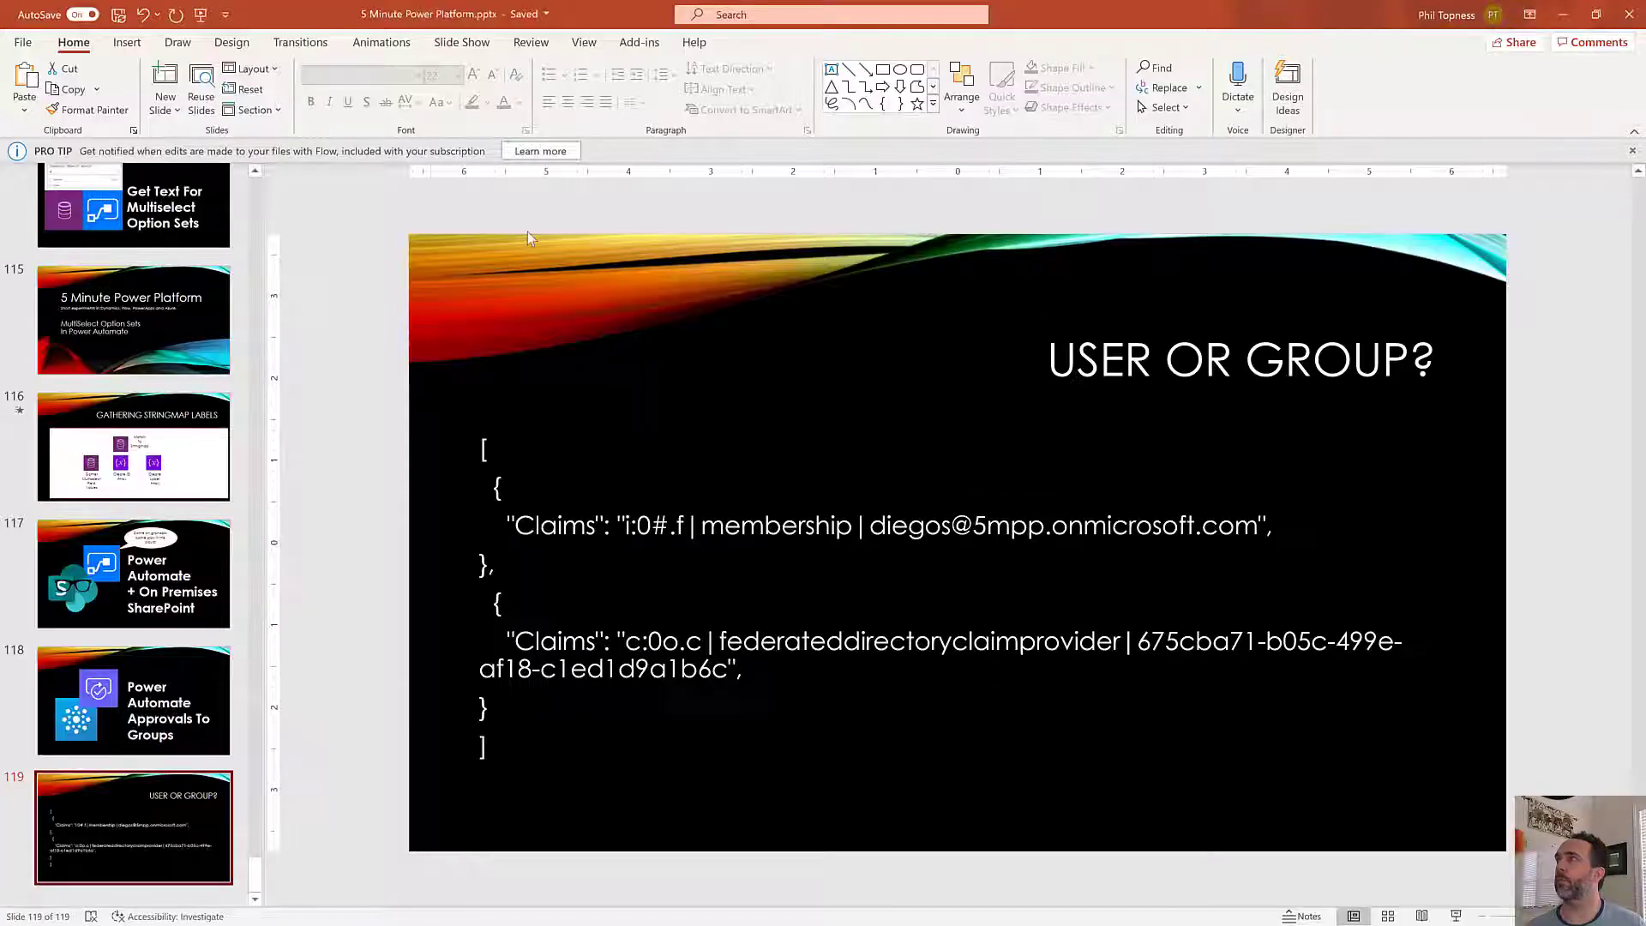
Create Approvals item 'First!' with a user and O365 Approval Group Members as approvers, and save it
click(1563, 15)
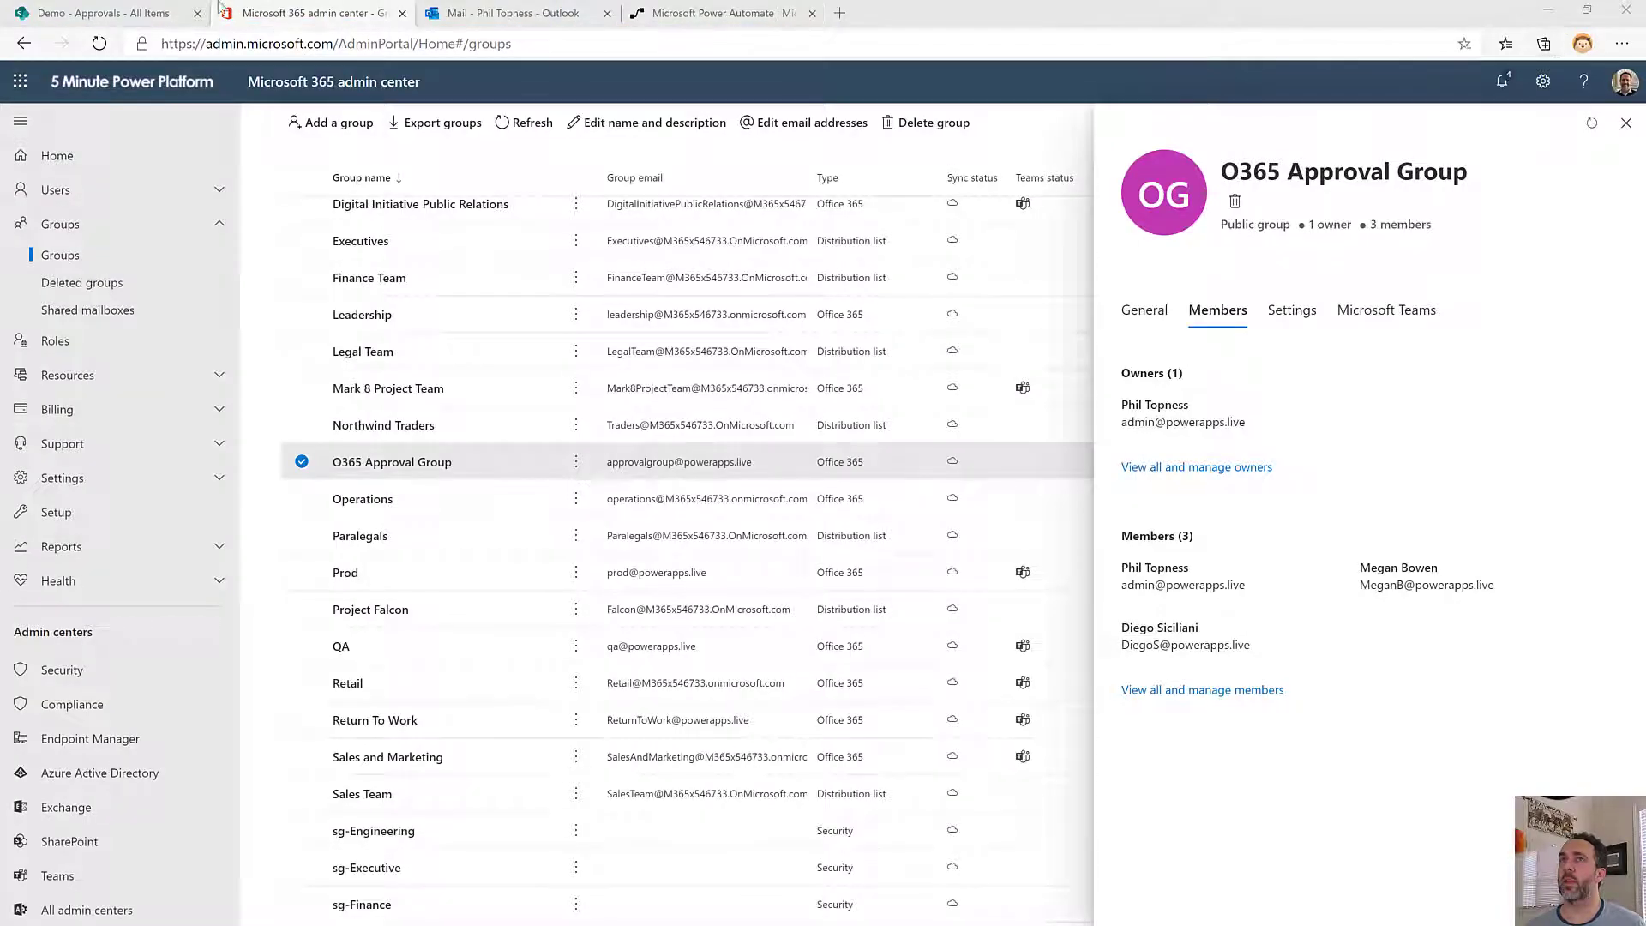
click(103, 13)
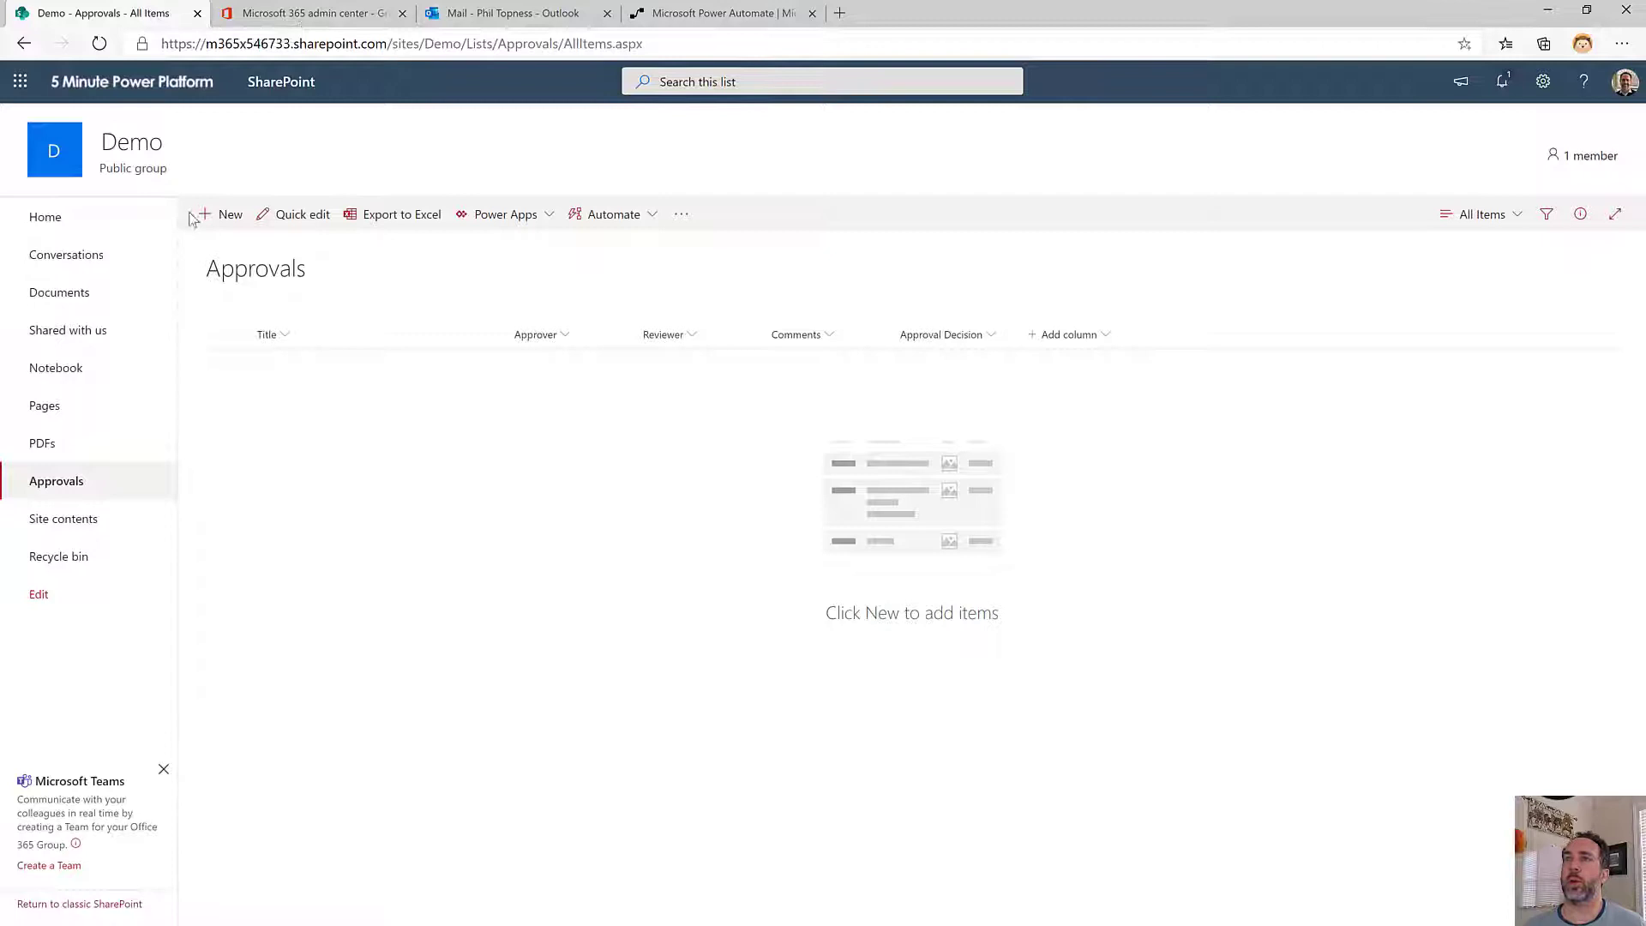
click(218, 215)
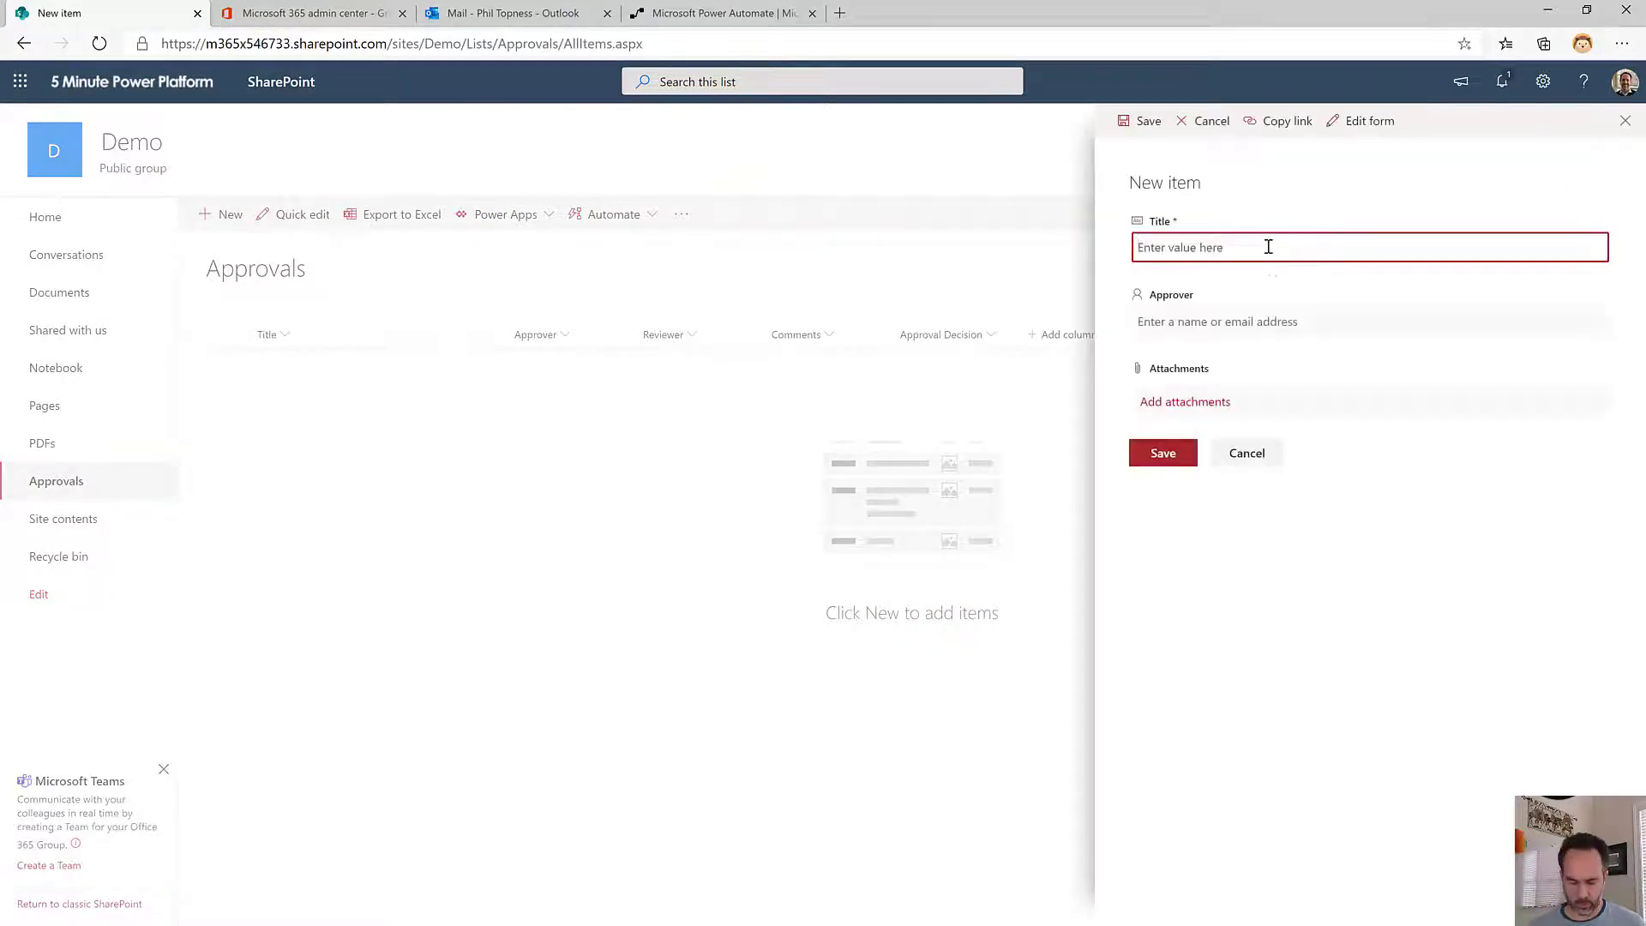
text(First!)
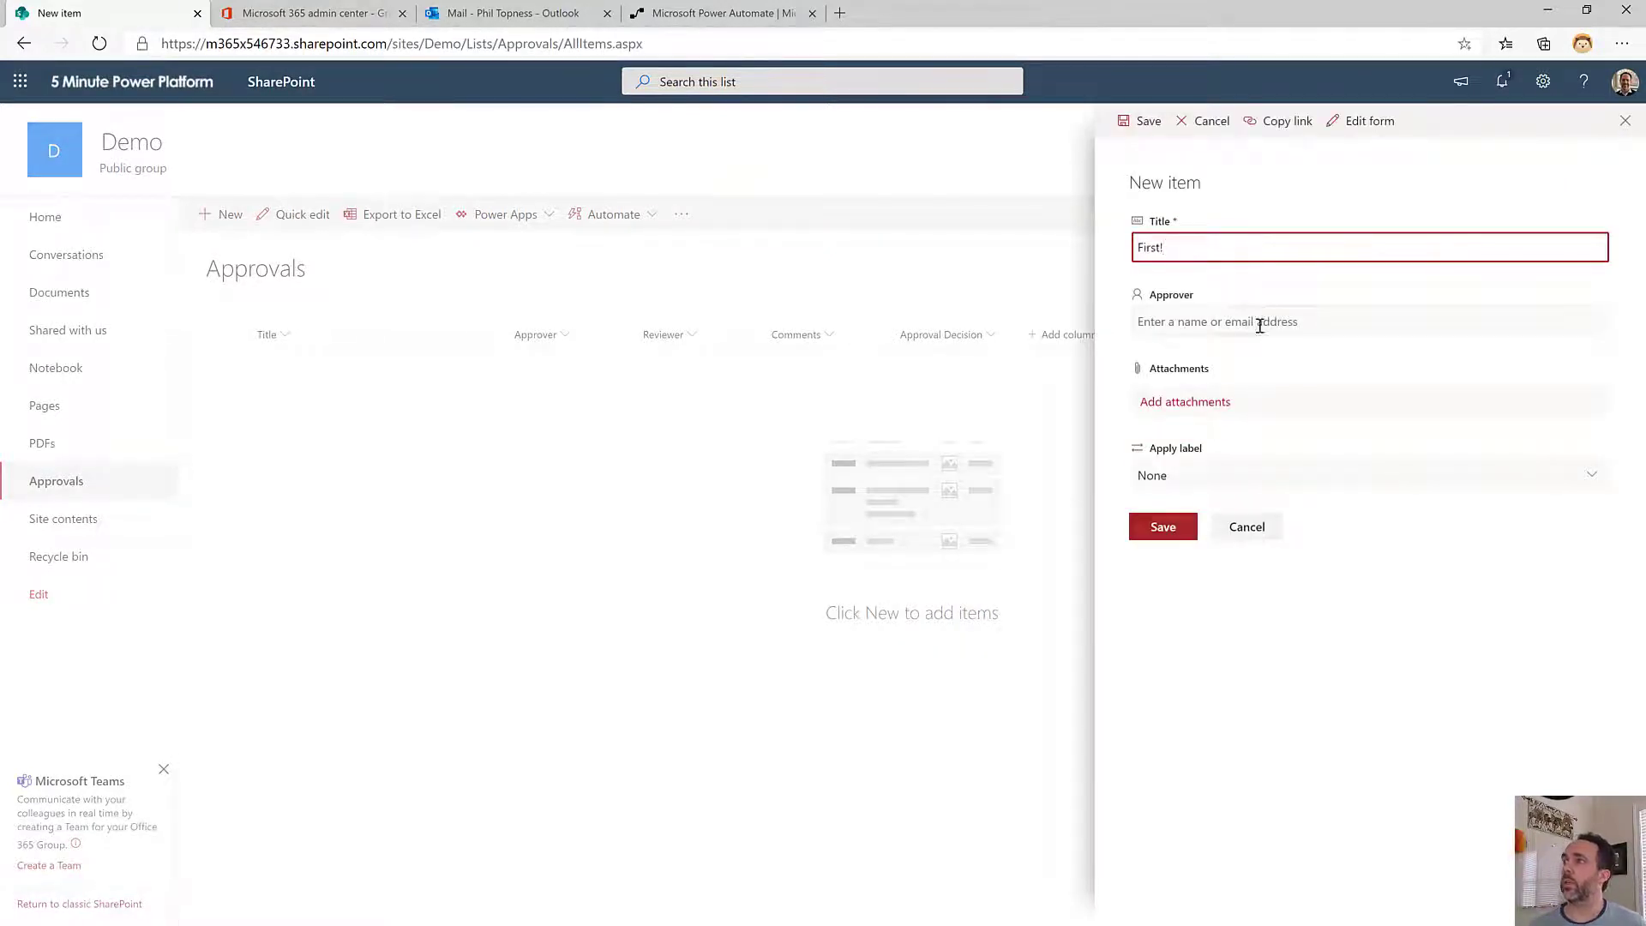
click(1260, 324)
text(all)
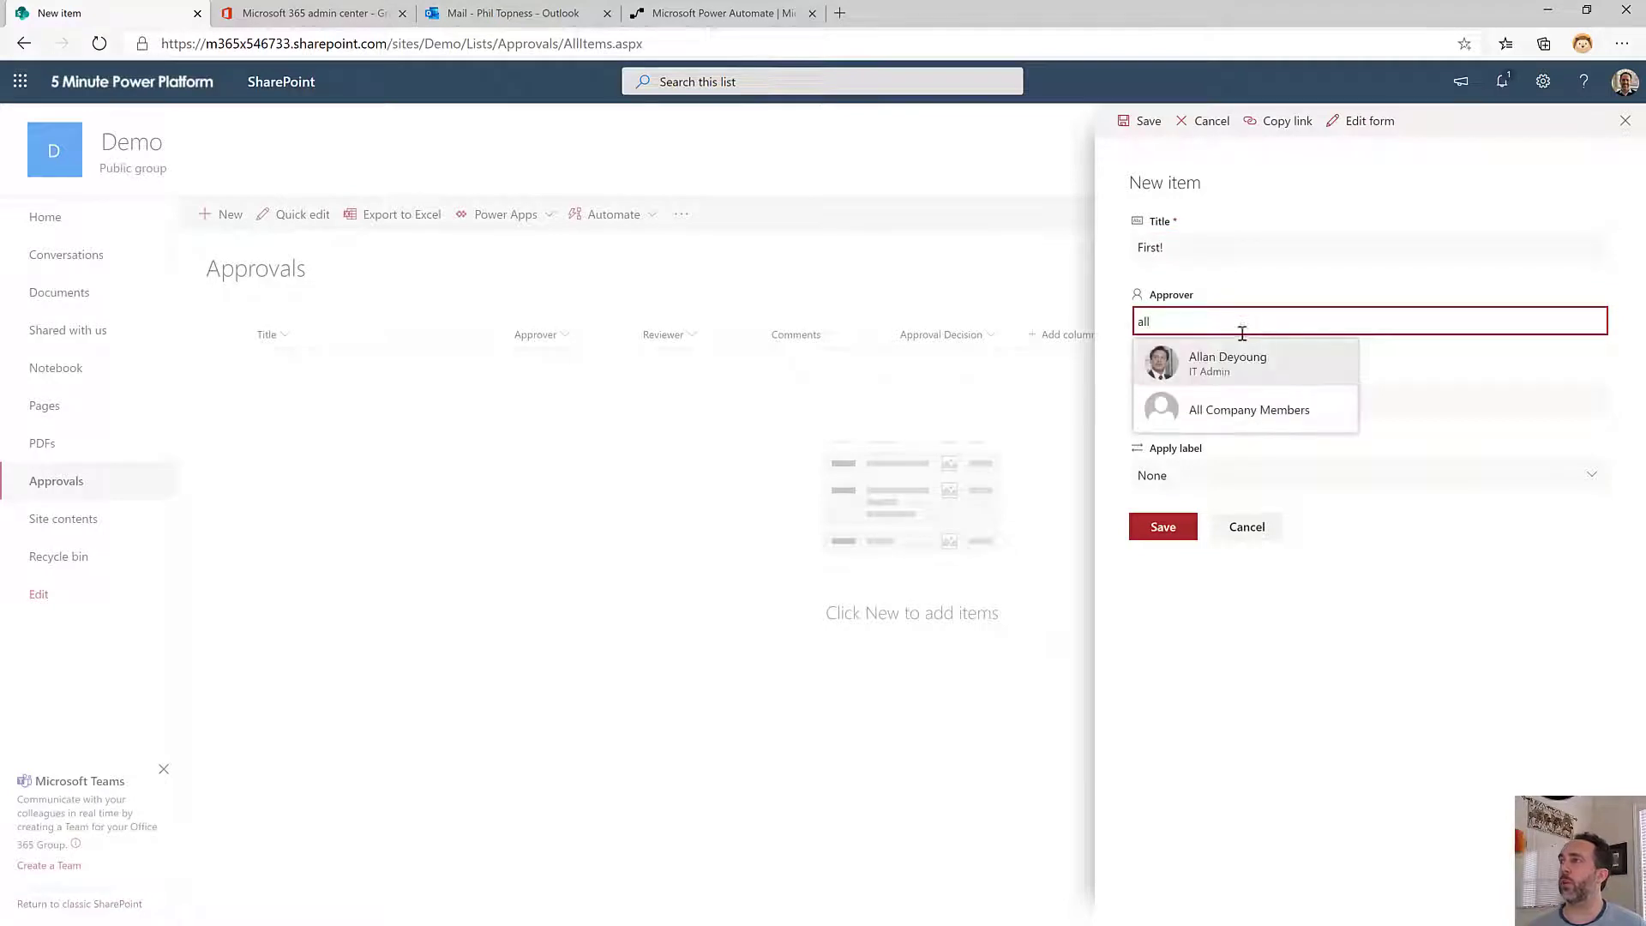
key(Return)
text(app)
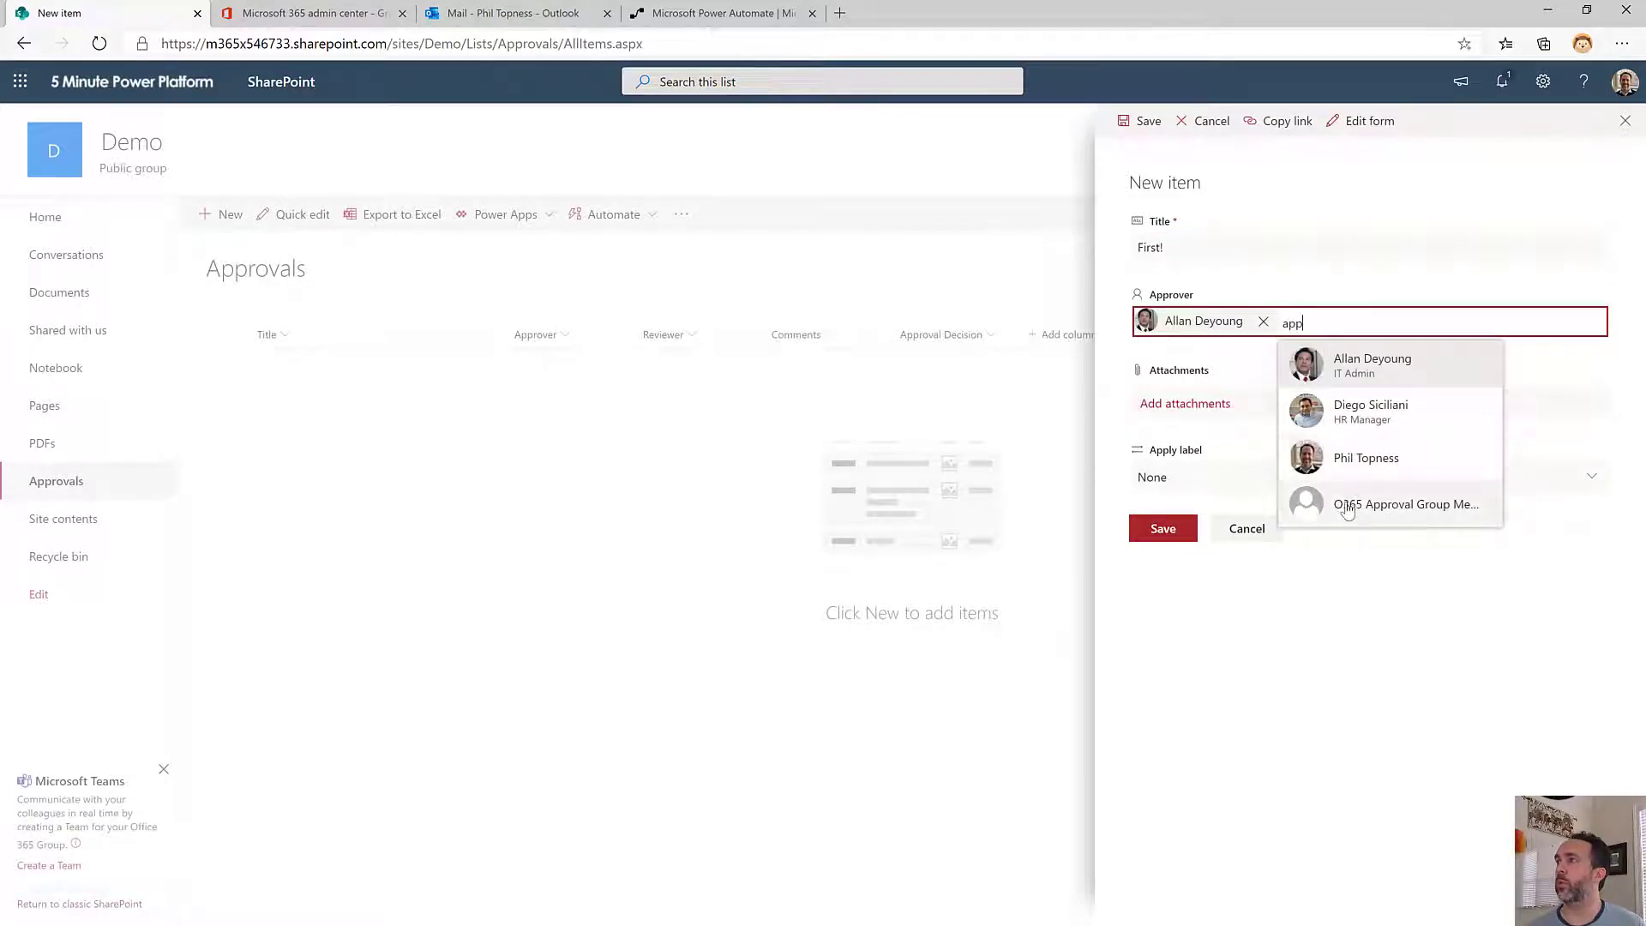
click(1347, 508)
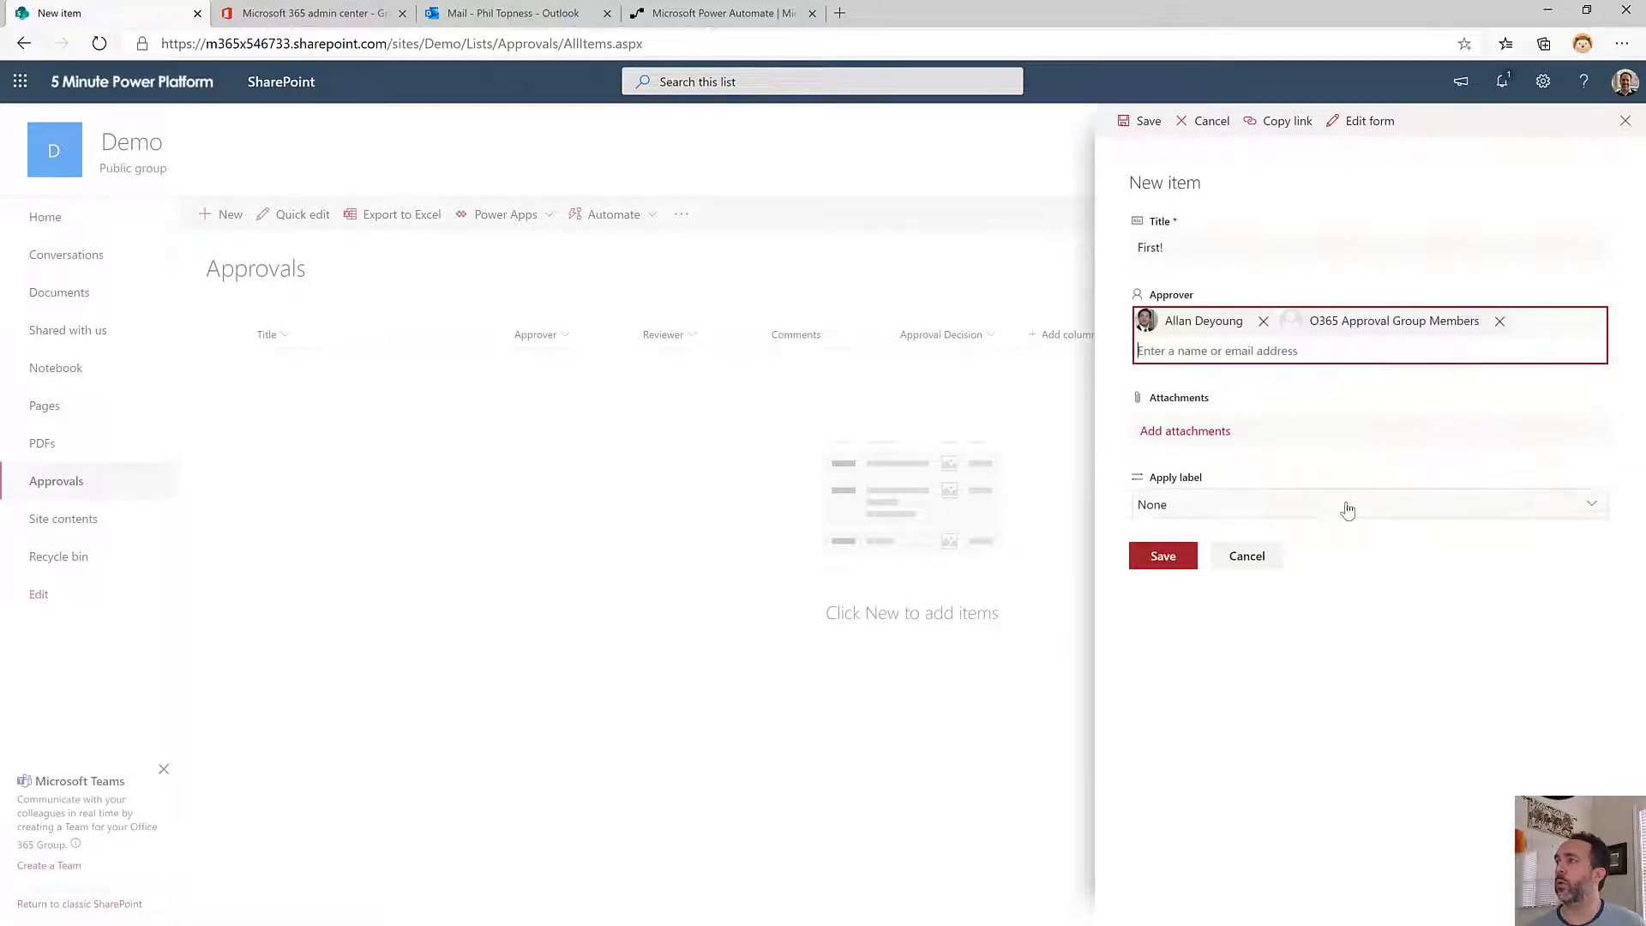
click(1159, 558)
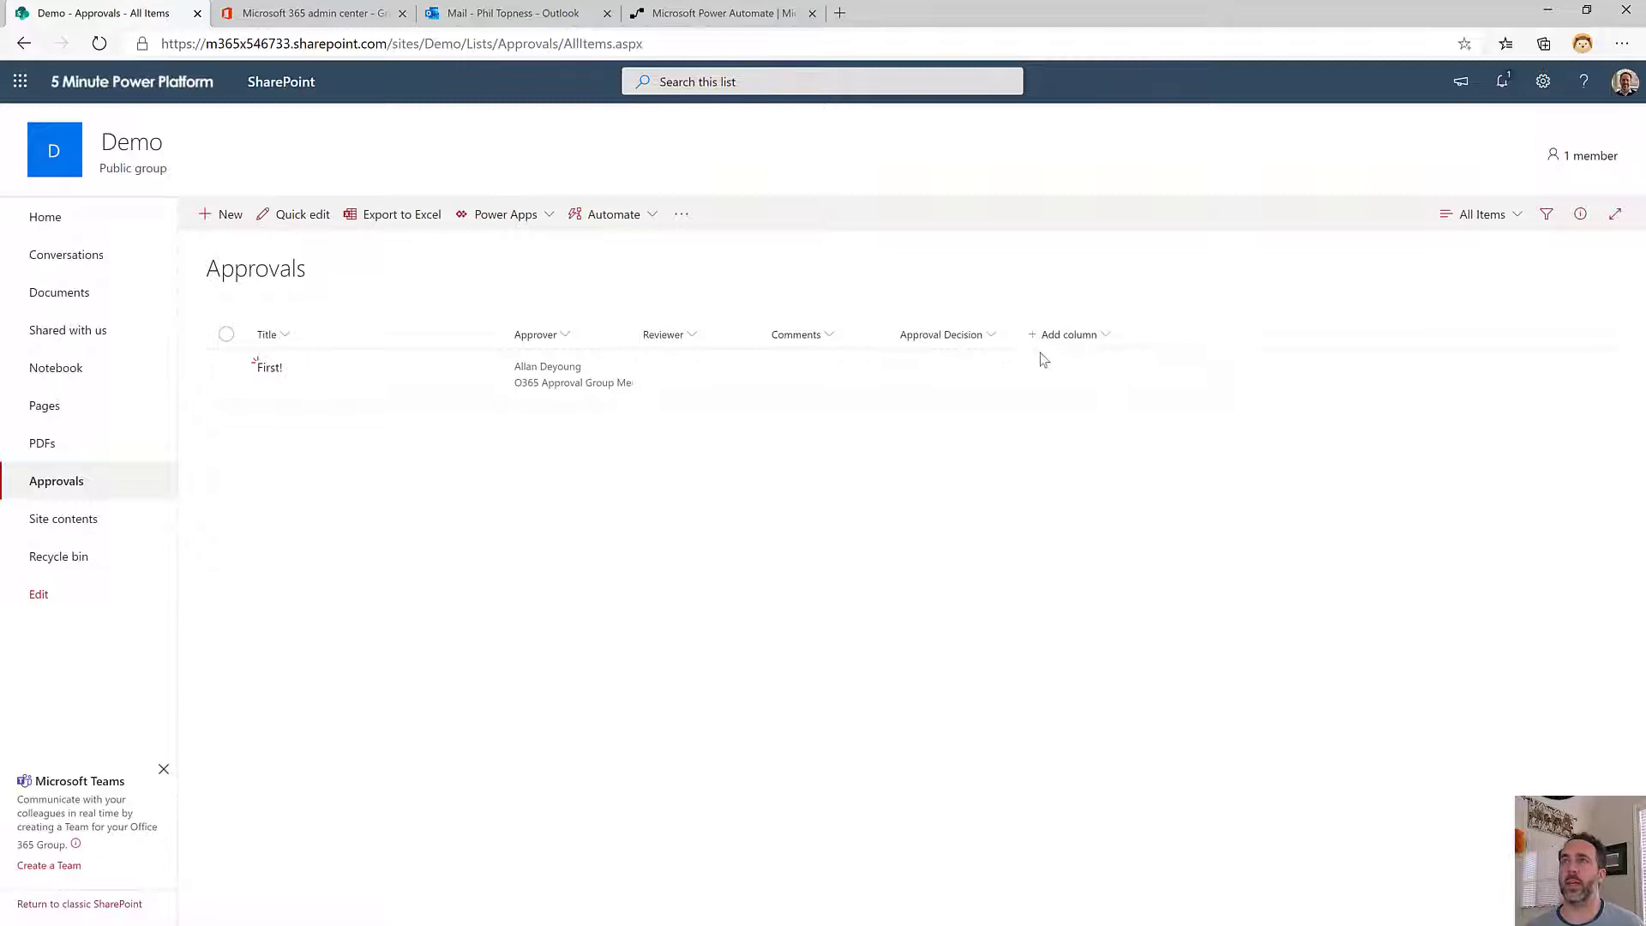
Switch to the O365 Approval Group's details to review its three members
click(314, 12)
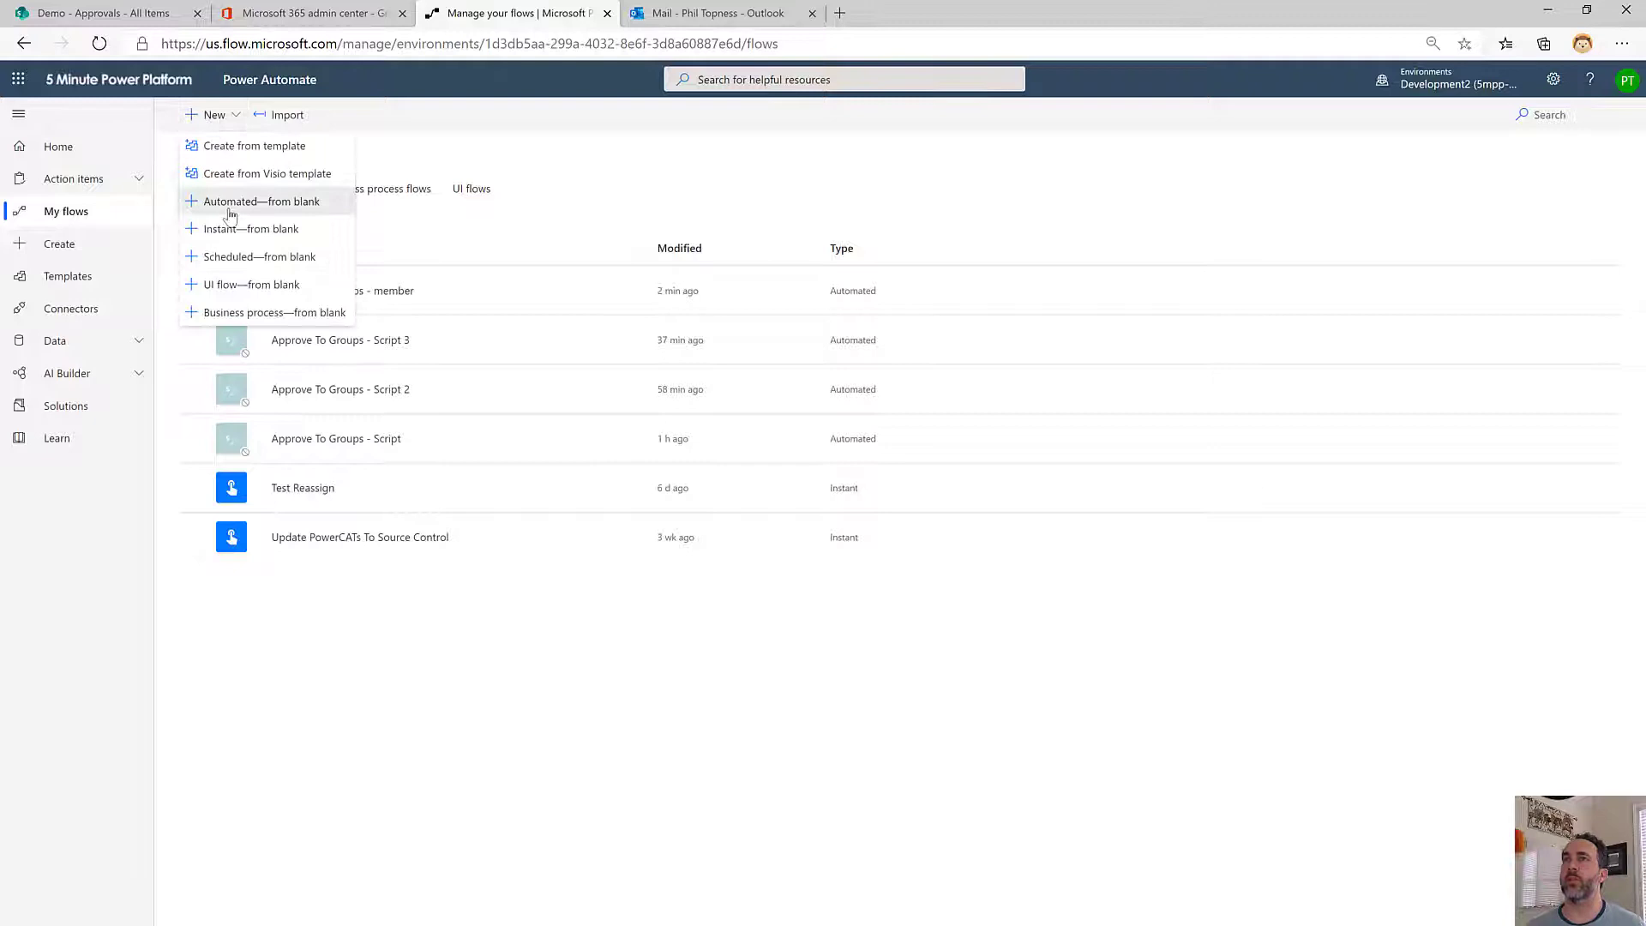
Create an automated flow named 'Approve To Groups' with the 'When an item is created' SharePoint trigger
click(229, 209)
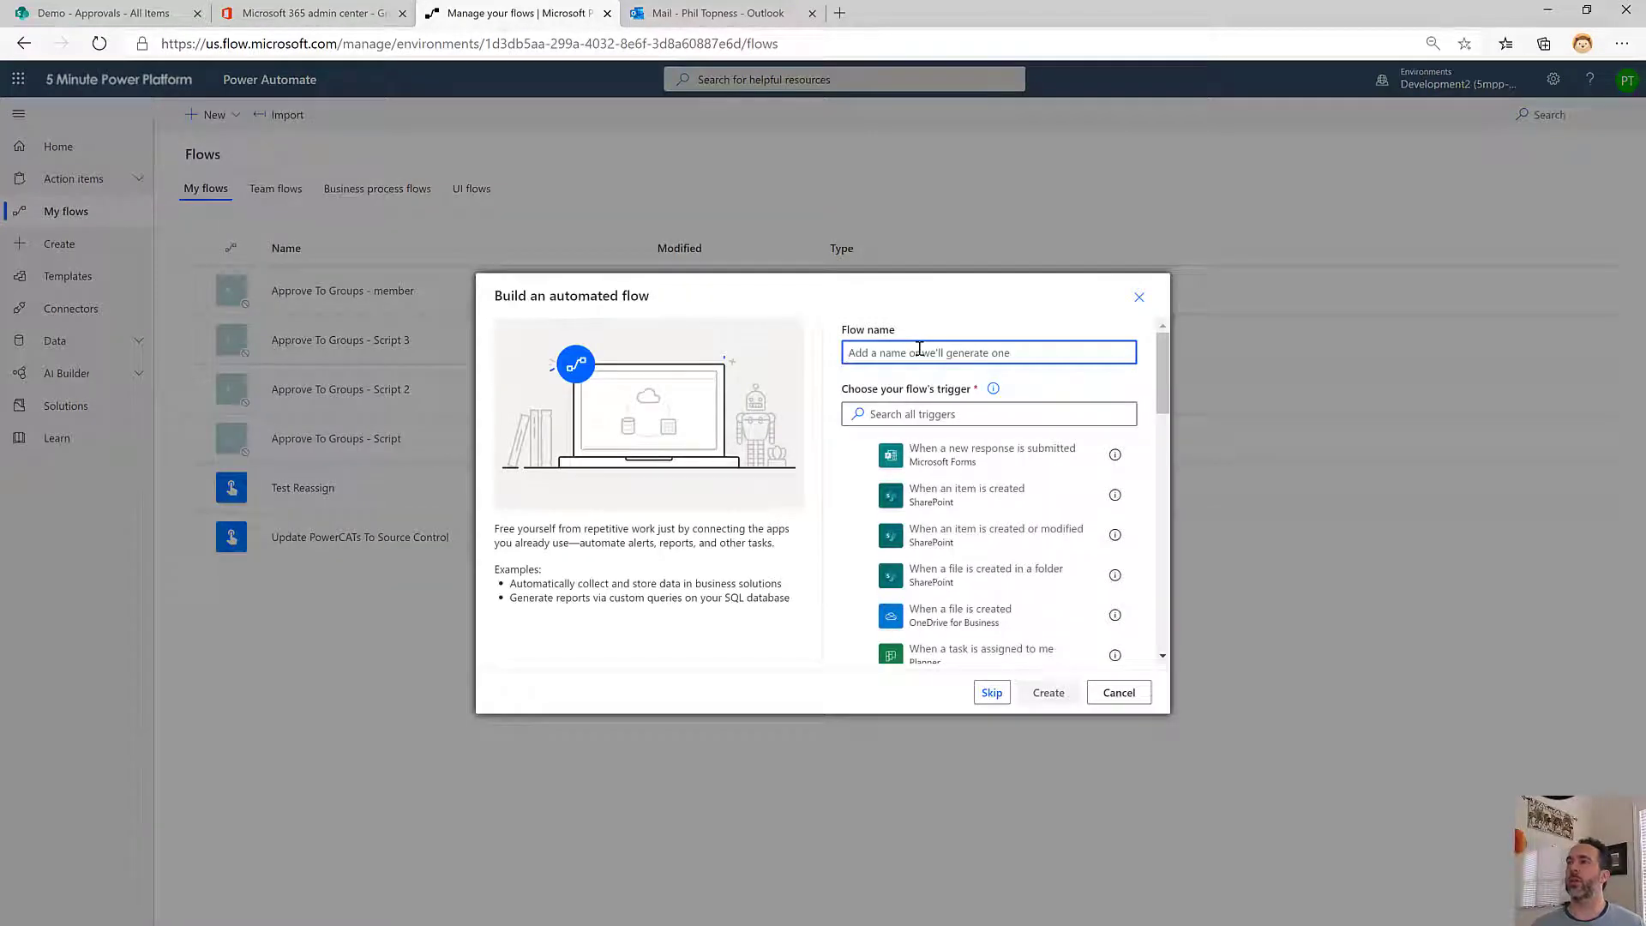
text(Approve To Groups)
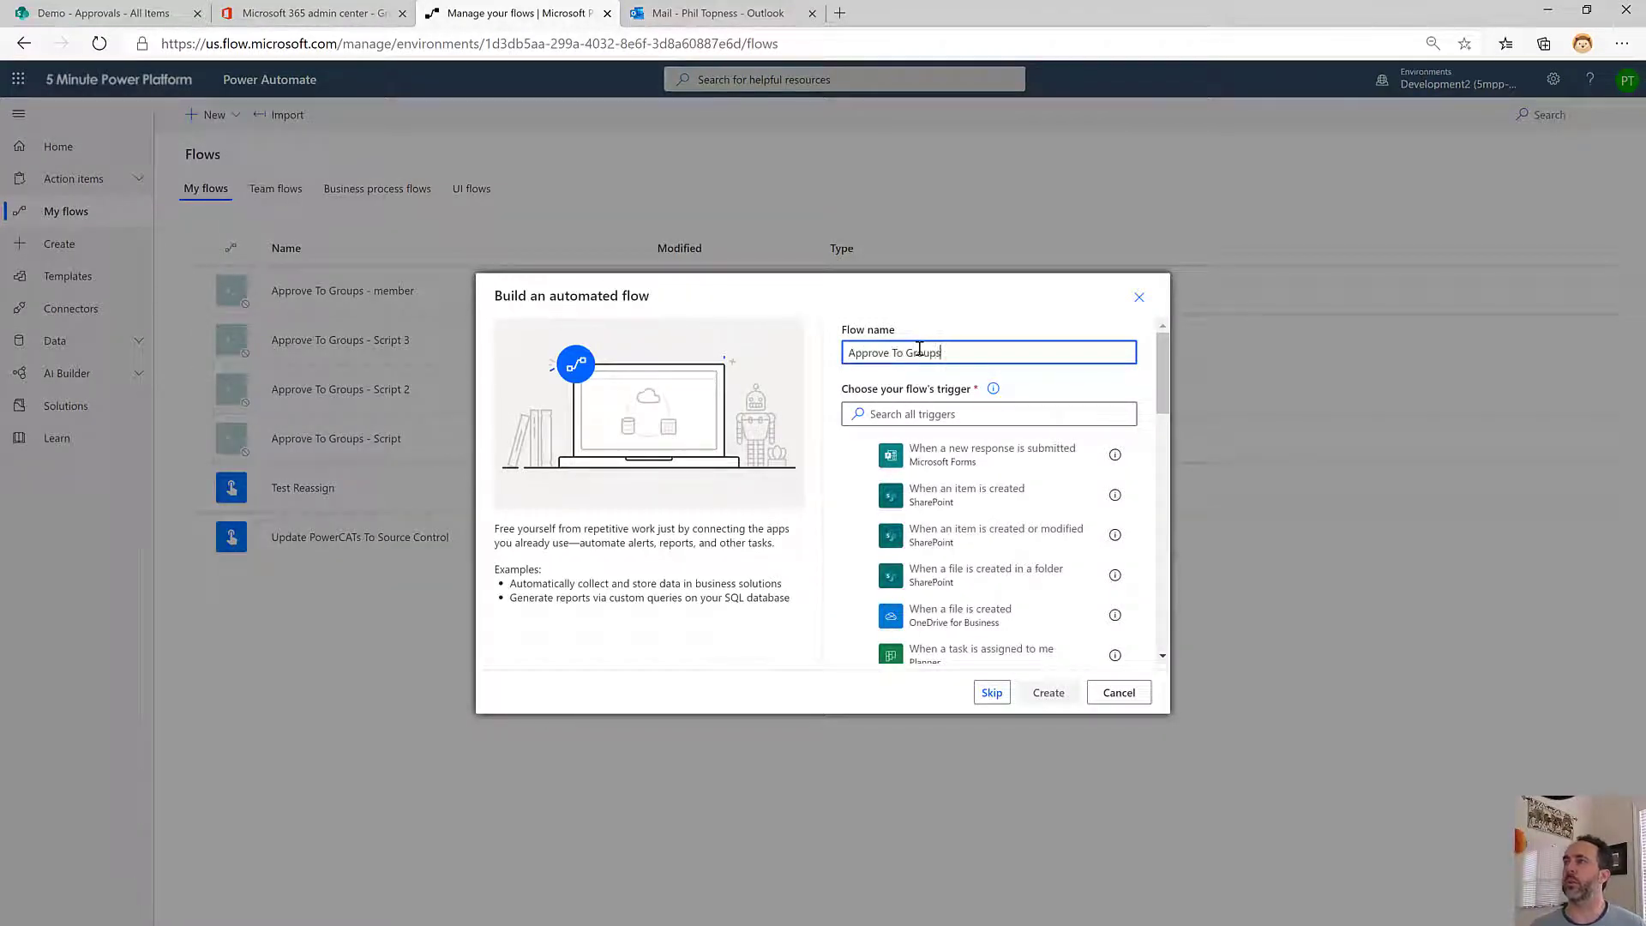
click(977, 497)
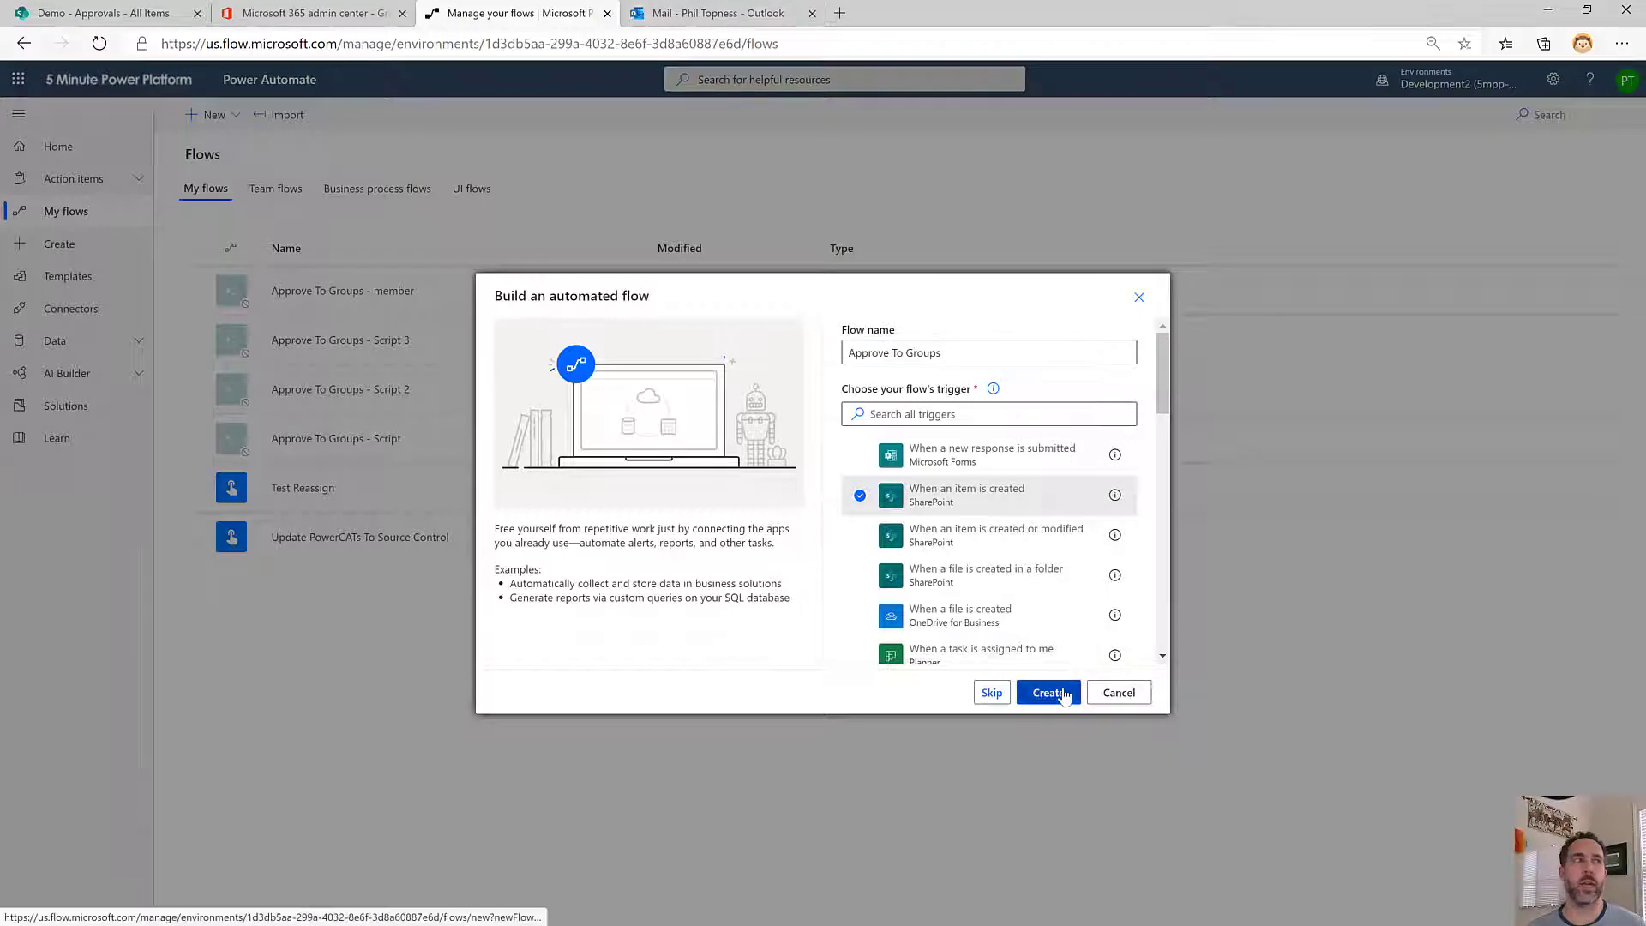
click(1062, 694)
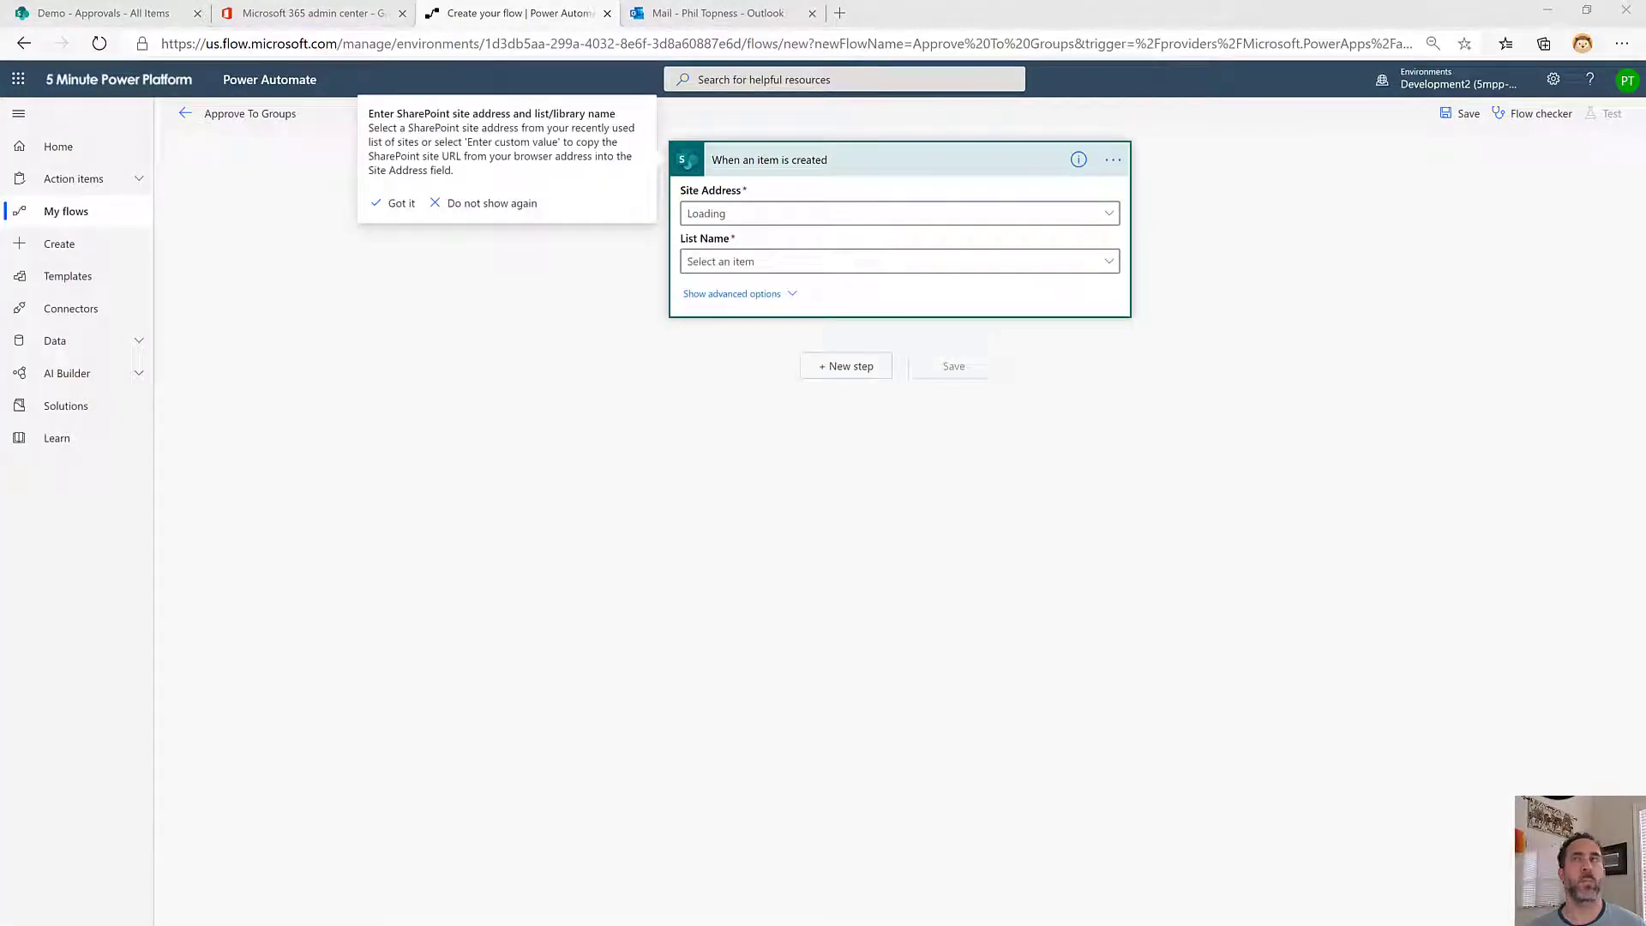
Point the trigger at the Demo site and its Approvals list
click(1108, 214)
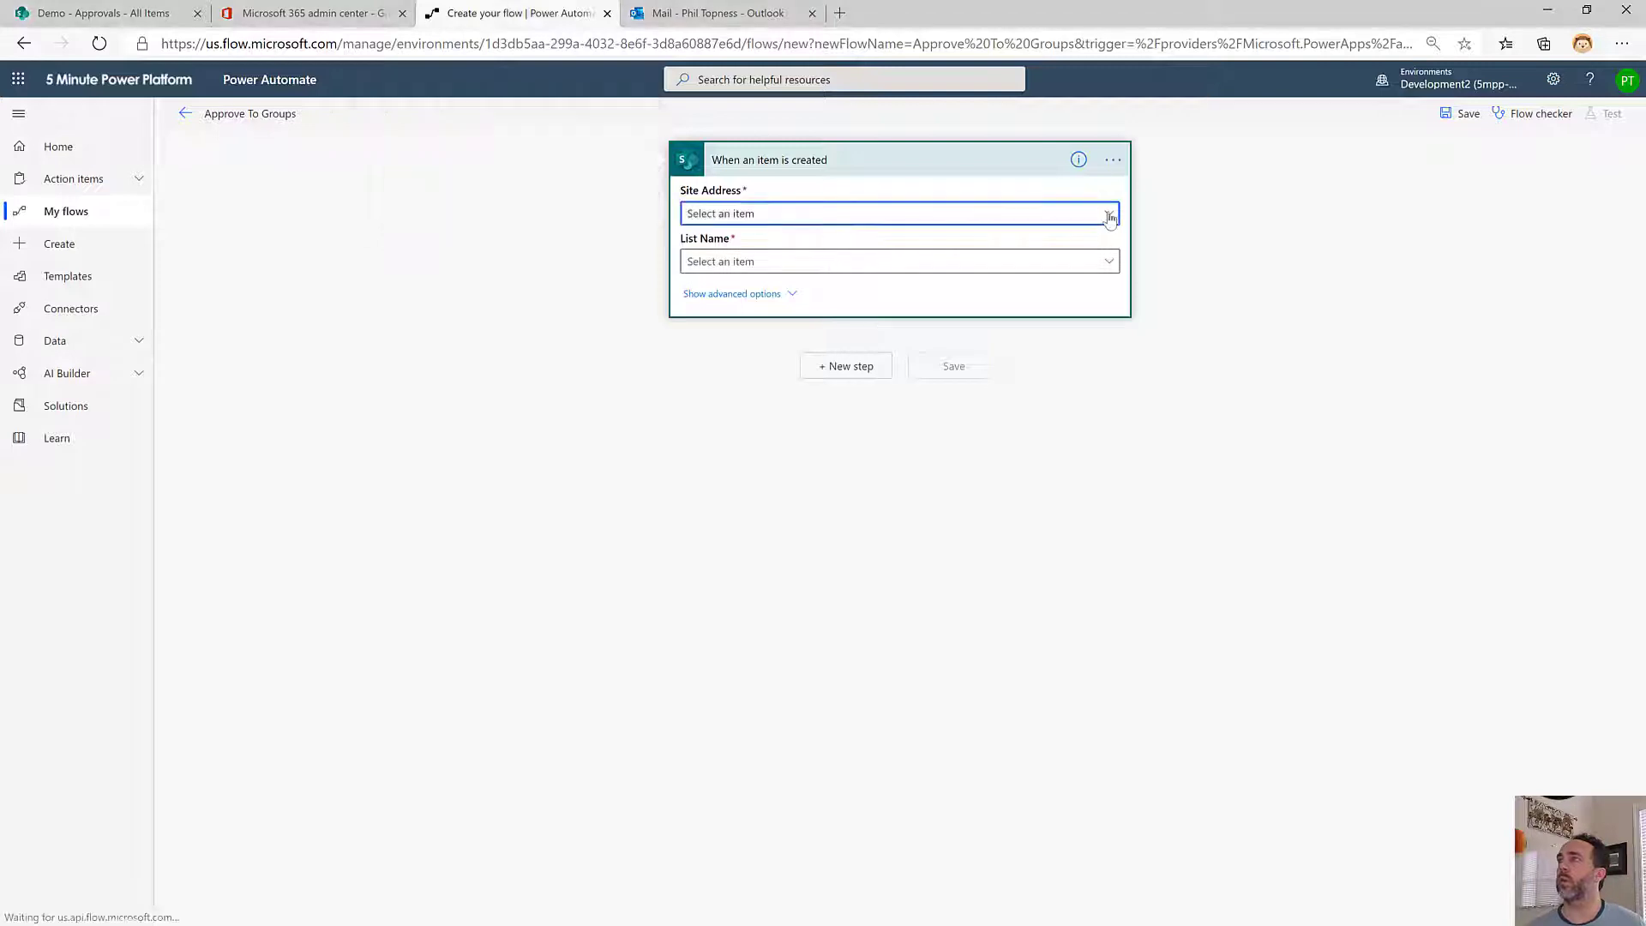
click(843, 418)
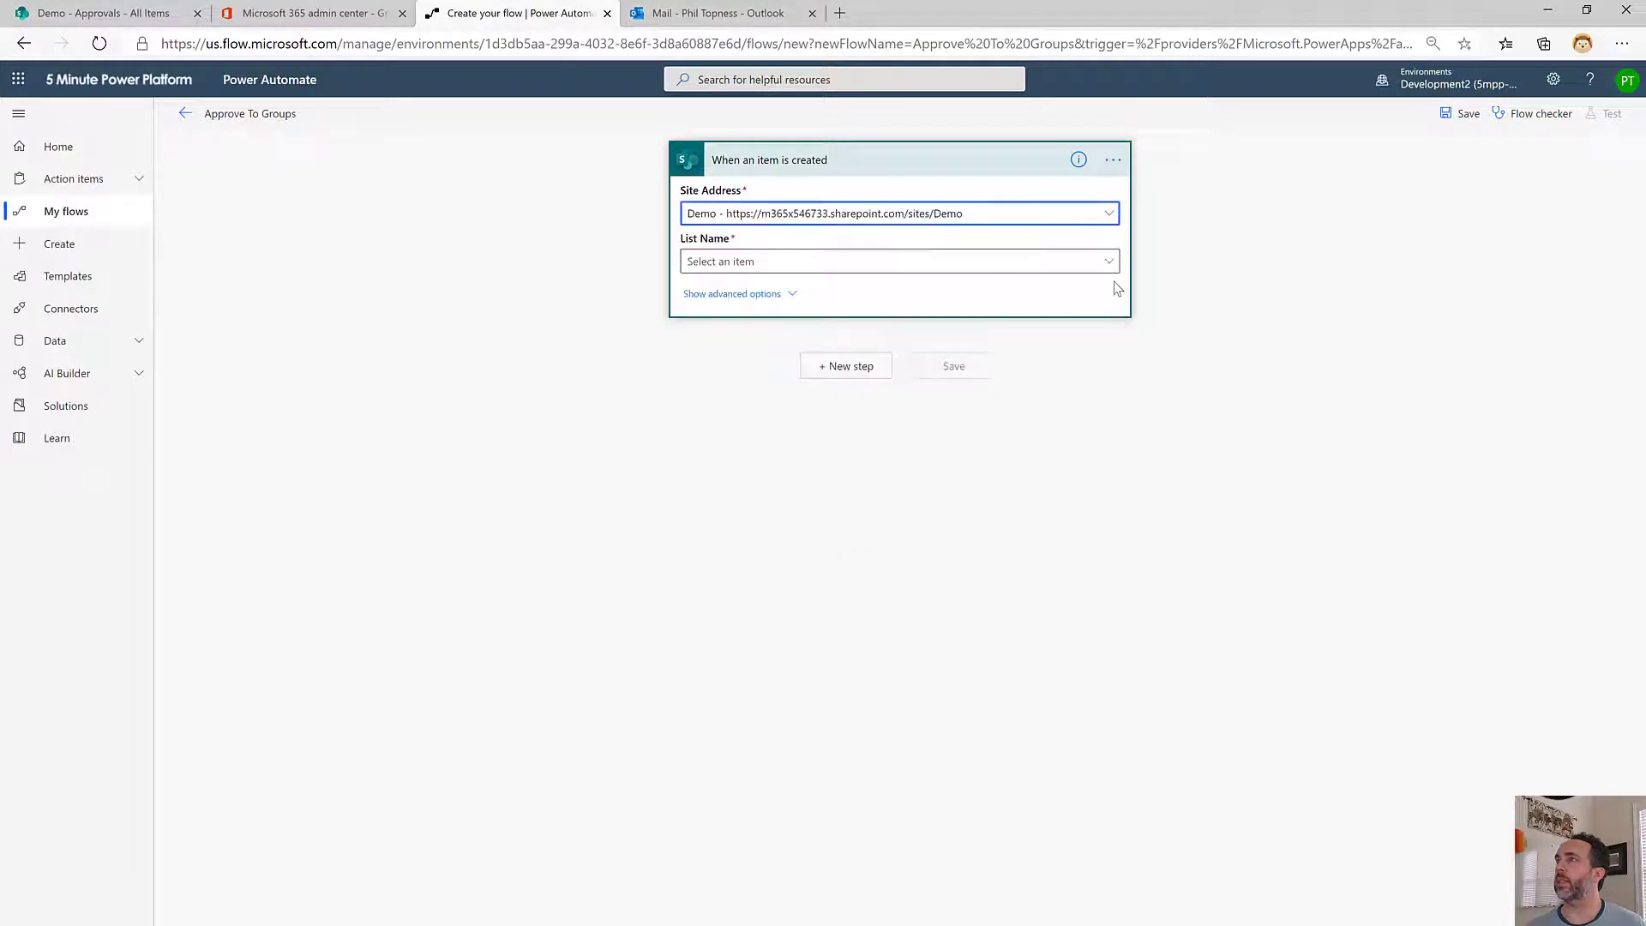
click(1108, 262)
click(826, 368)
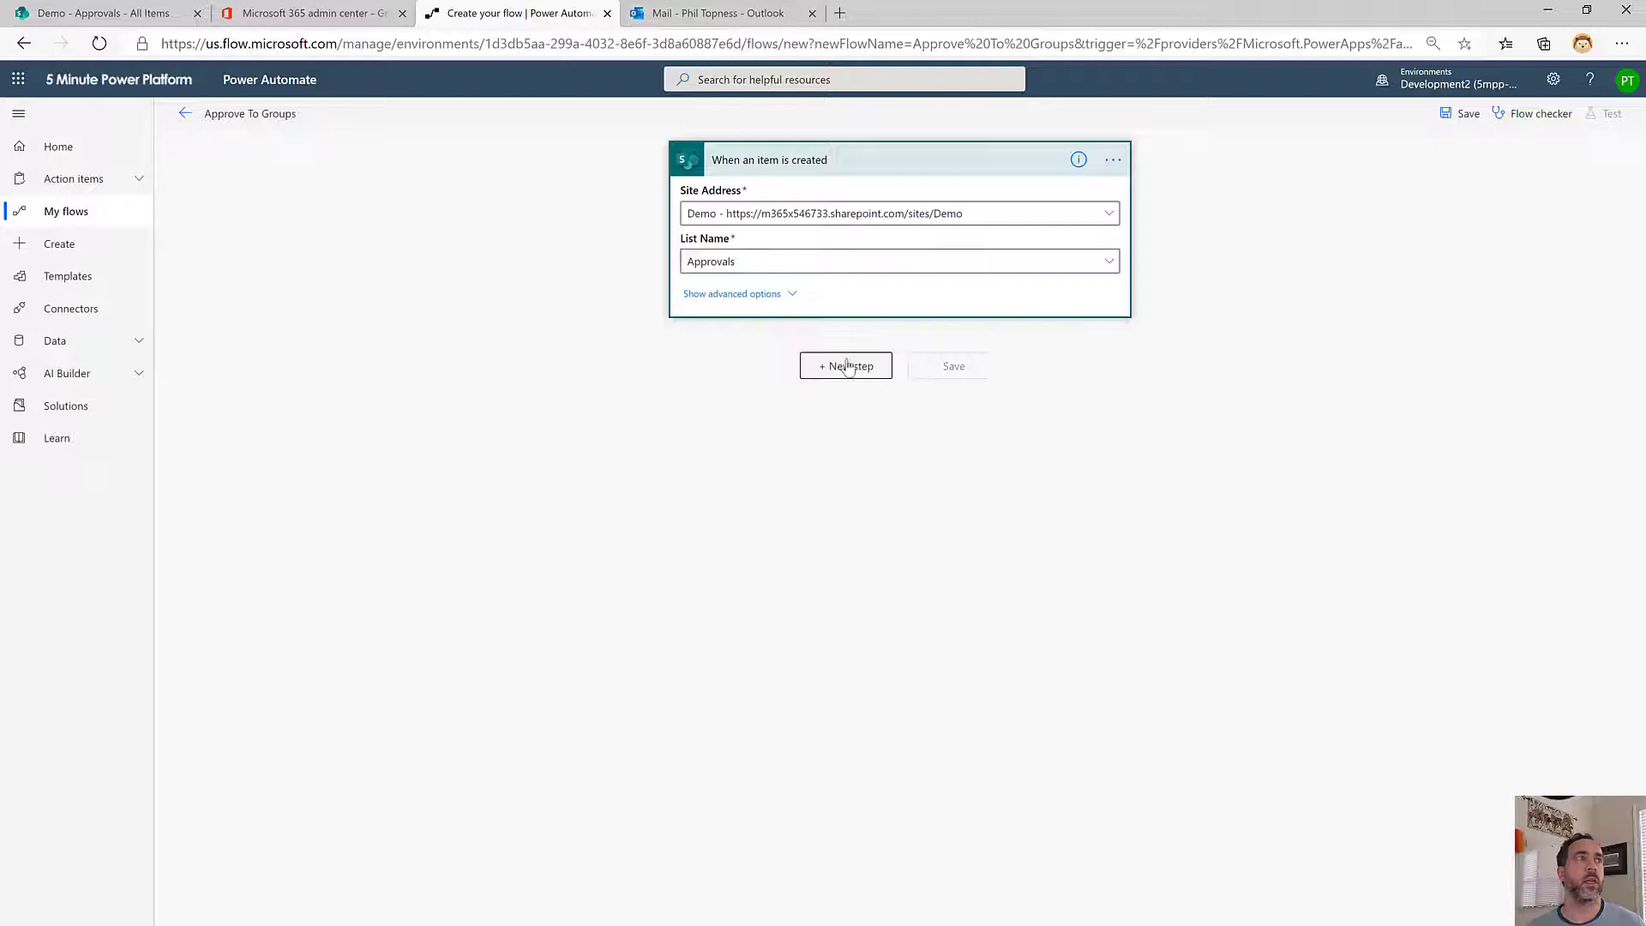
Add an Initialize variable step creating a String variable named 'Approval List'
click(847, 367)
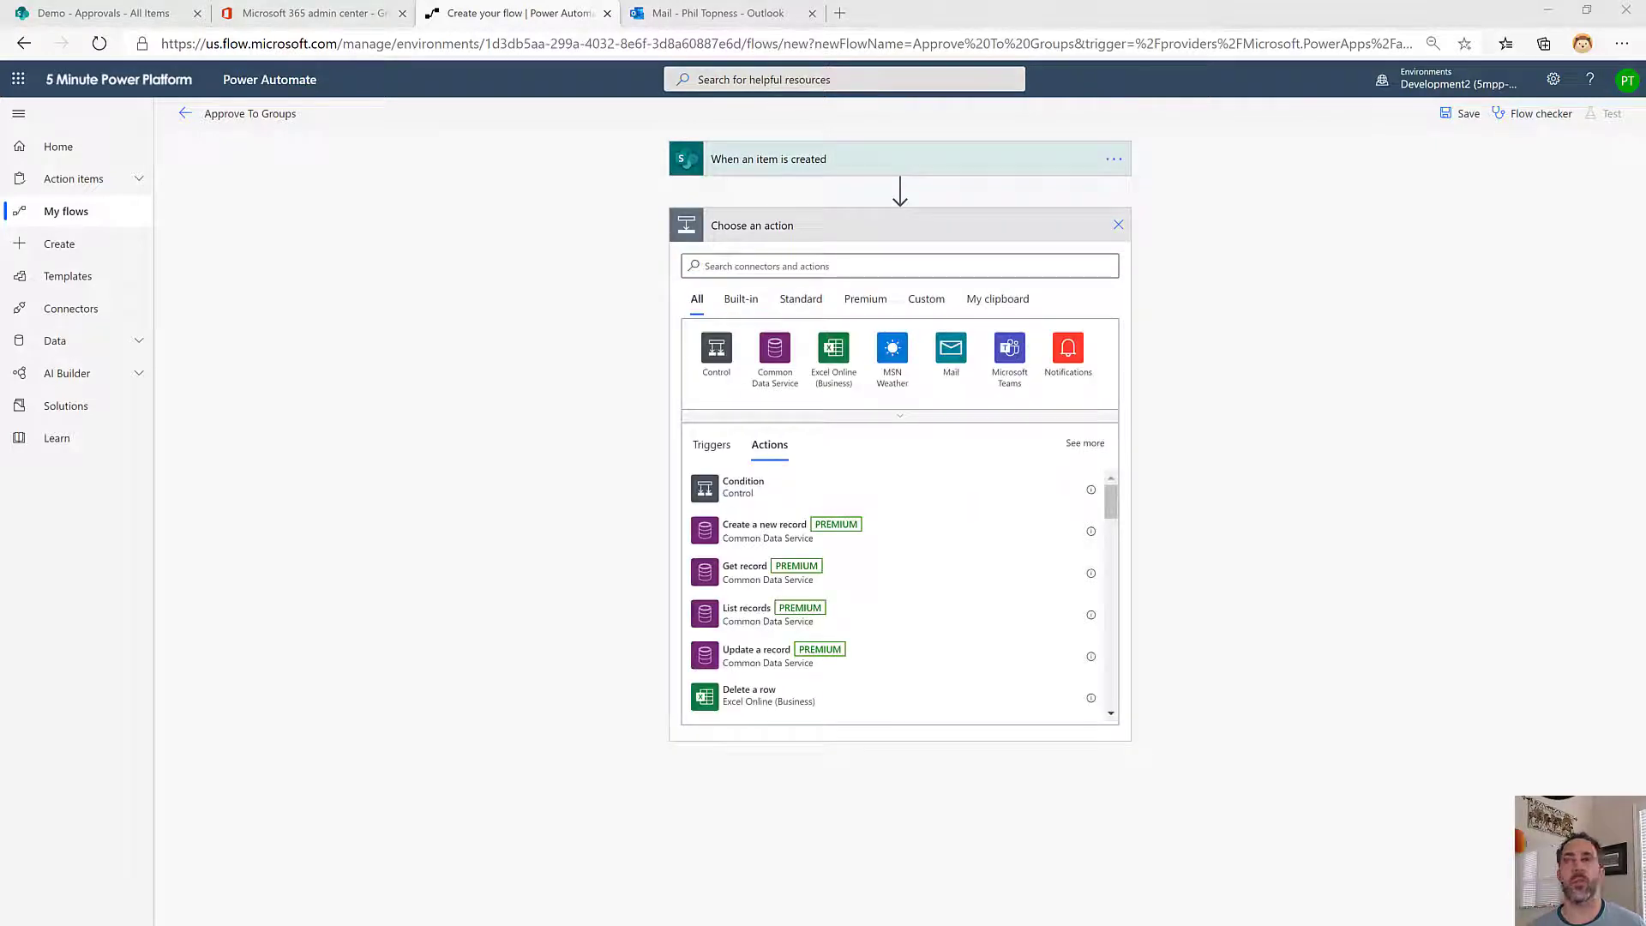
click(865, 270)
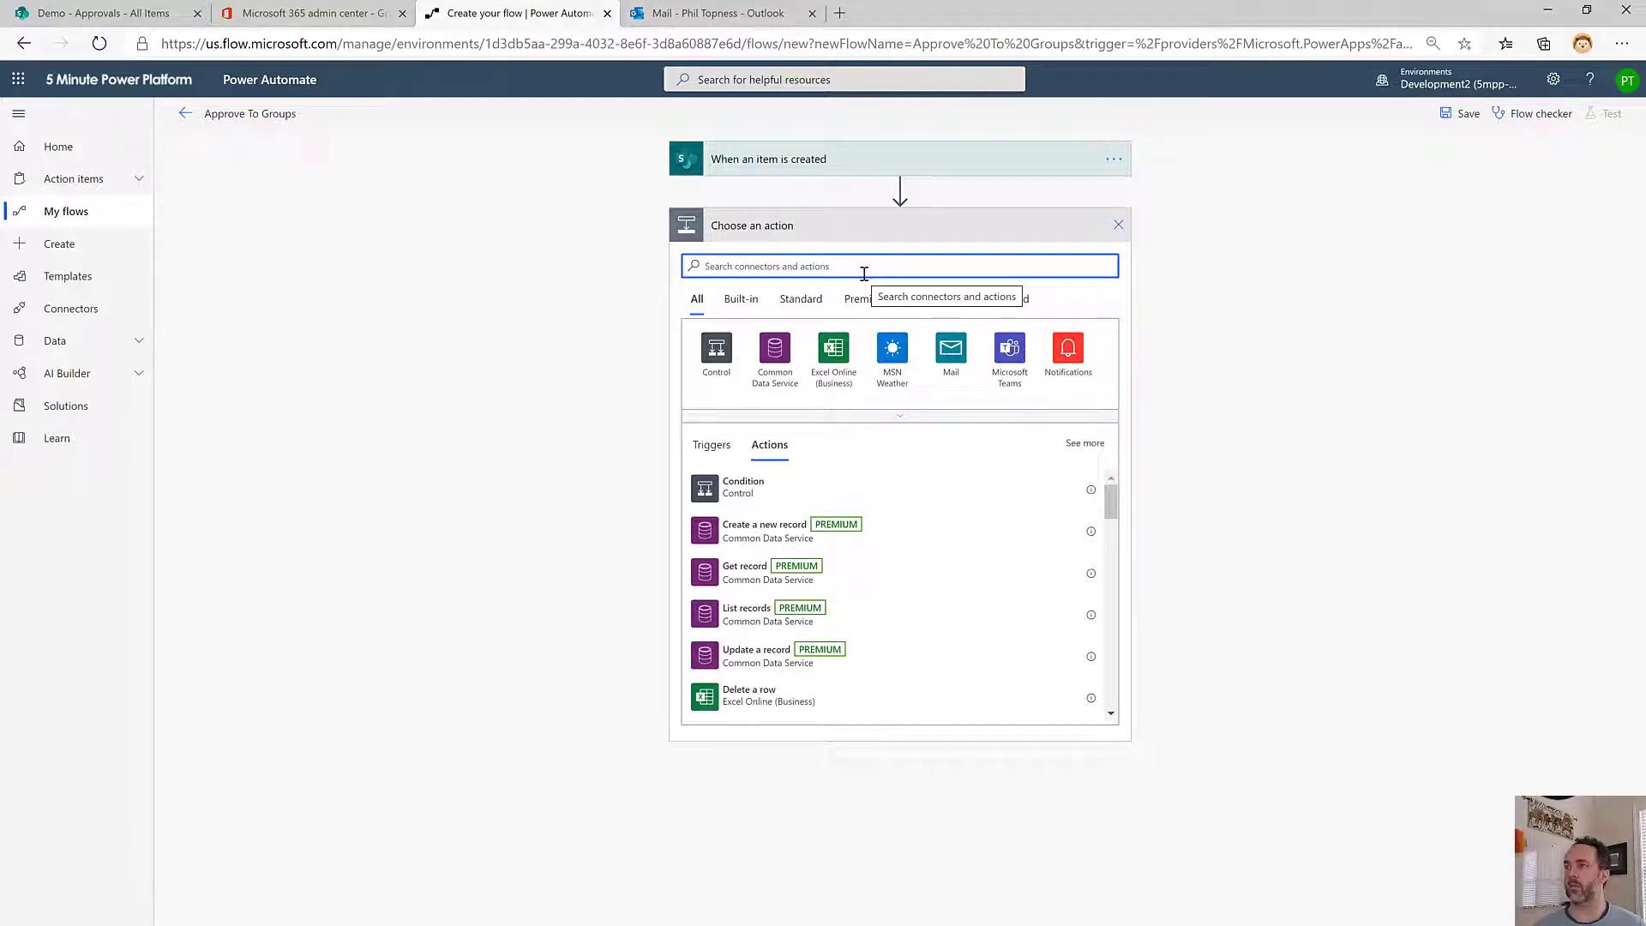
text(in)
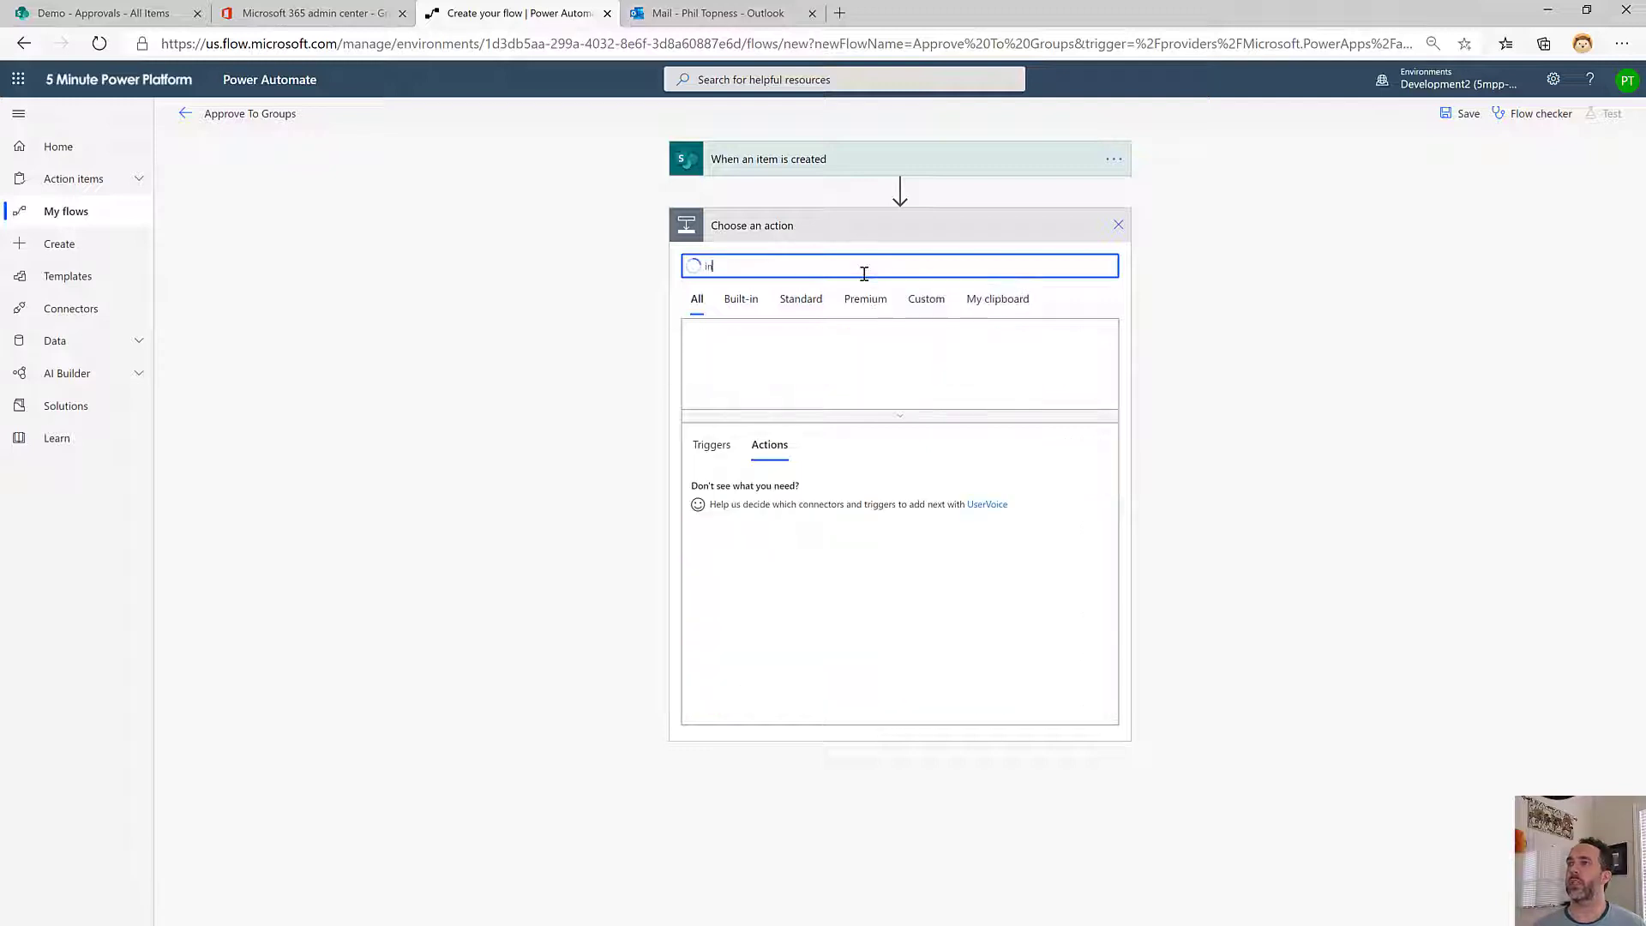
text(itialize)
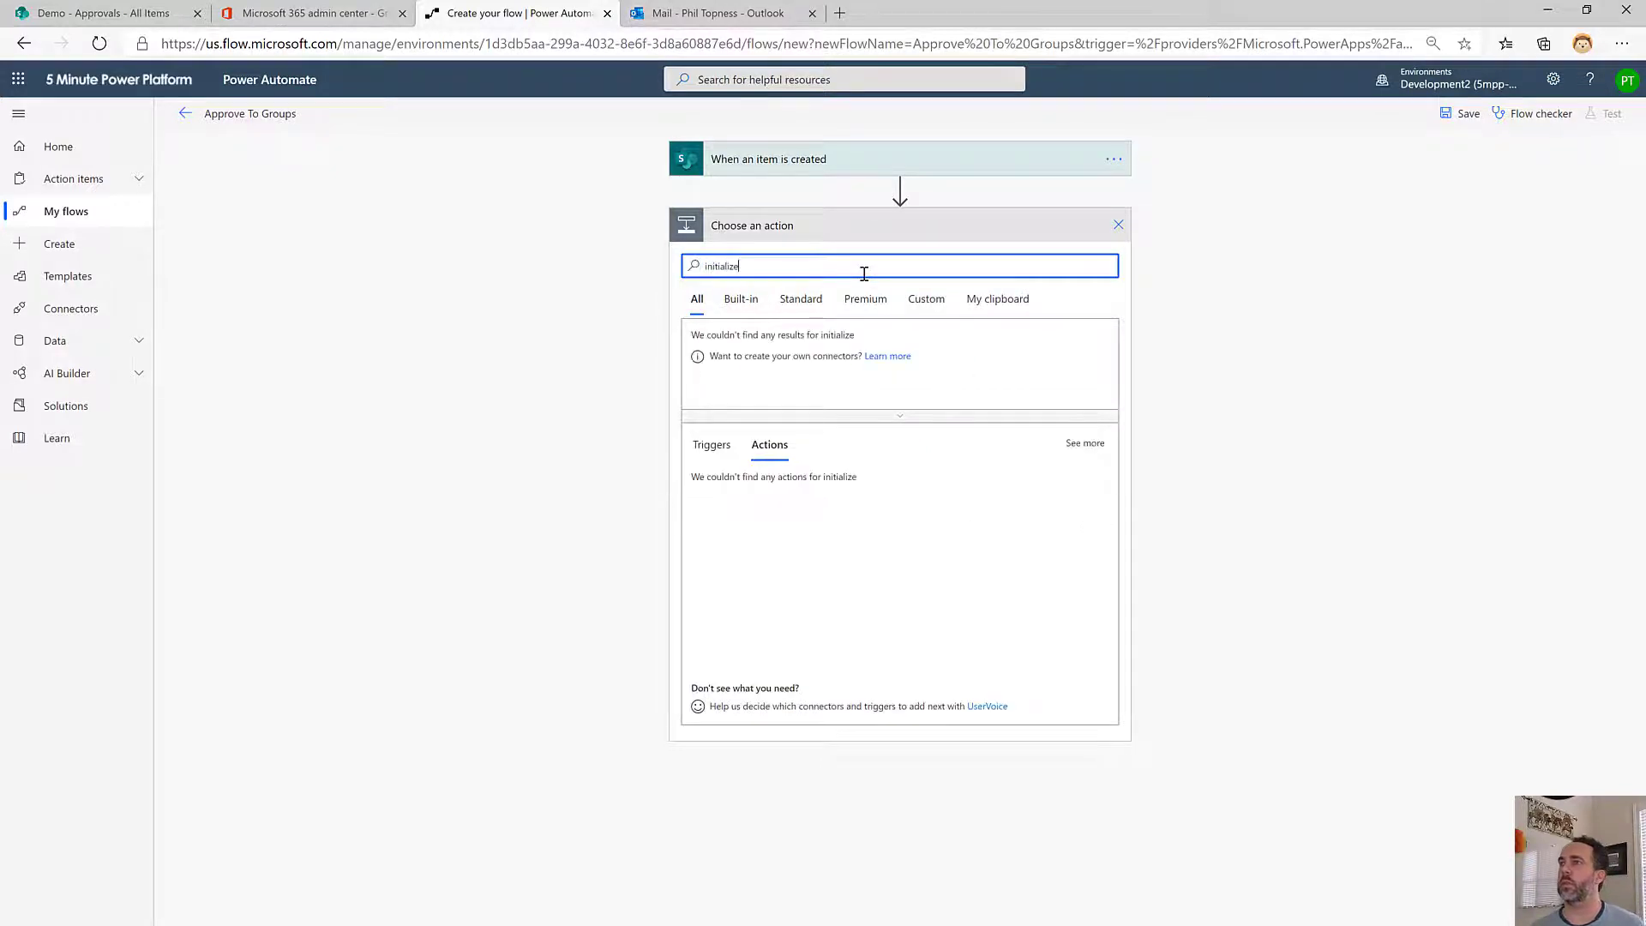
click(772, 487)
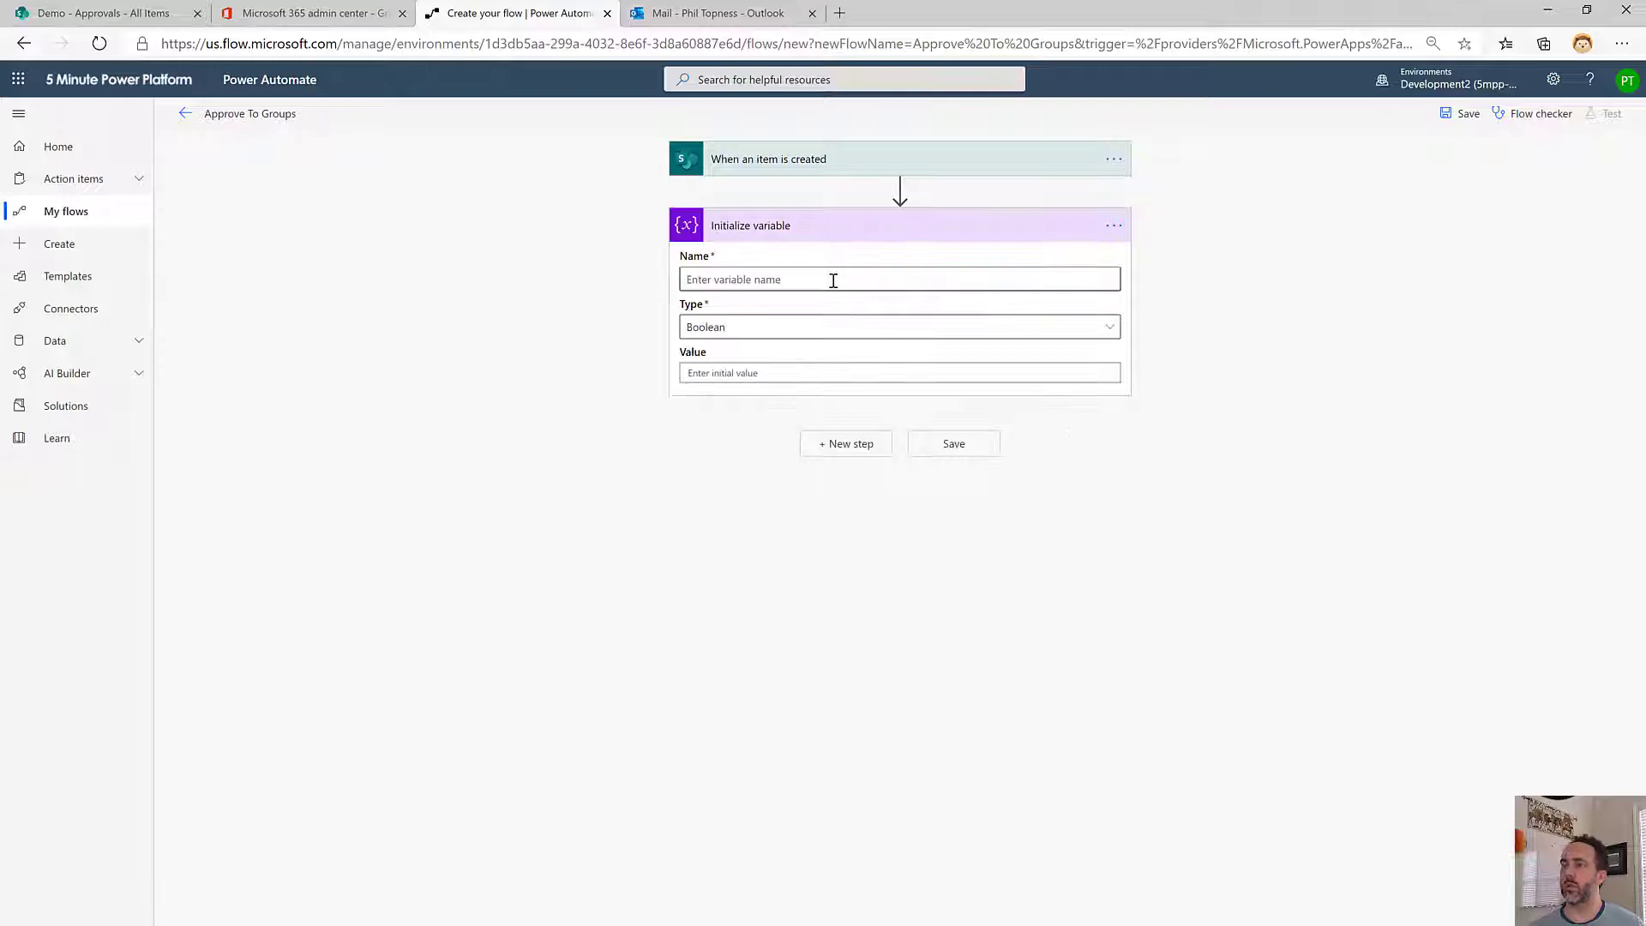
click(833, 281)
text(Approval)
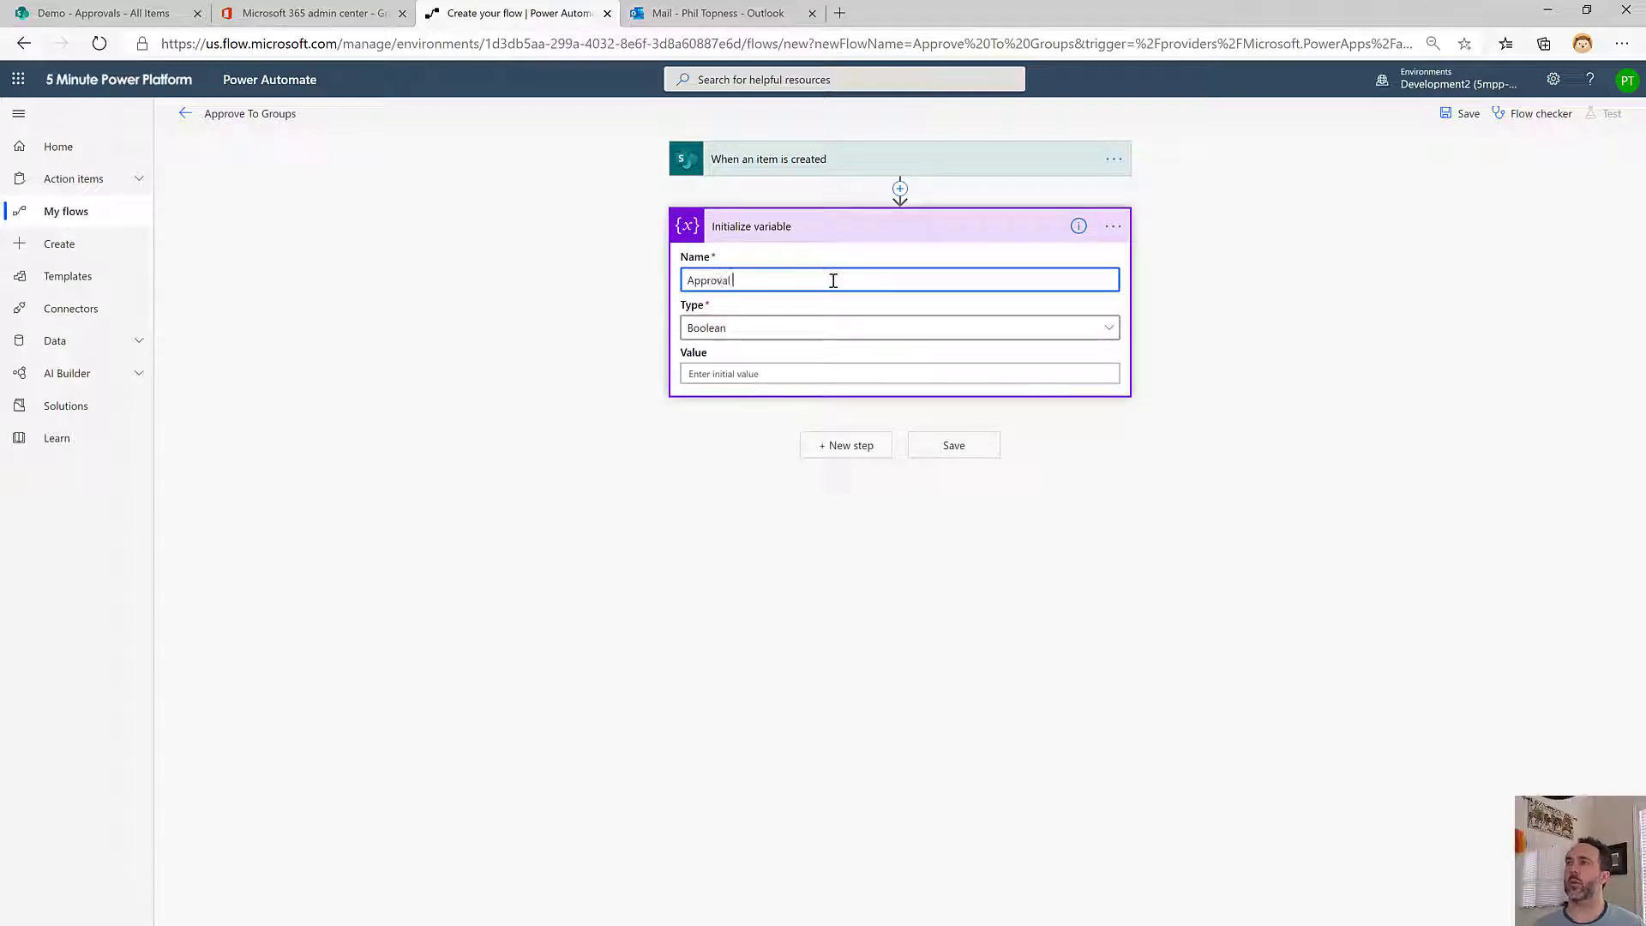
text( List)
click(812, 327)
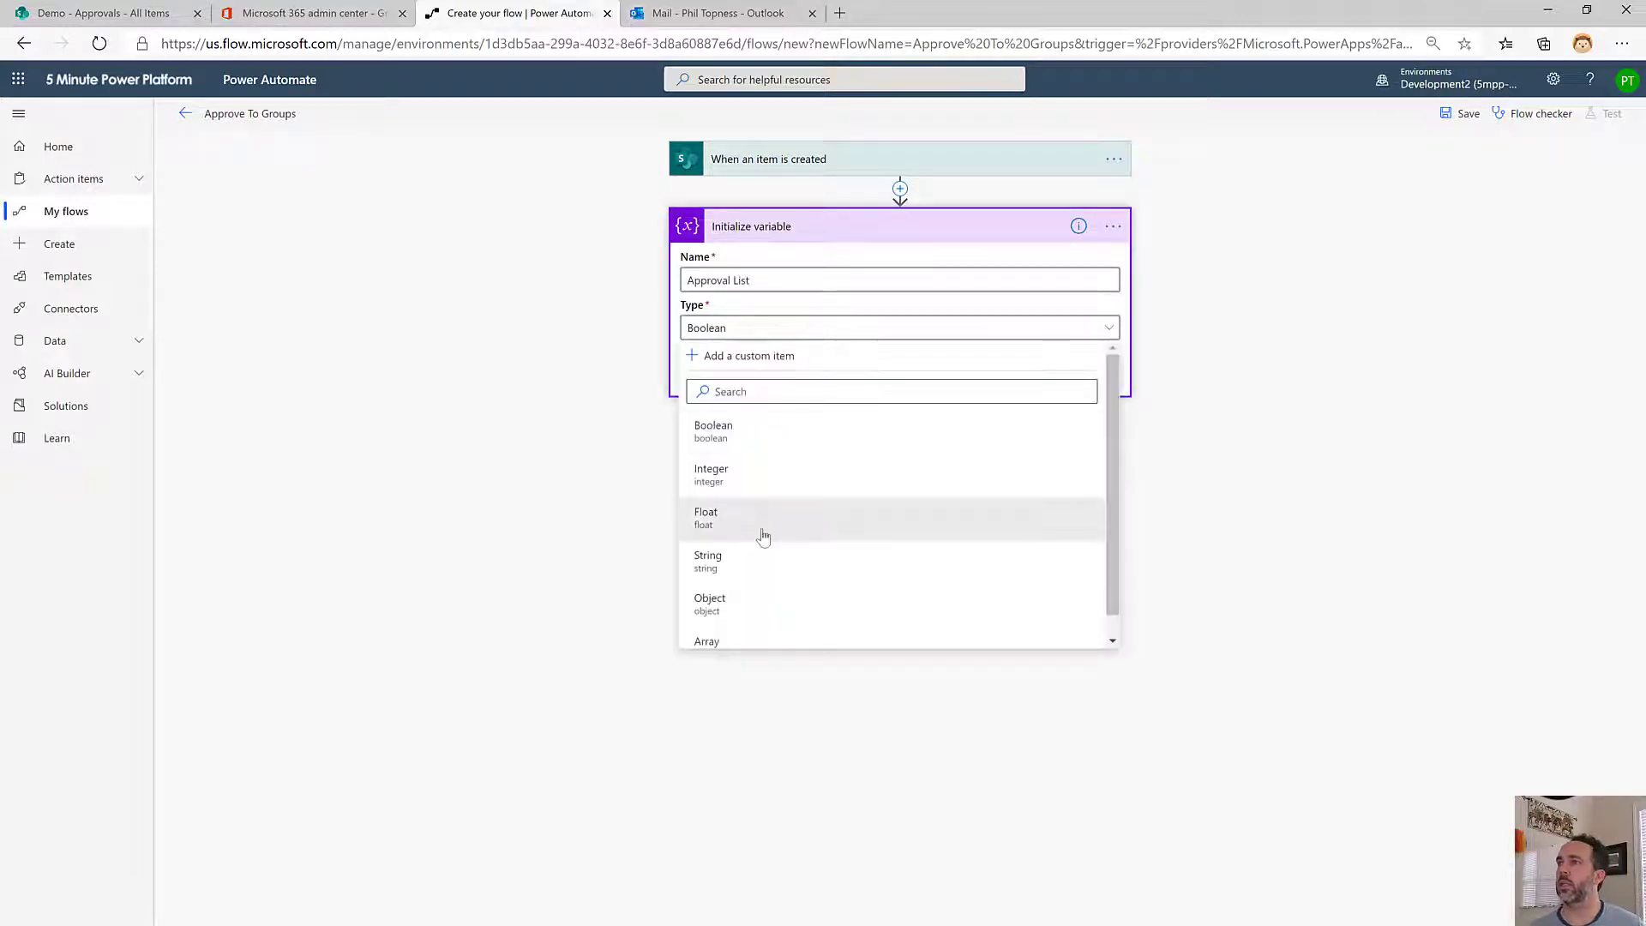
click(758, 551)
click(842, 445)
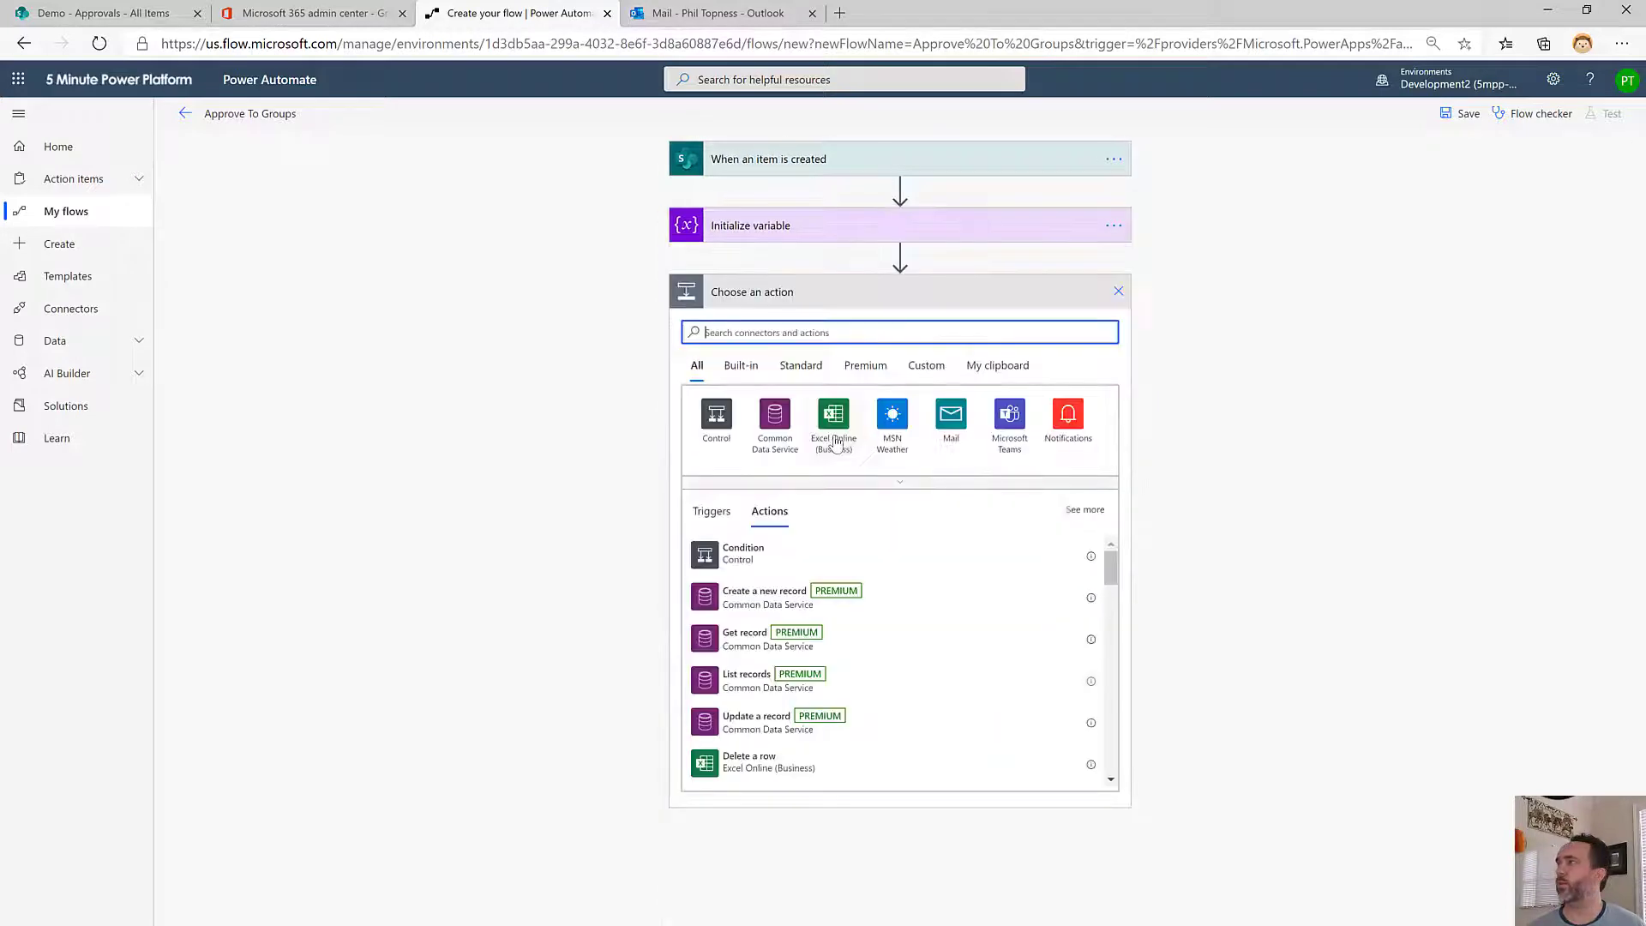
Add a Control > Apply to each loop iterating over the Approver field
click(716, 414)
click(738, 458)
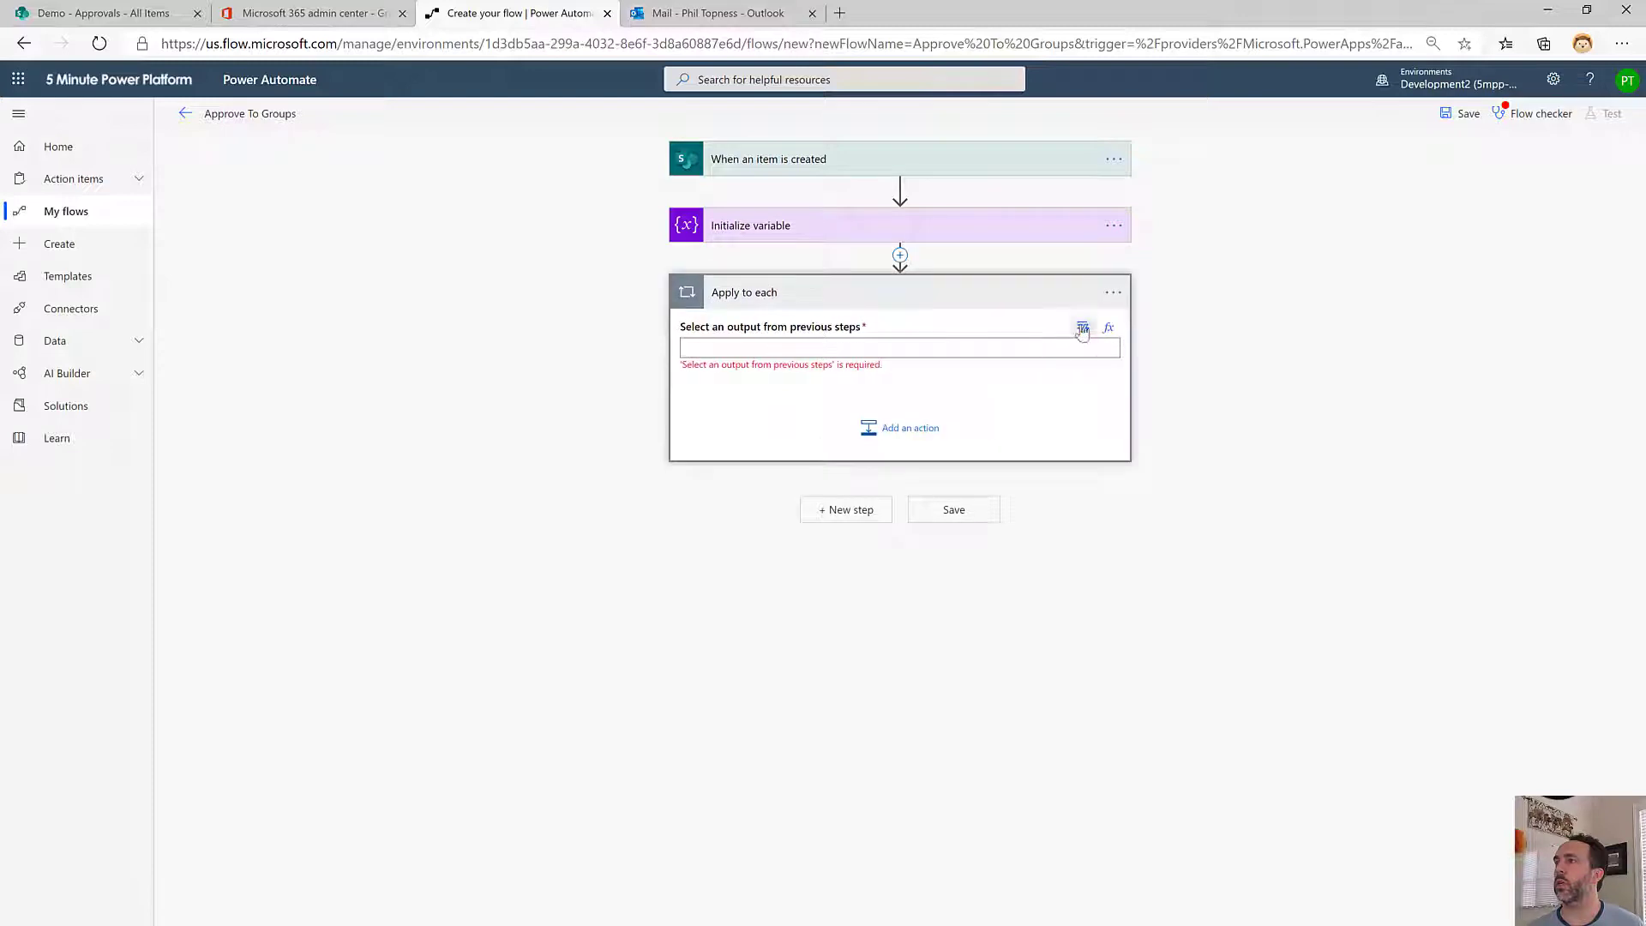
click(1082, 330)
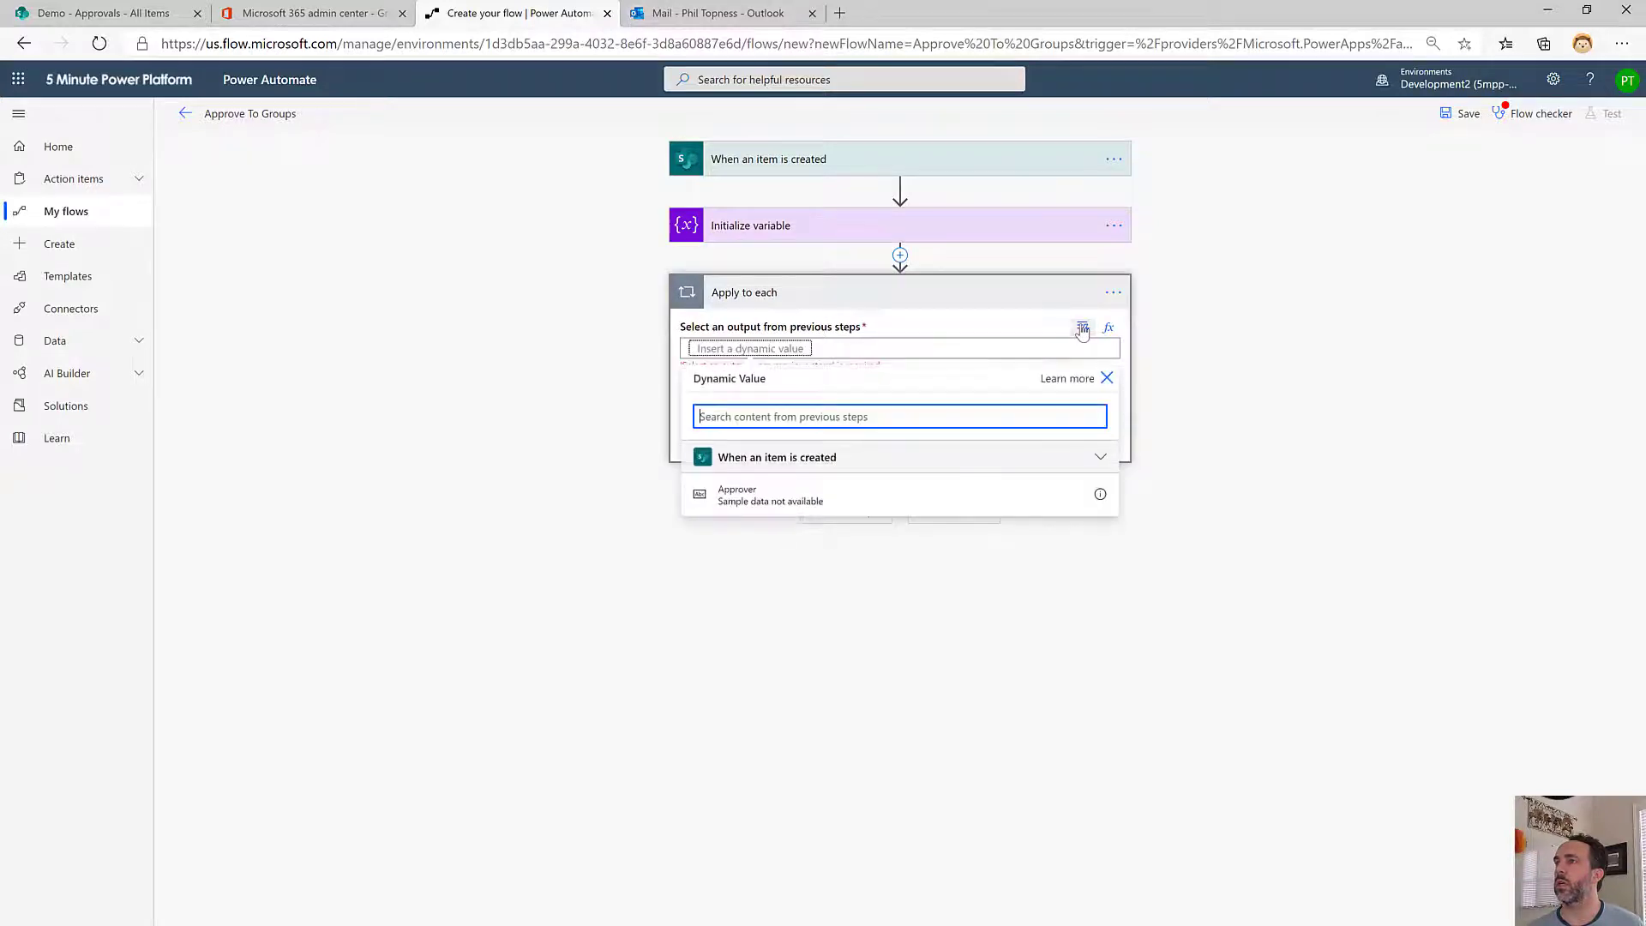
click(746, 502)
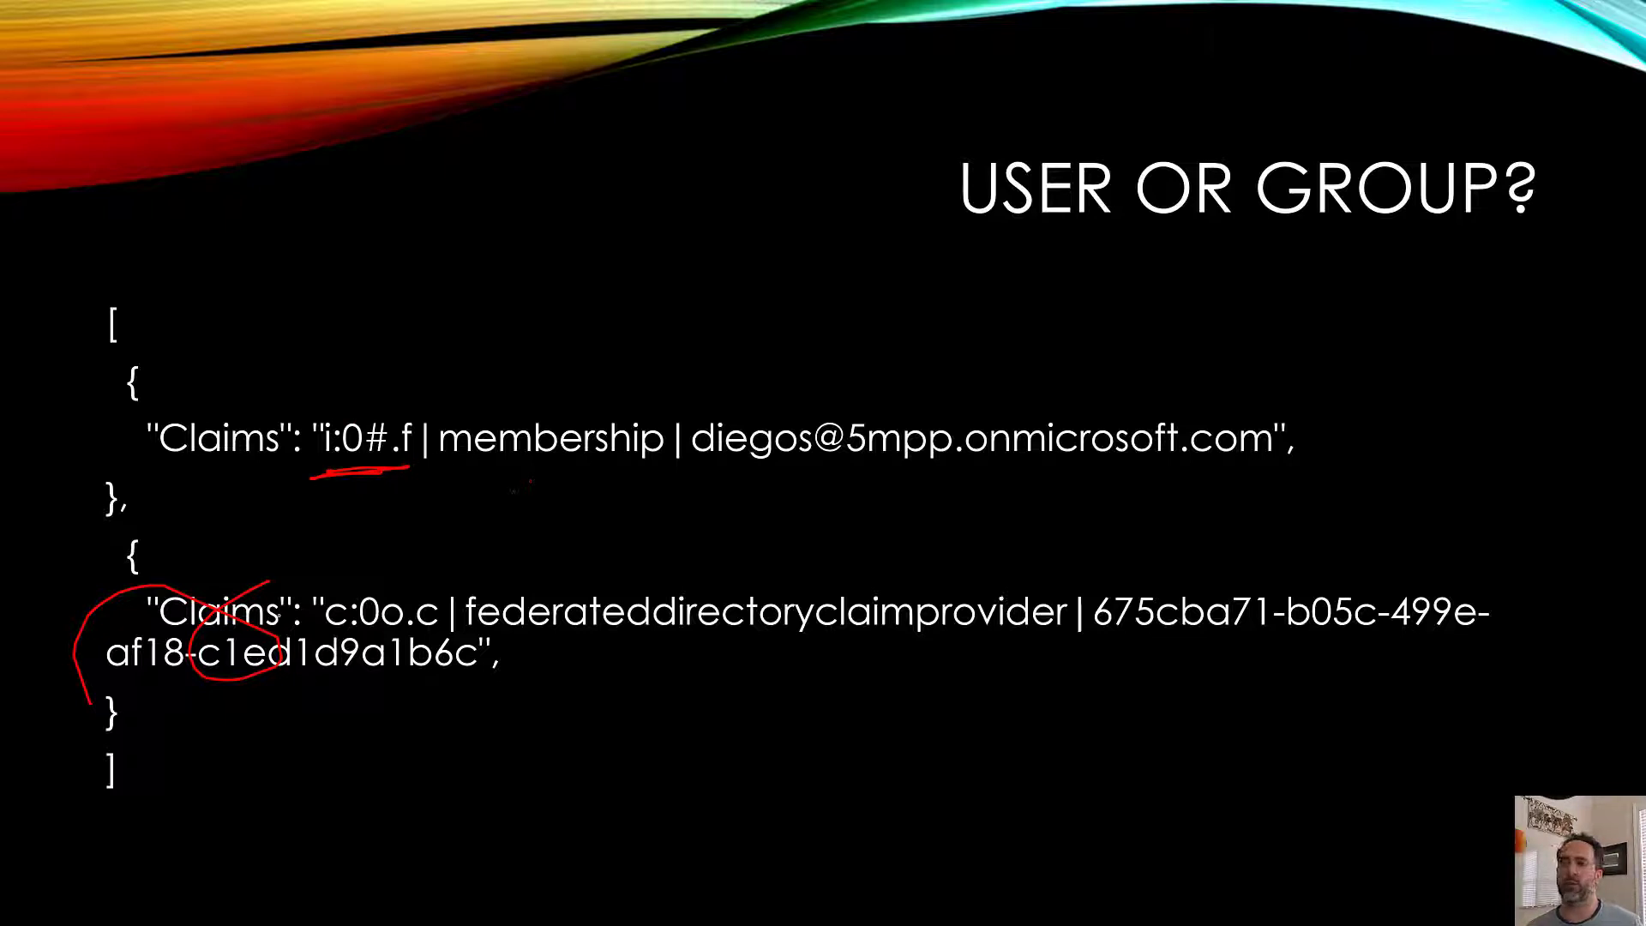
Erase all the pen ink from the USER OR GROUP? slide
key(e)
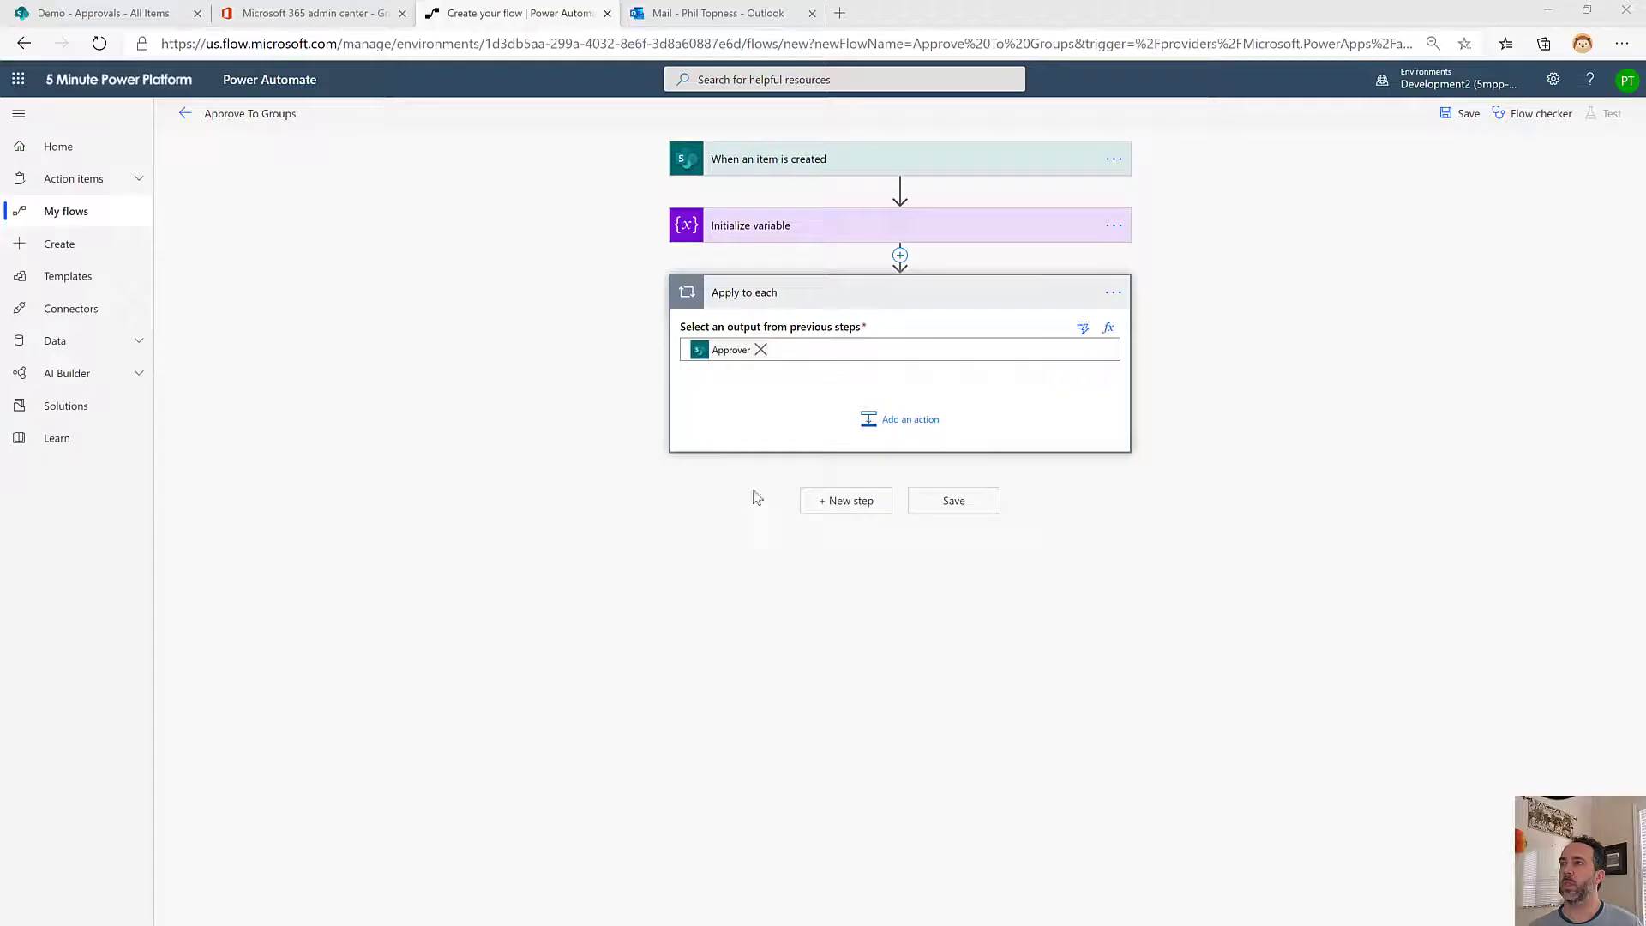
Add a Compose action inside the Apply to each loop
click(907, 419)
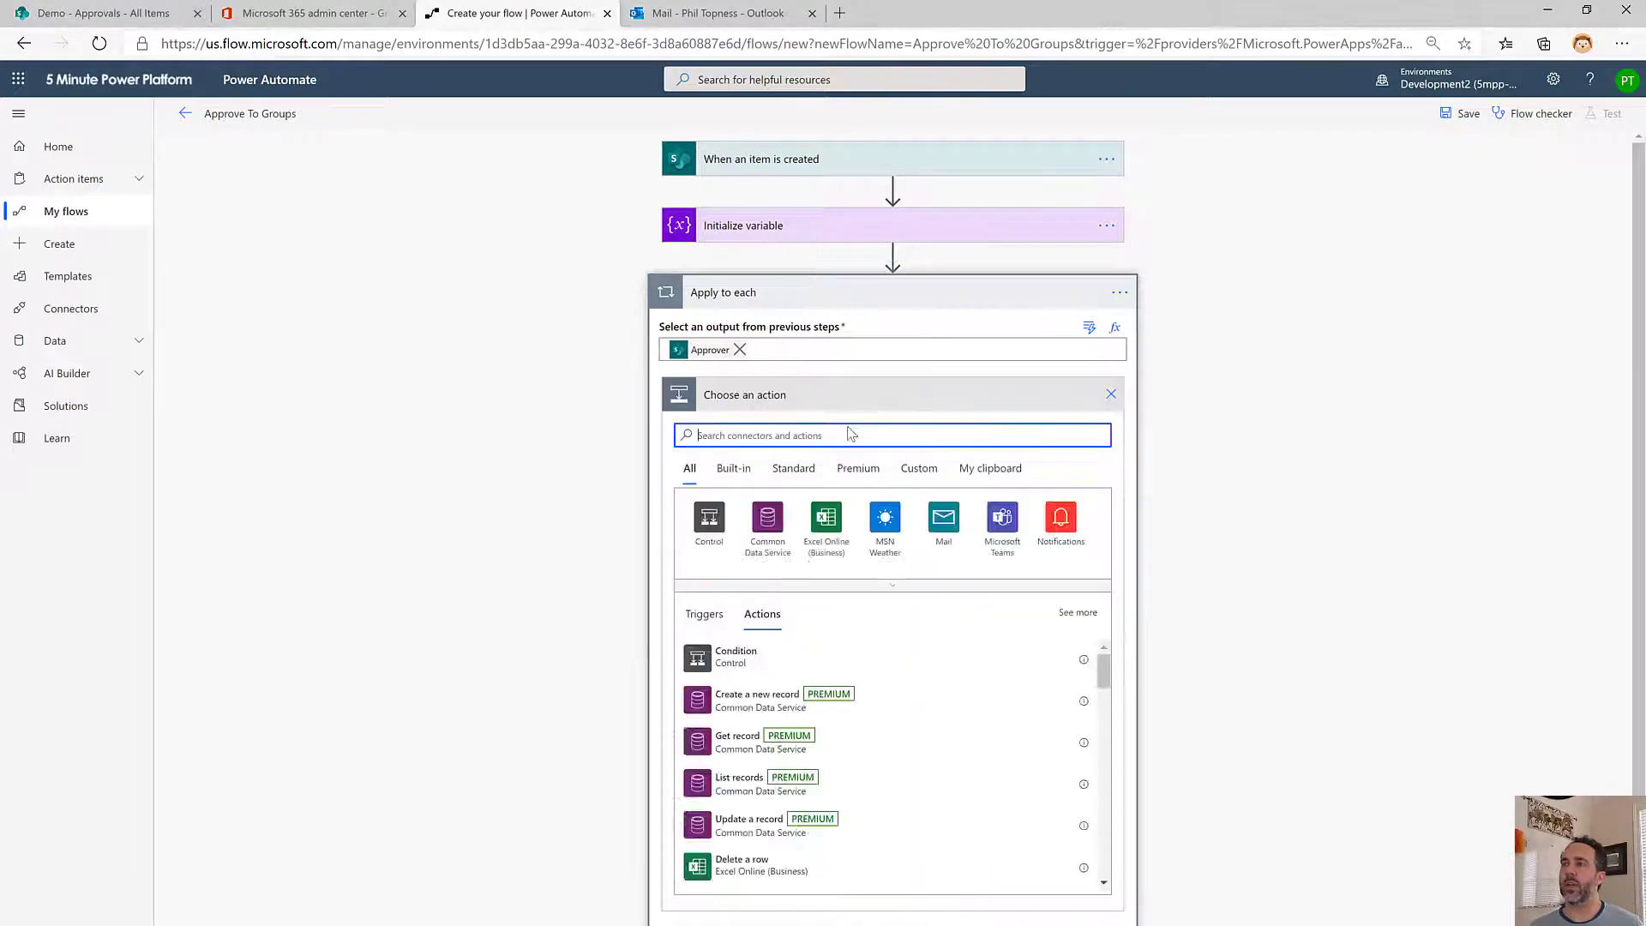
text(compose)
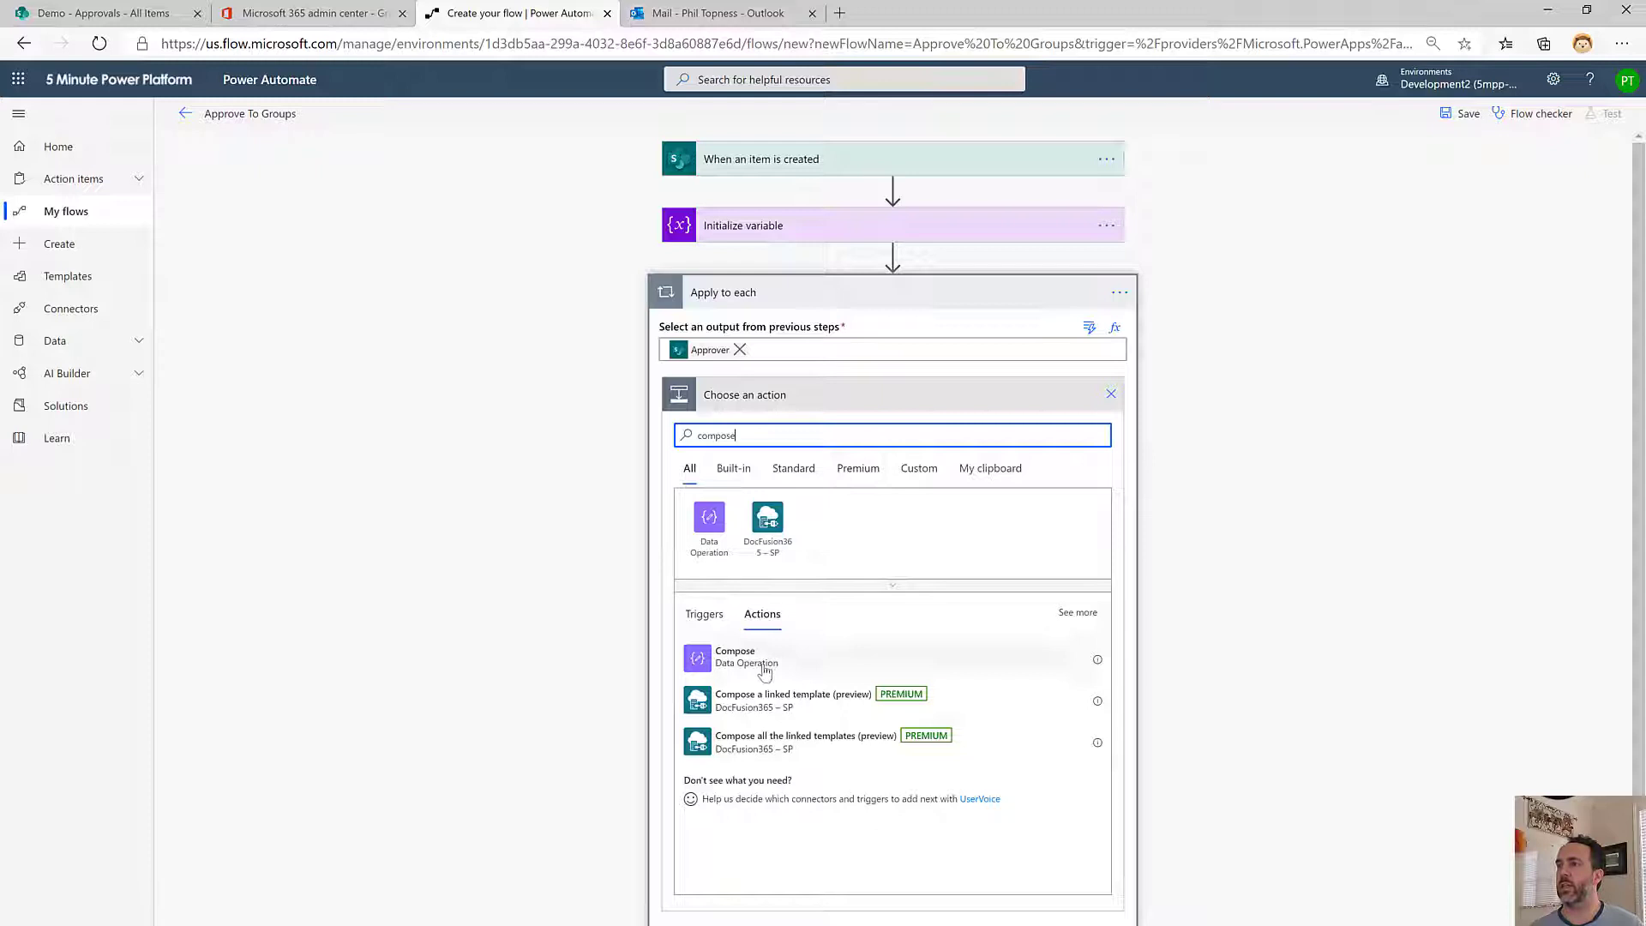
click(765, 671)
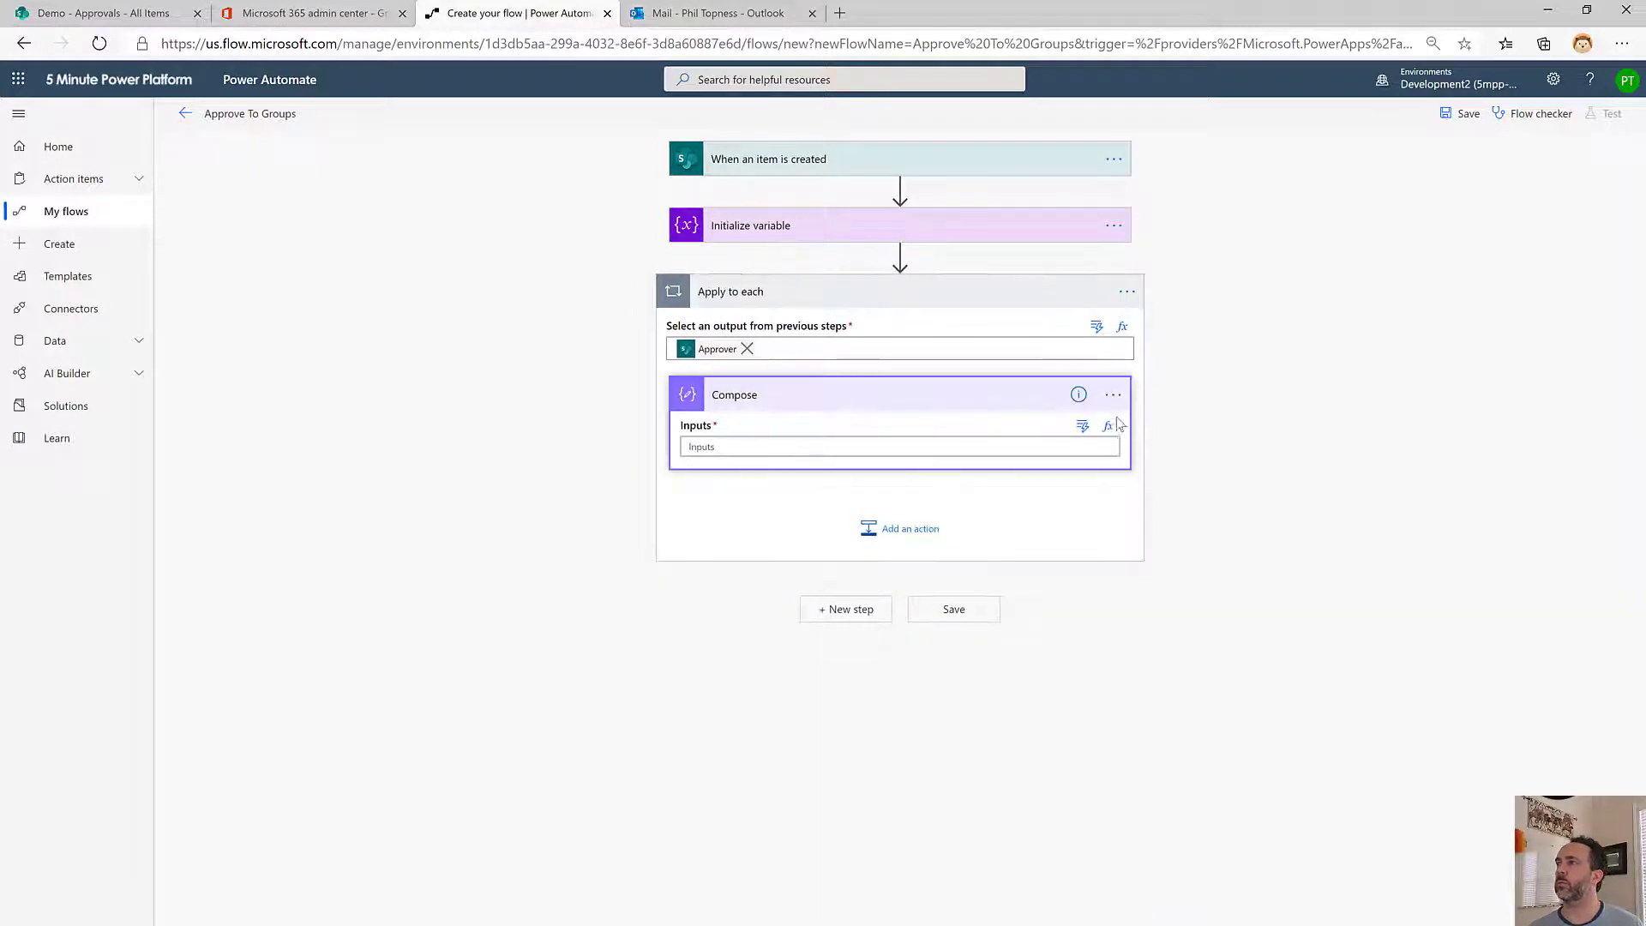
Set the Compose input to startsWith(items('Apply_to_each')?['Claims'], 'i:0#.f')
click(1108, 425)
text(s)
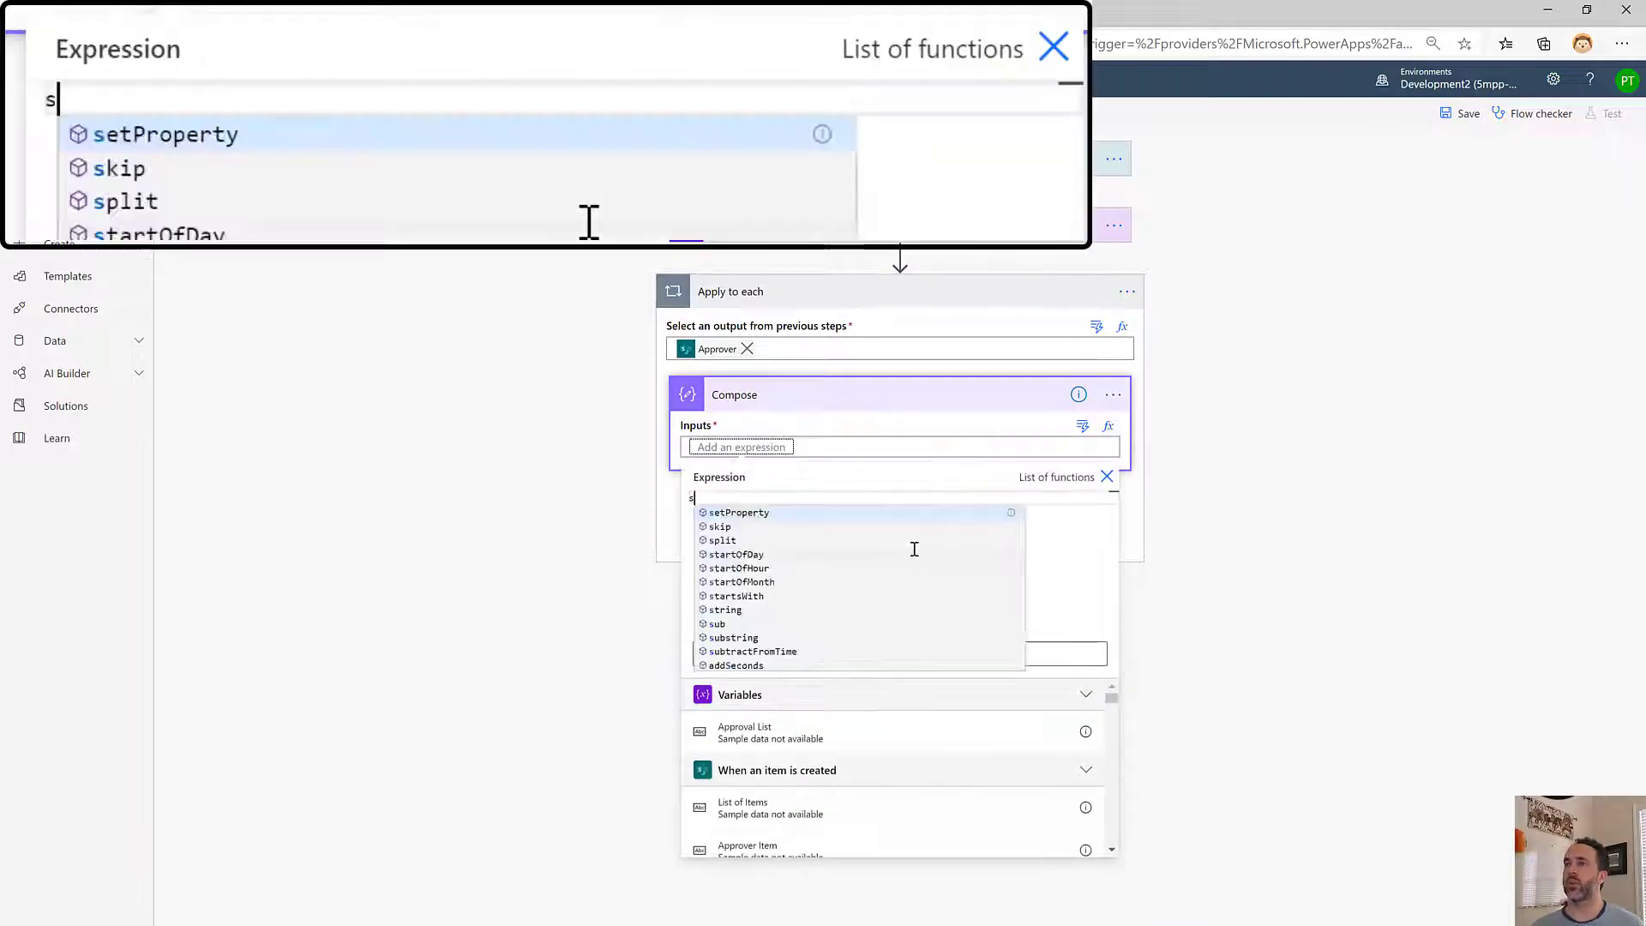
text(tar)
key(Down)
key(Down)
key(Down)
key(Return)
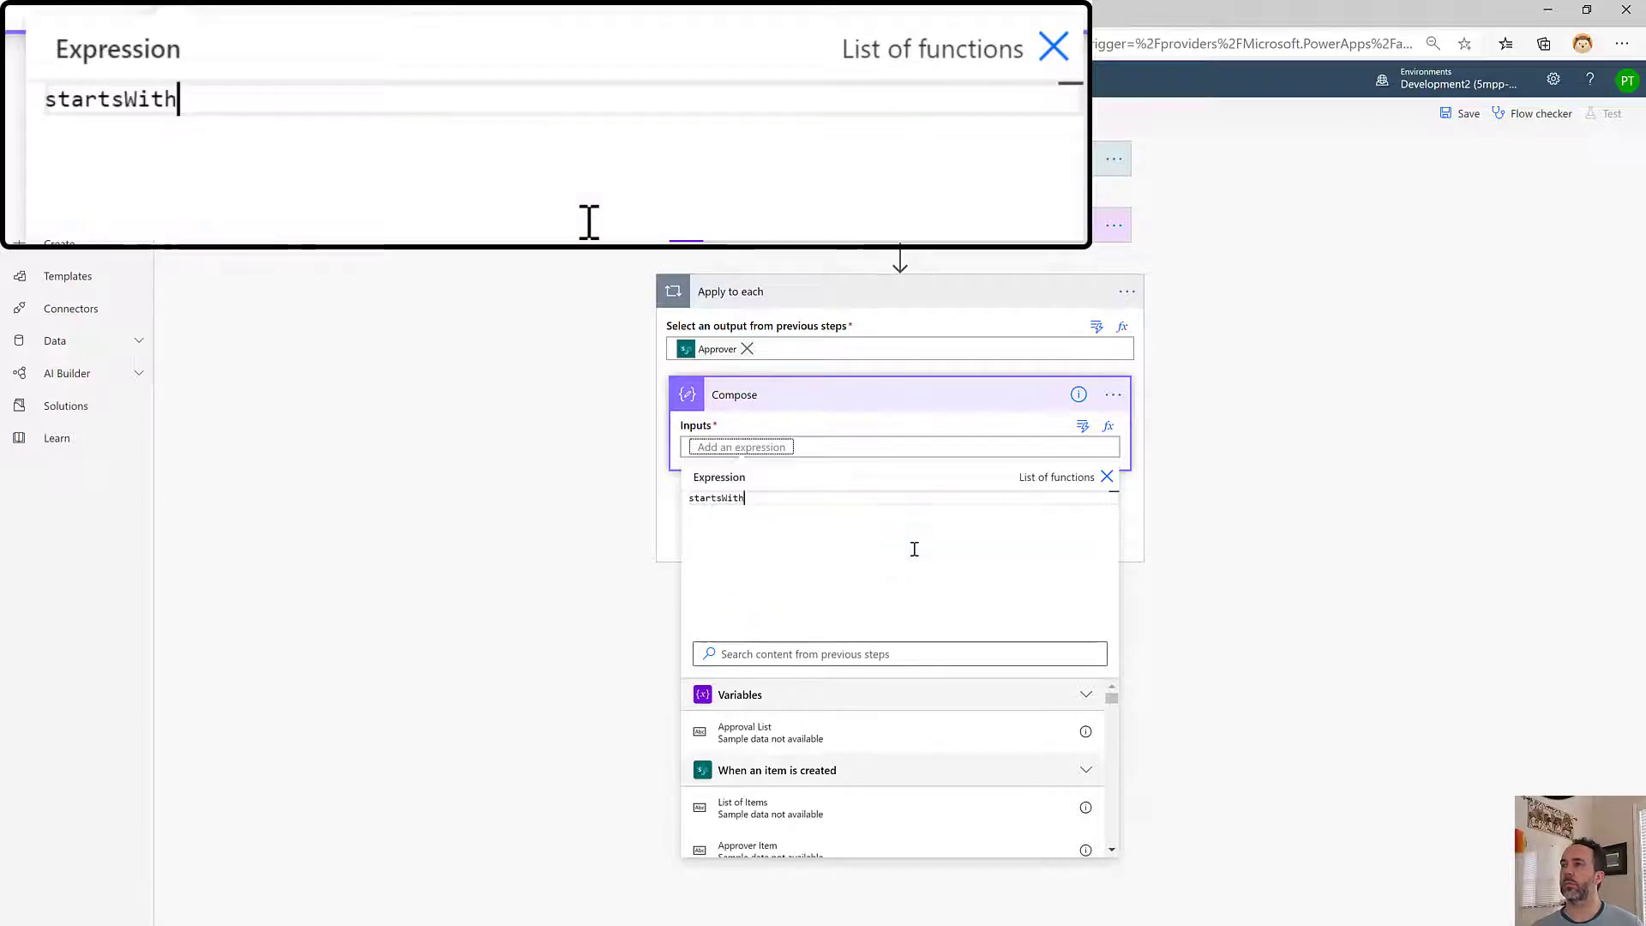
text(()
scroll(790, 799, down, 5)
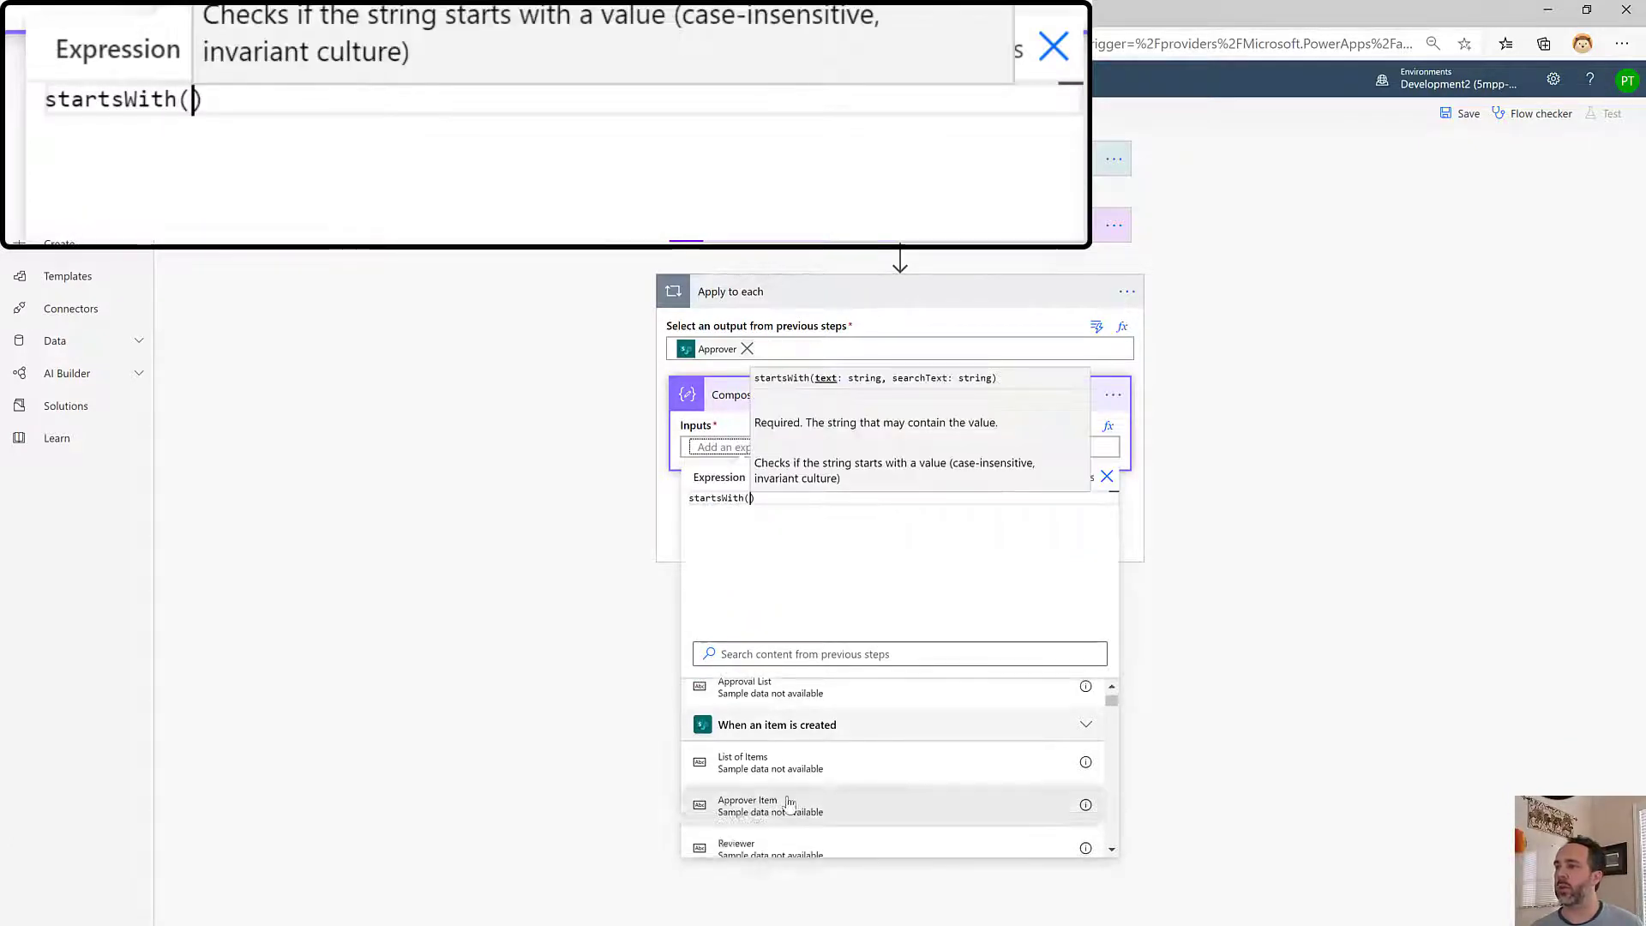
scroll(791, 799, down, 3)
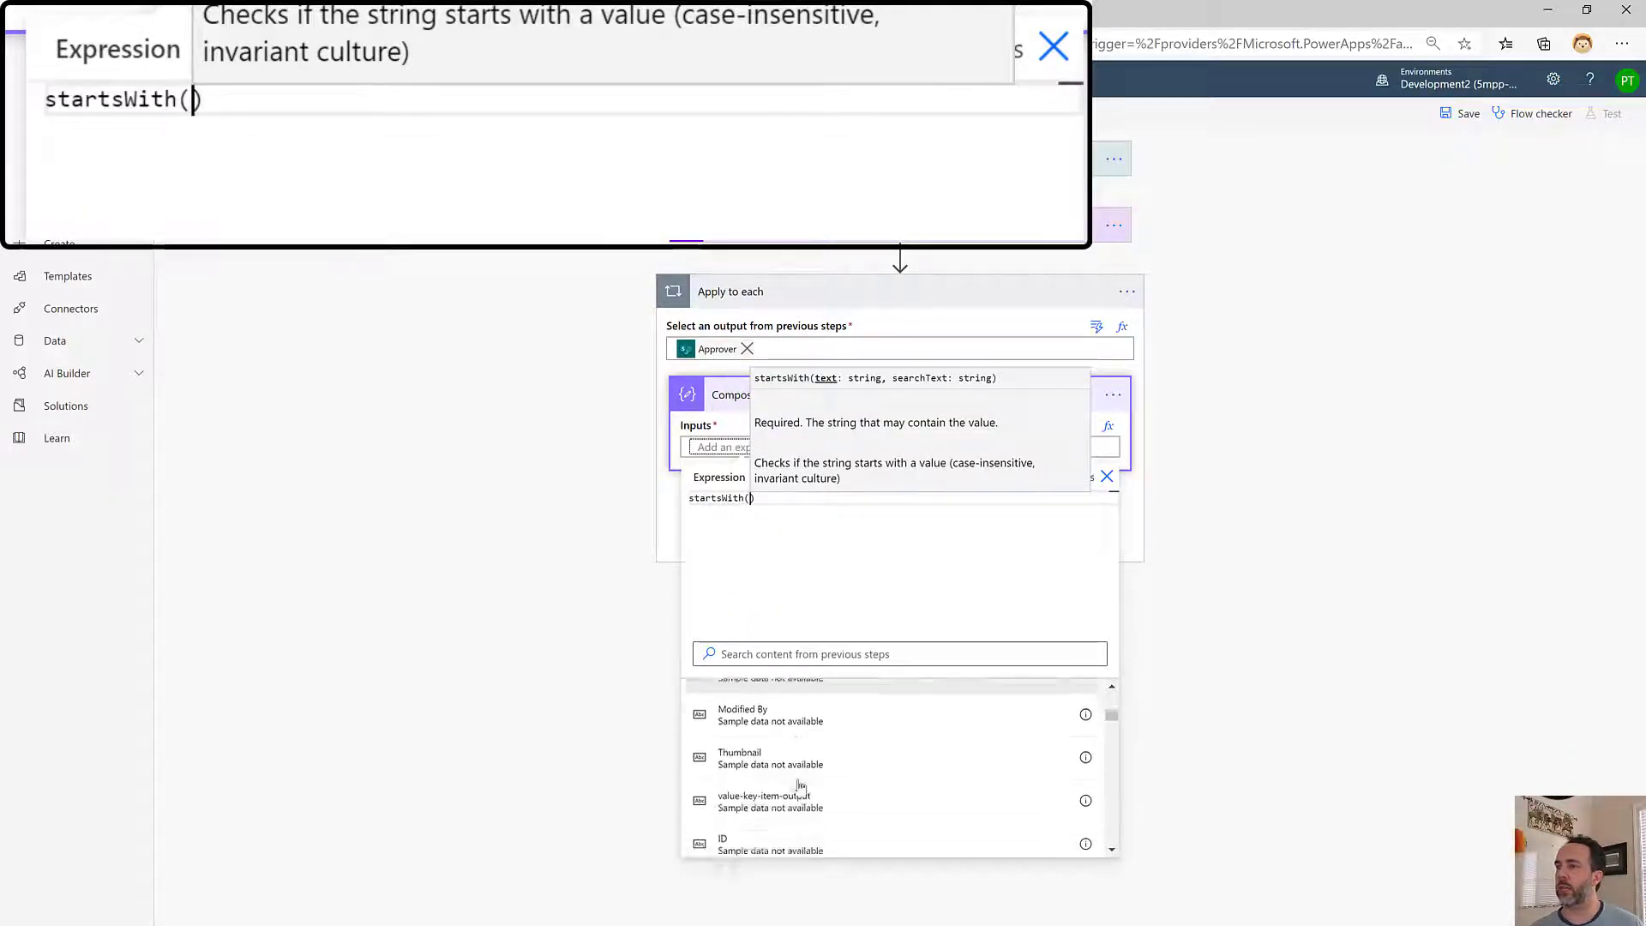
click(815, 653)
text(claims)
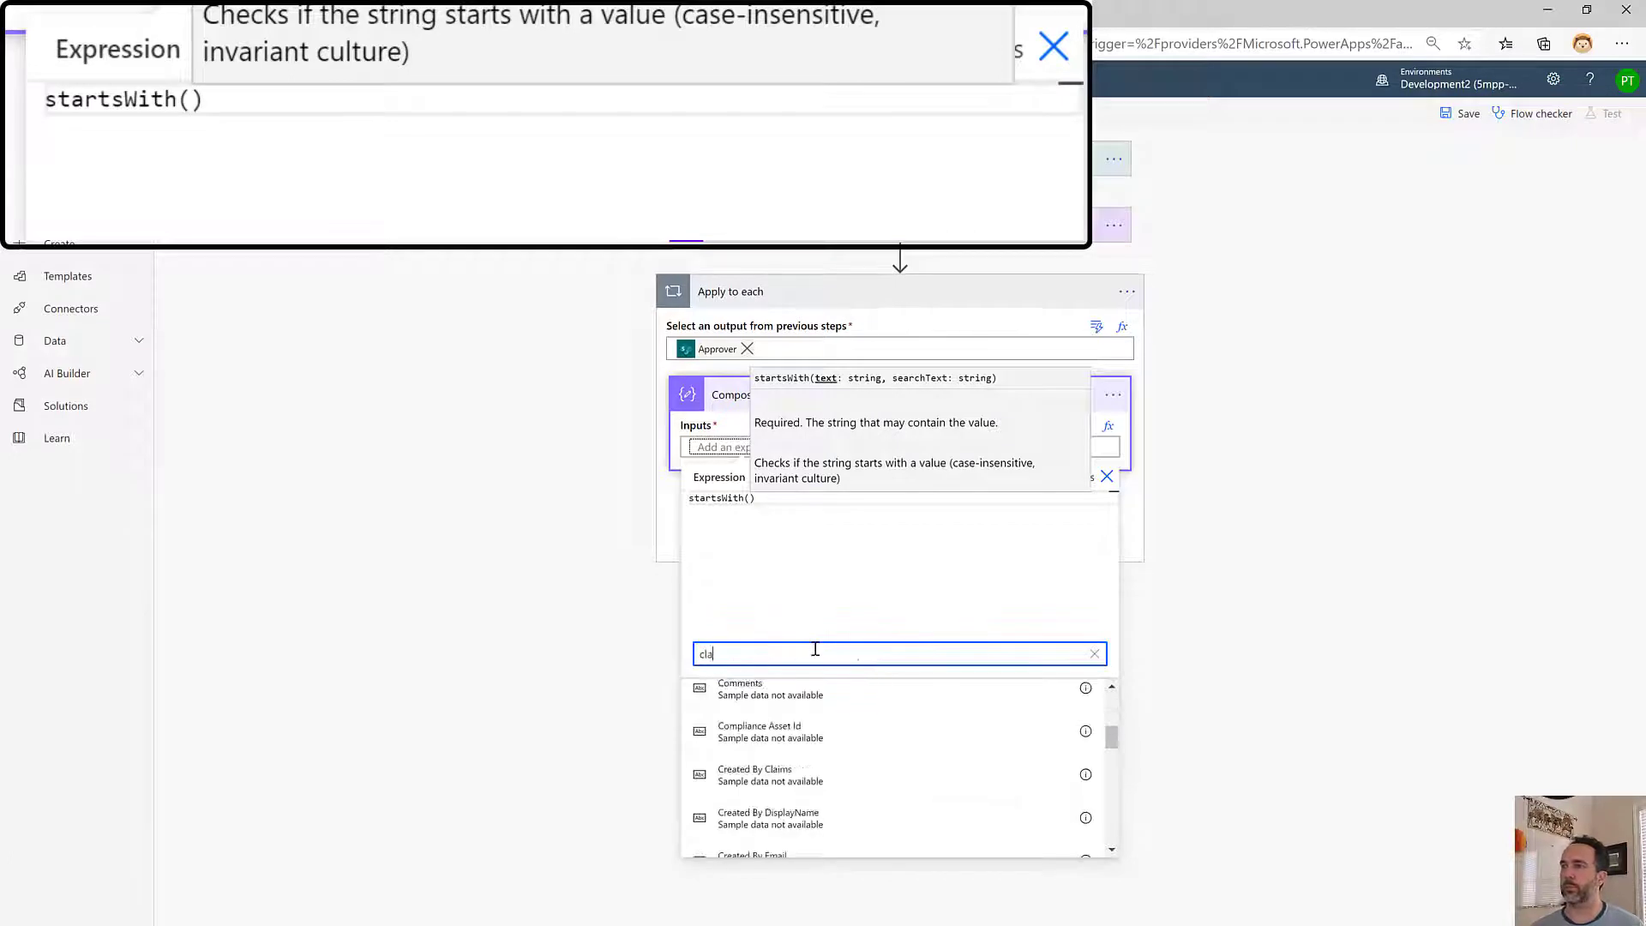
click(752, 706)
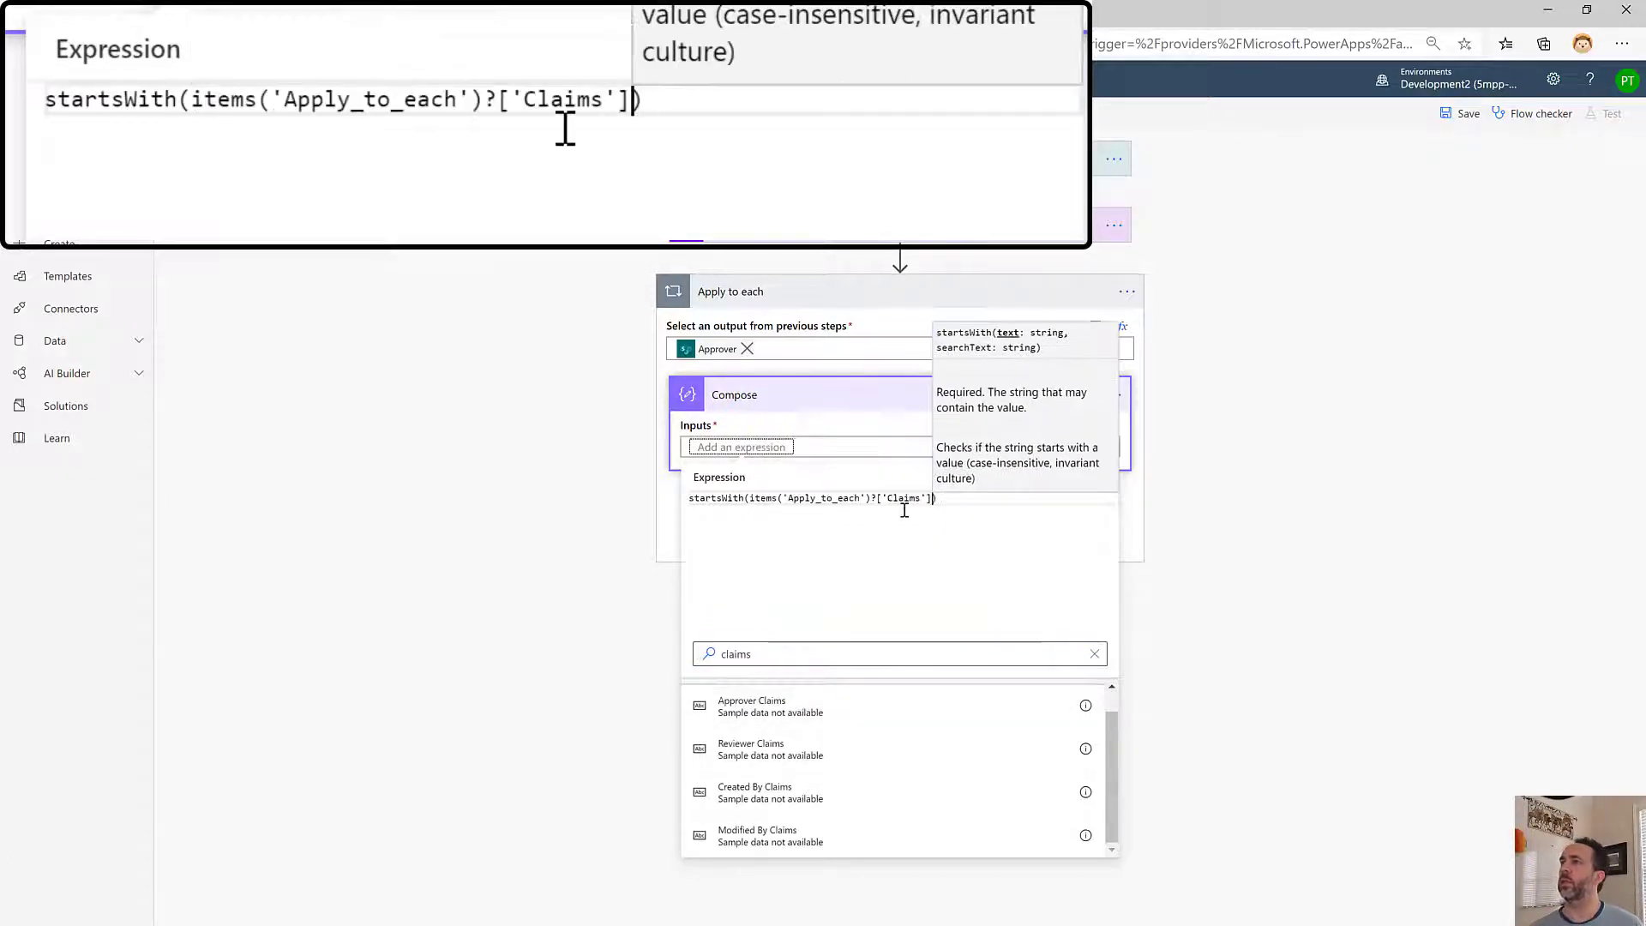
text(,)
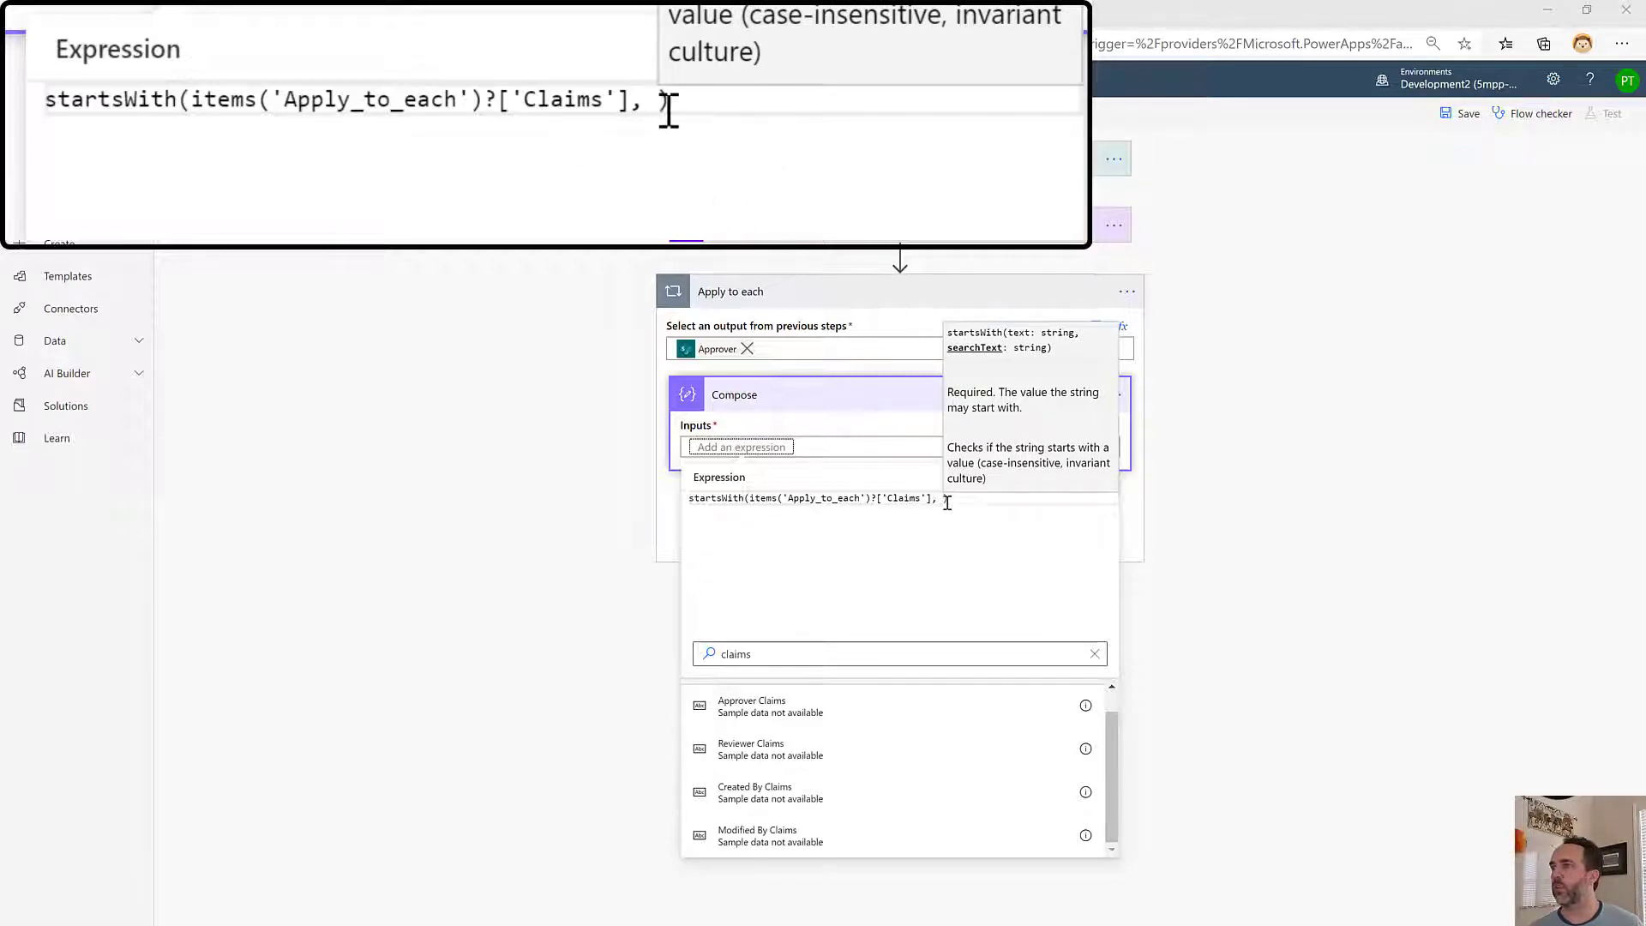
text('i:0#.f')
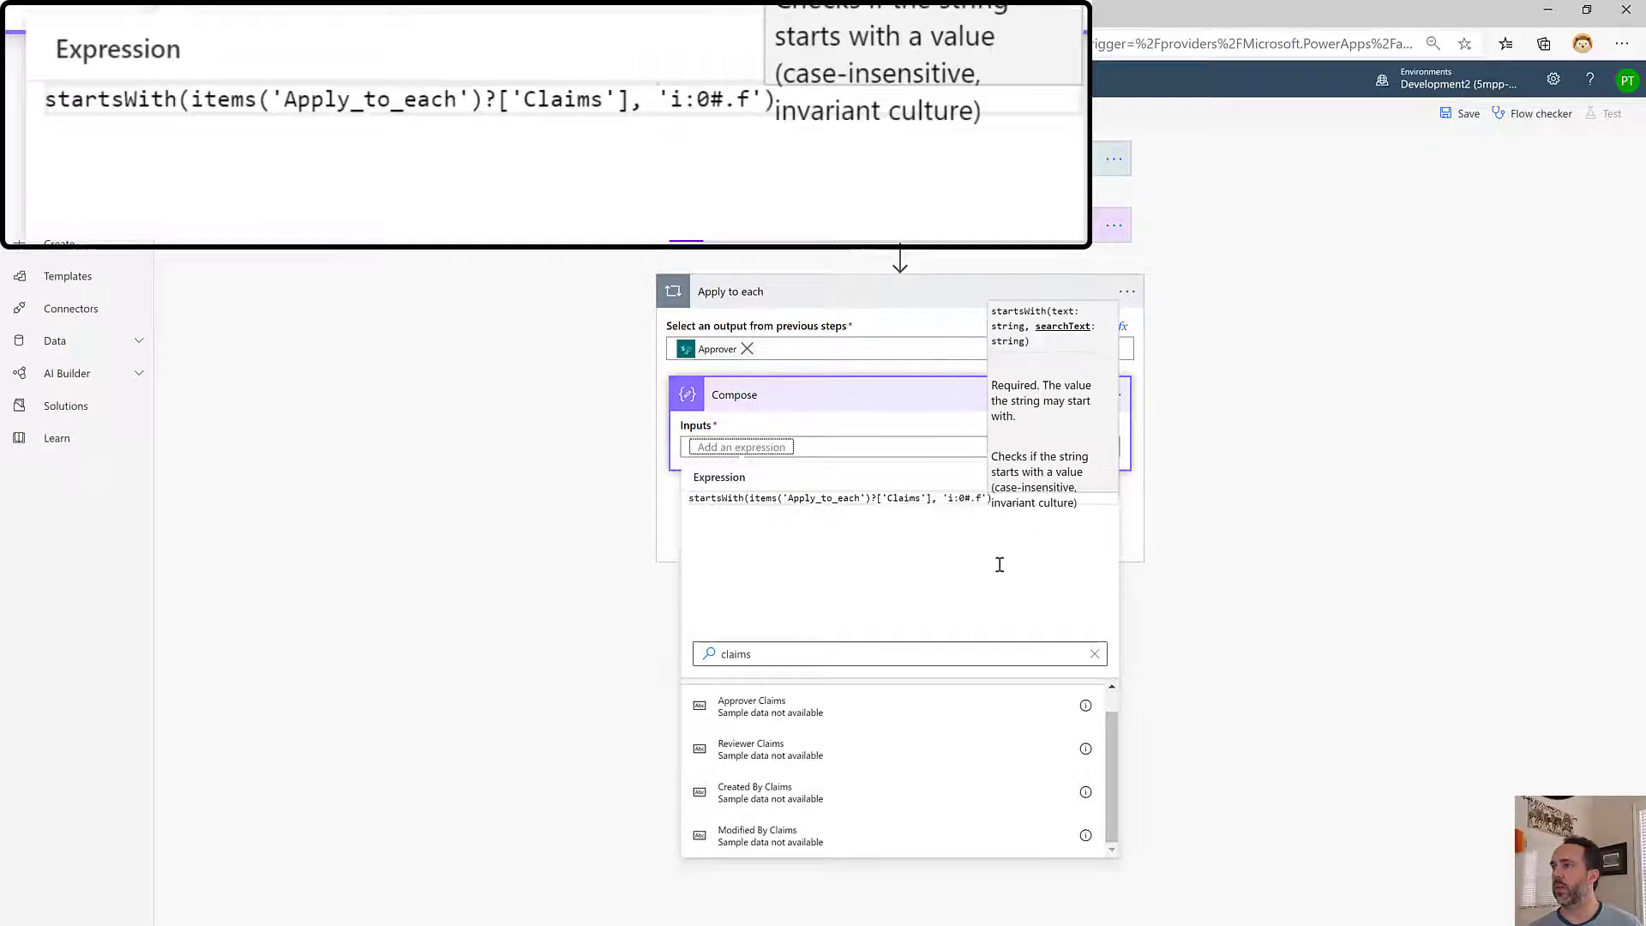
click(1031, 534)
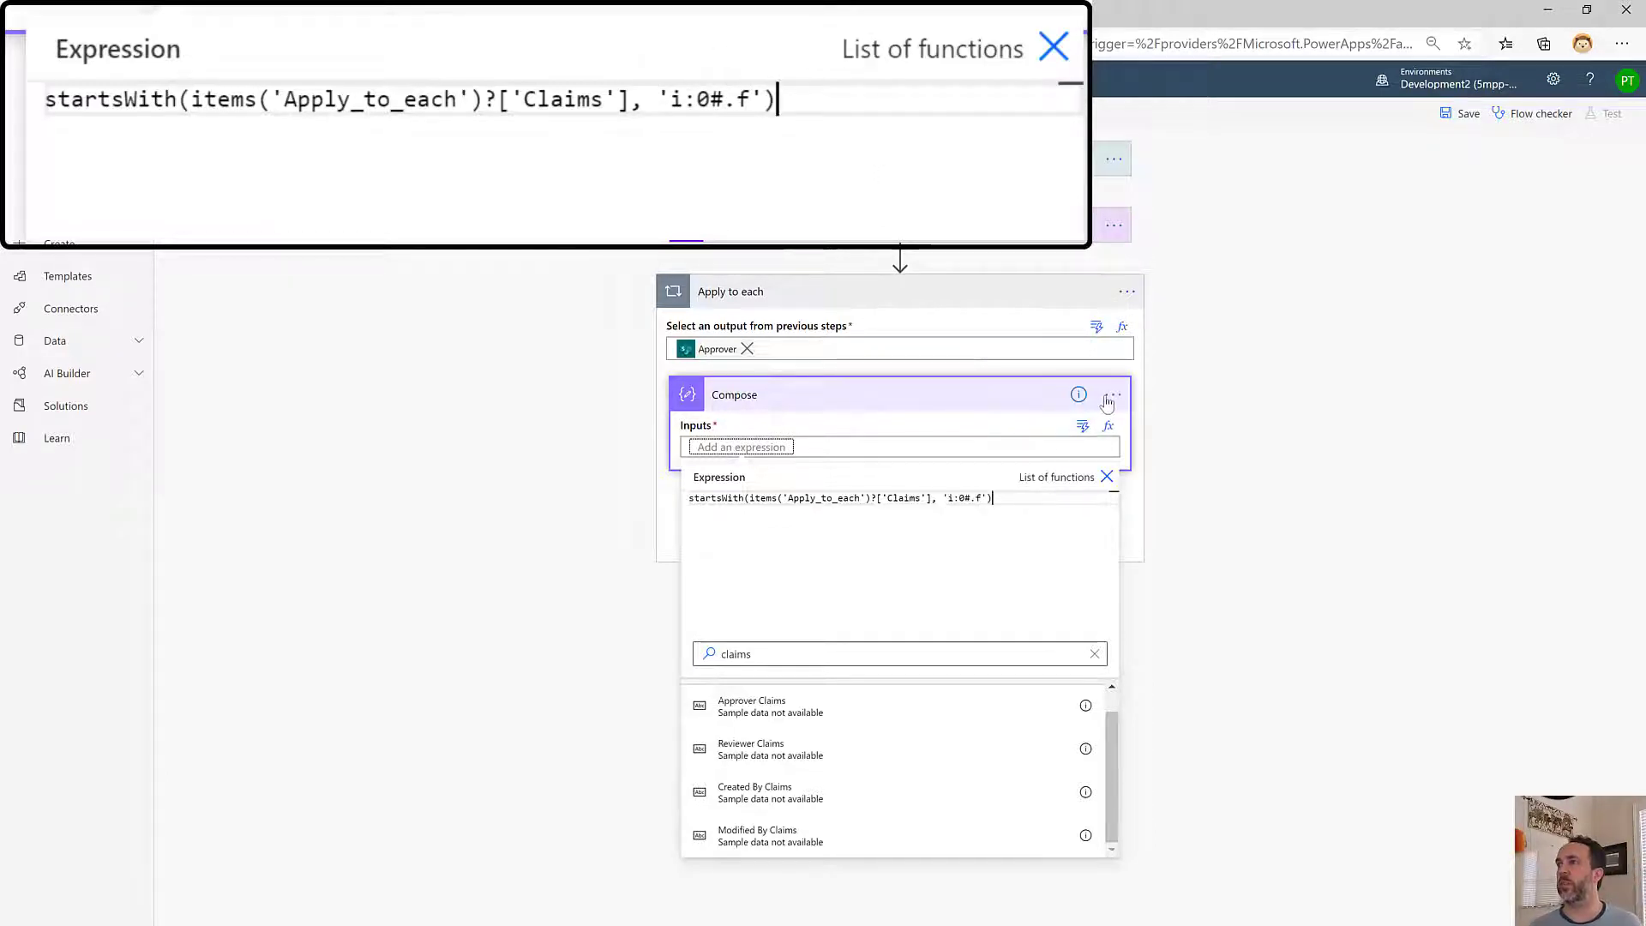
click(1114, 482)
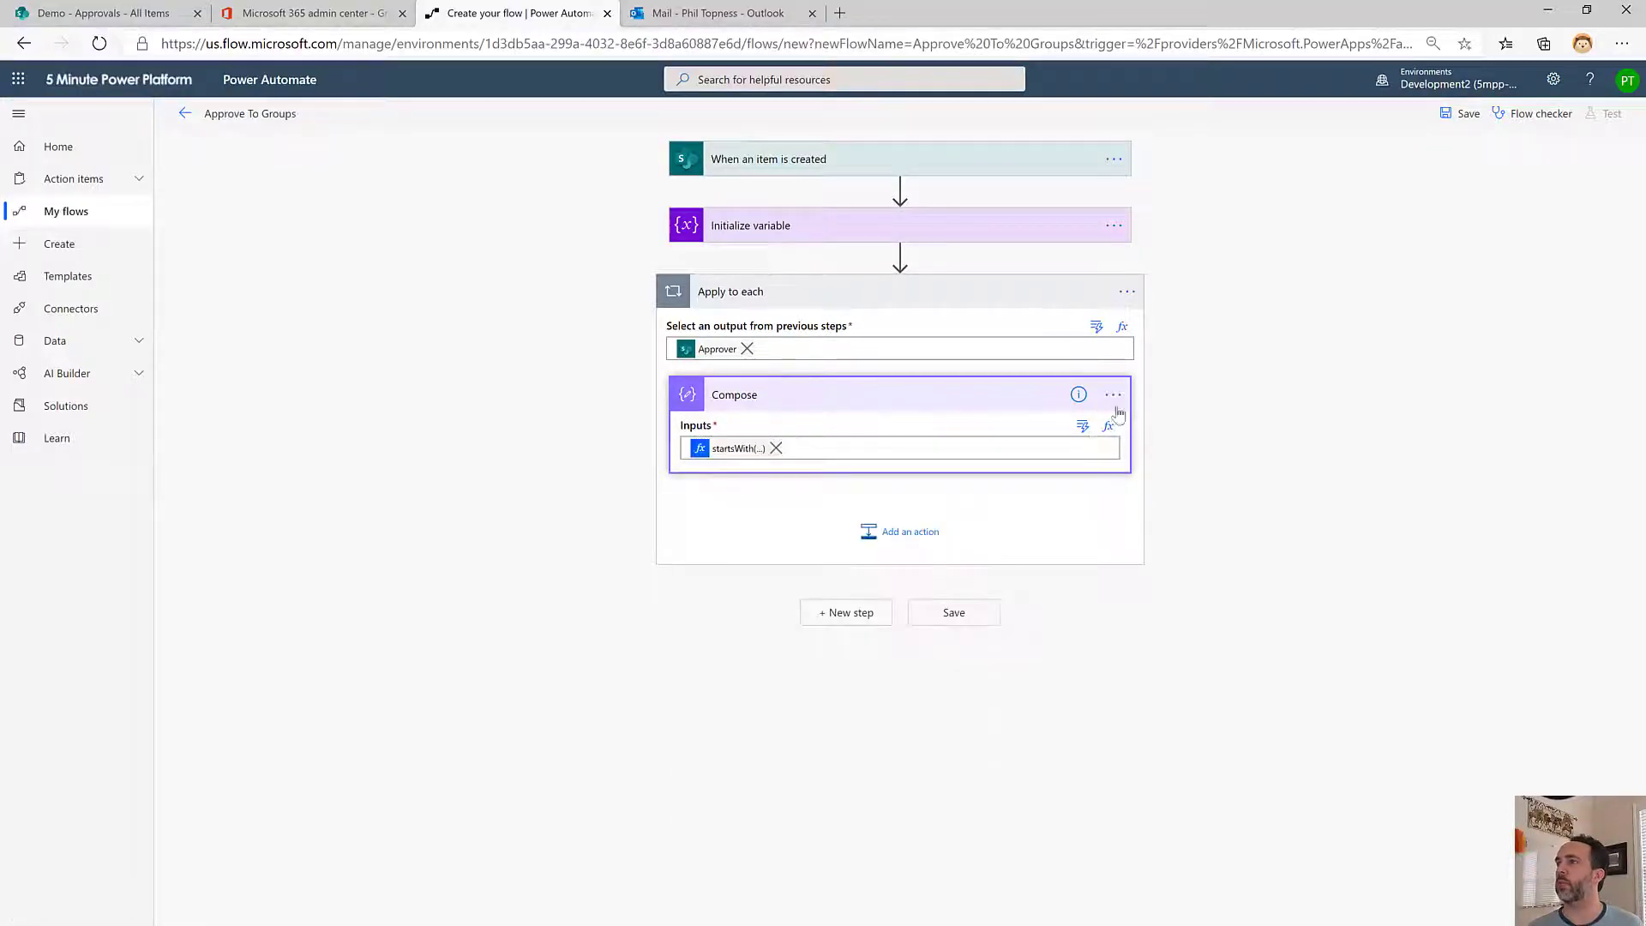
Add a Condition after Compose testing whether Compose Outputs is equal to true
click(915, 534)
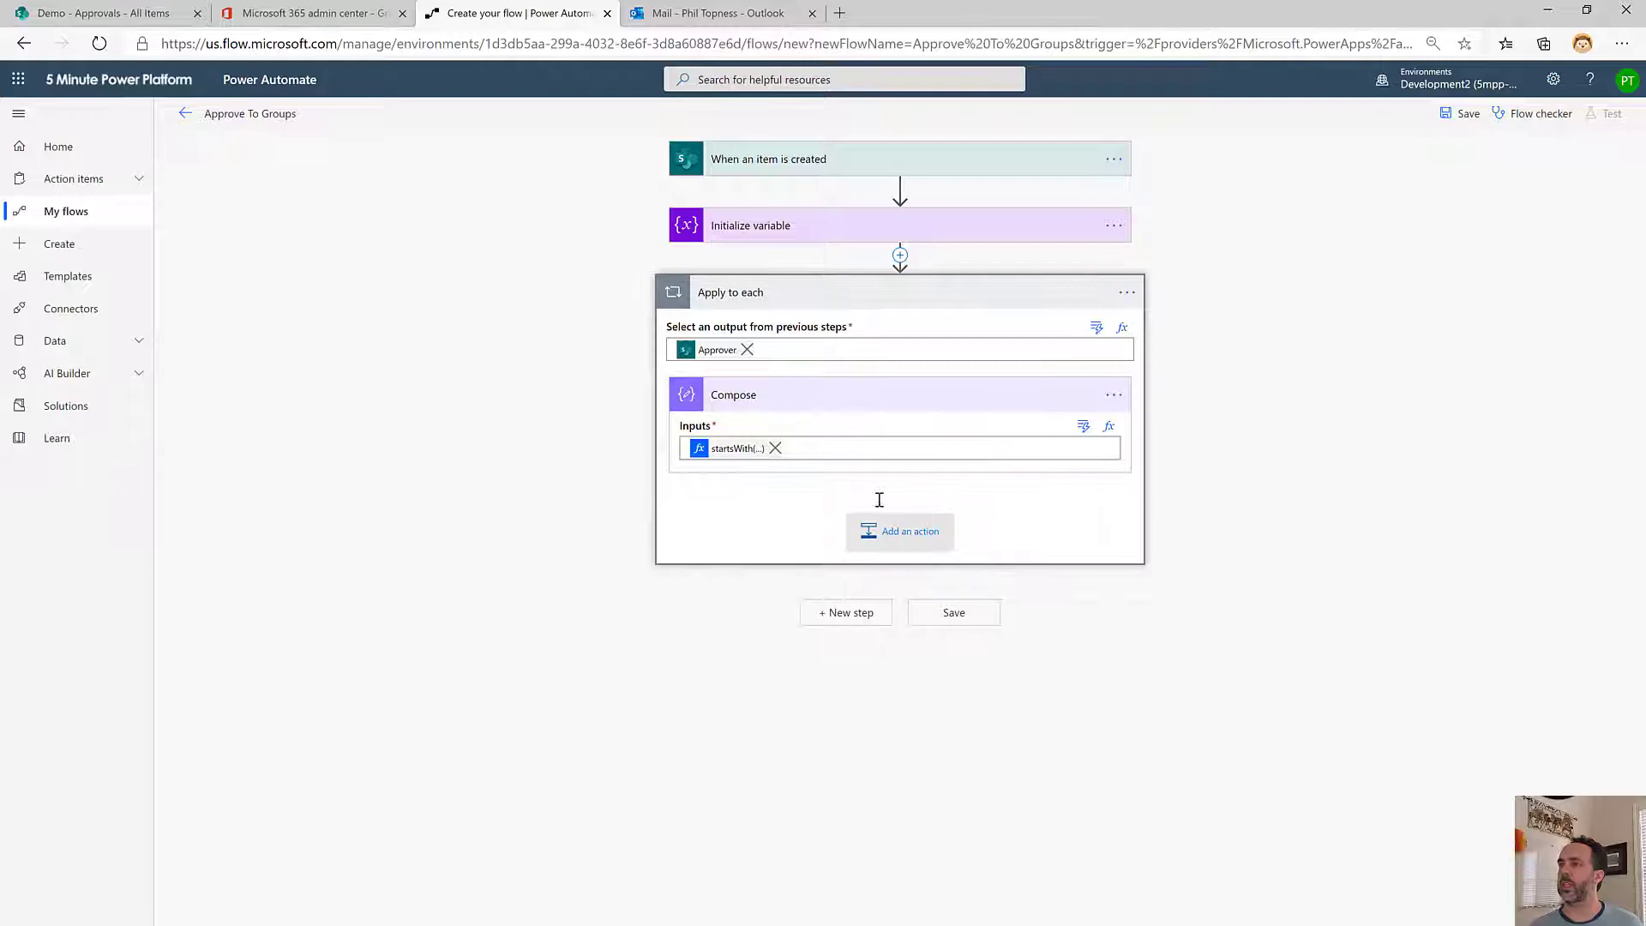
click(883, 530)
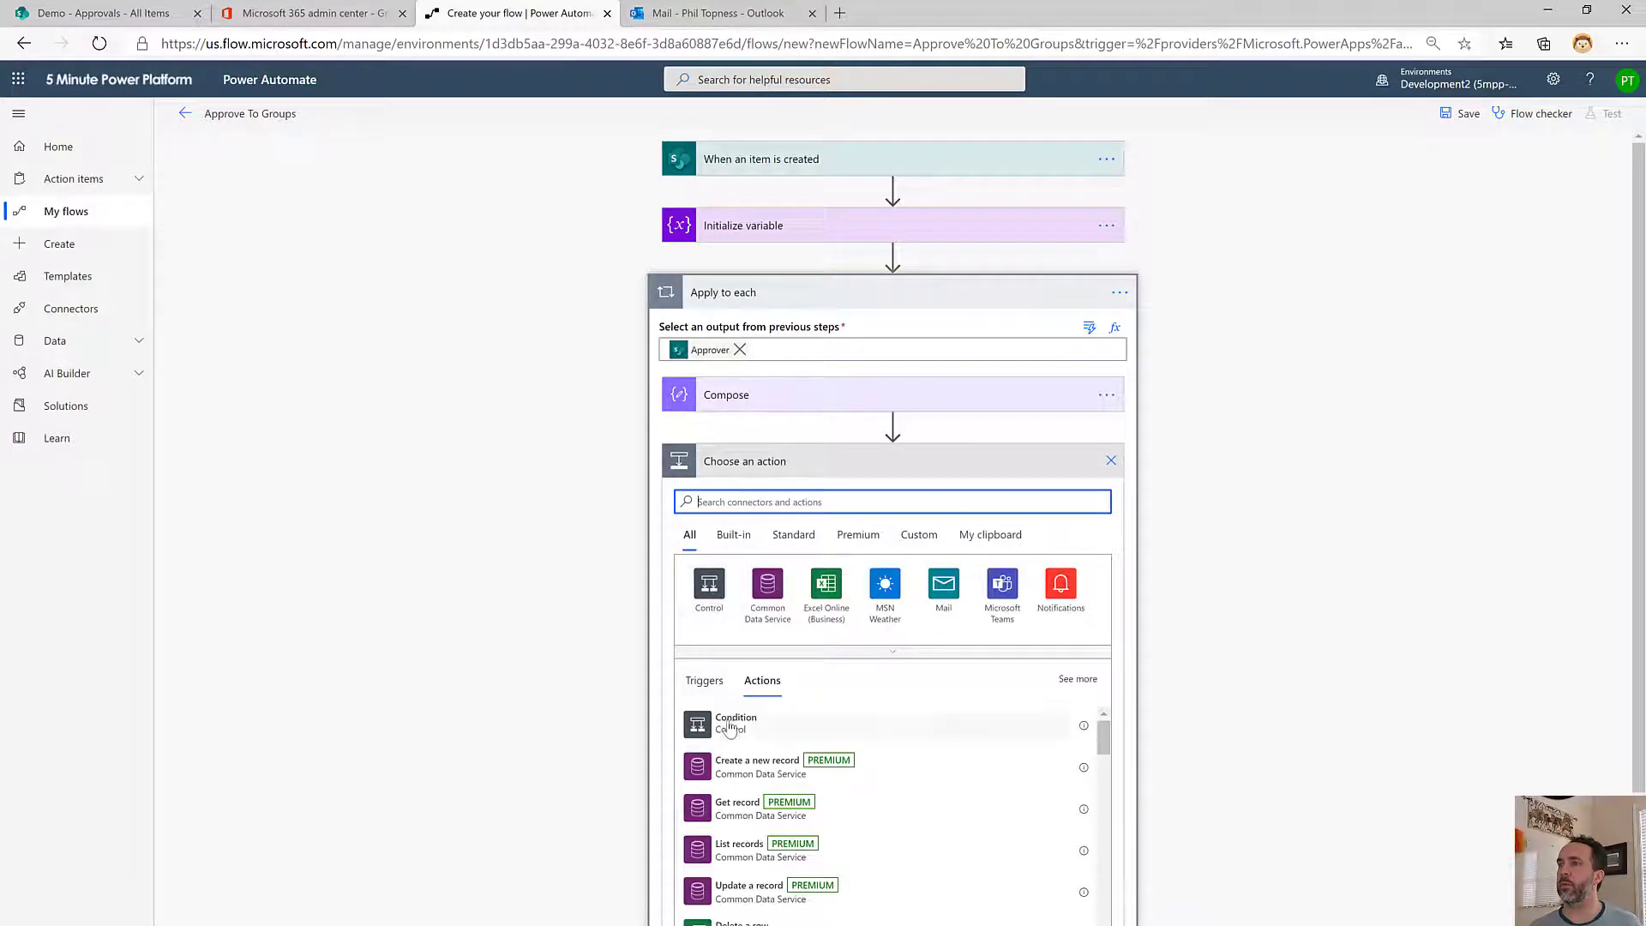
click(733, 725)
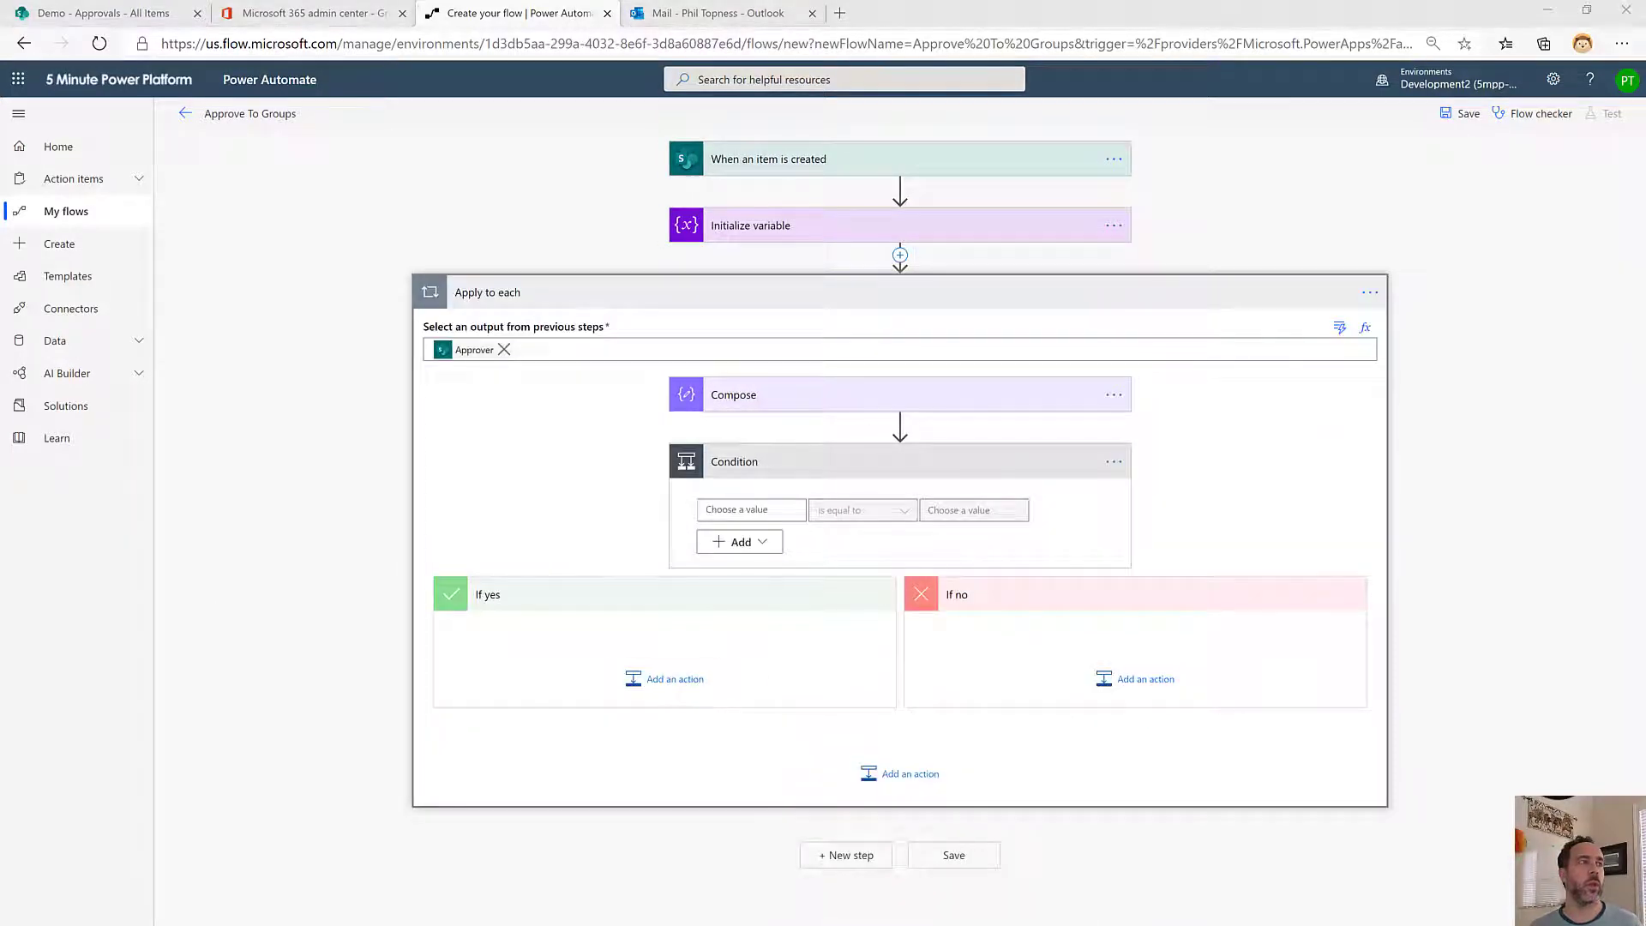
click(751, 509)
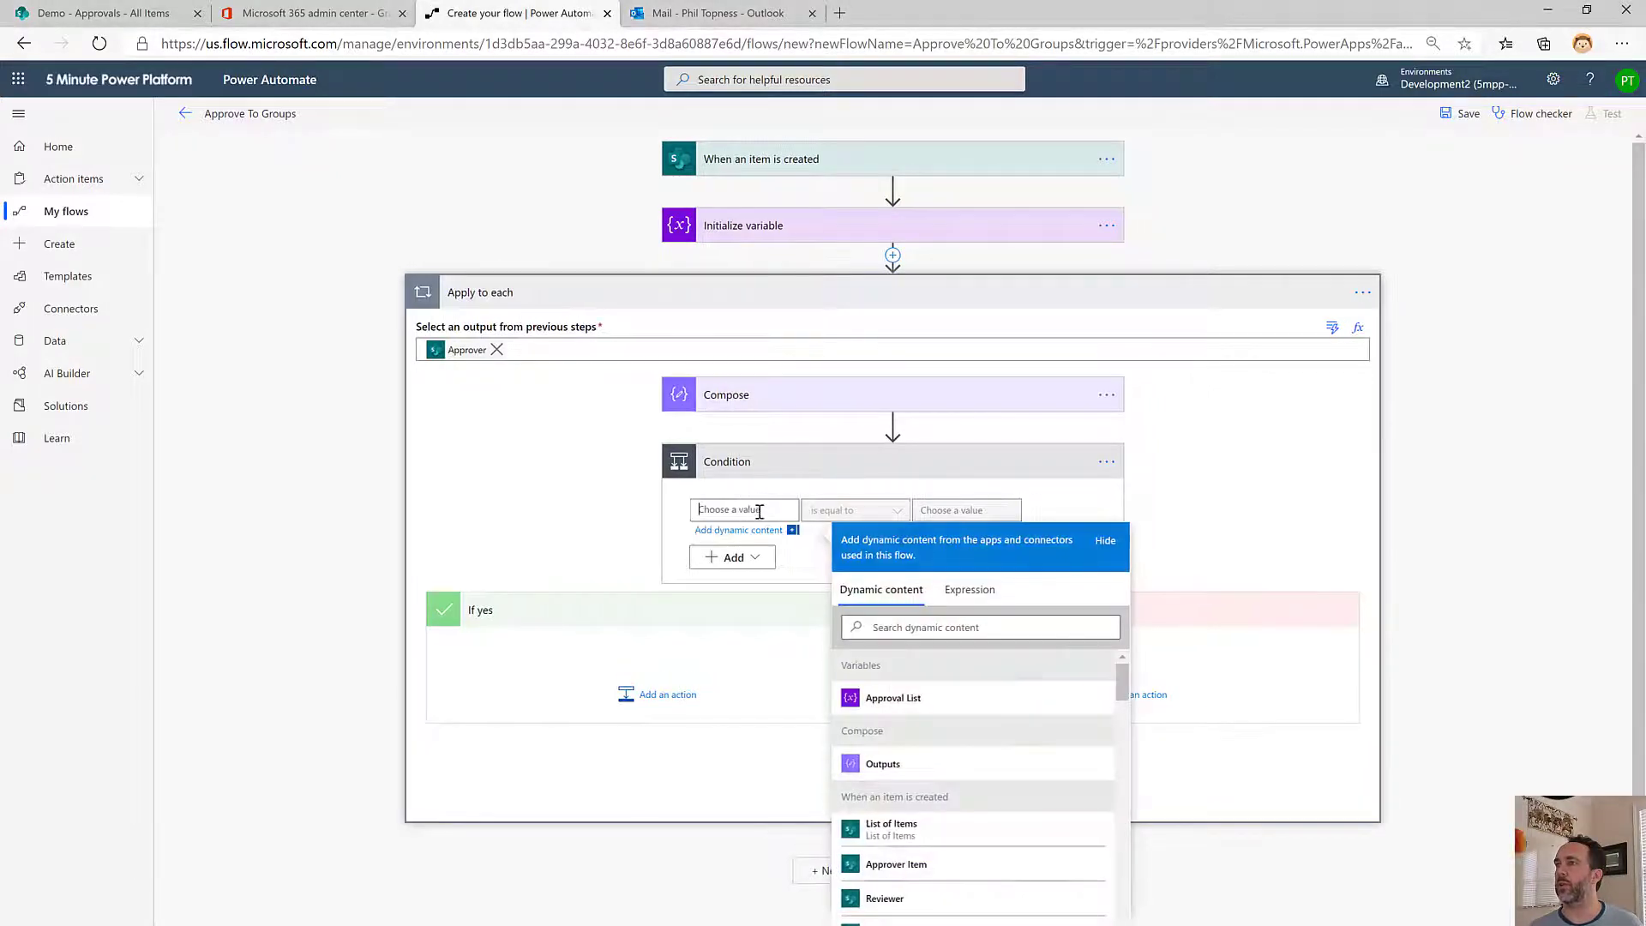
click(883, 764)
click(941, 508)
text(tr)
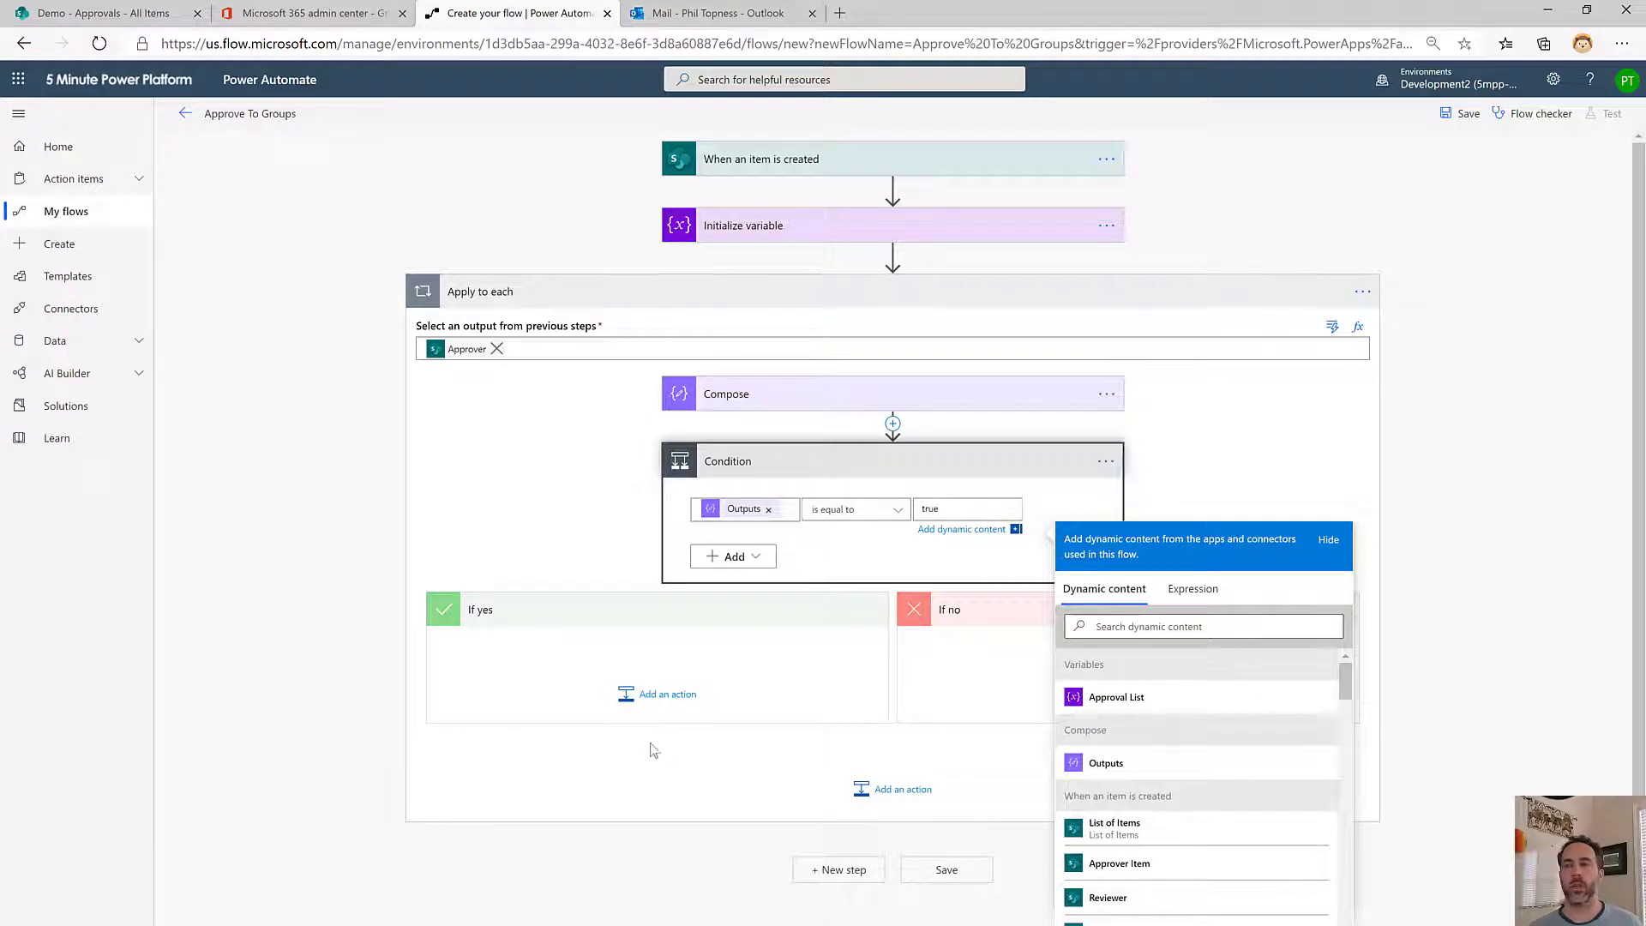
text(ue)
click(686, 712)
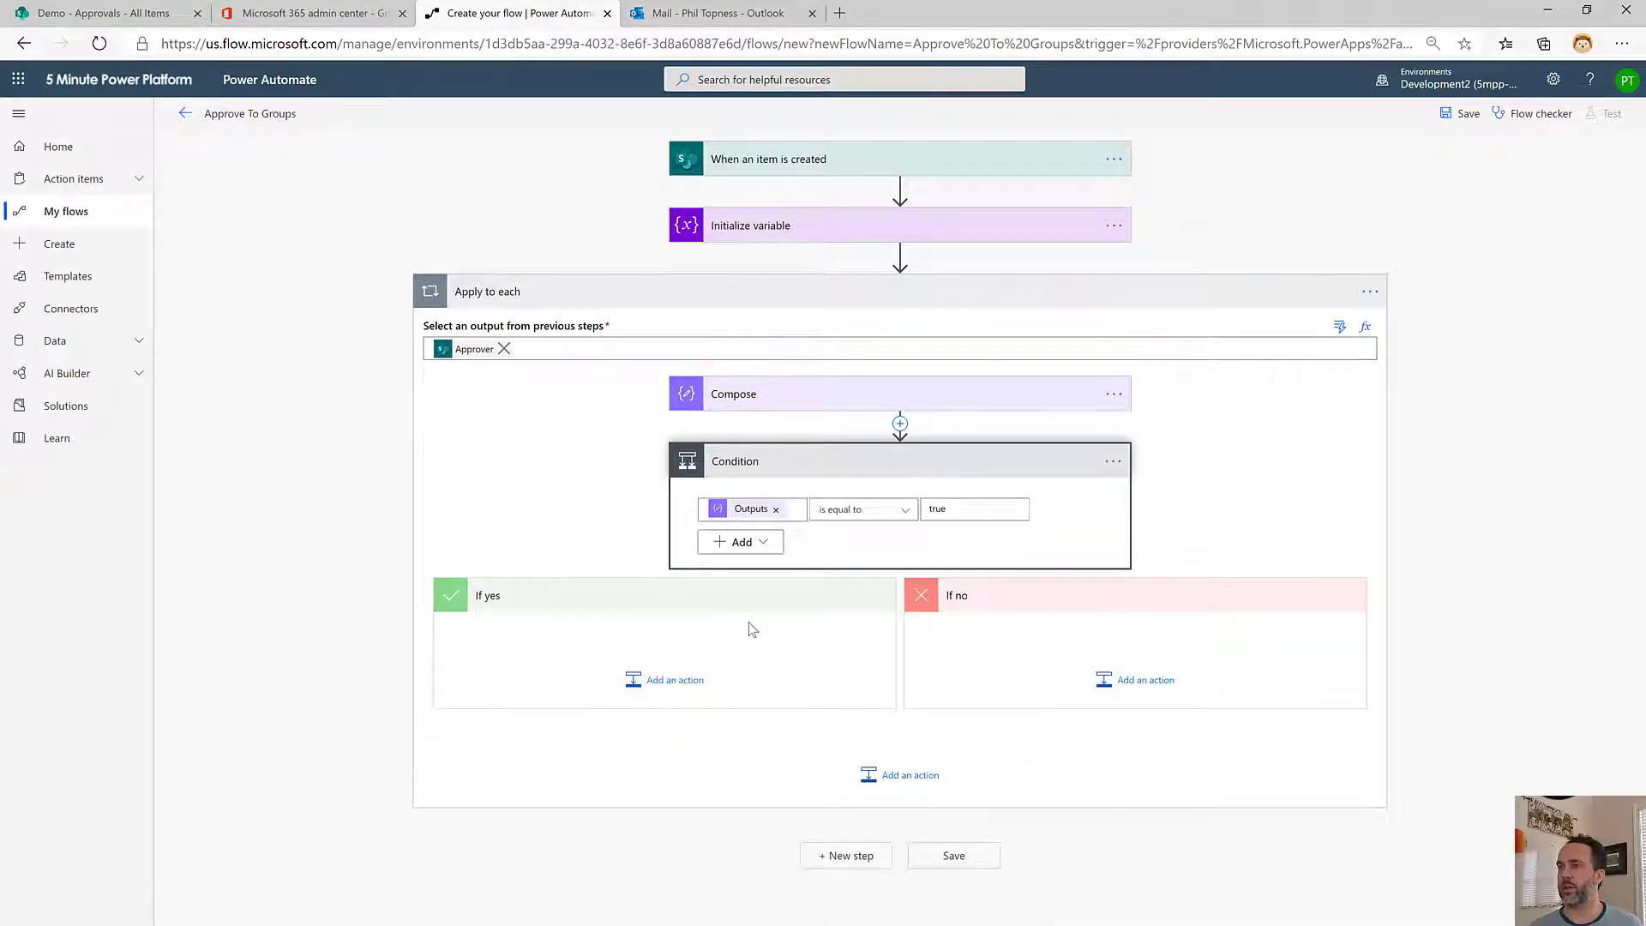
Add an Append to string variable action in If yes targeting Approval List
click(666, 679)
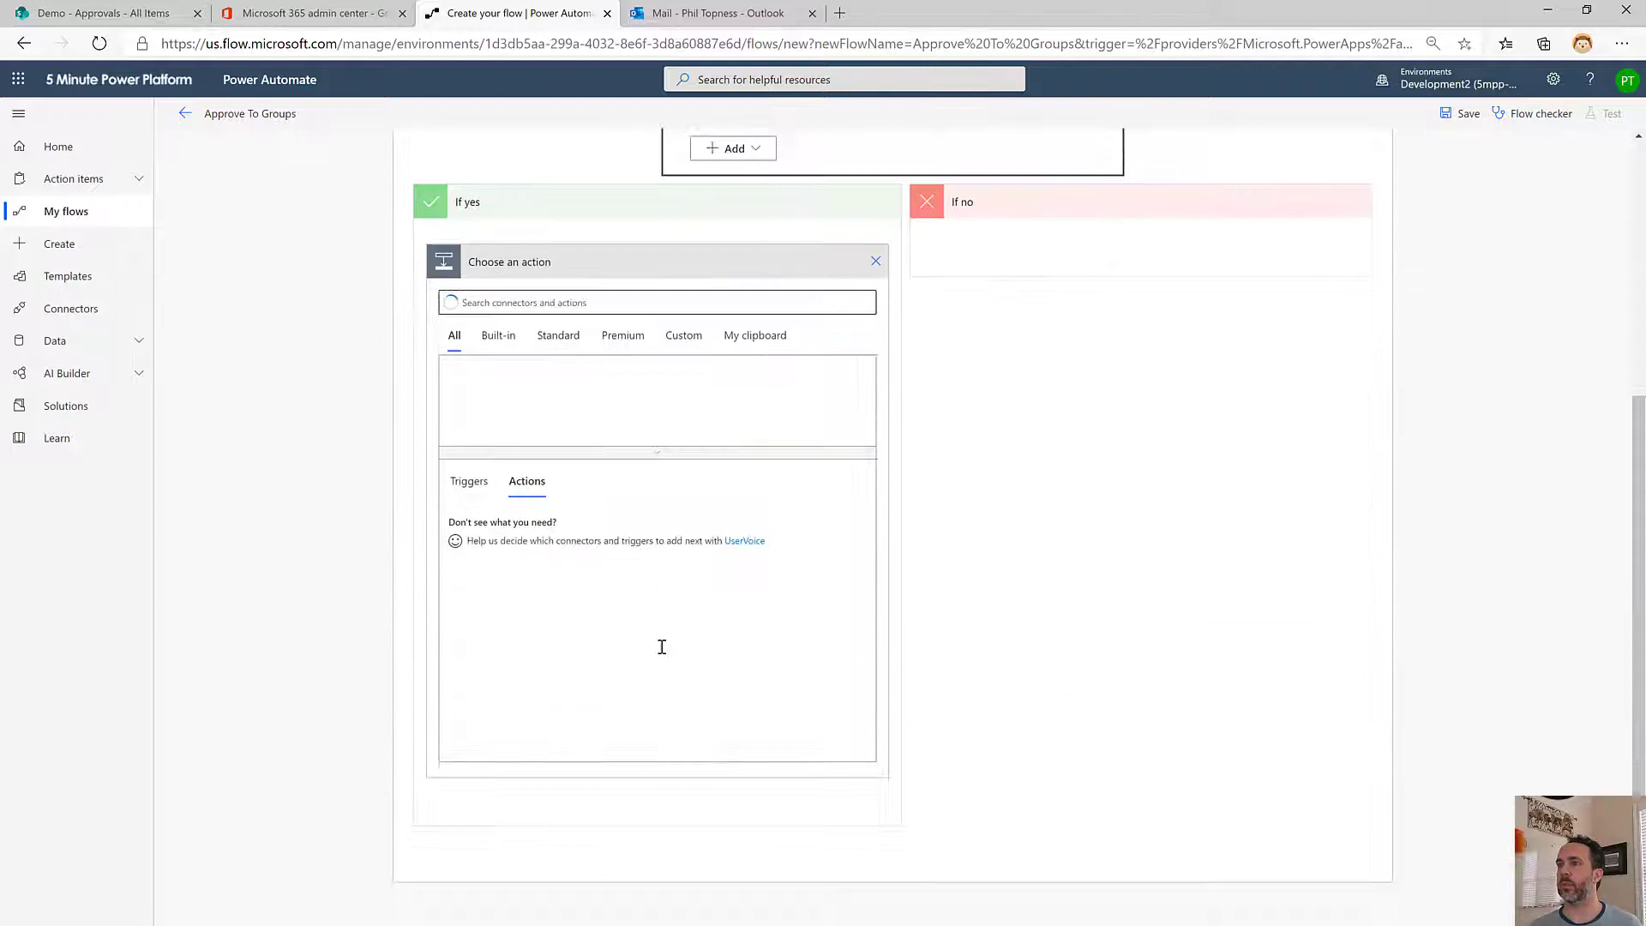
click(549, 302)
text(var)
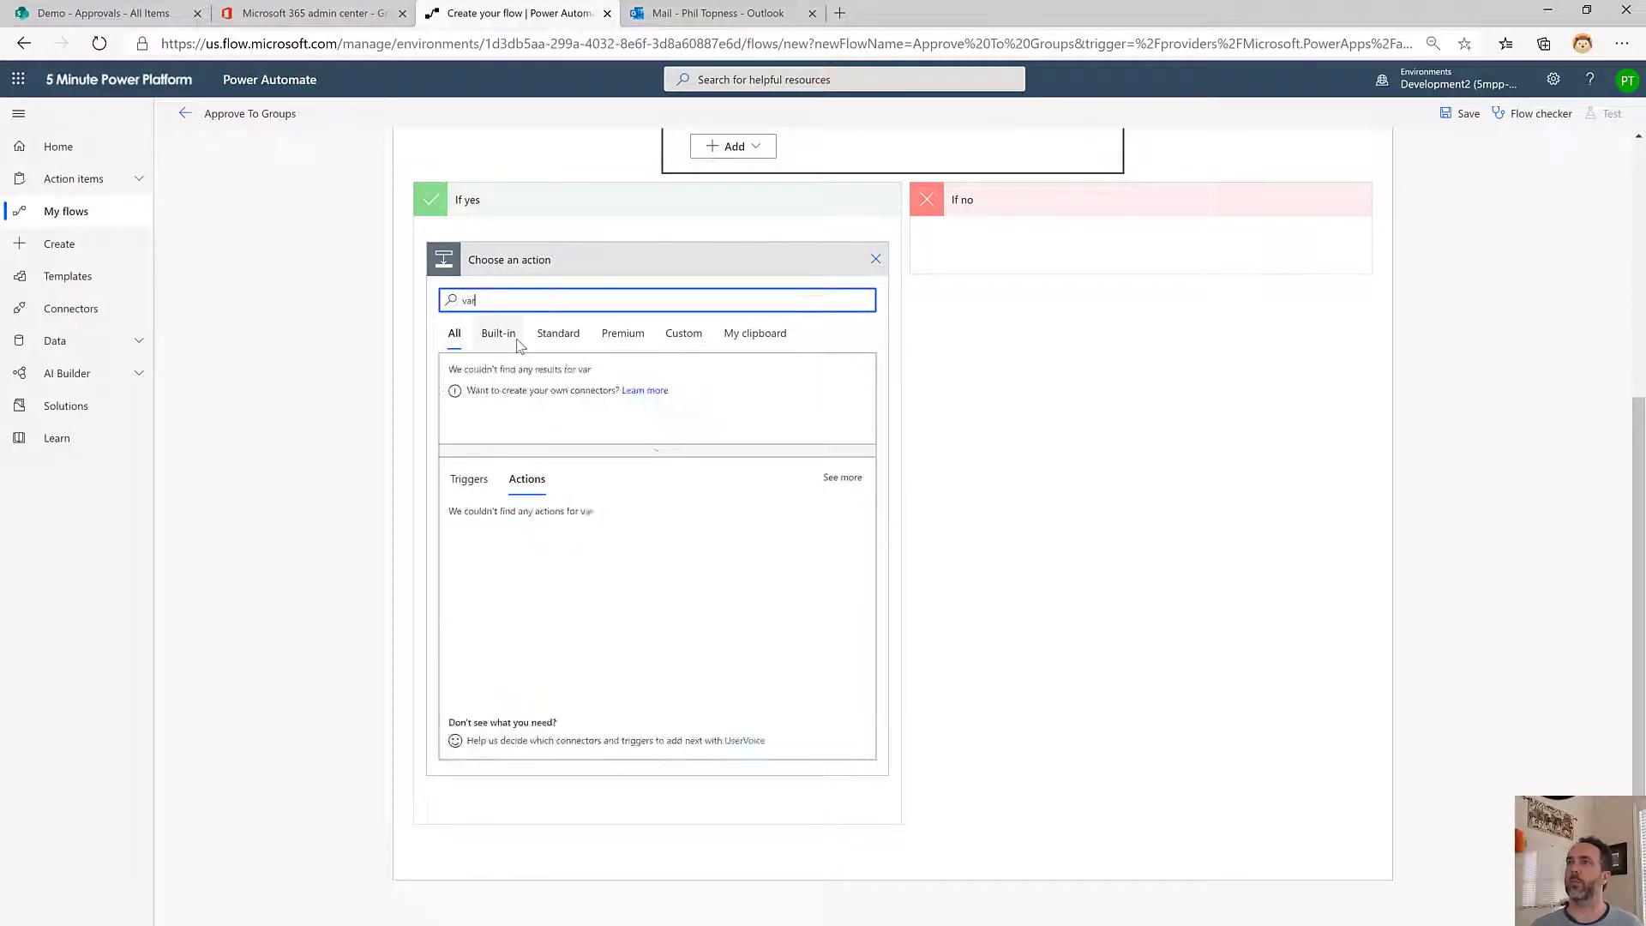
text(iable)
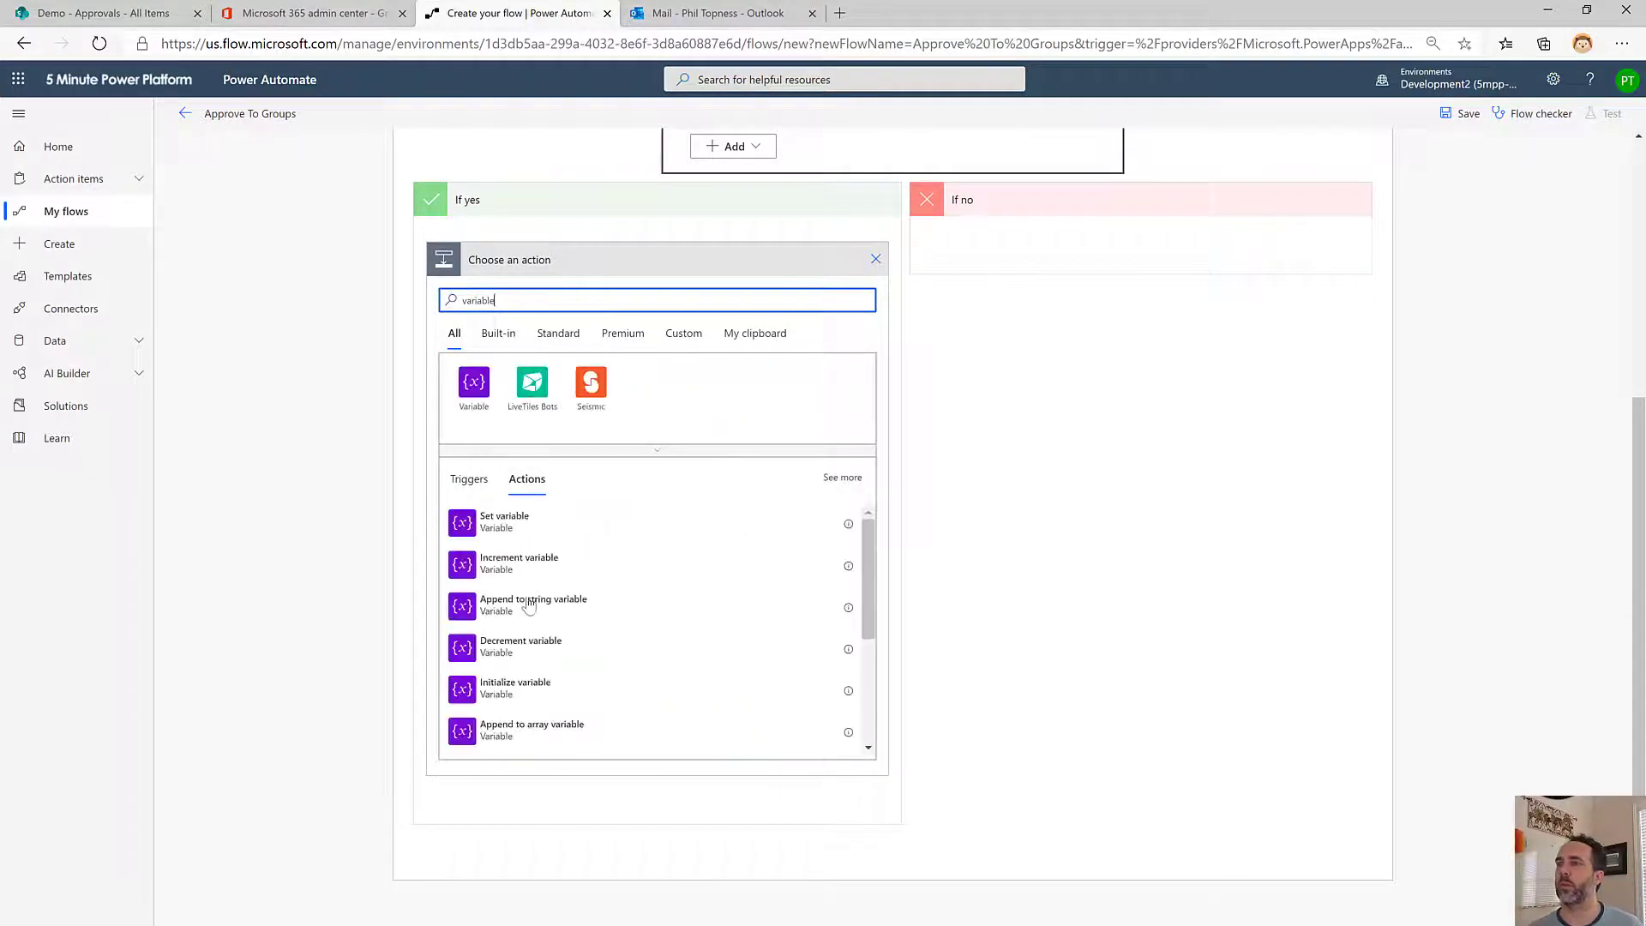
scroll(529, 704, down, 2)
scroll(540, 639, up, 2)
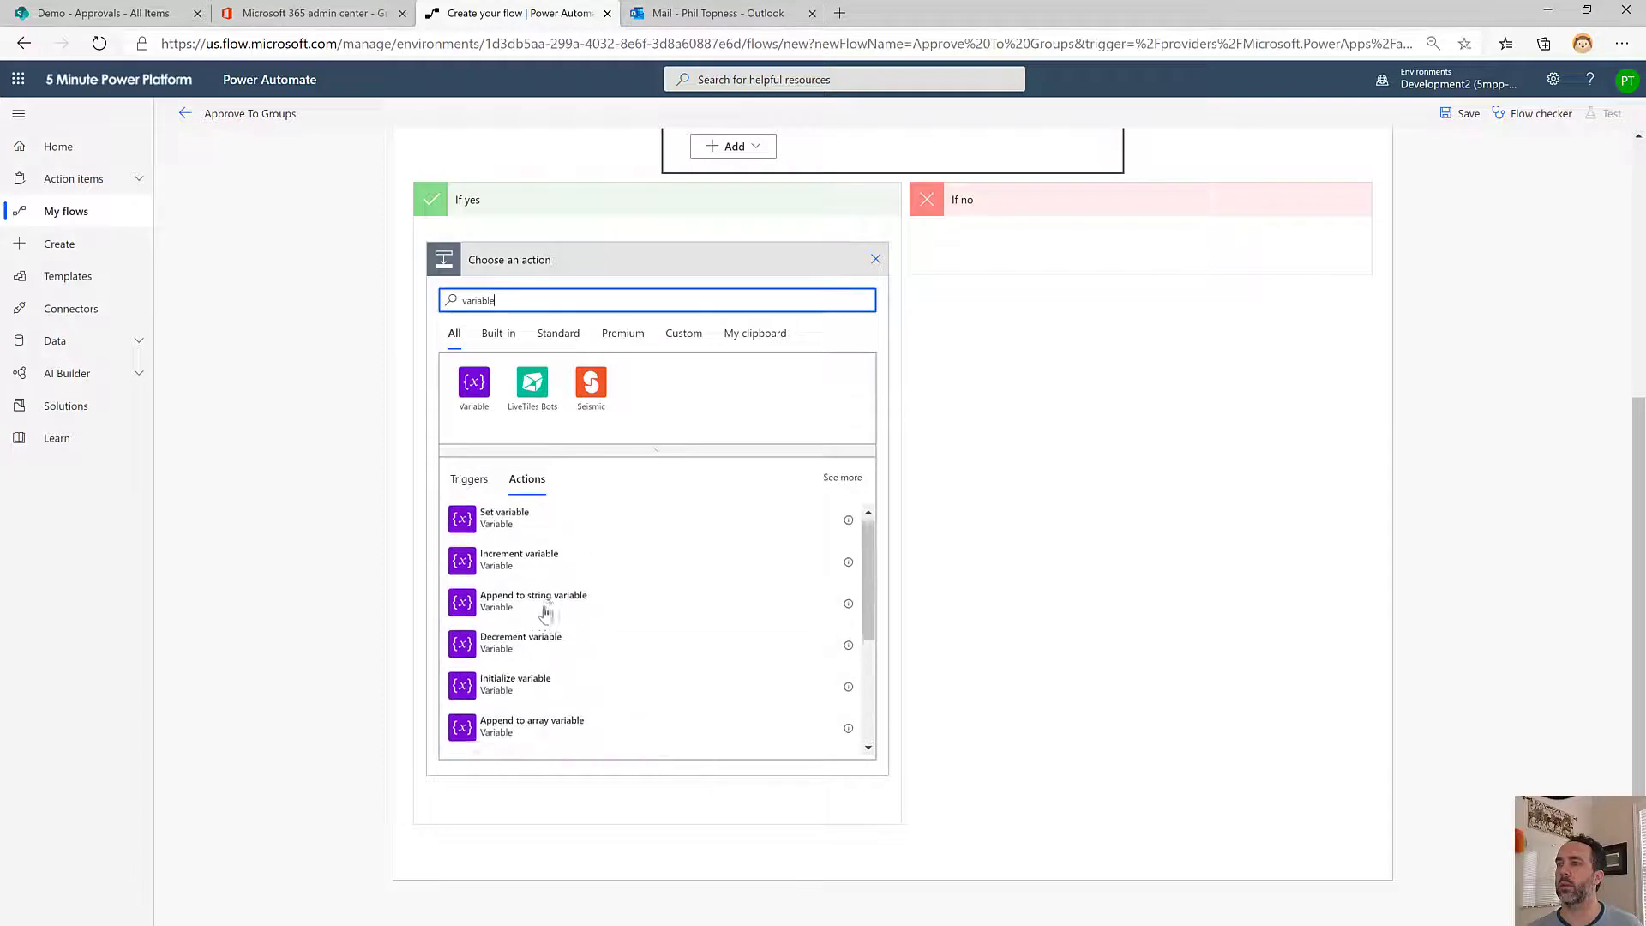
click(639, 603)
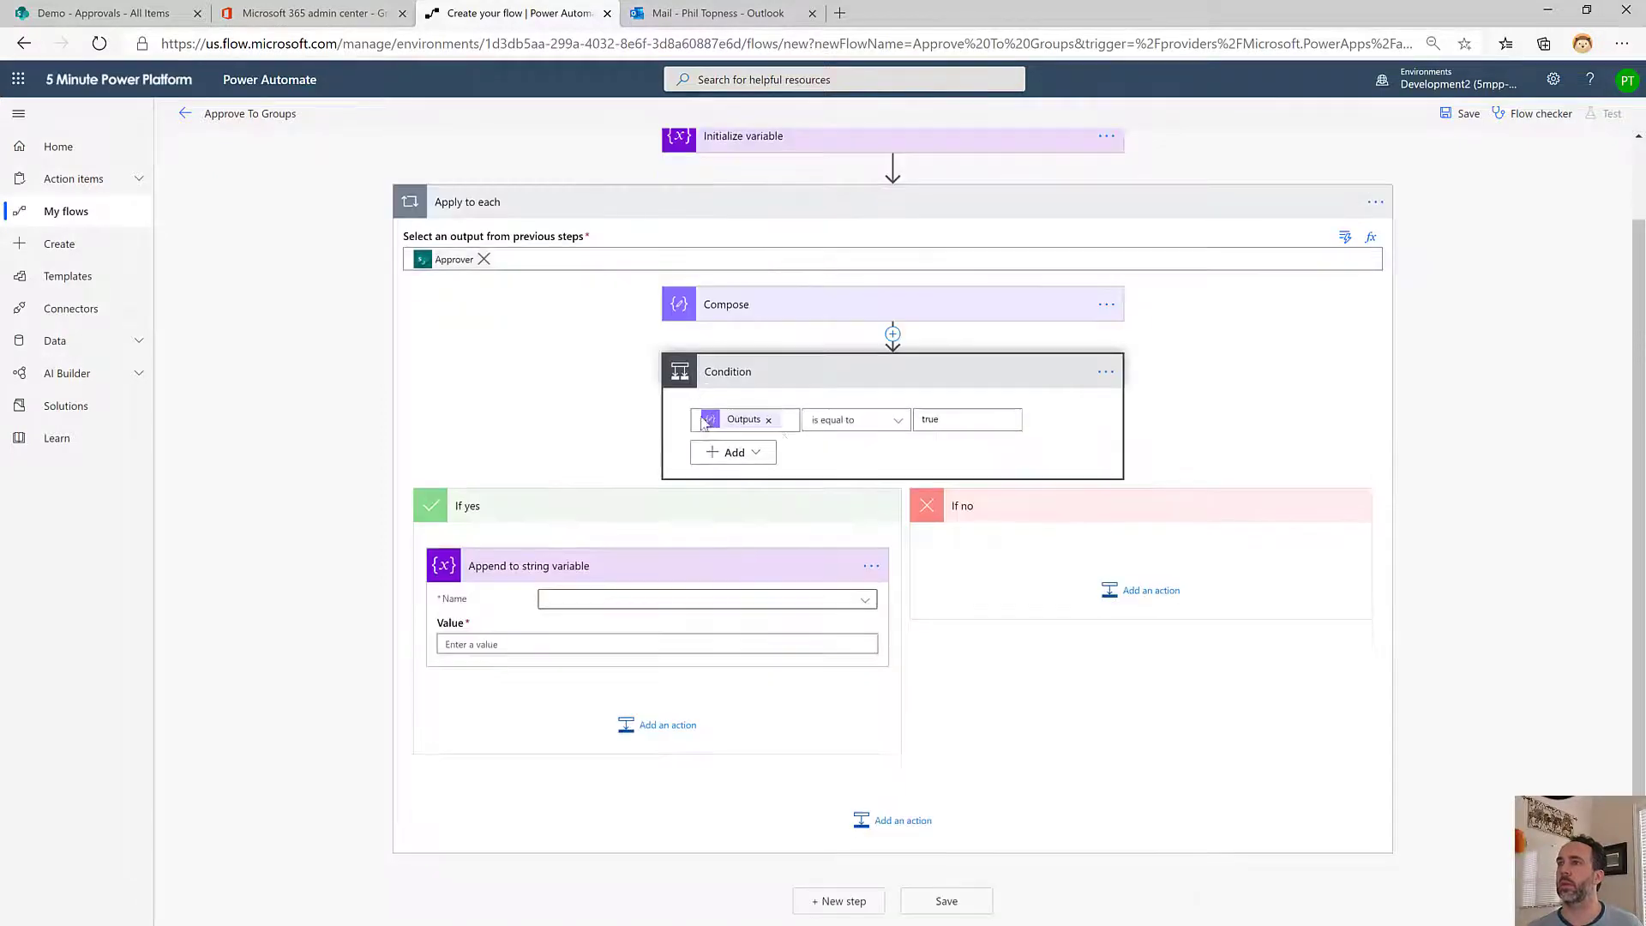
click(646, 599)
click(606, 598)
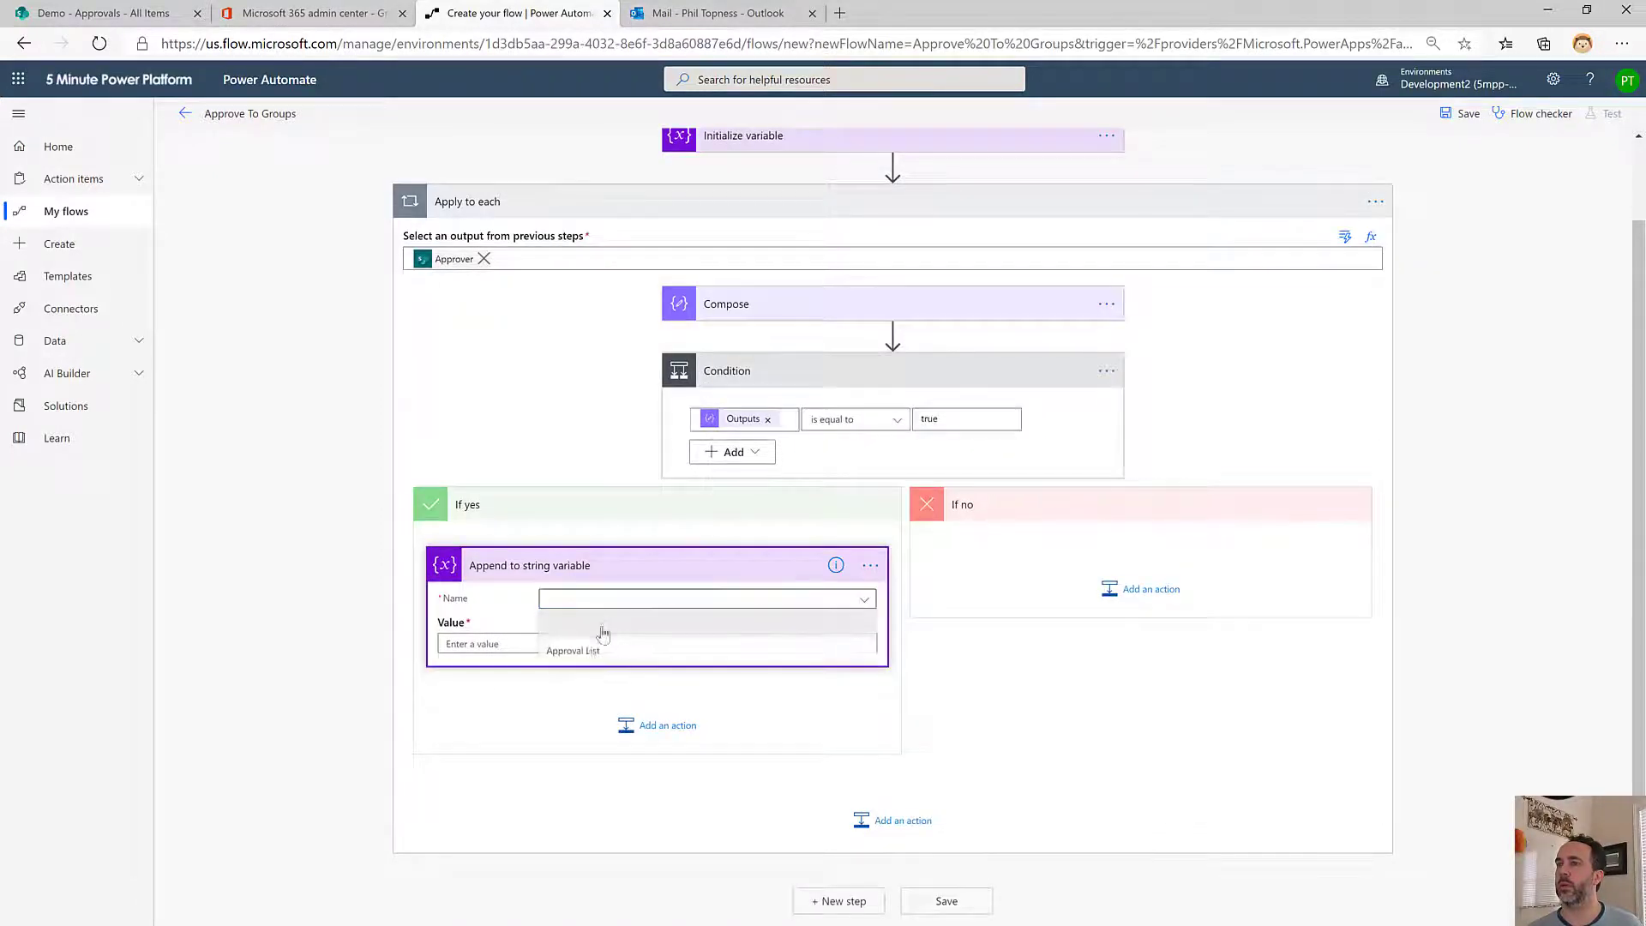
click(596, 633)
Set the appended value to Approver Email followed by ';'
click(658, 641)
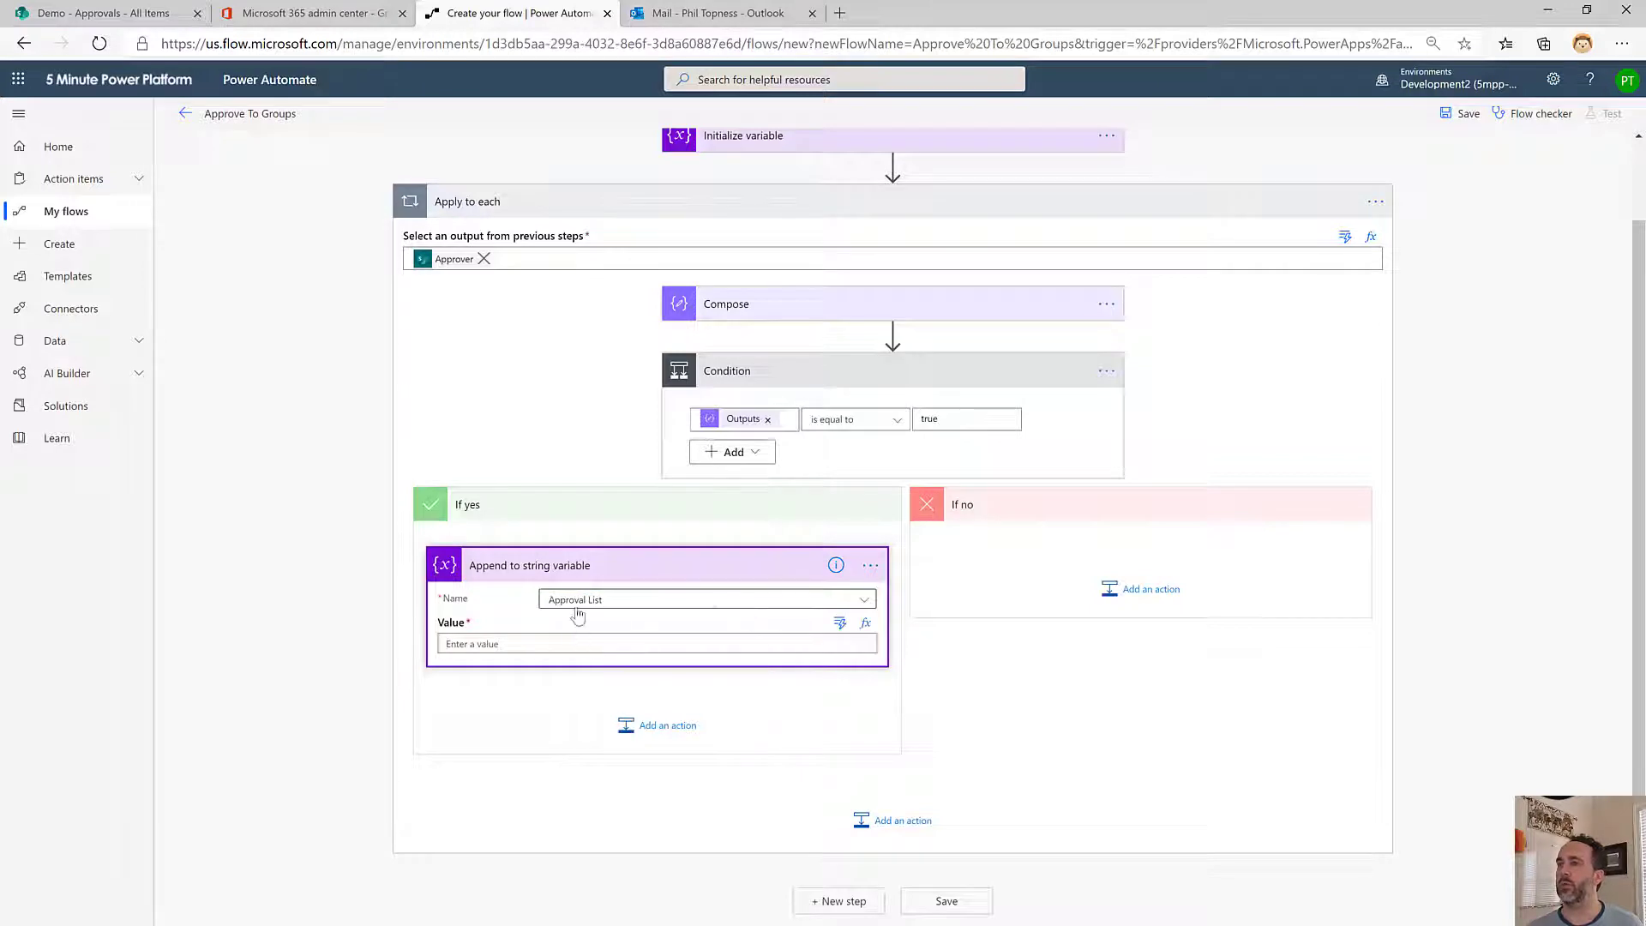
click(840, 625)
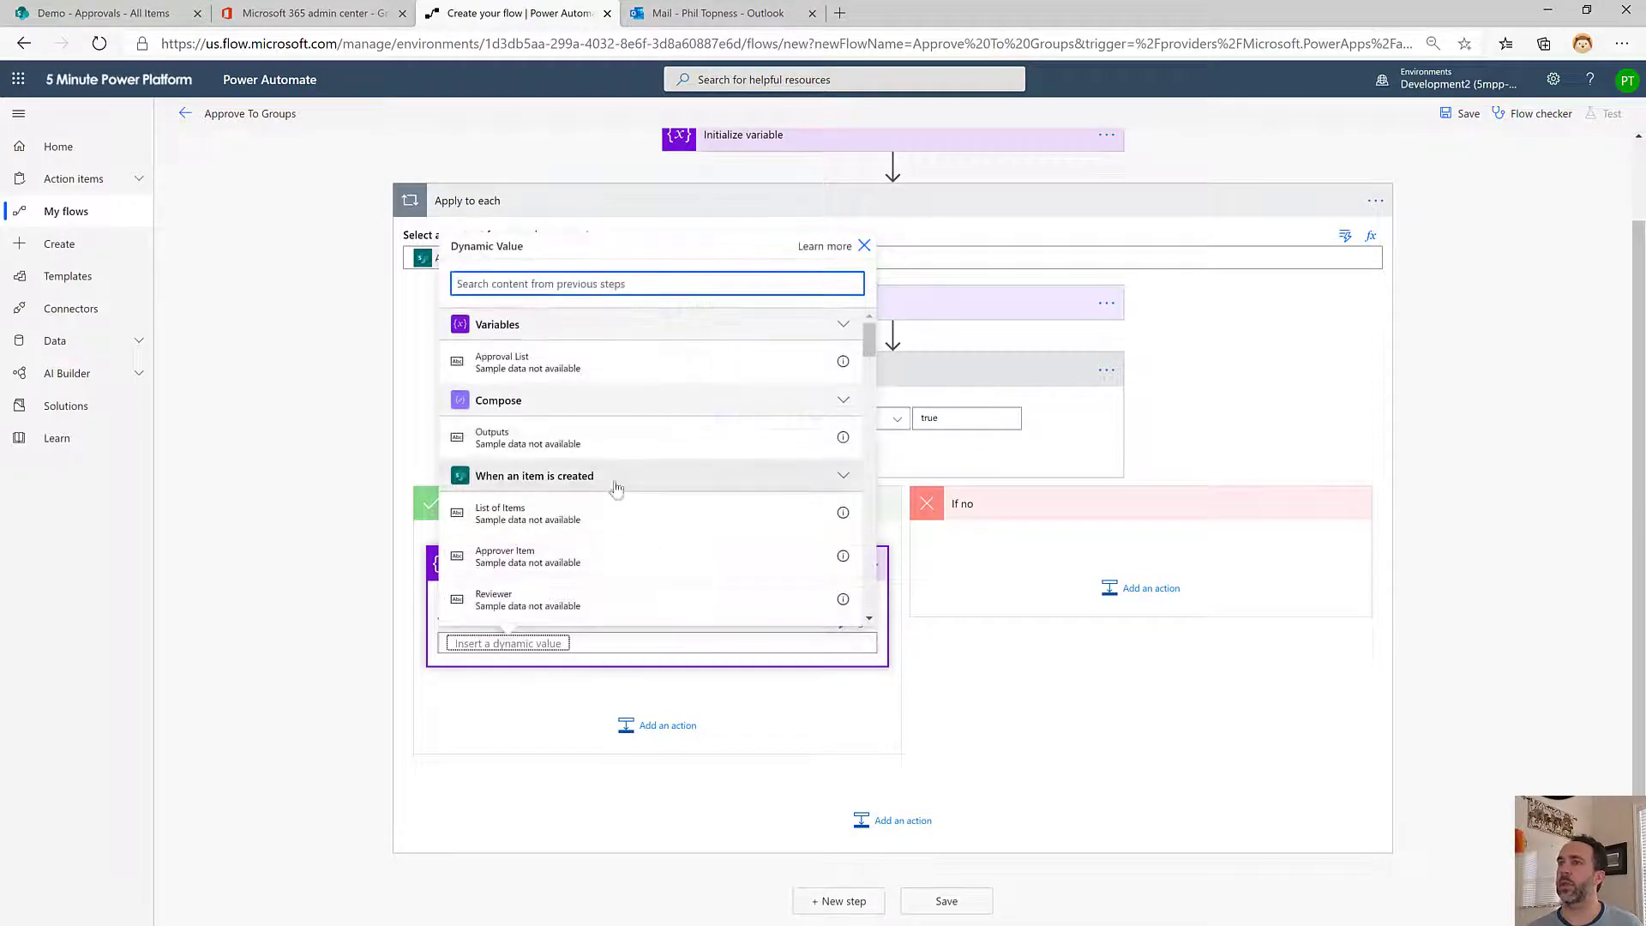
scroll(614, 482, down, 6)
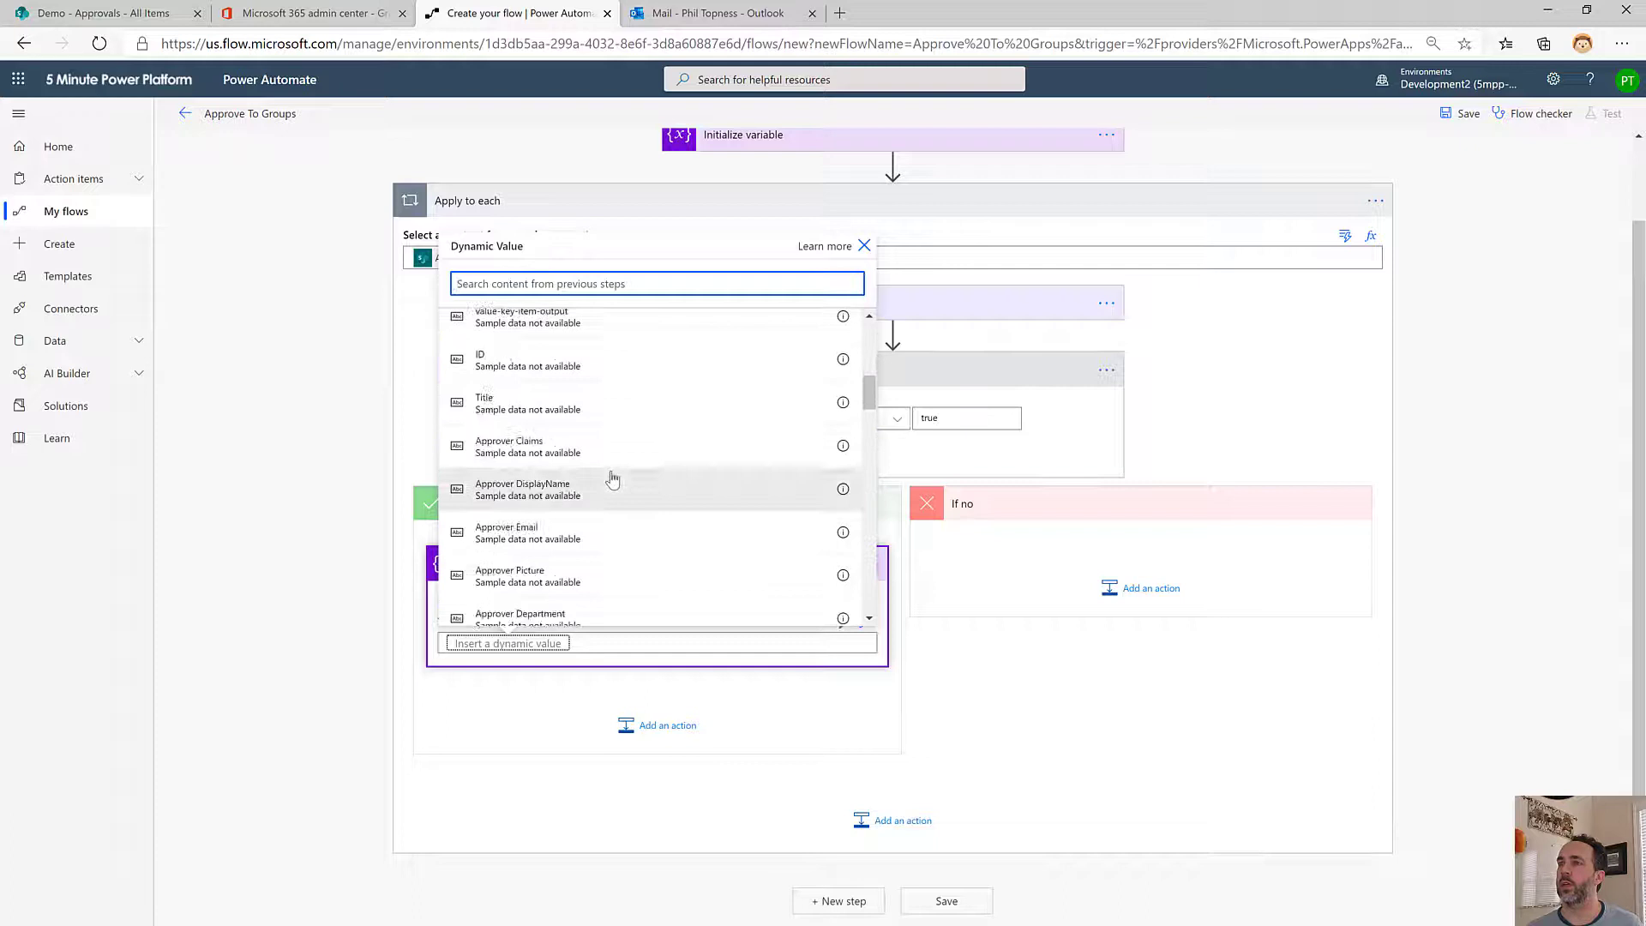
scroll(614, 480, up, 5)
scroll(600, 437, down, 2)
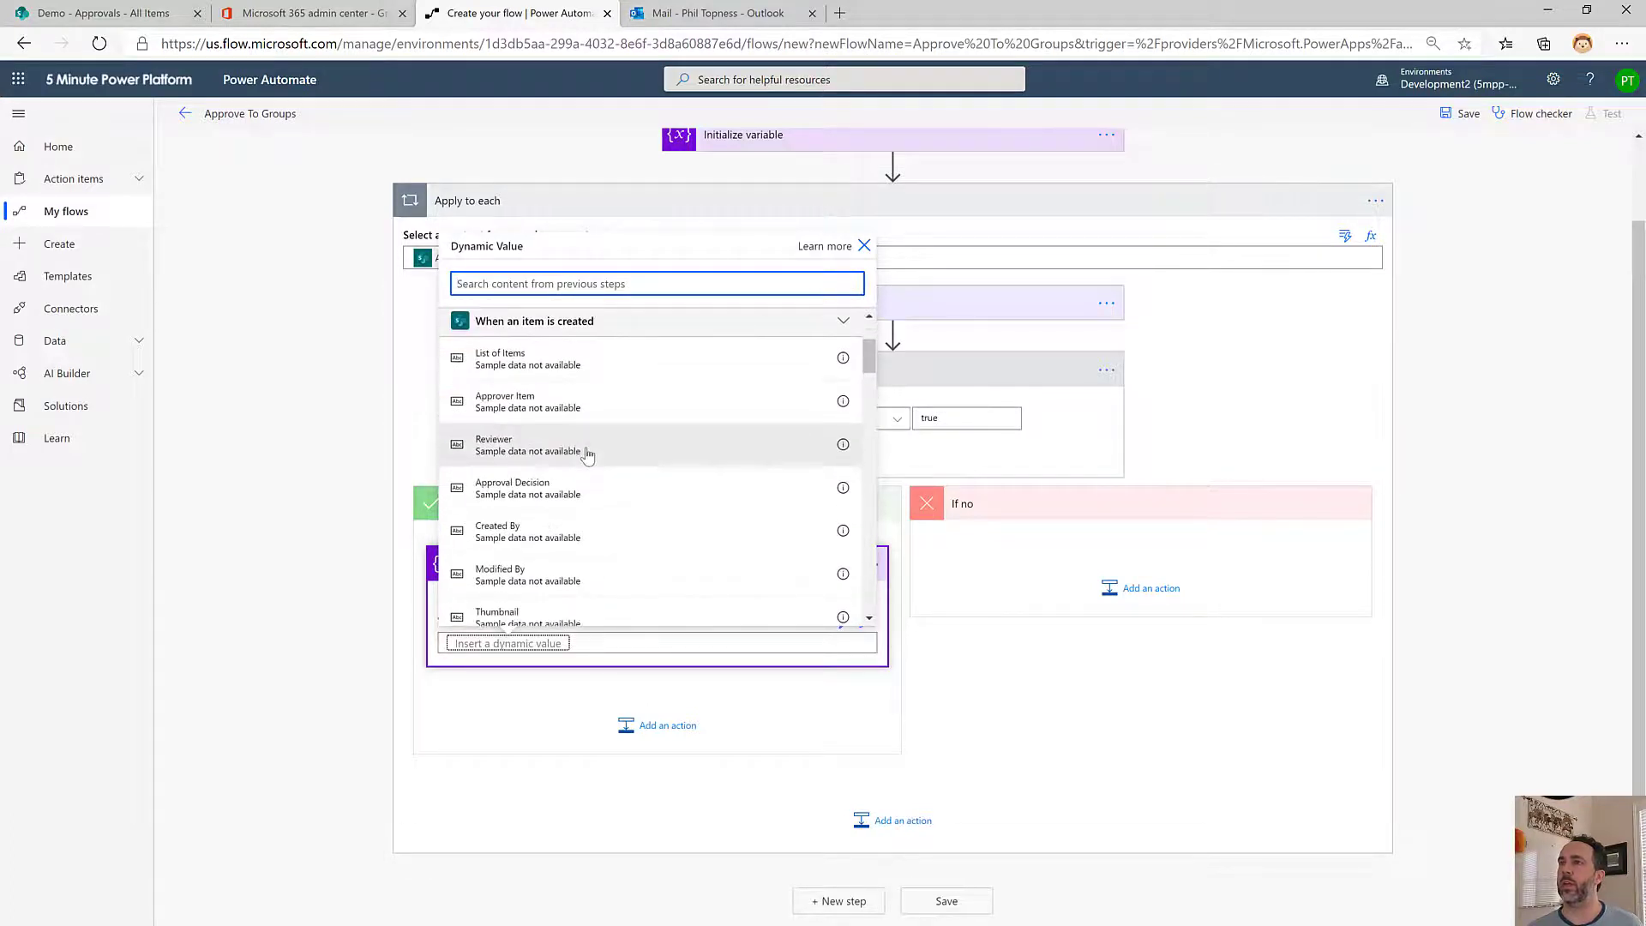
scroll(553, 399, down, 3)
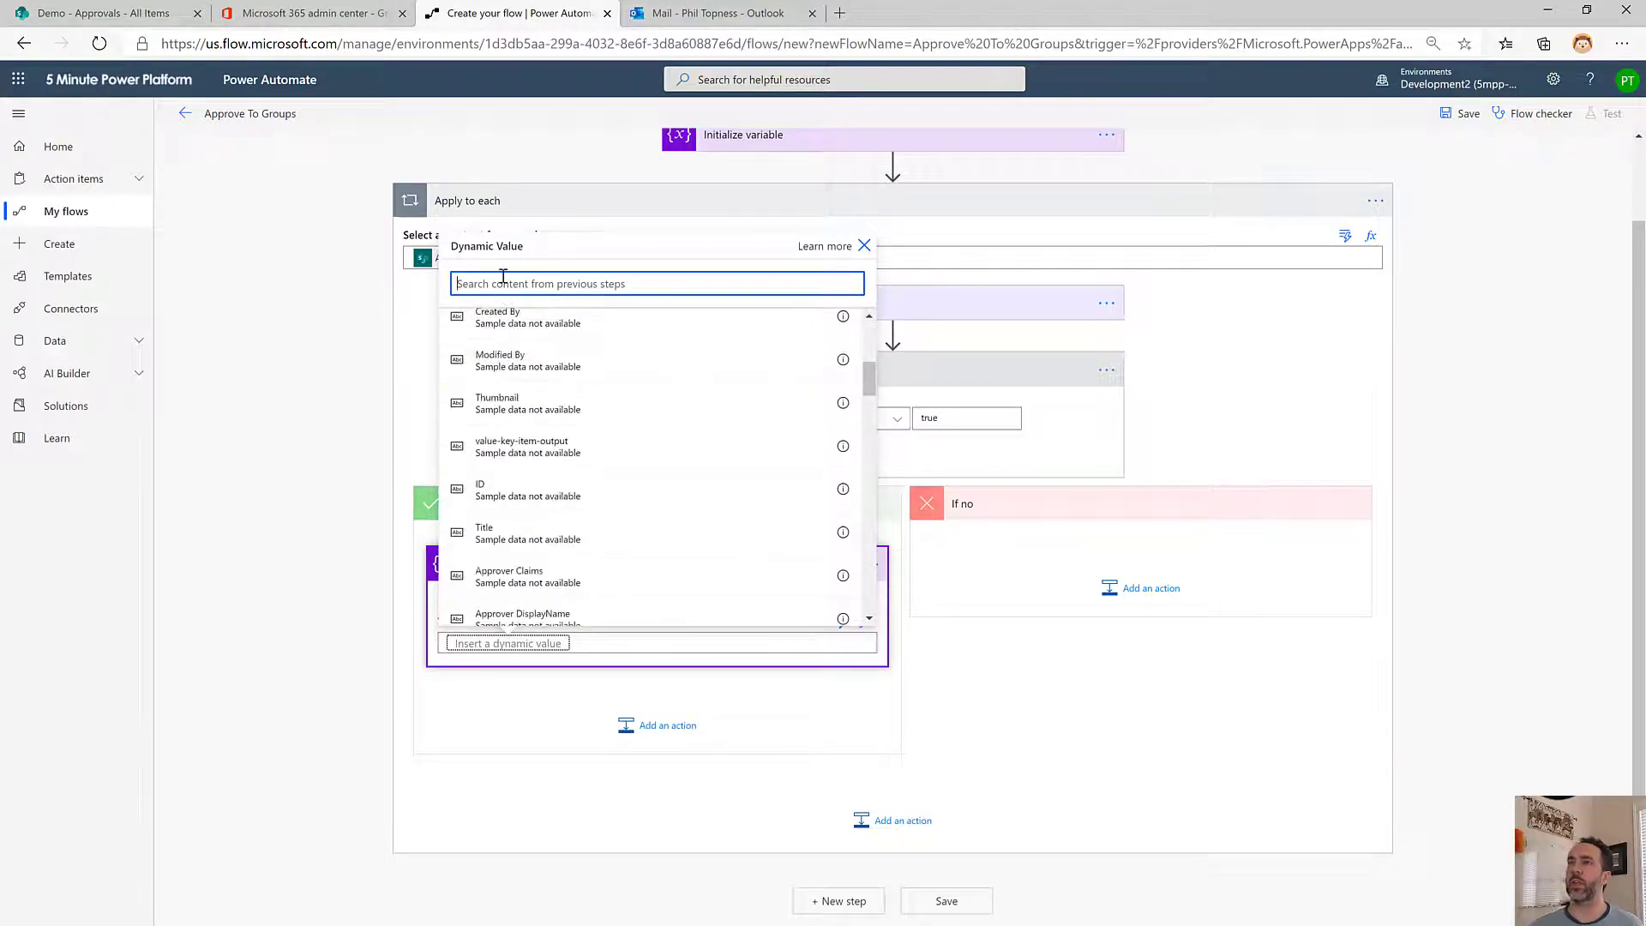
text(email)
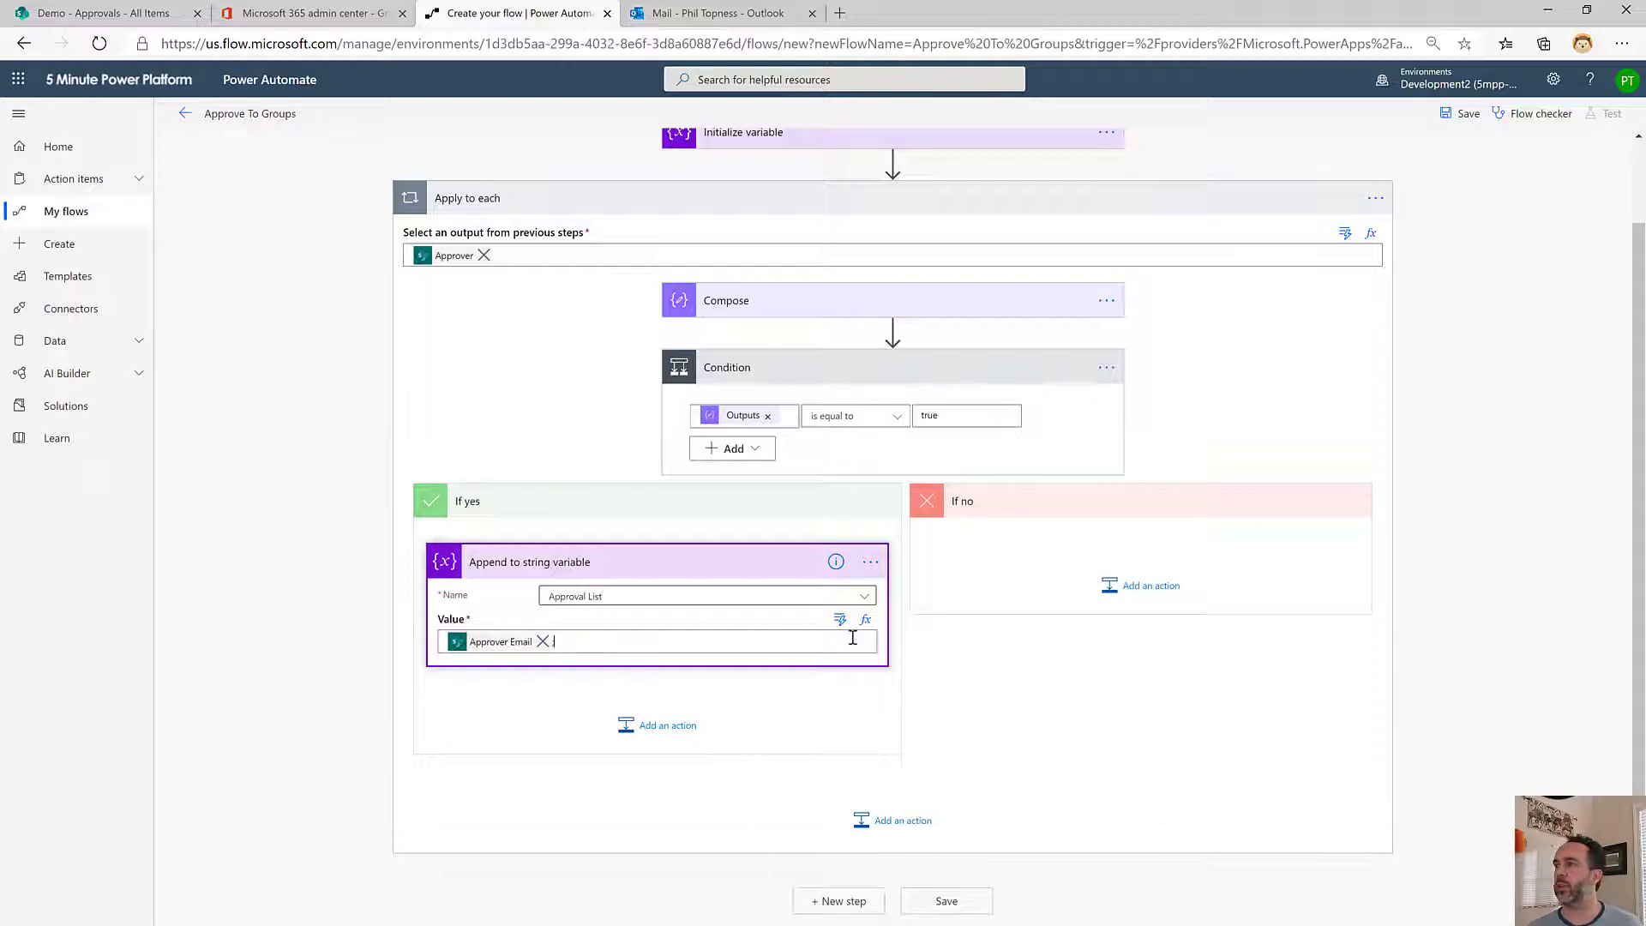
text(;)
click(1156, 586)
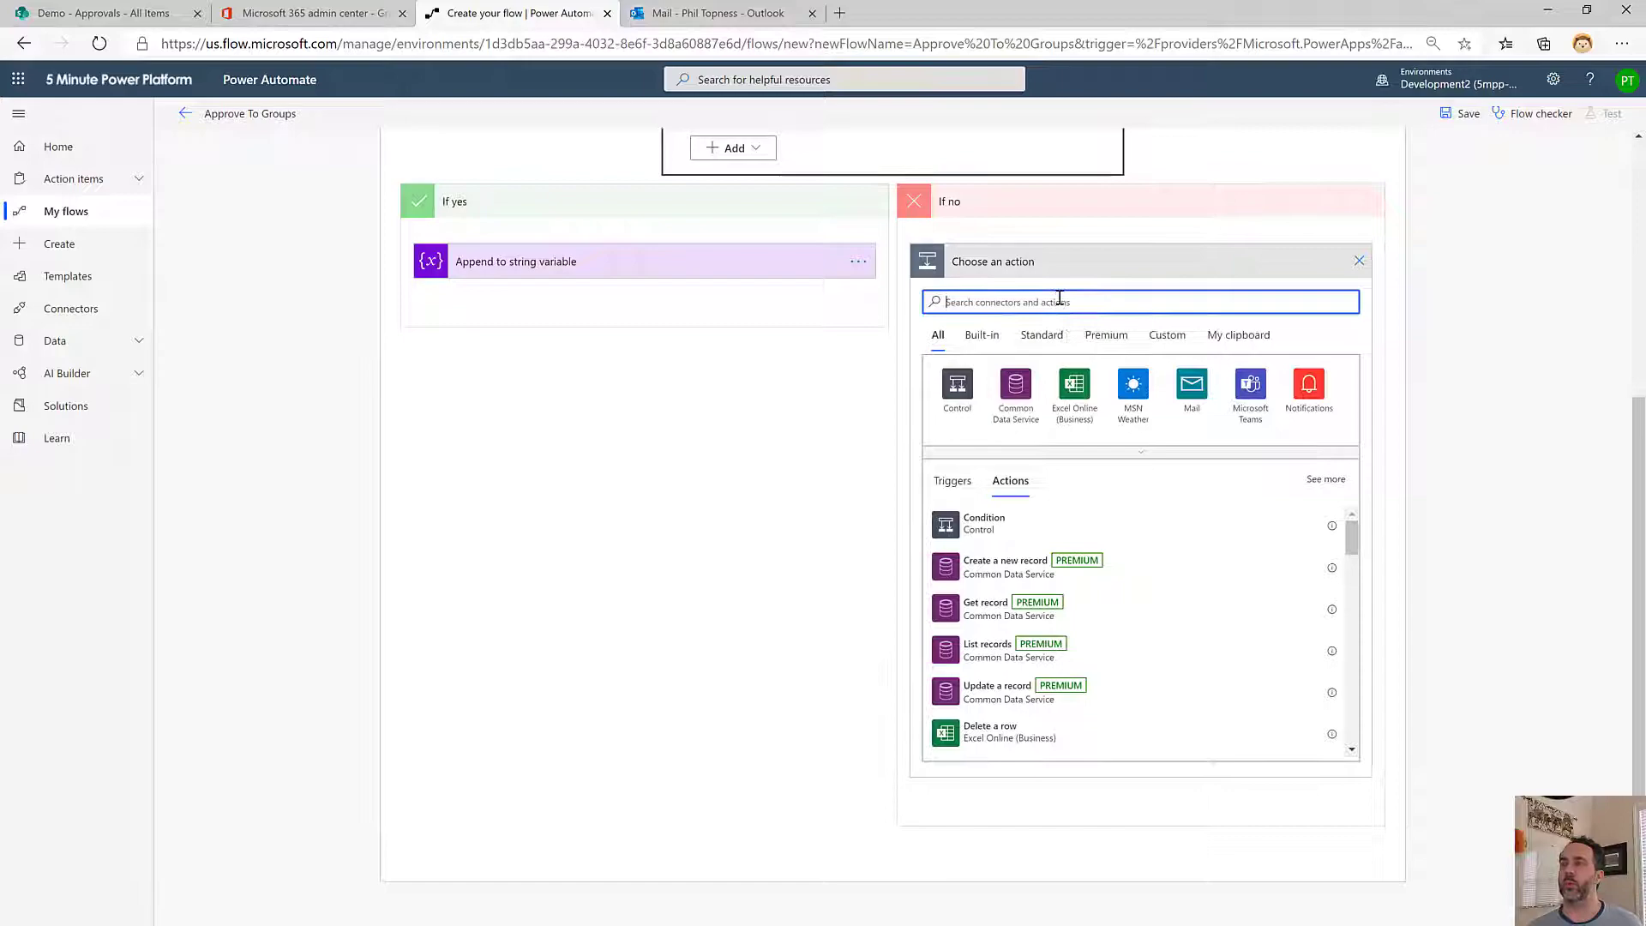
Add a Compose (Data Operation) action, Compose 2, to the If no branch
scroll(1059, 300, up, 1)
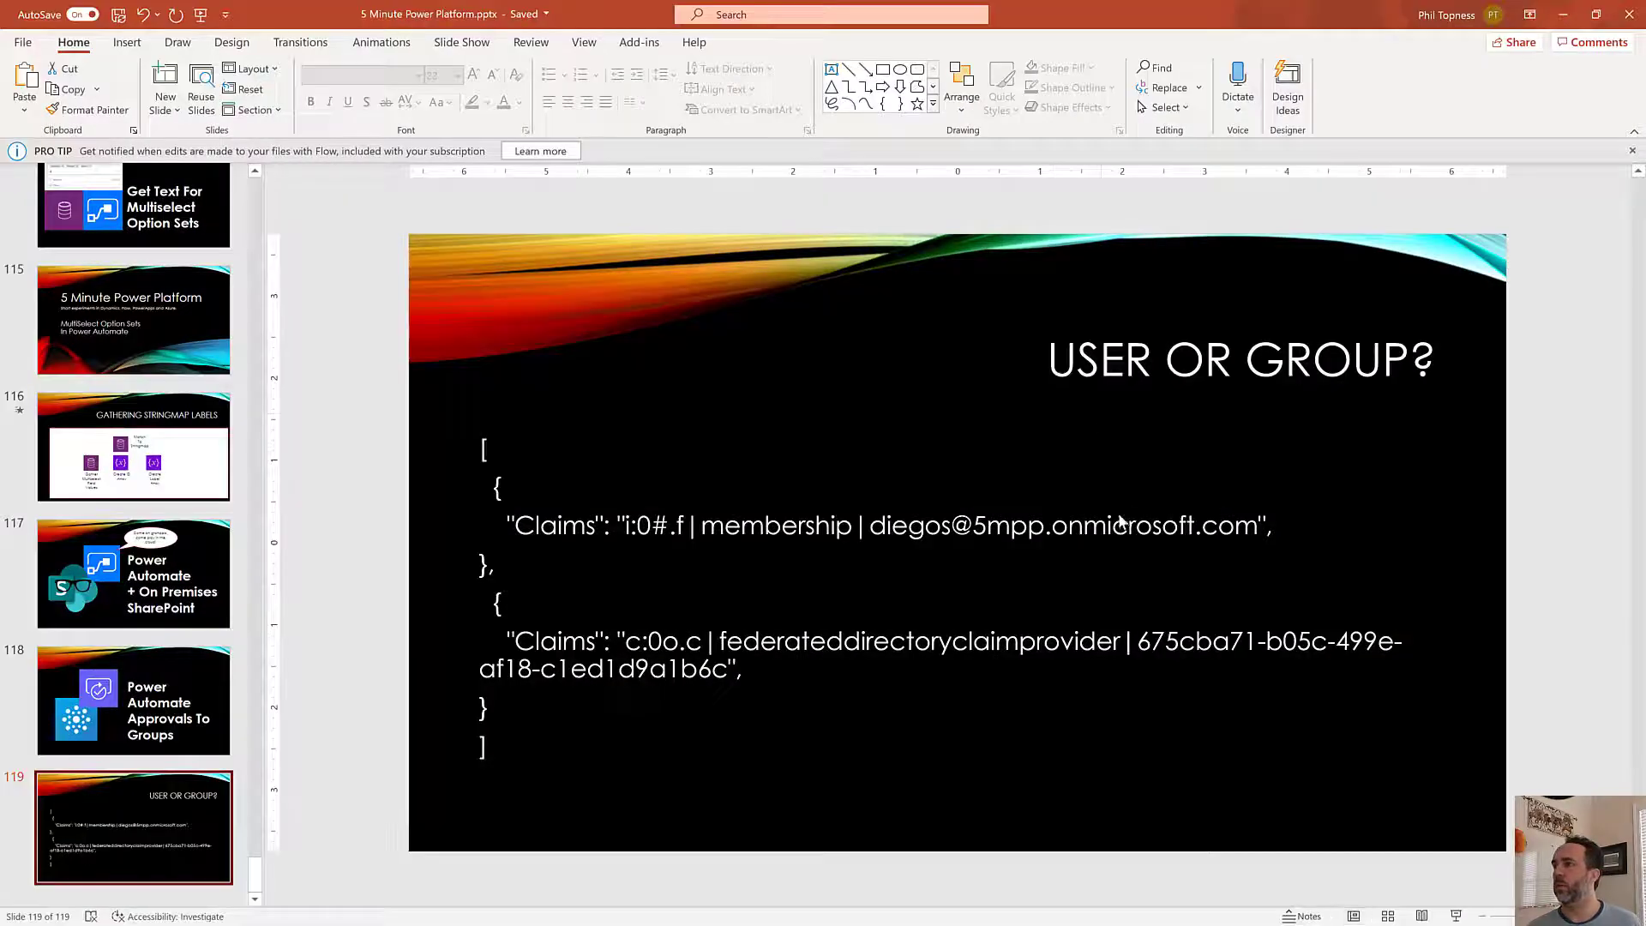
key(shift+F5)
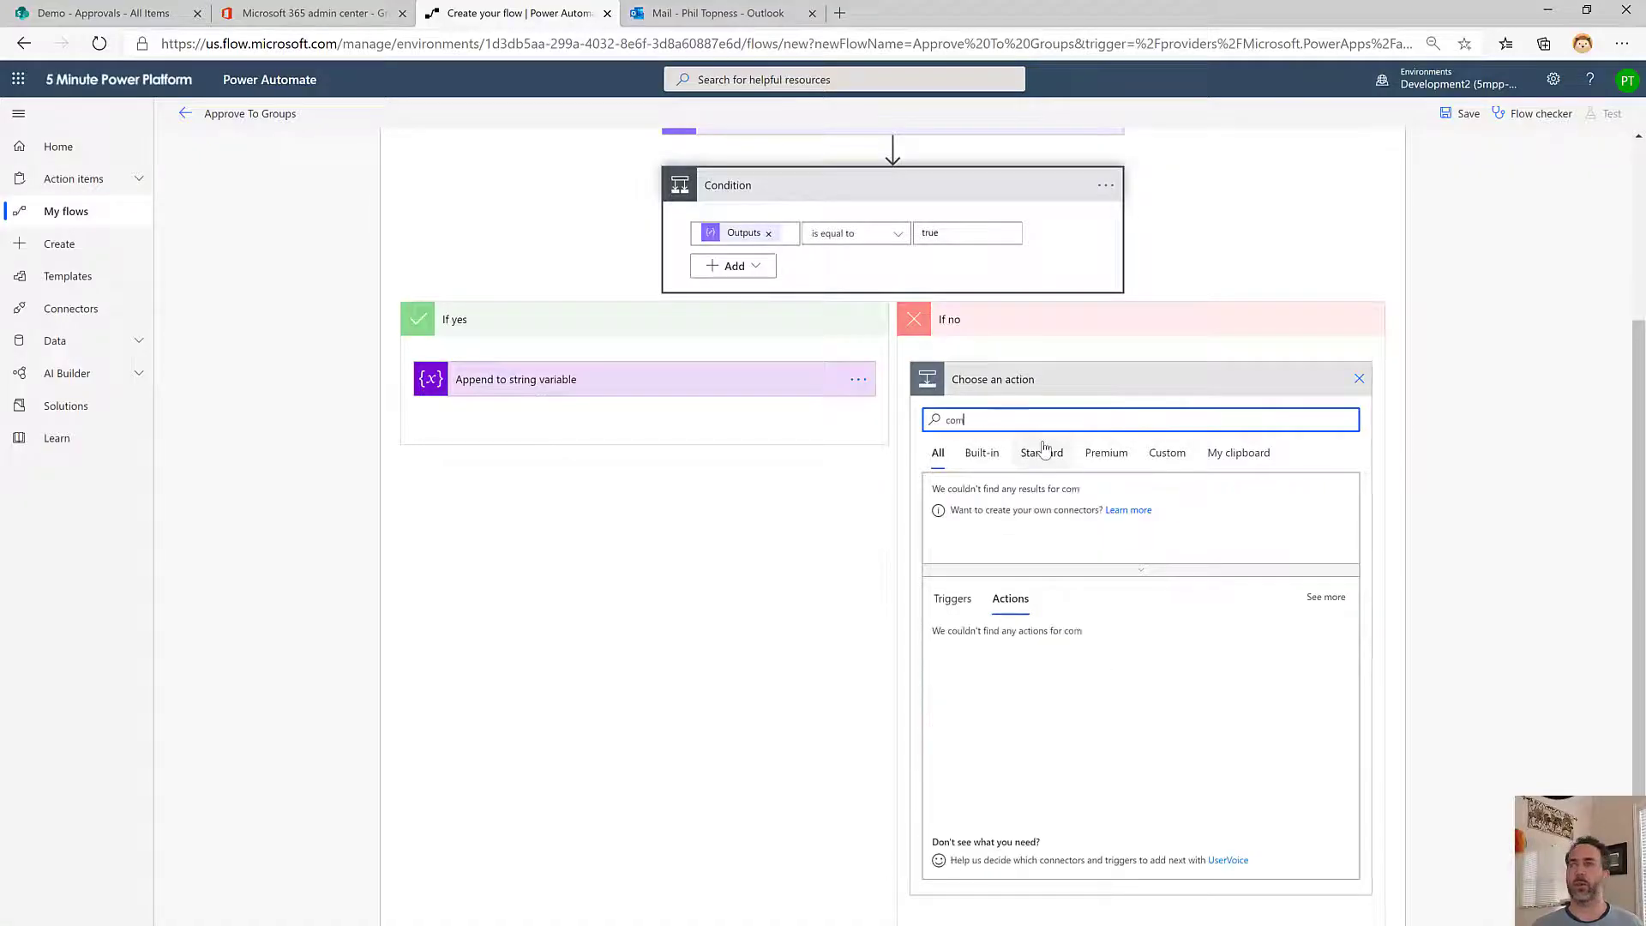
key(BackSpace)
text(compos)
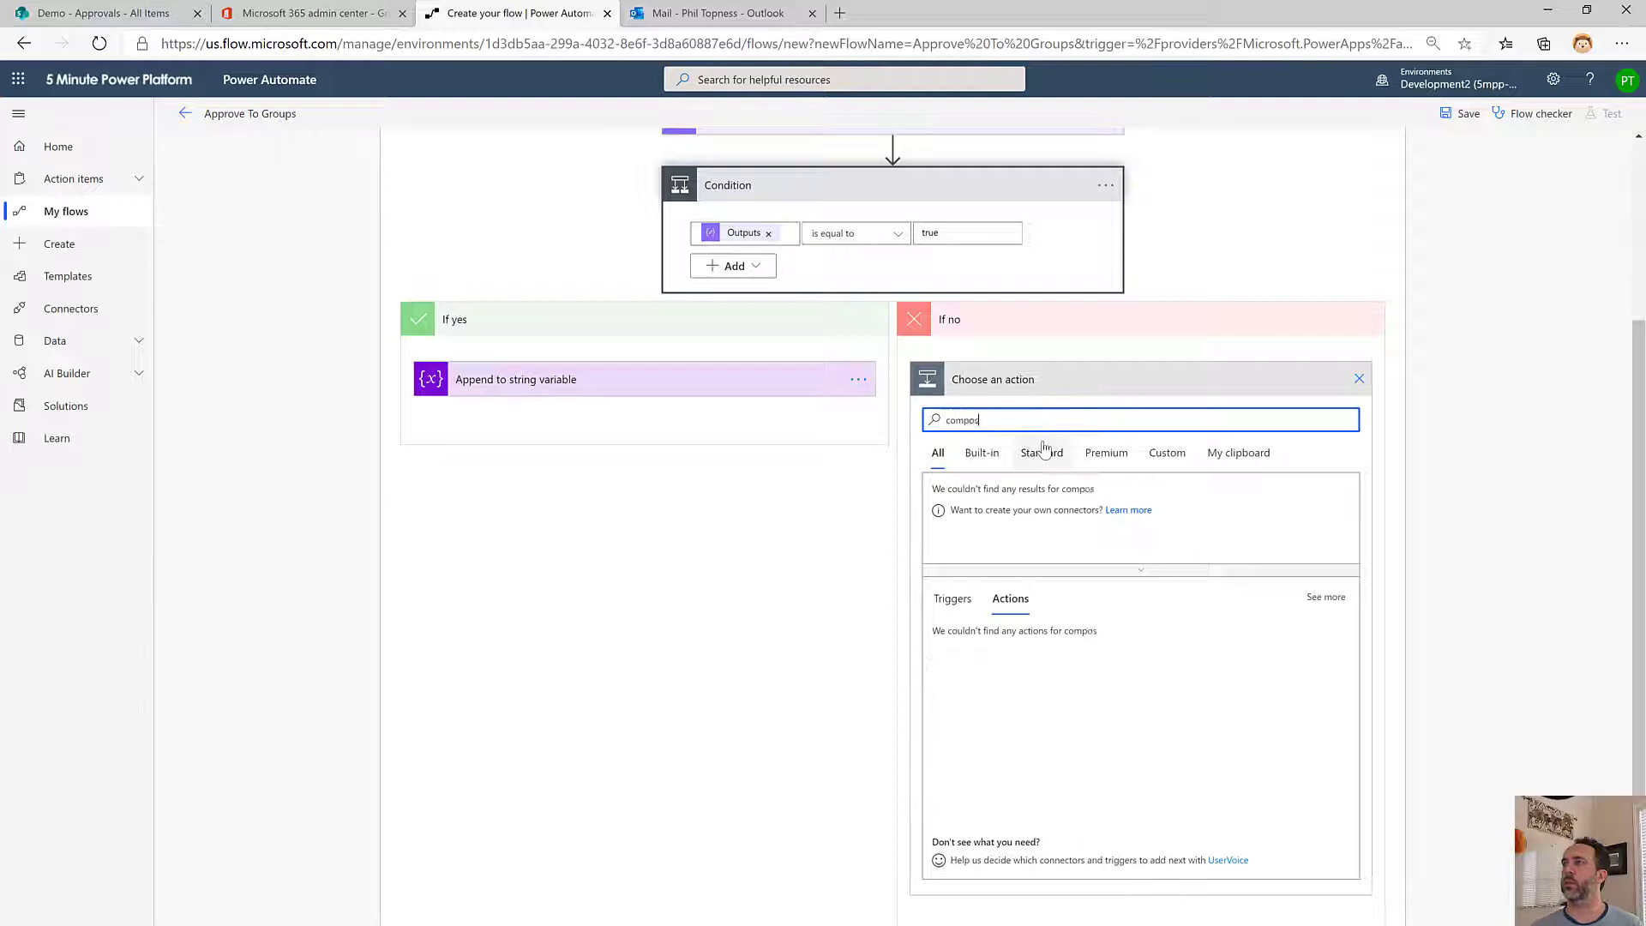
text(e)
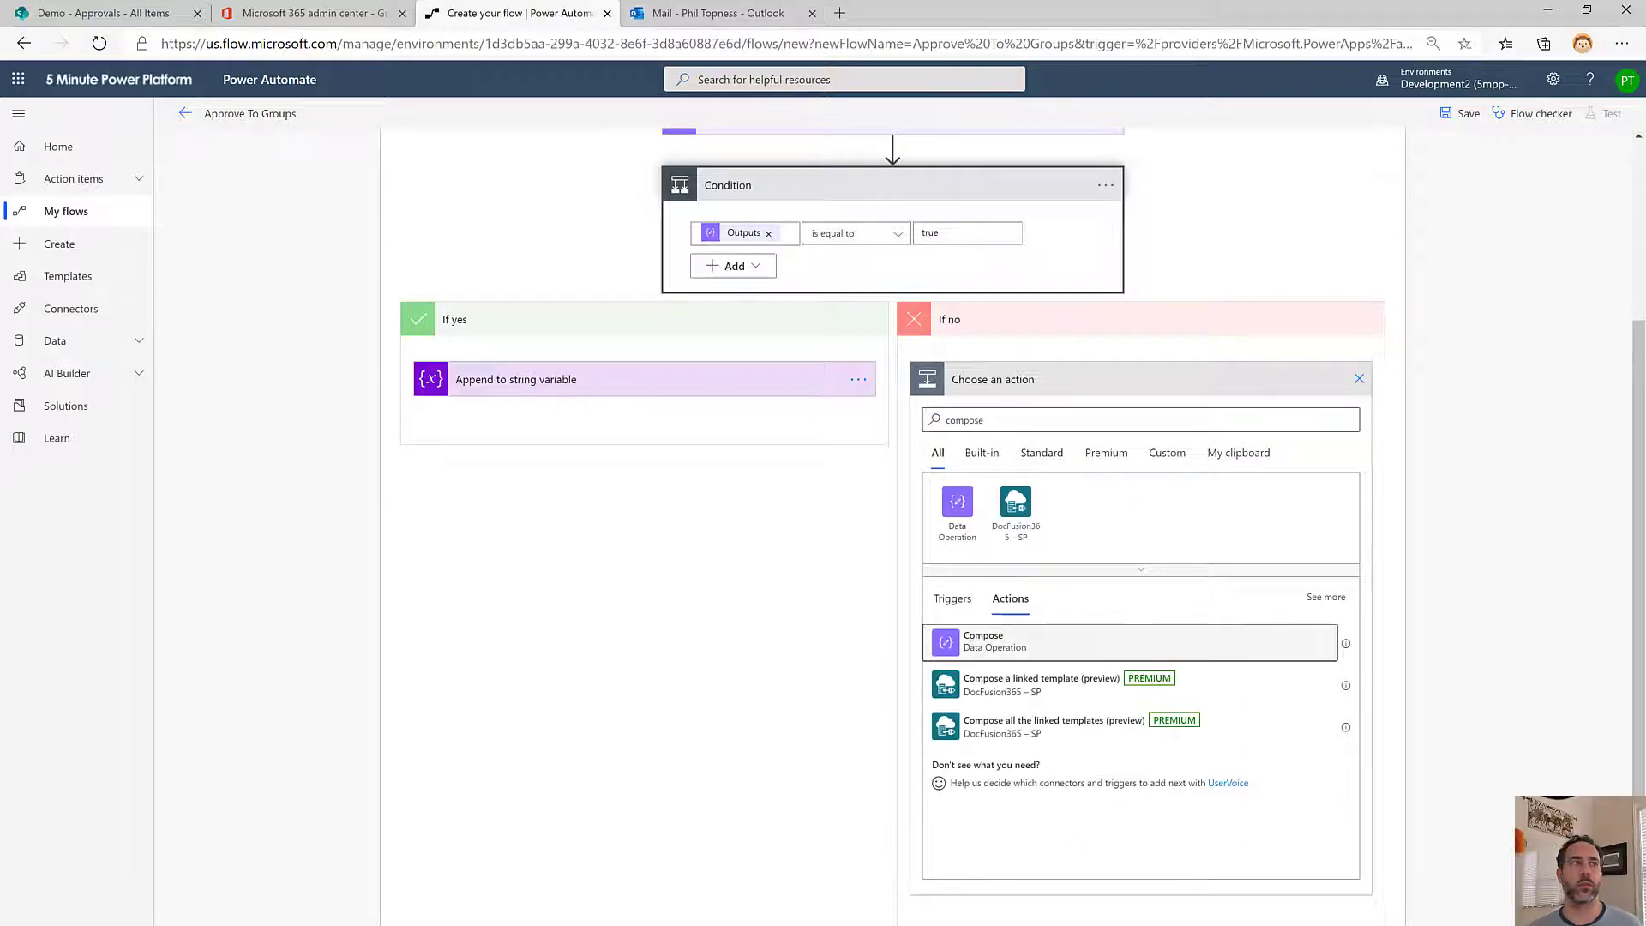
click(984, 642)
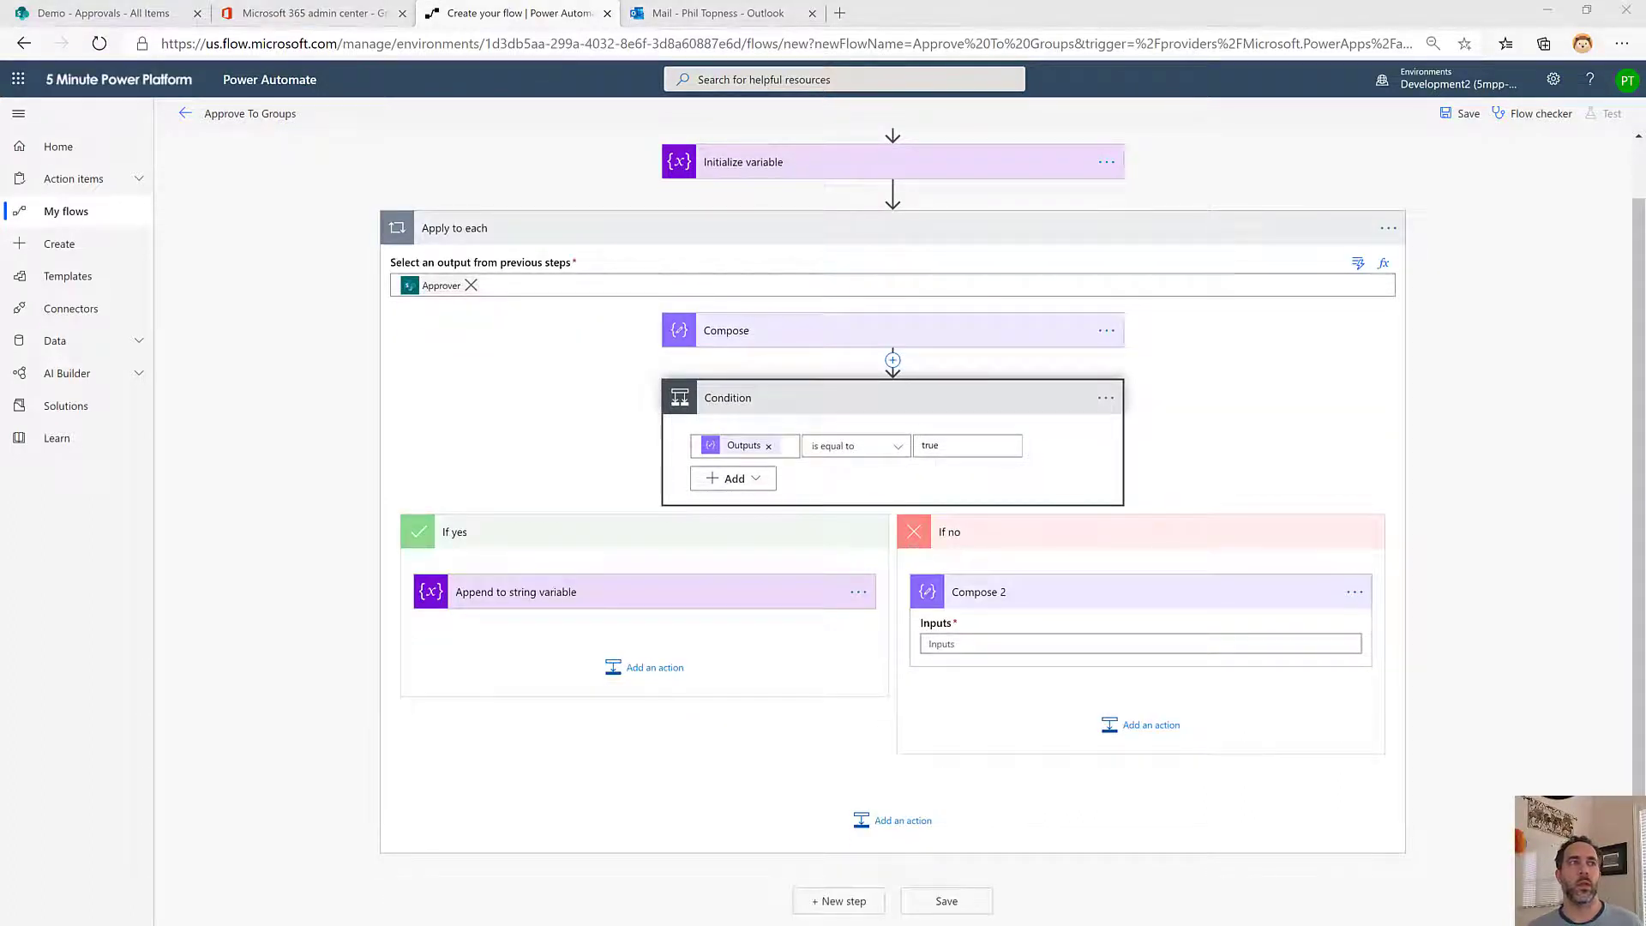
click(994, 645)
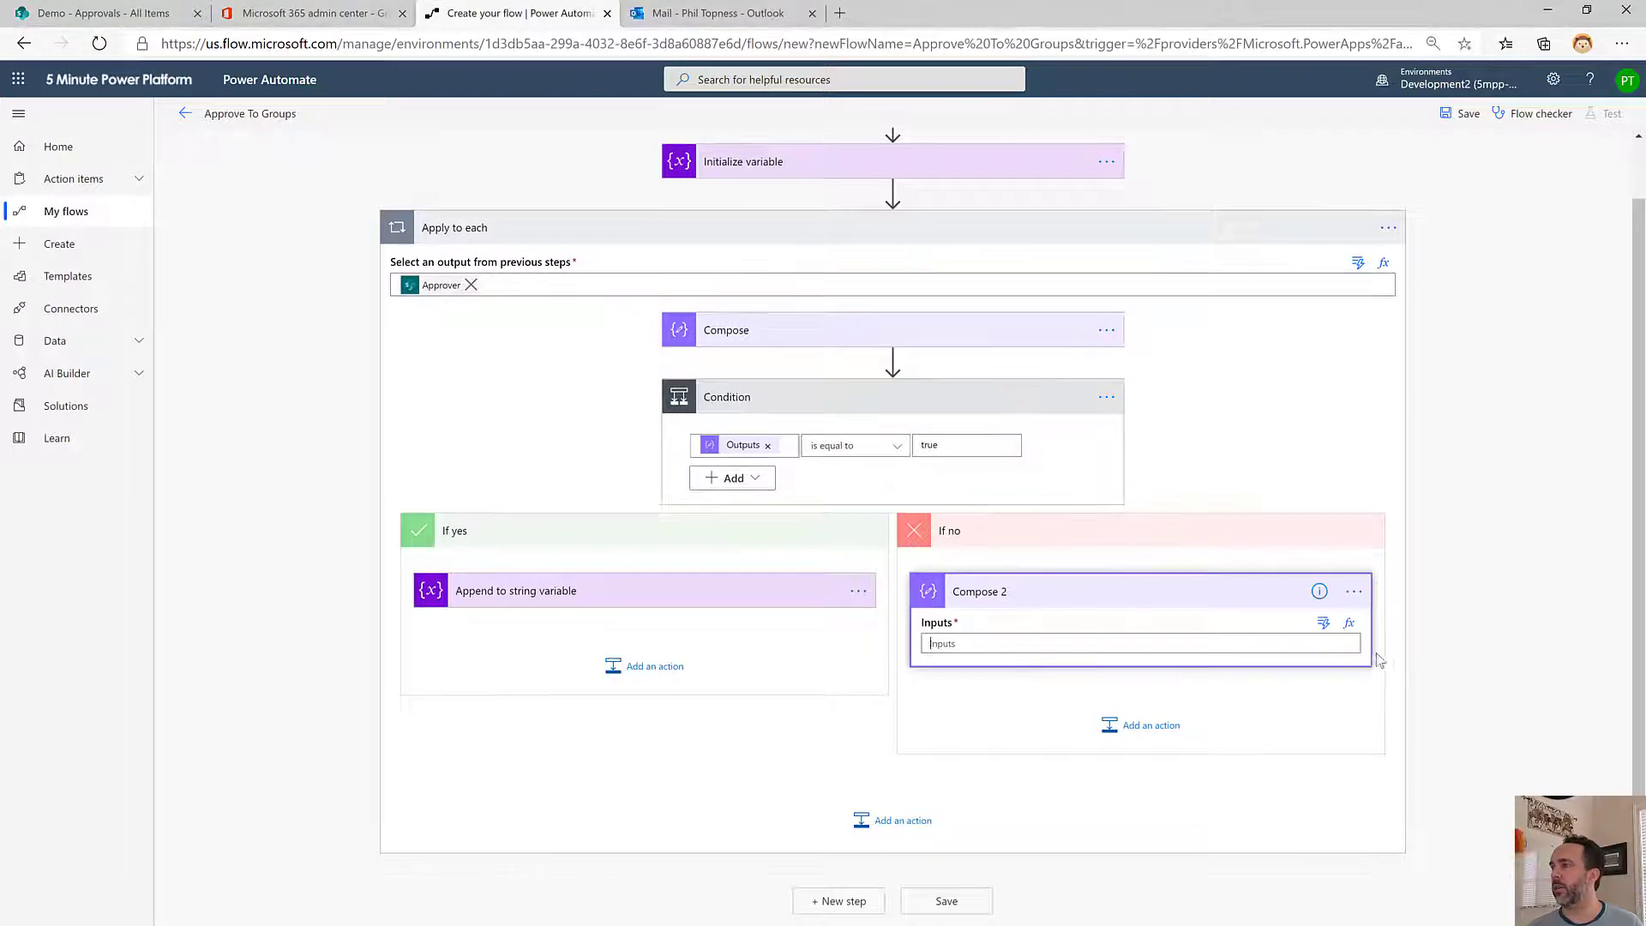
Begin Compose 2's expression as skip() applied to the approver's Claims value
click(1351, 628)
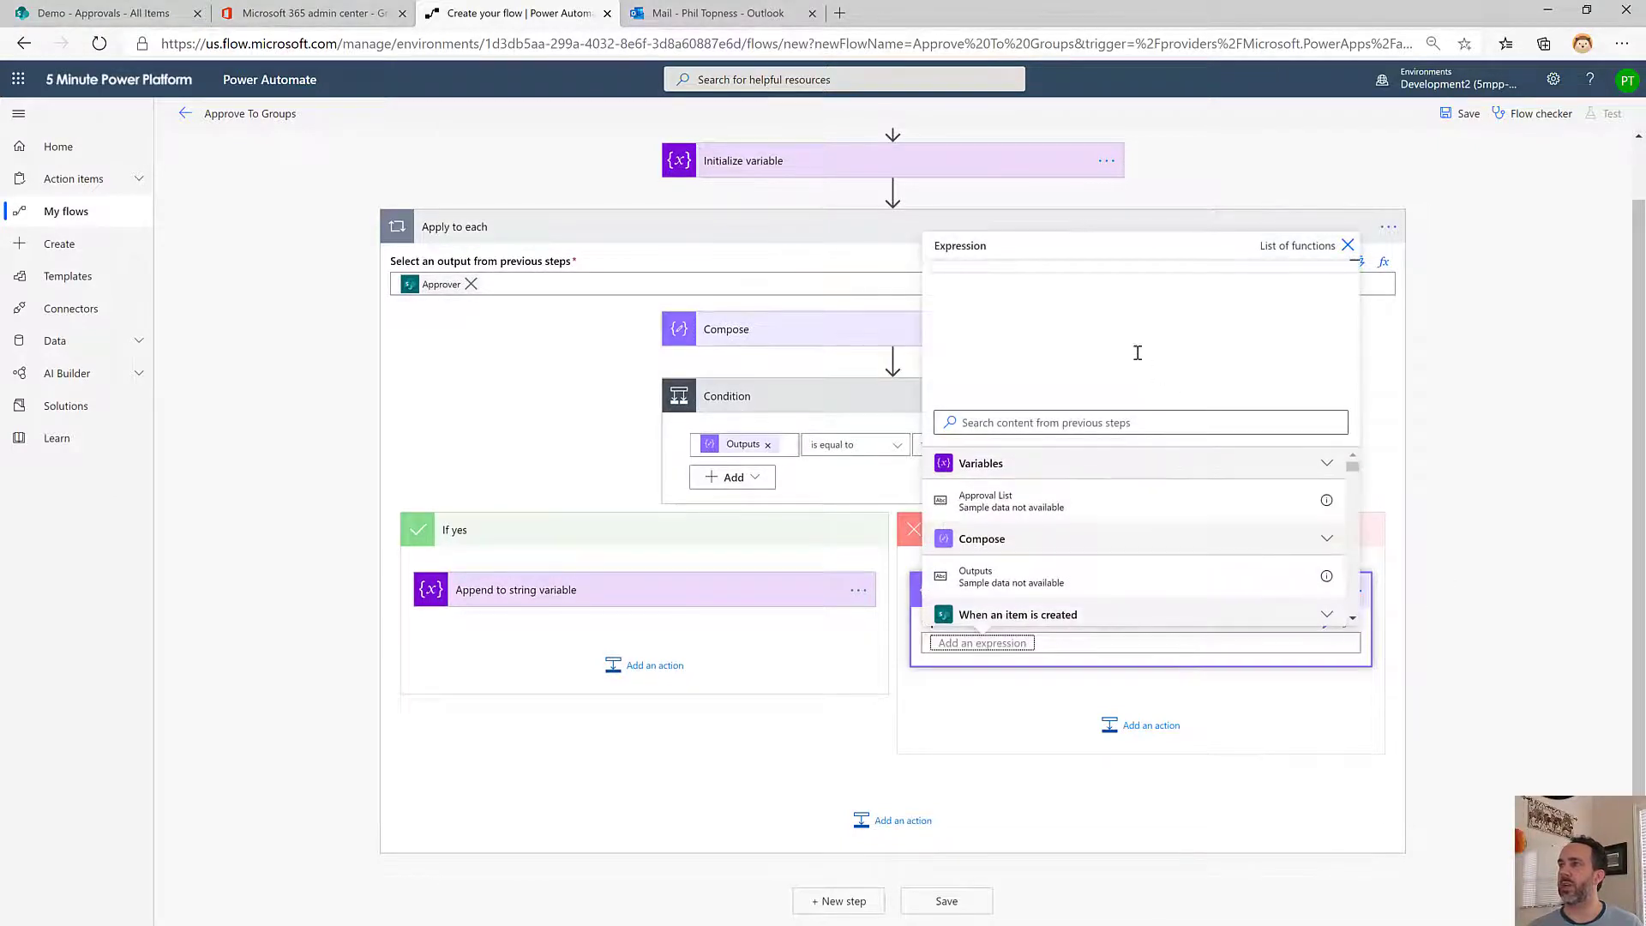
text(skip()
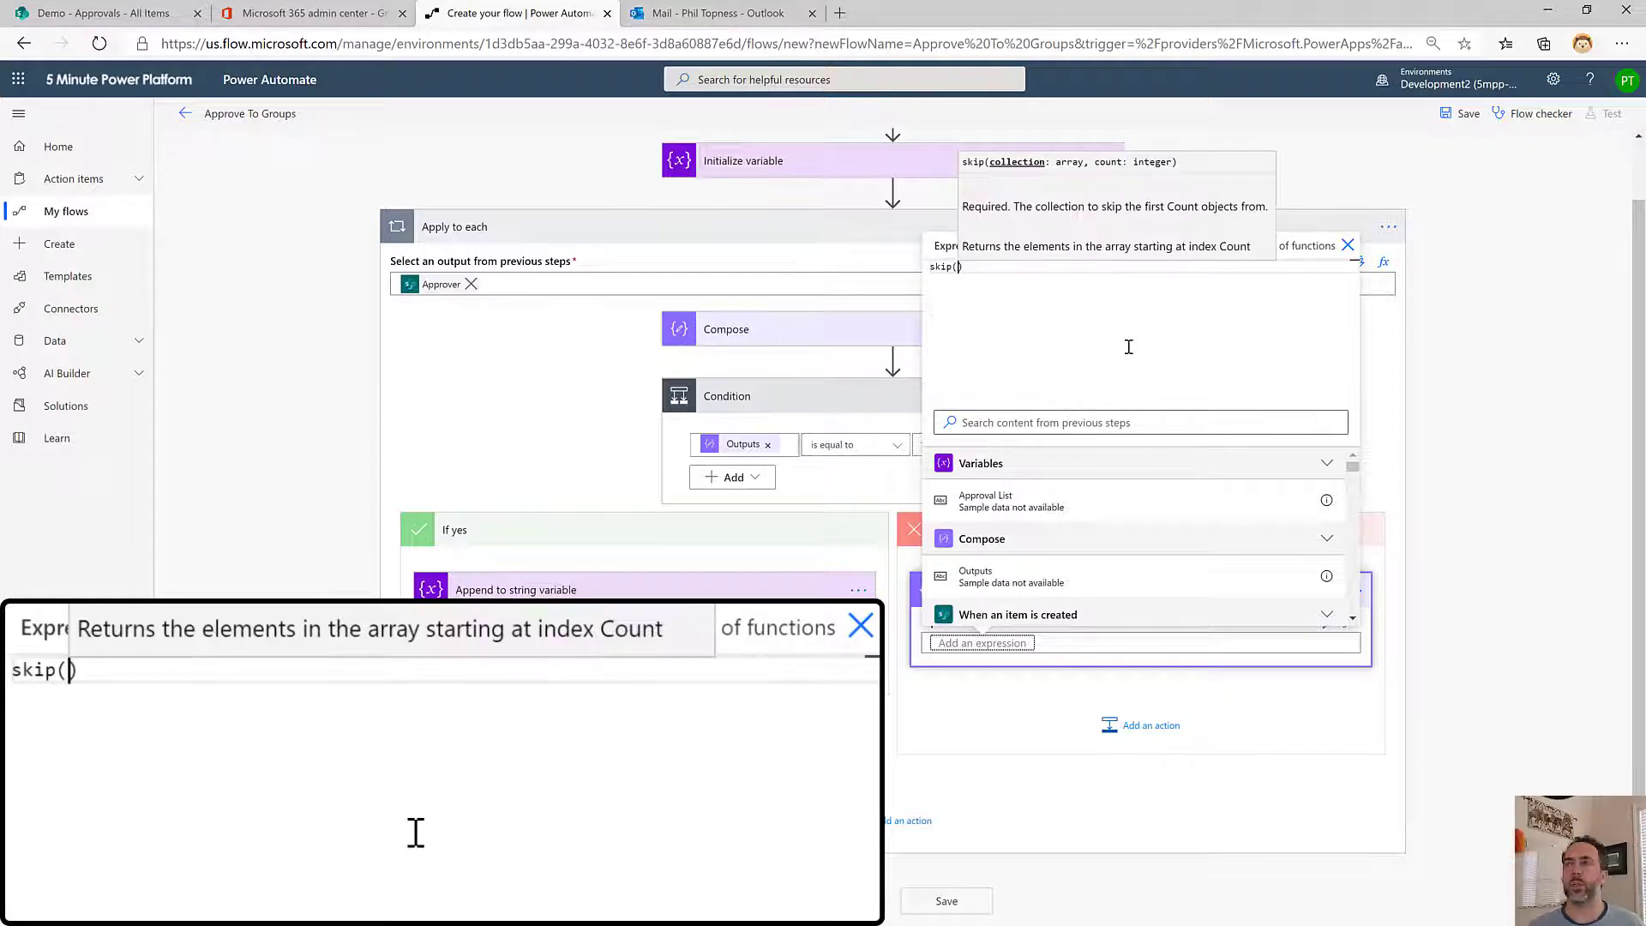
scroll(1052, 577, down, 1)
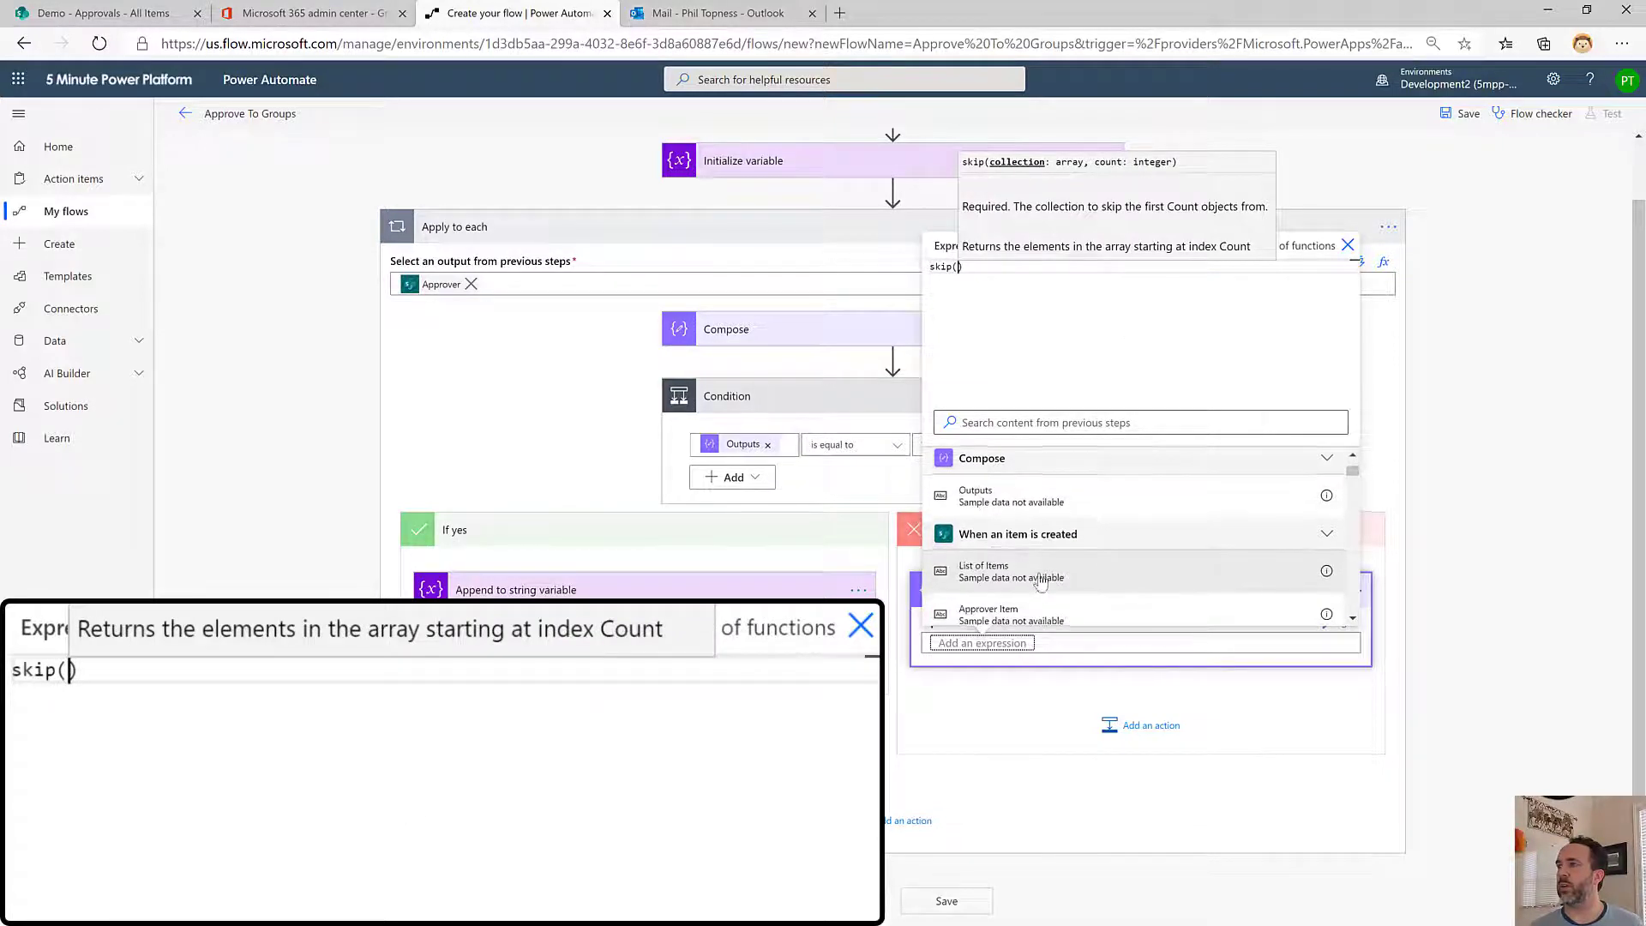
scroll(1041, 583, down, 1)
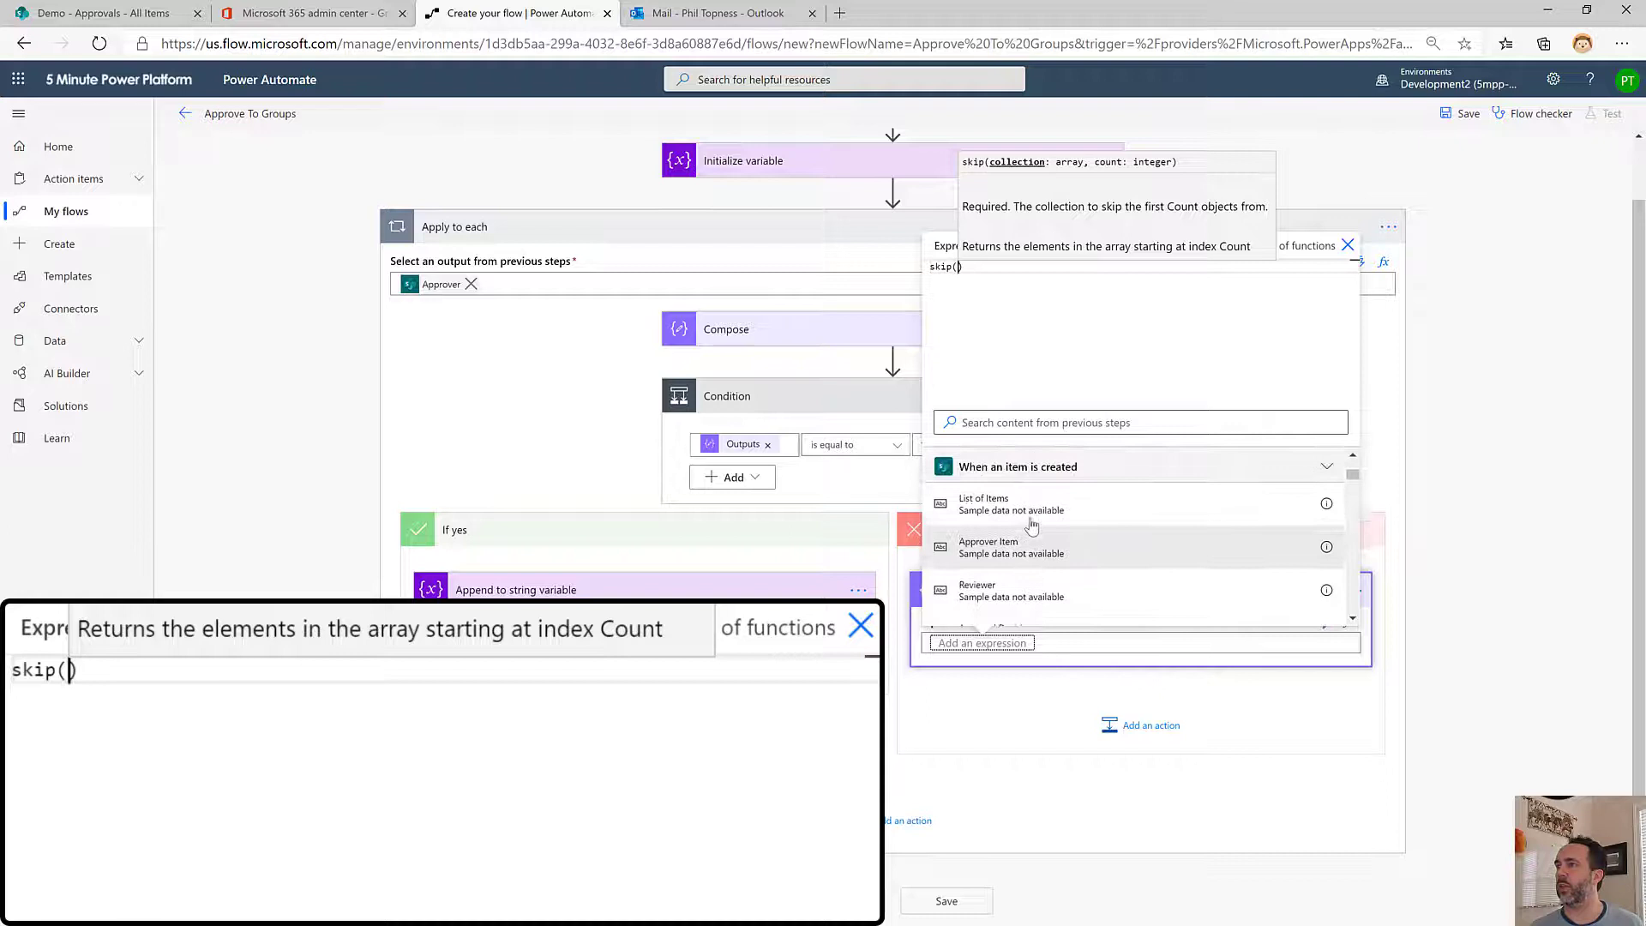
scroll(1031, 525, down, 3)
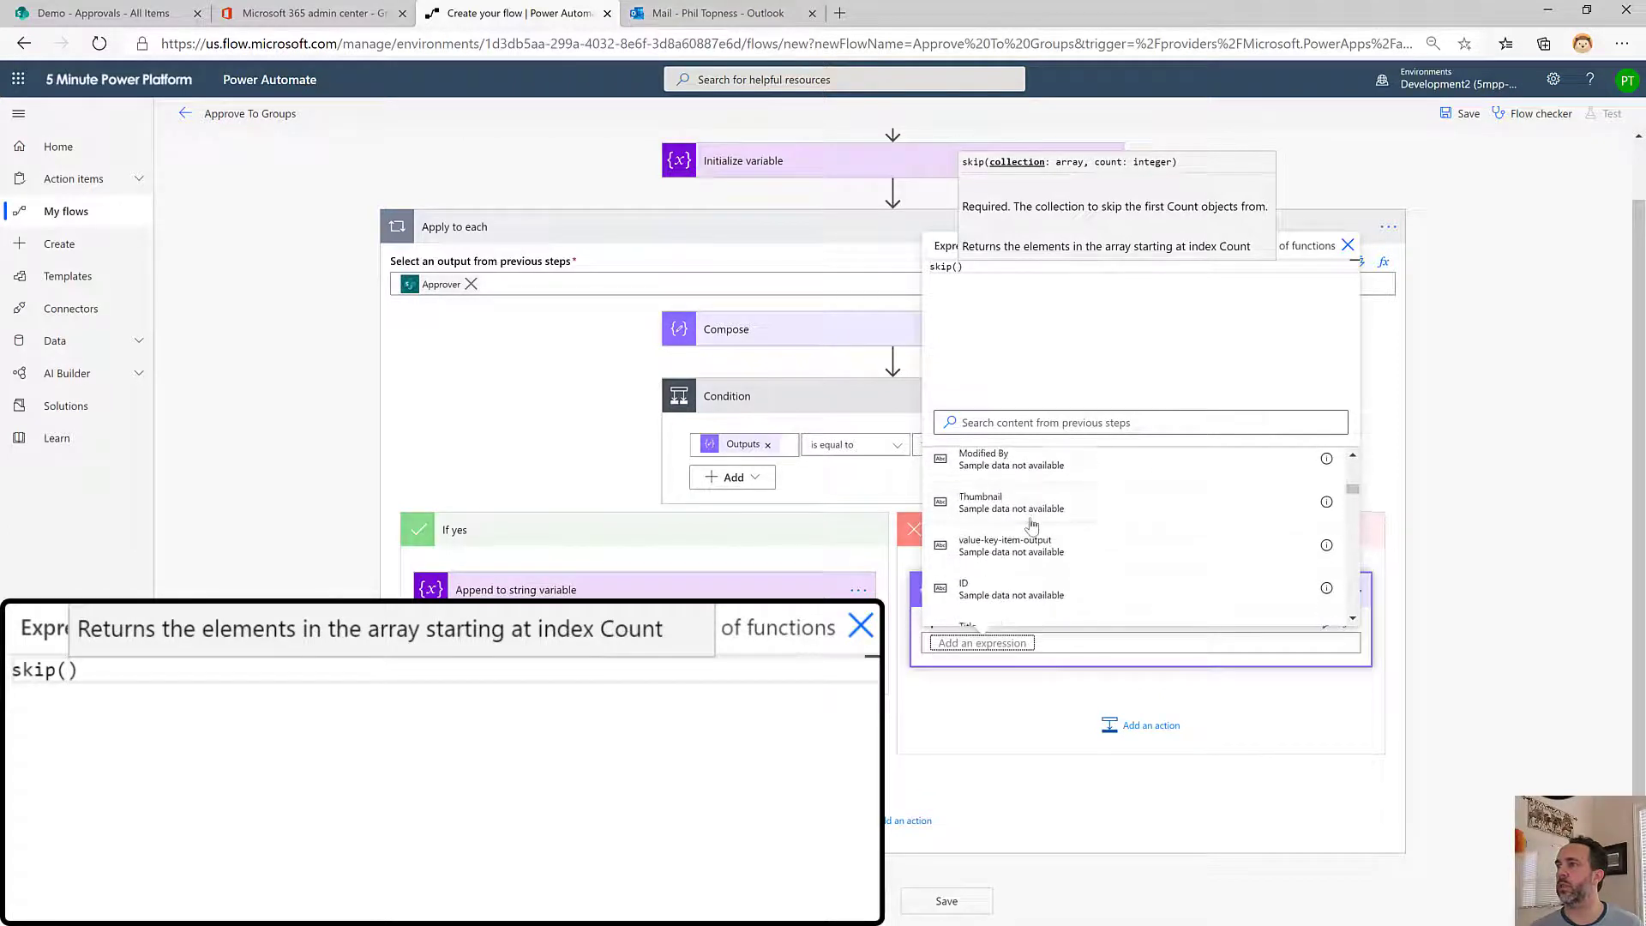
scroll(1031, 525, down, 4)
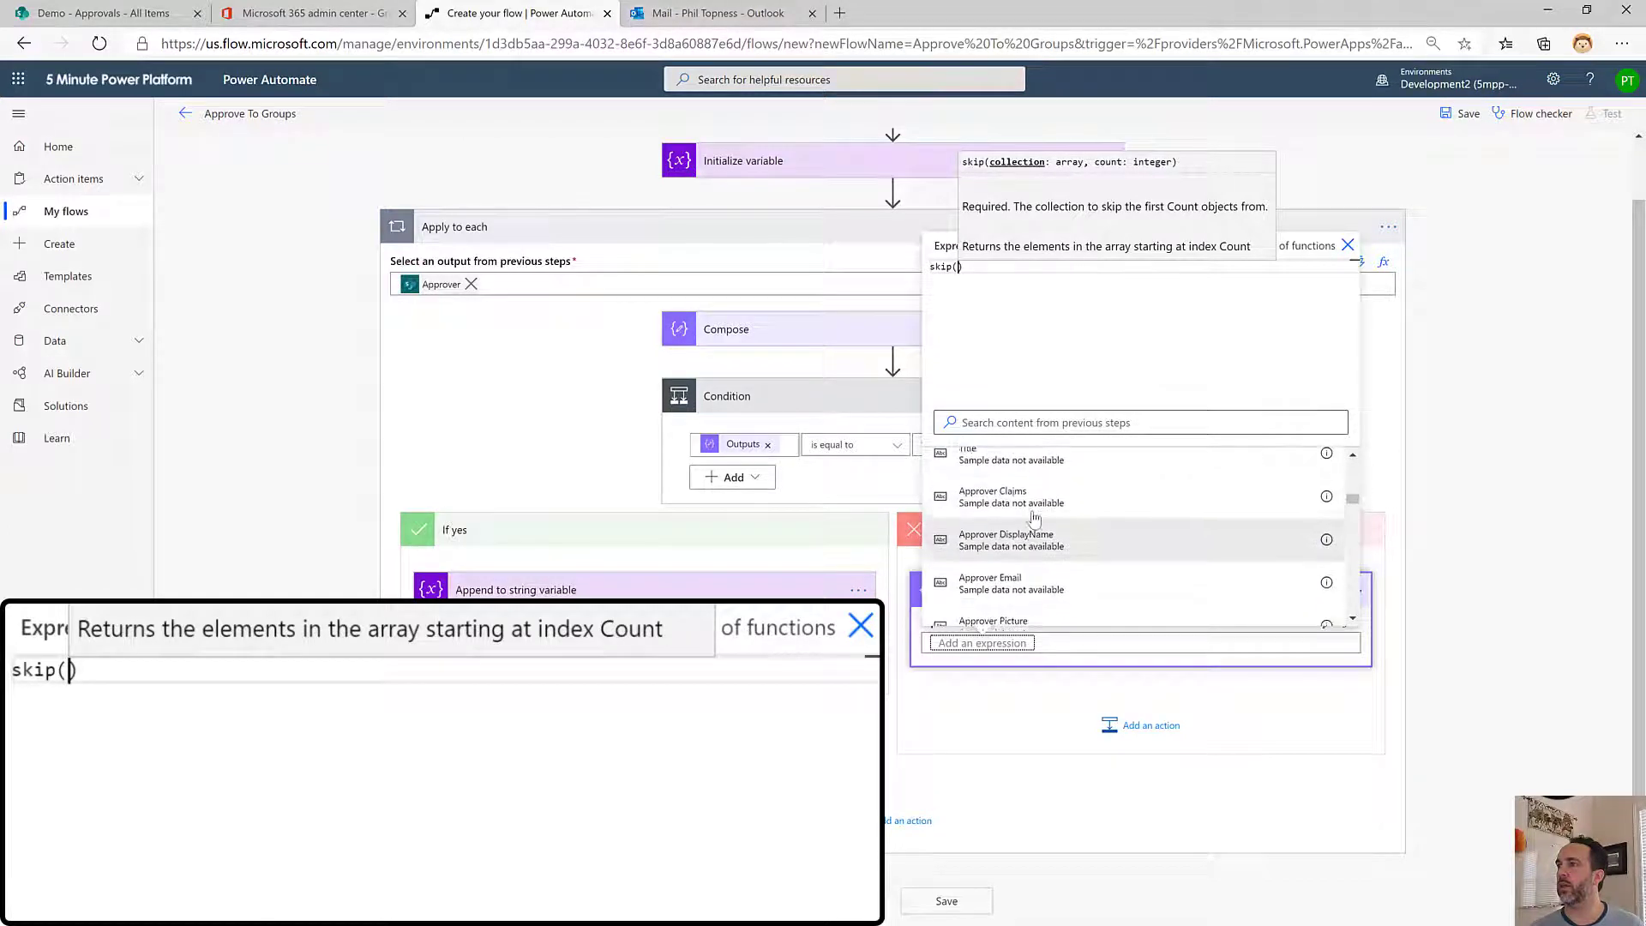
click(1033, 499)
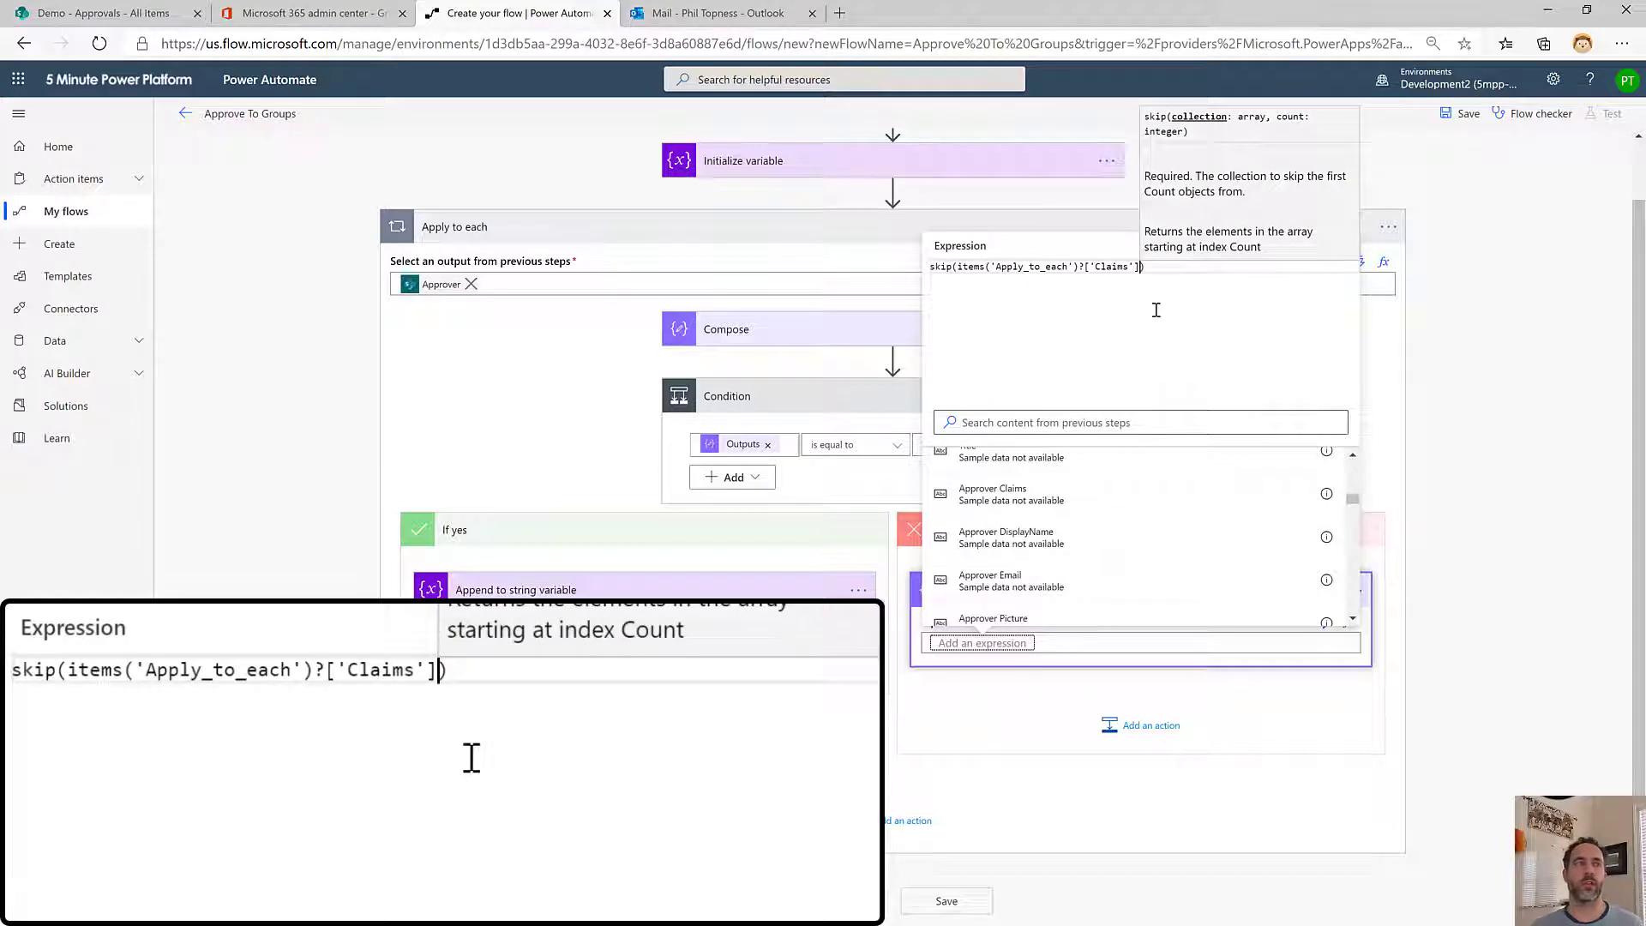
text(,)
Add the second argument sub(length(Claims), 36) and insert the expression into Compose 2
key(Return)
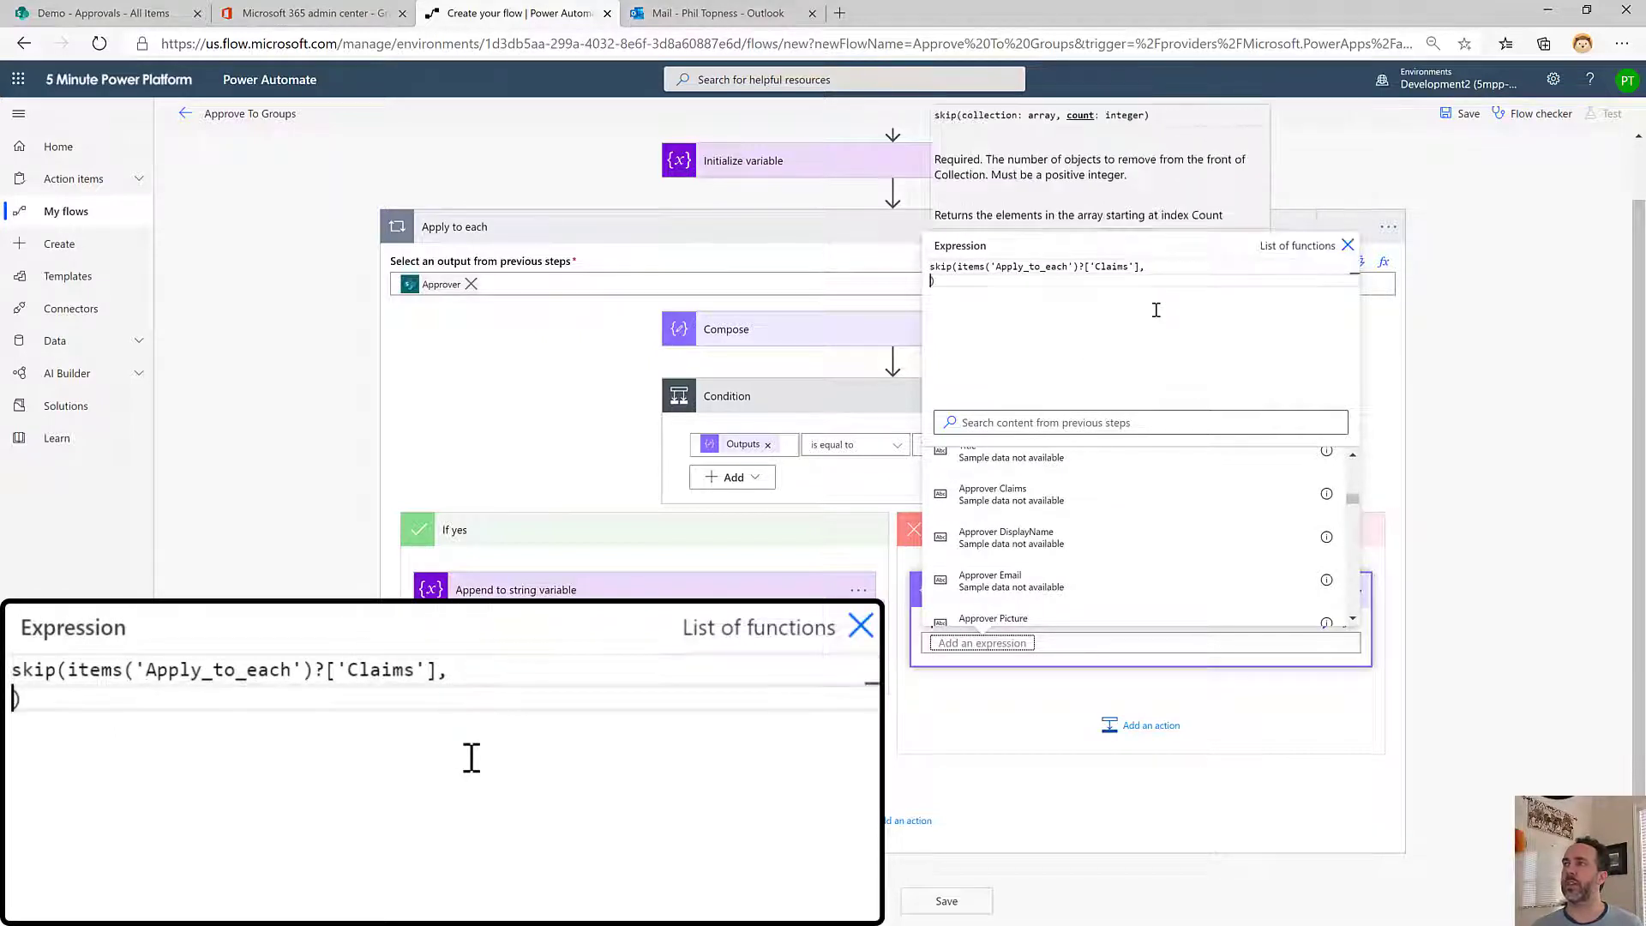
key(Return)
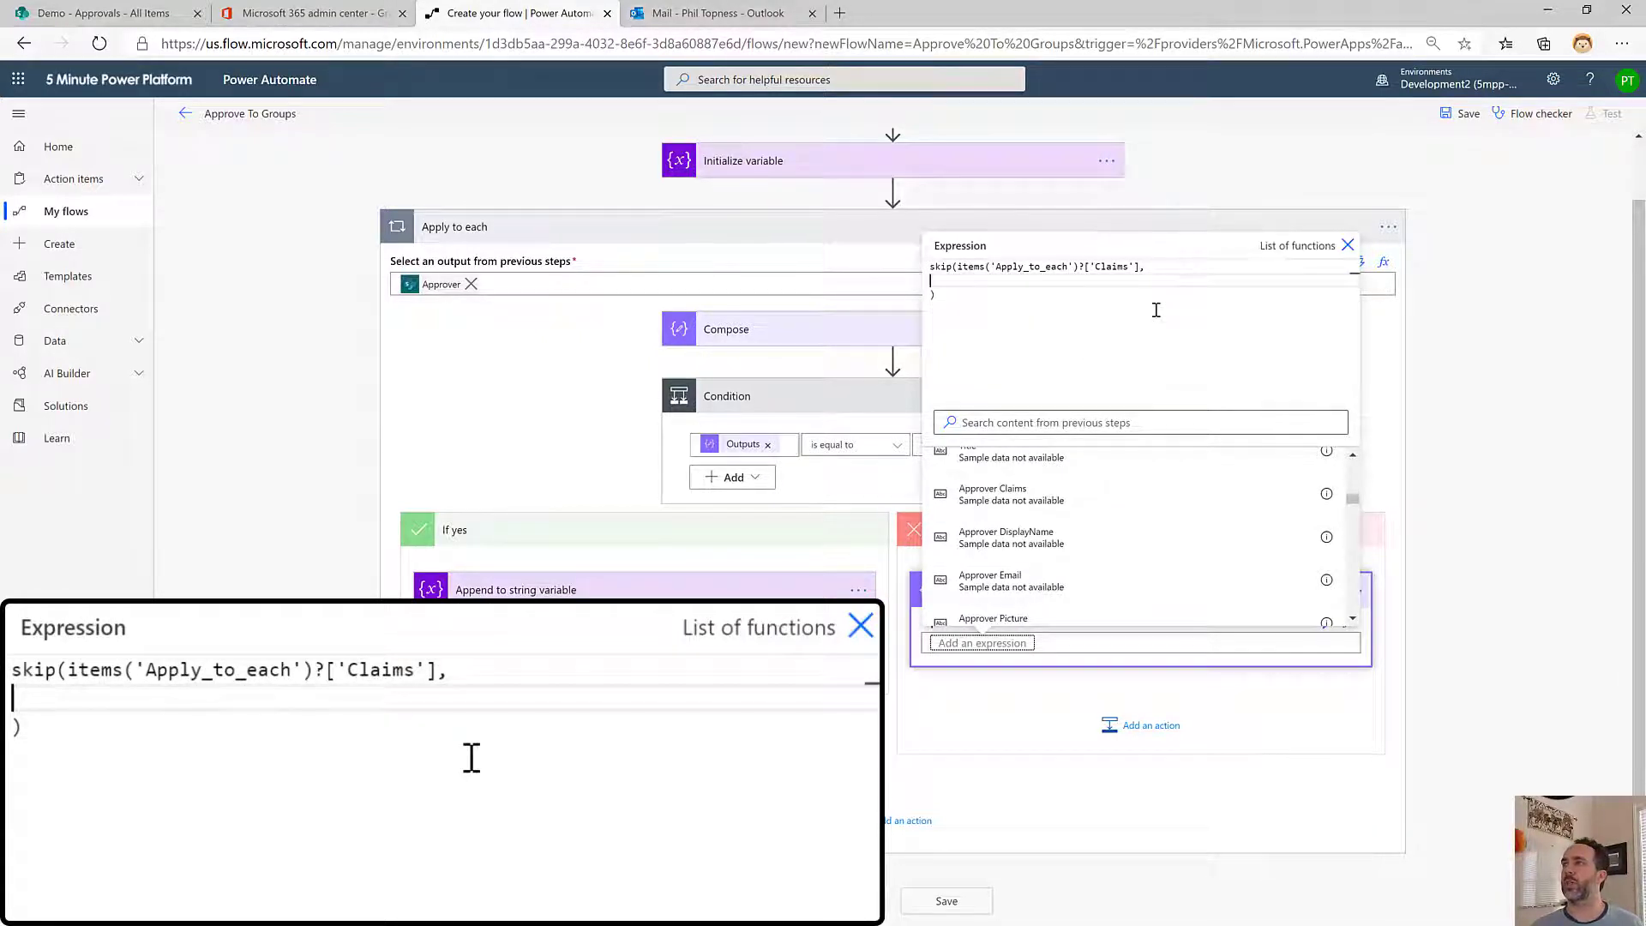
text(sub()
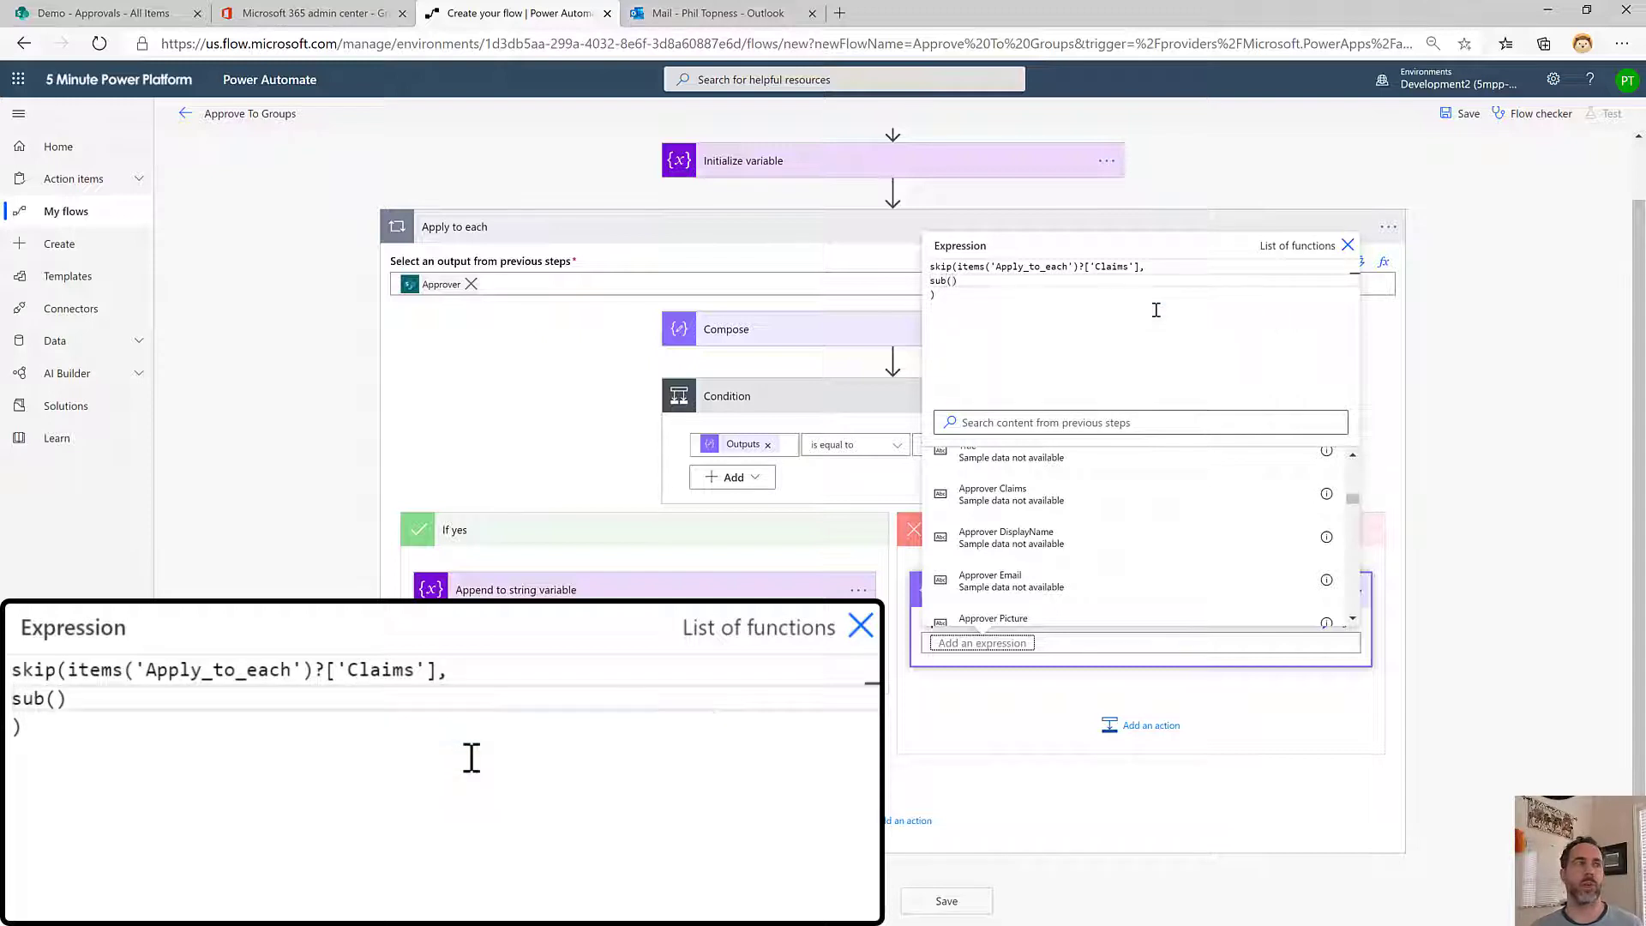
text(length)
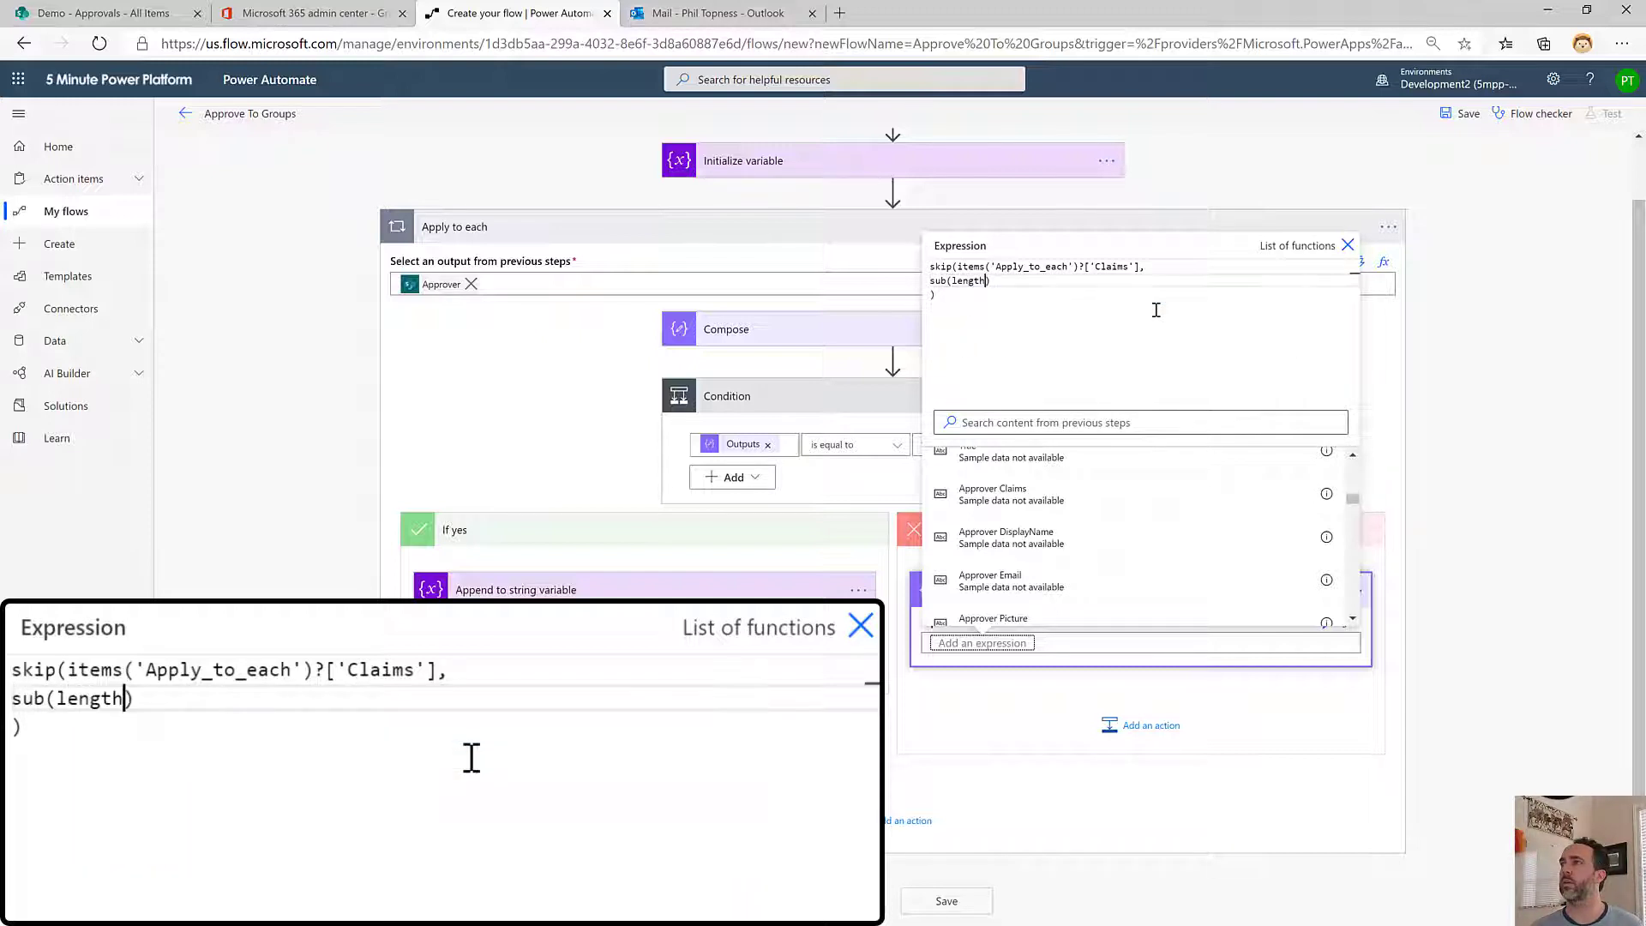
text(()
click(1106, 493)
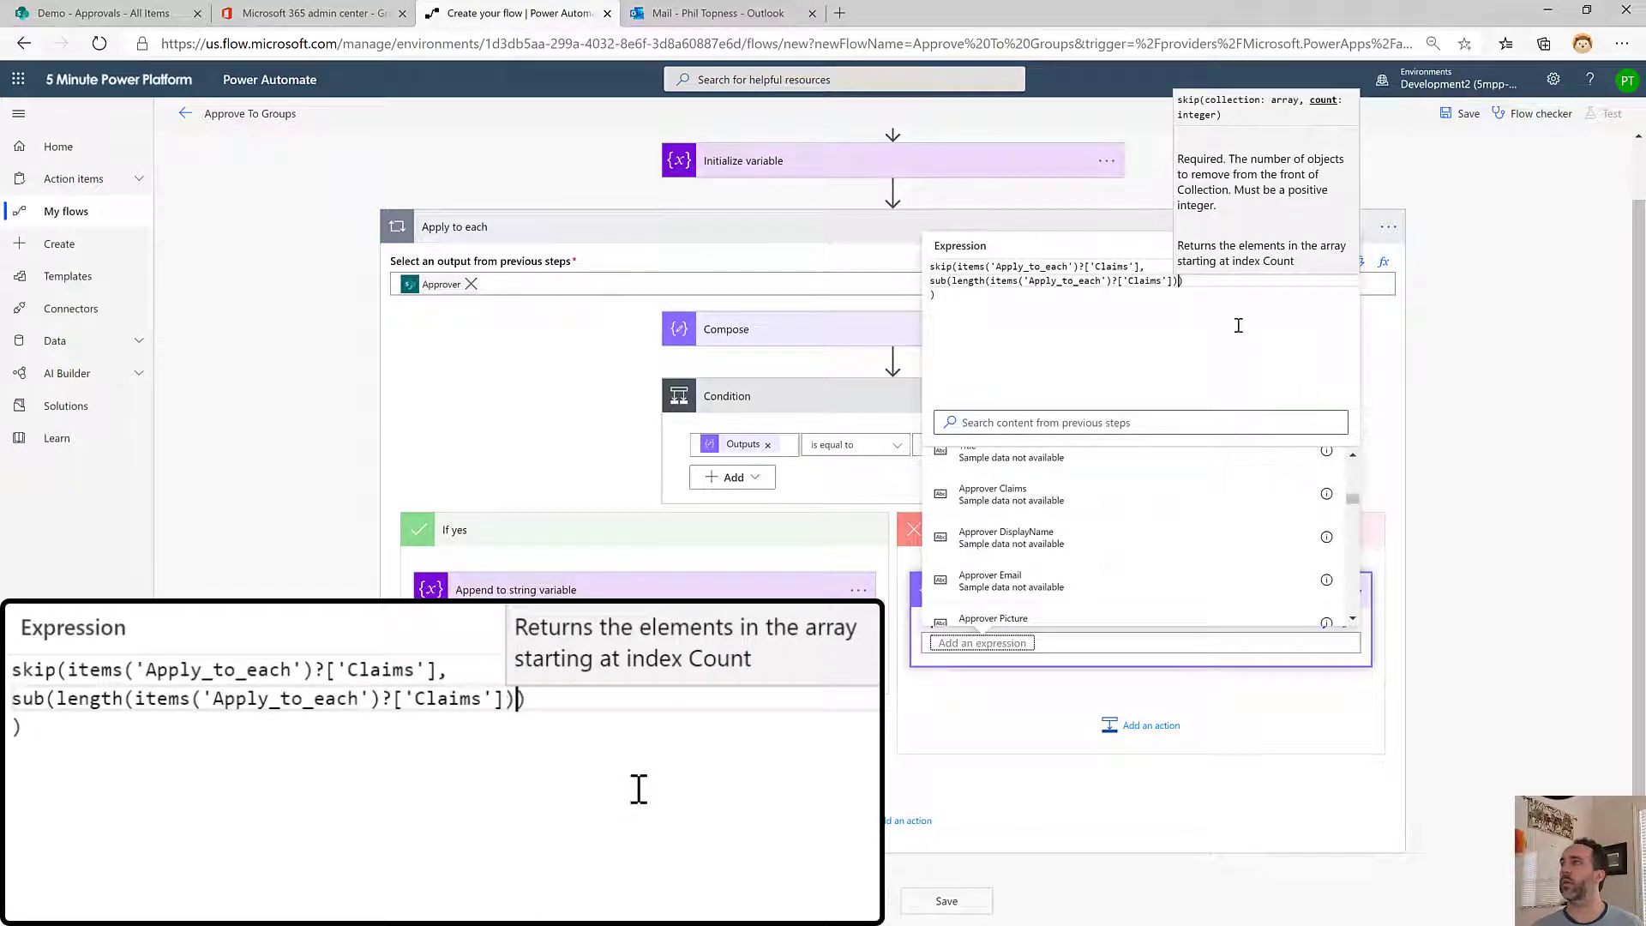
text(,367)
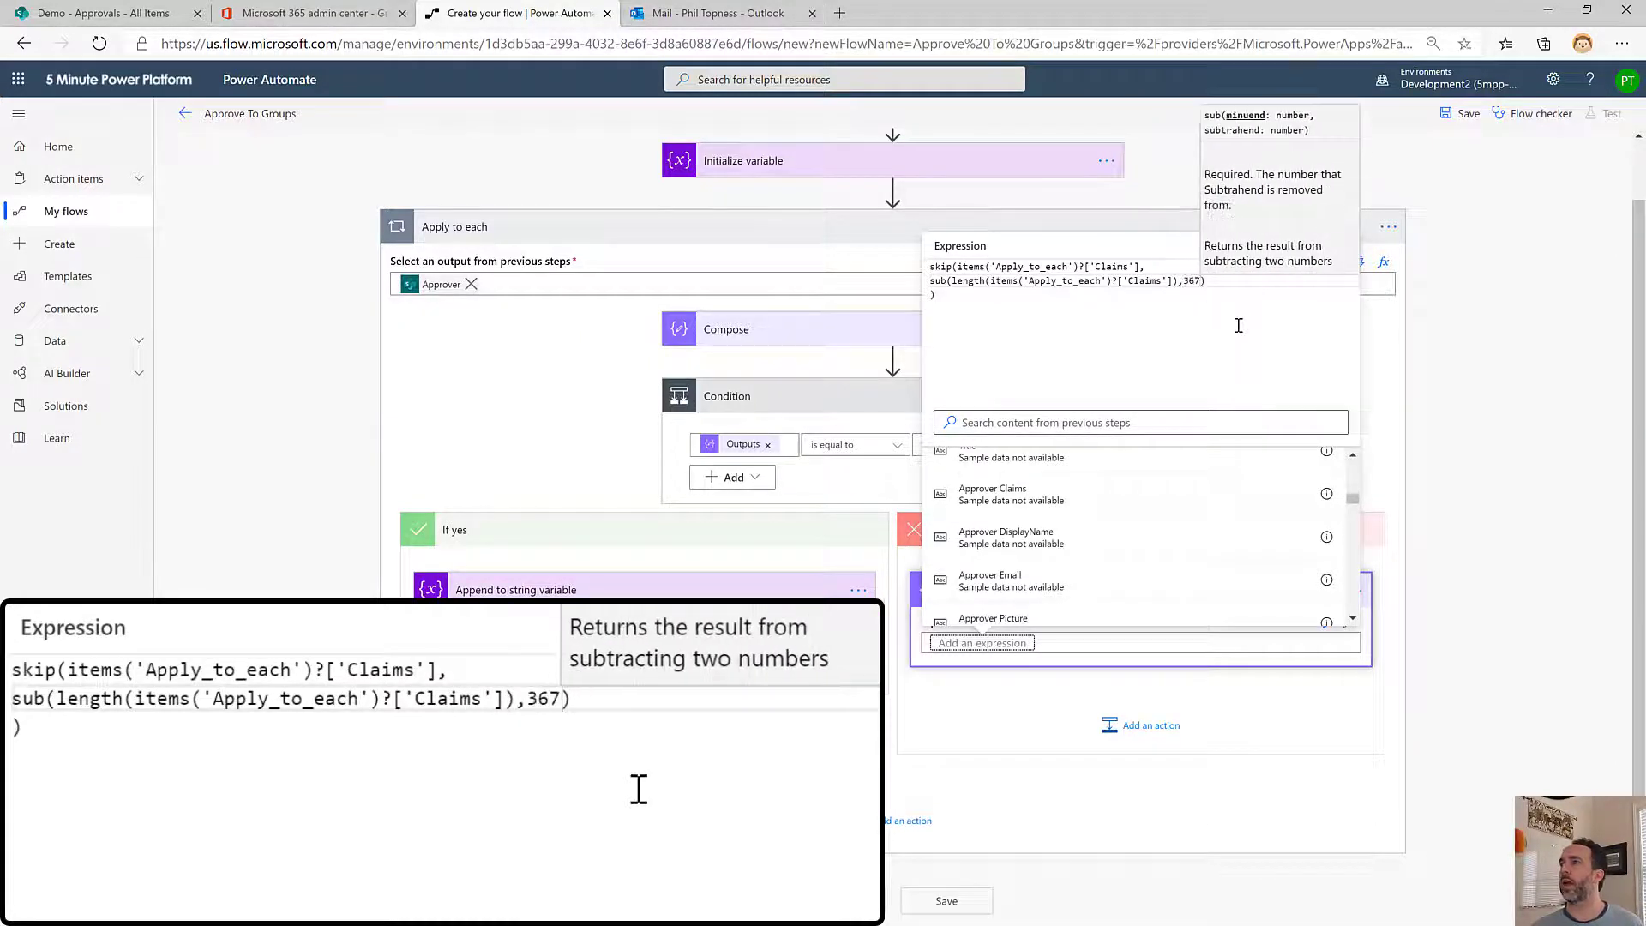
key(BackSpace)
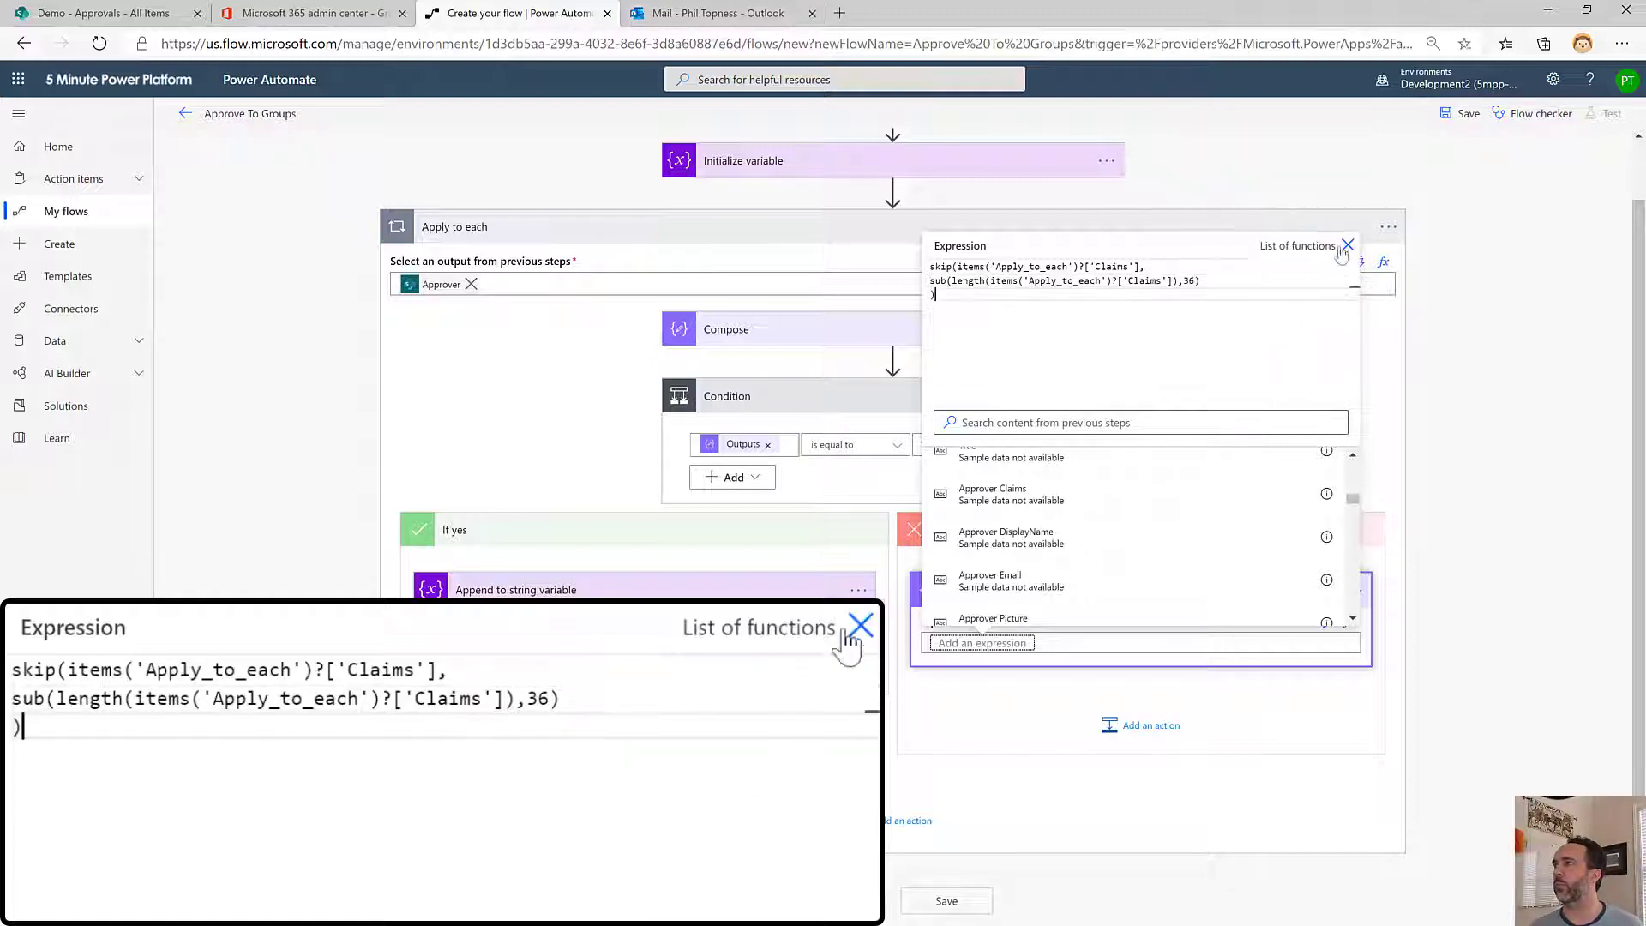
click(1348, 252)
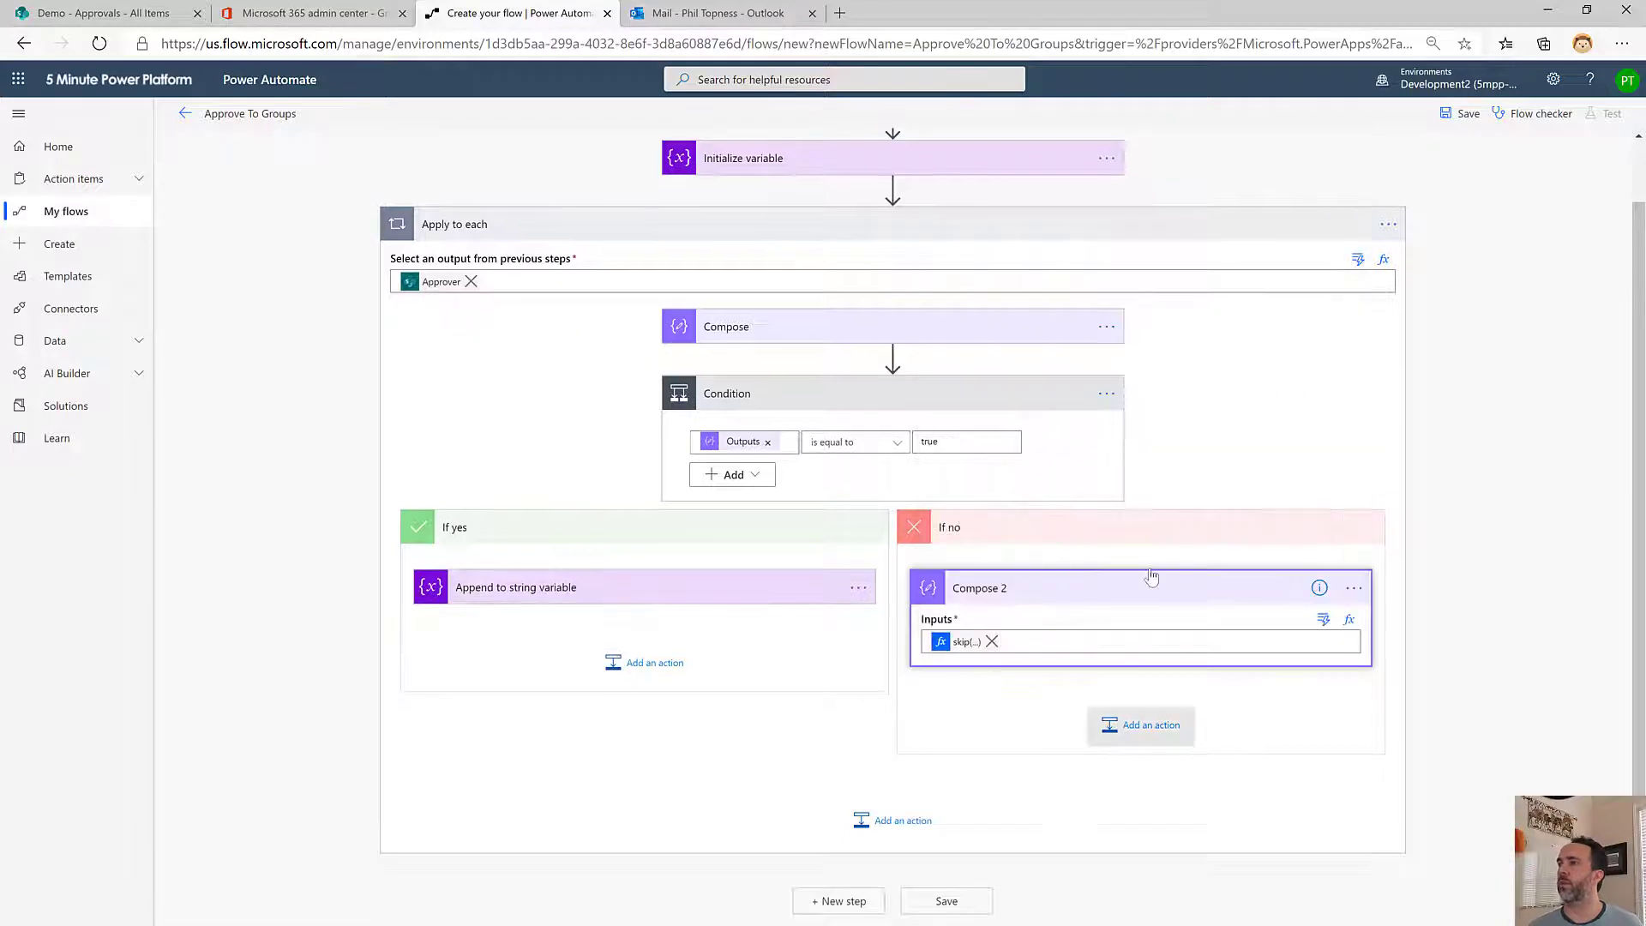
Add an Office 365 Groups List group members action after Compose 2
click(1136, 724)
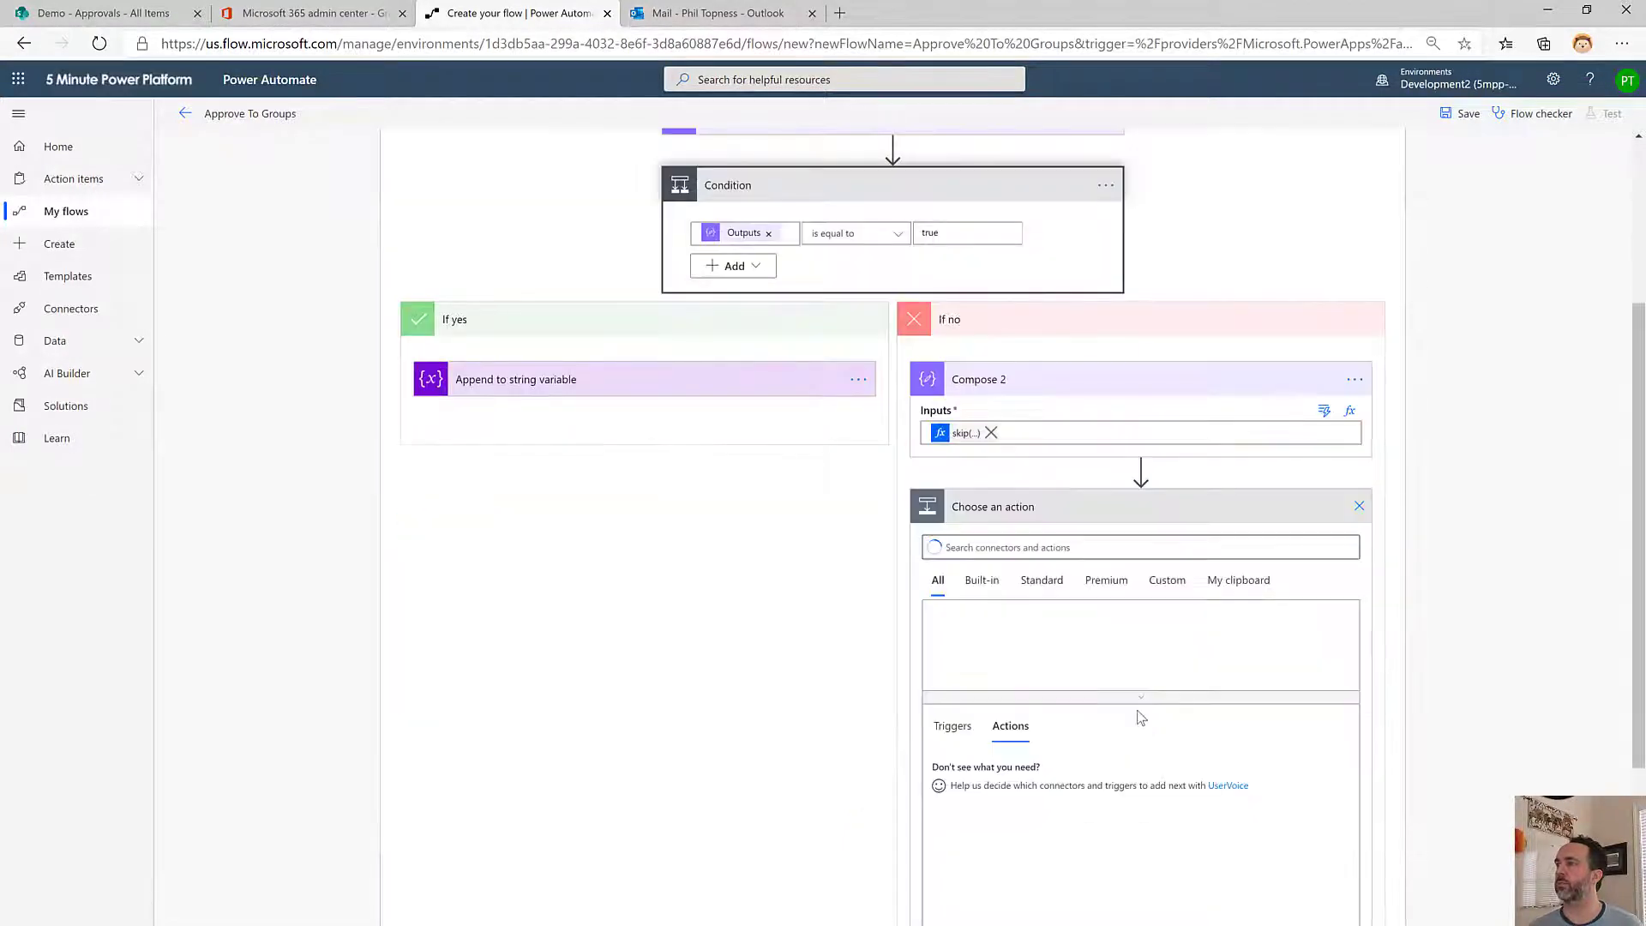
text(groups)
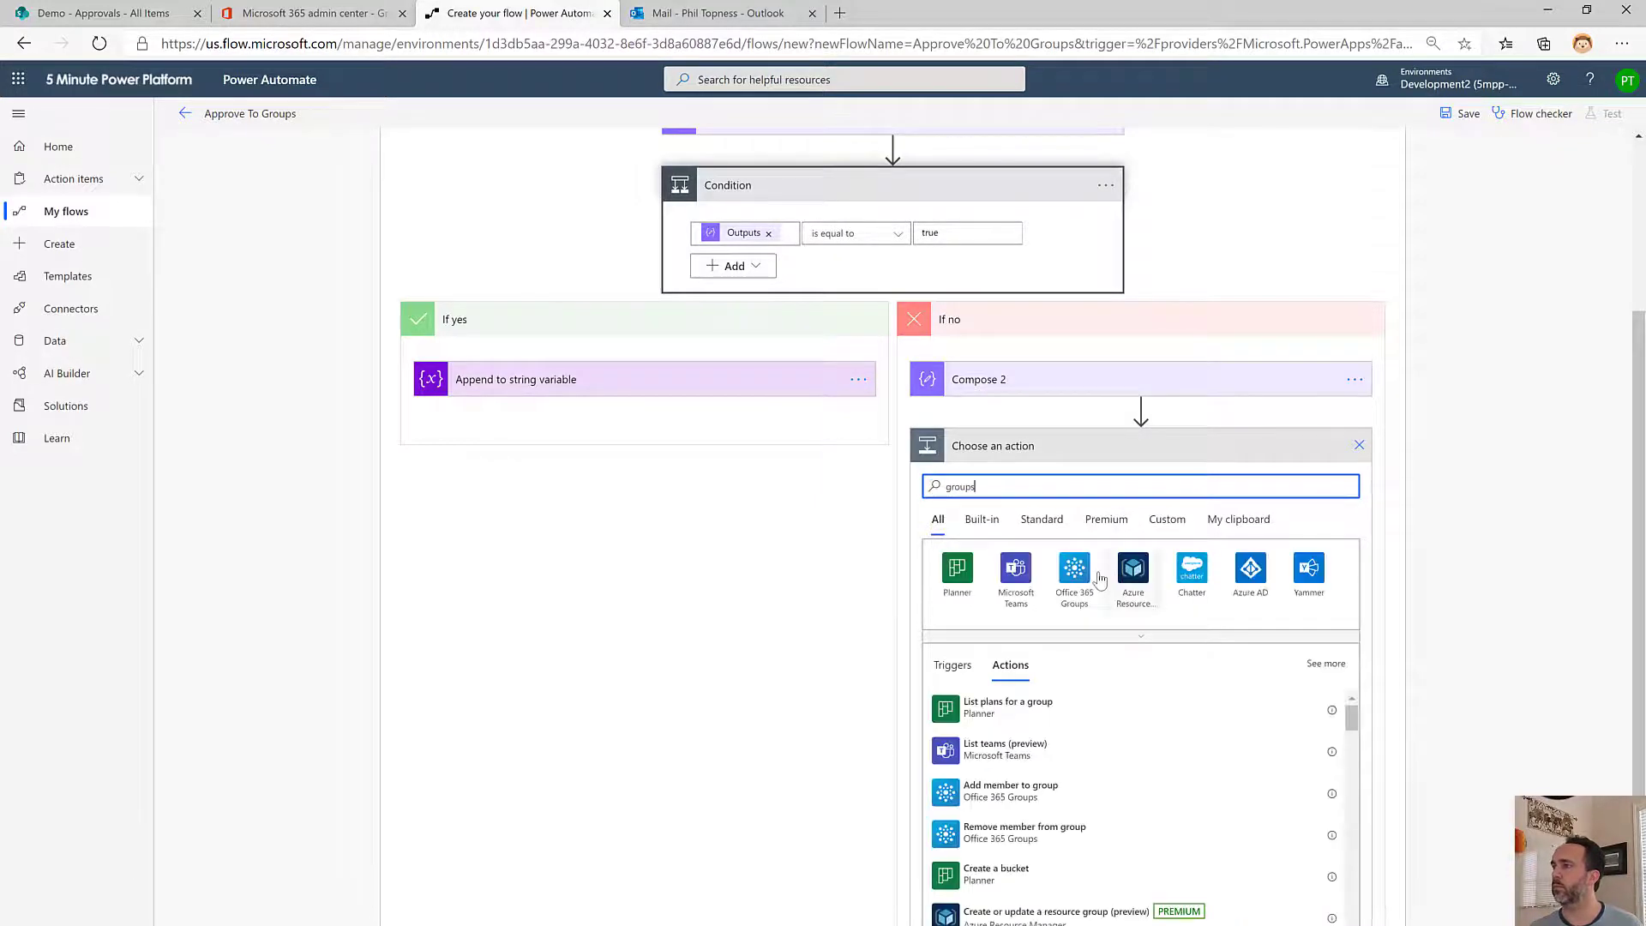
click(1082, 572)
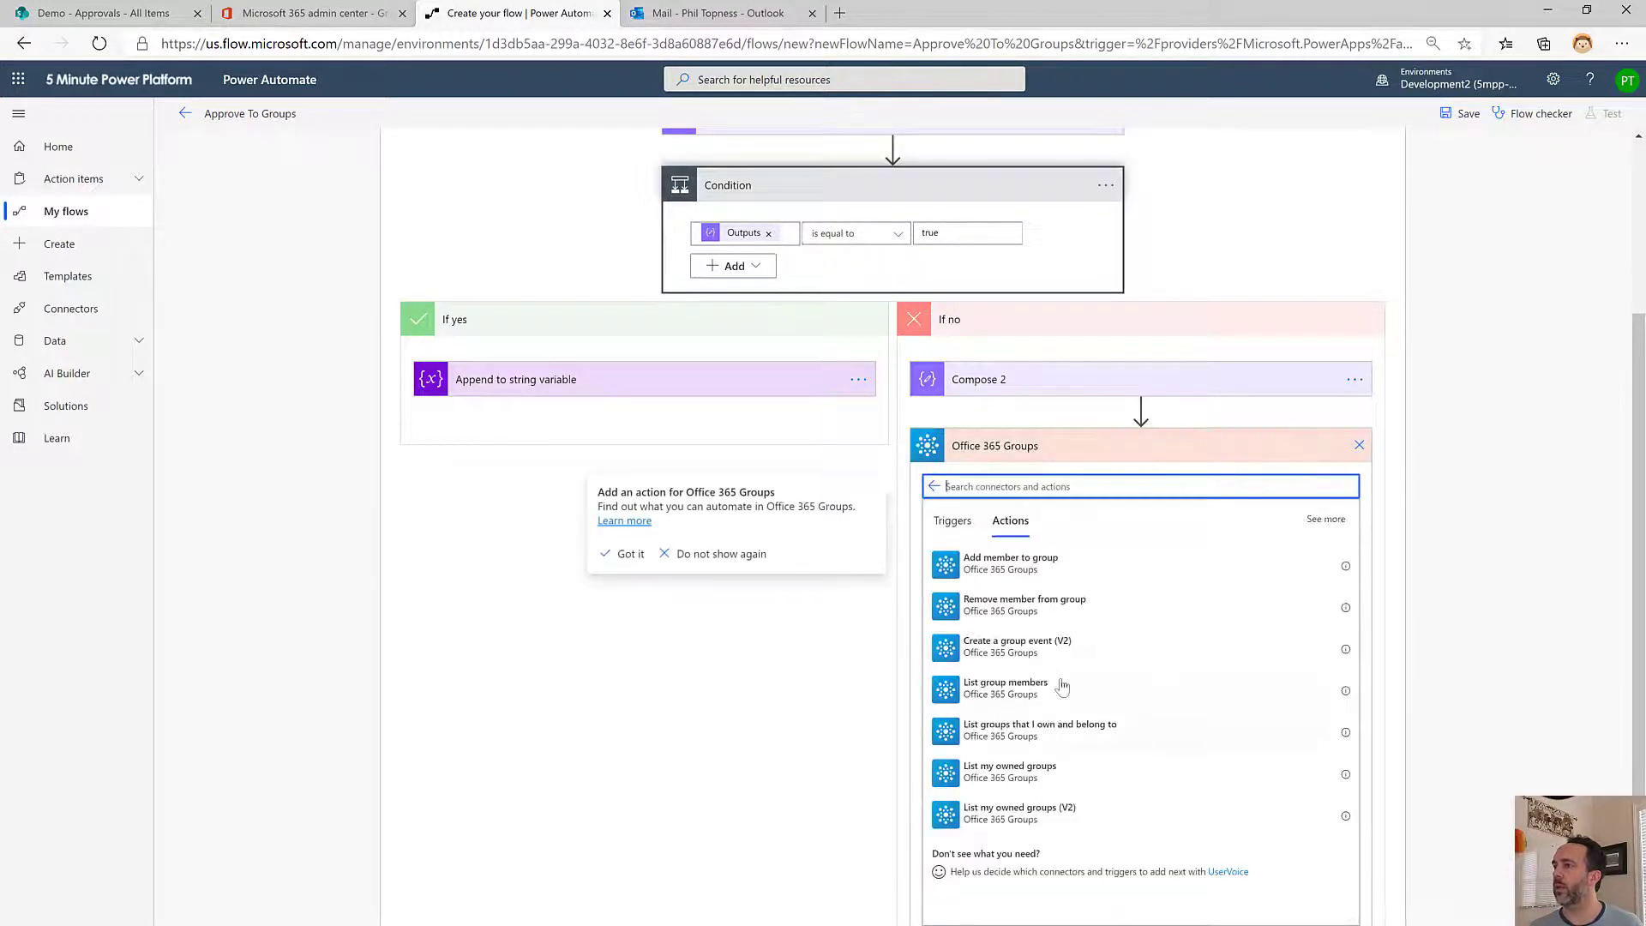
click(1062, 686)
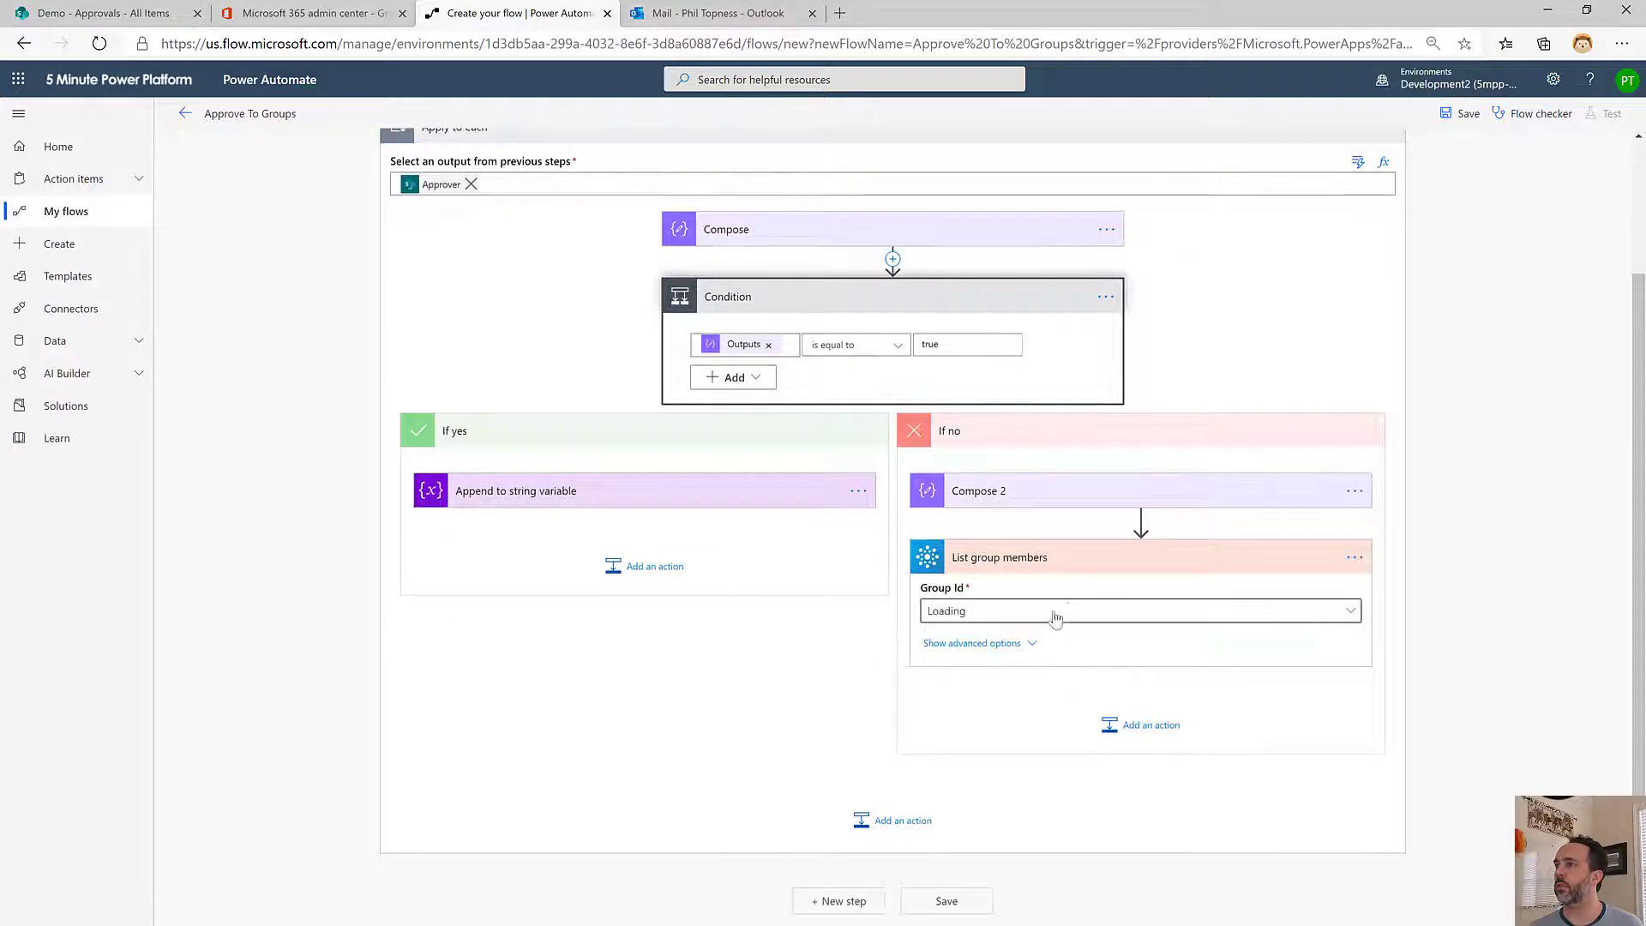
Set its Group Id to the custom expression outputs('Compose_2')
click(1056, 611)
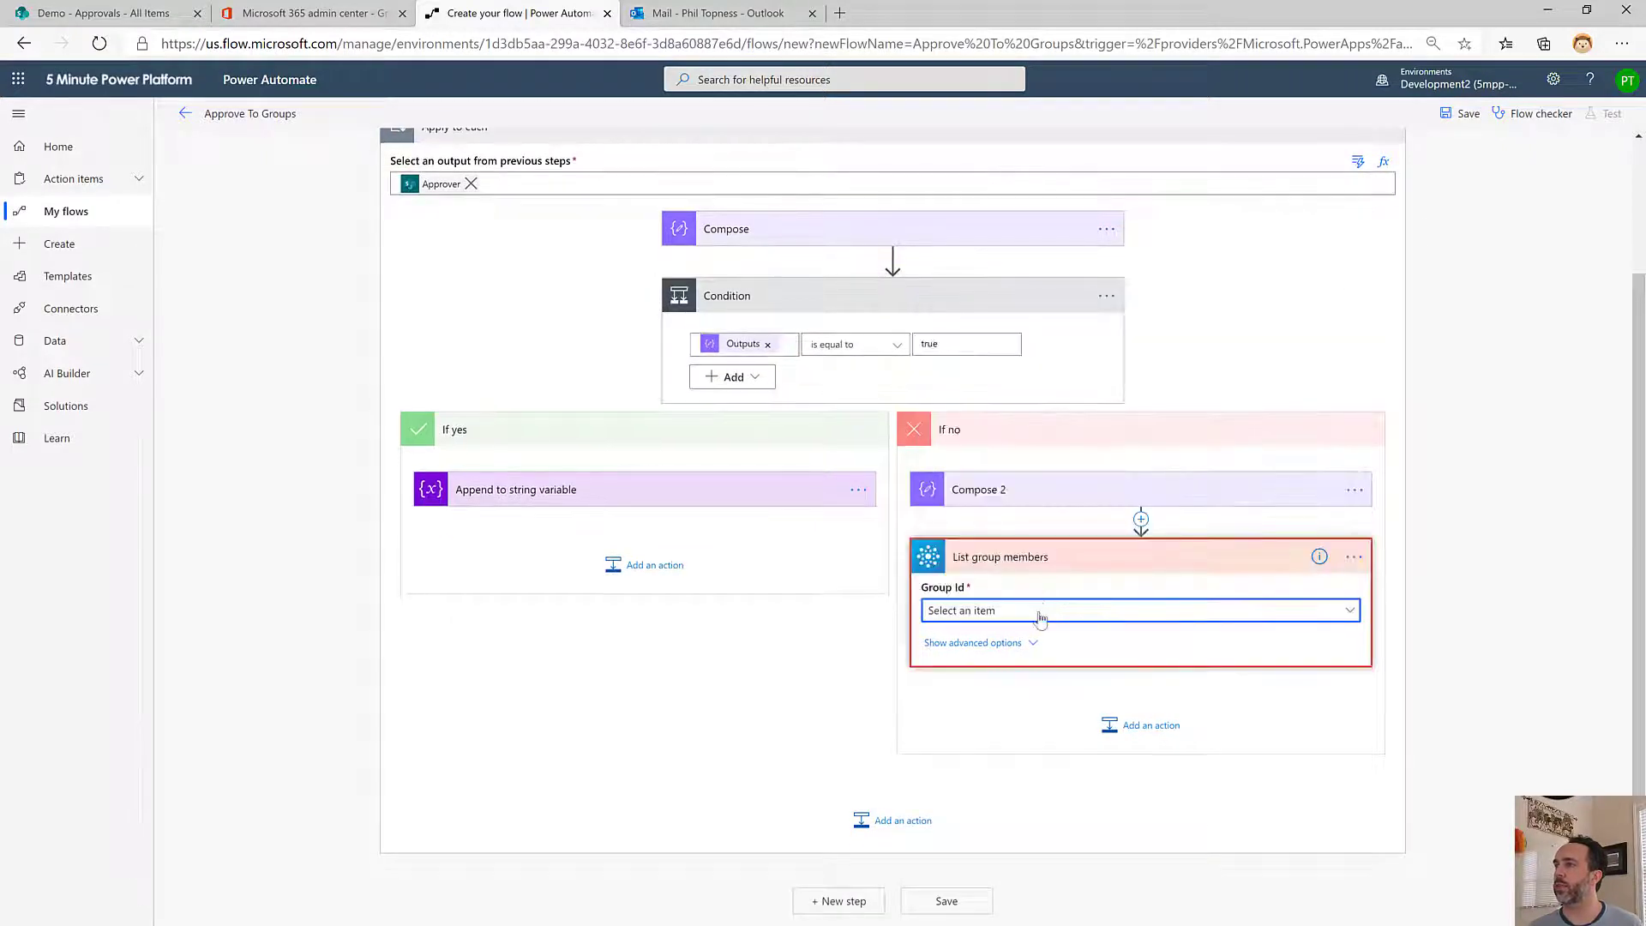
click(1041, 619)
click(1018, 306)
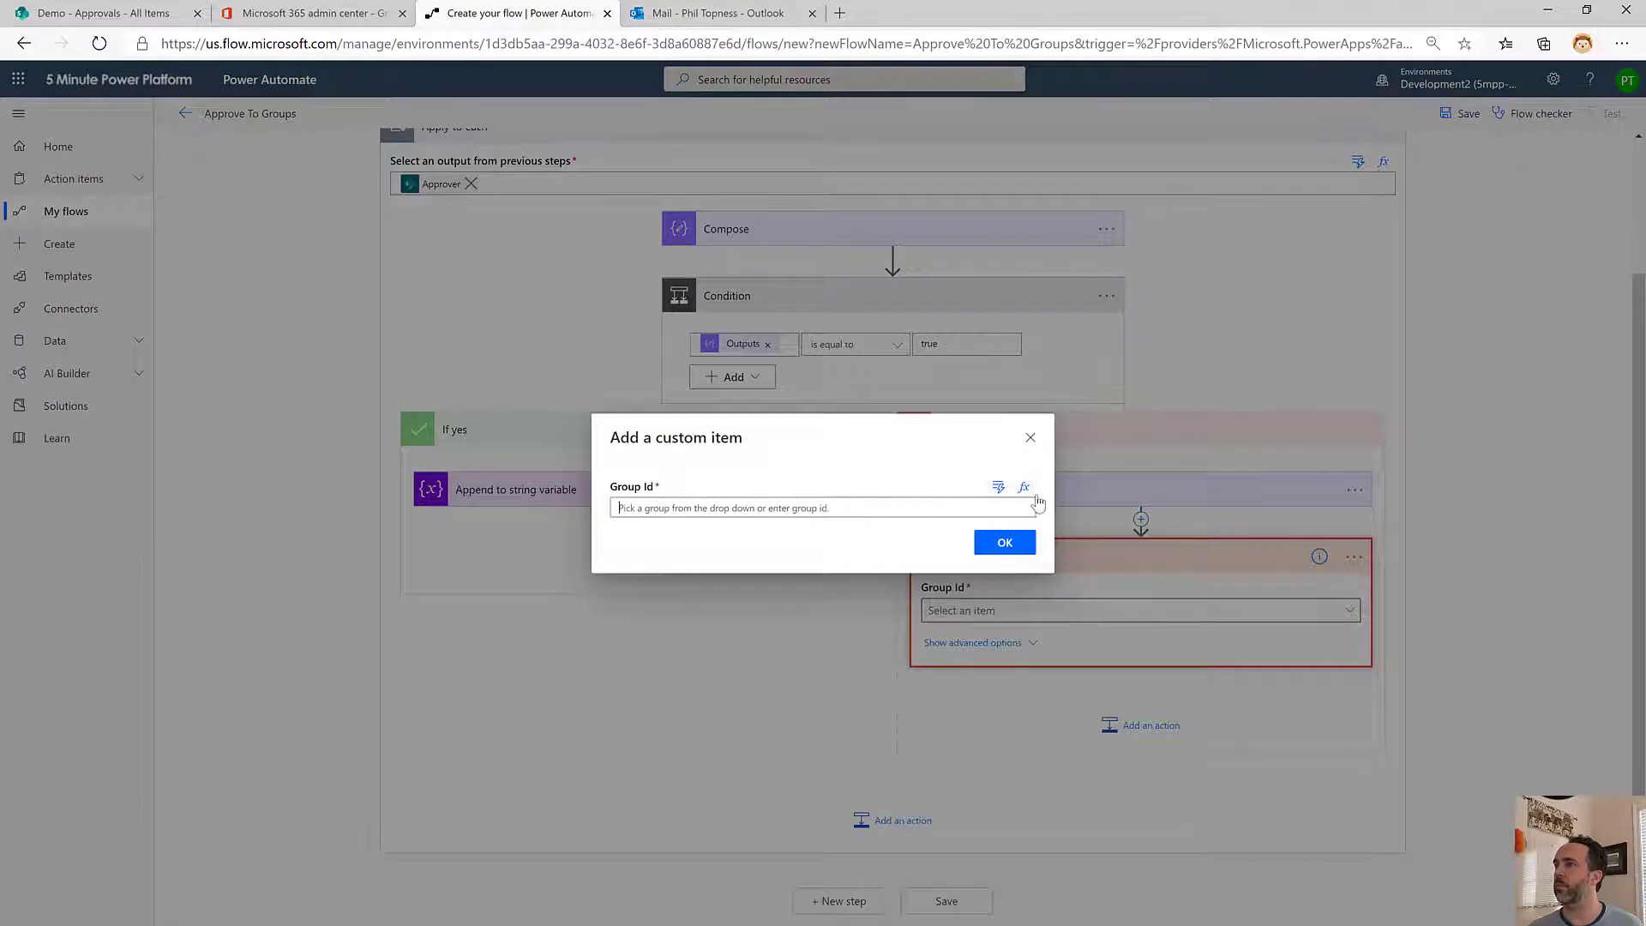
click(1024, 488)
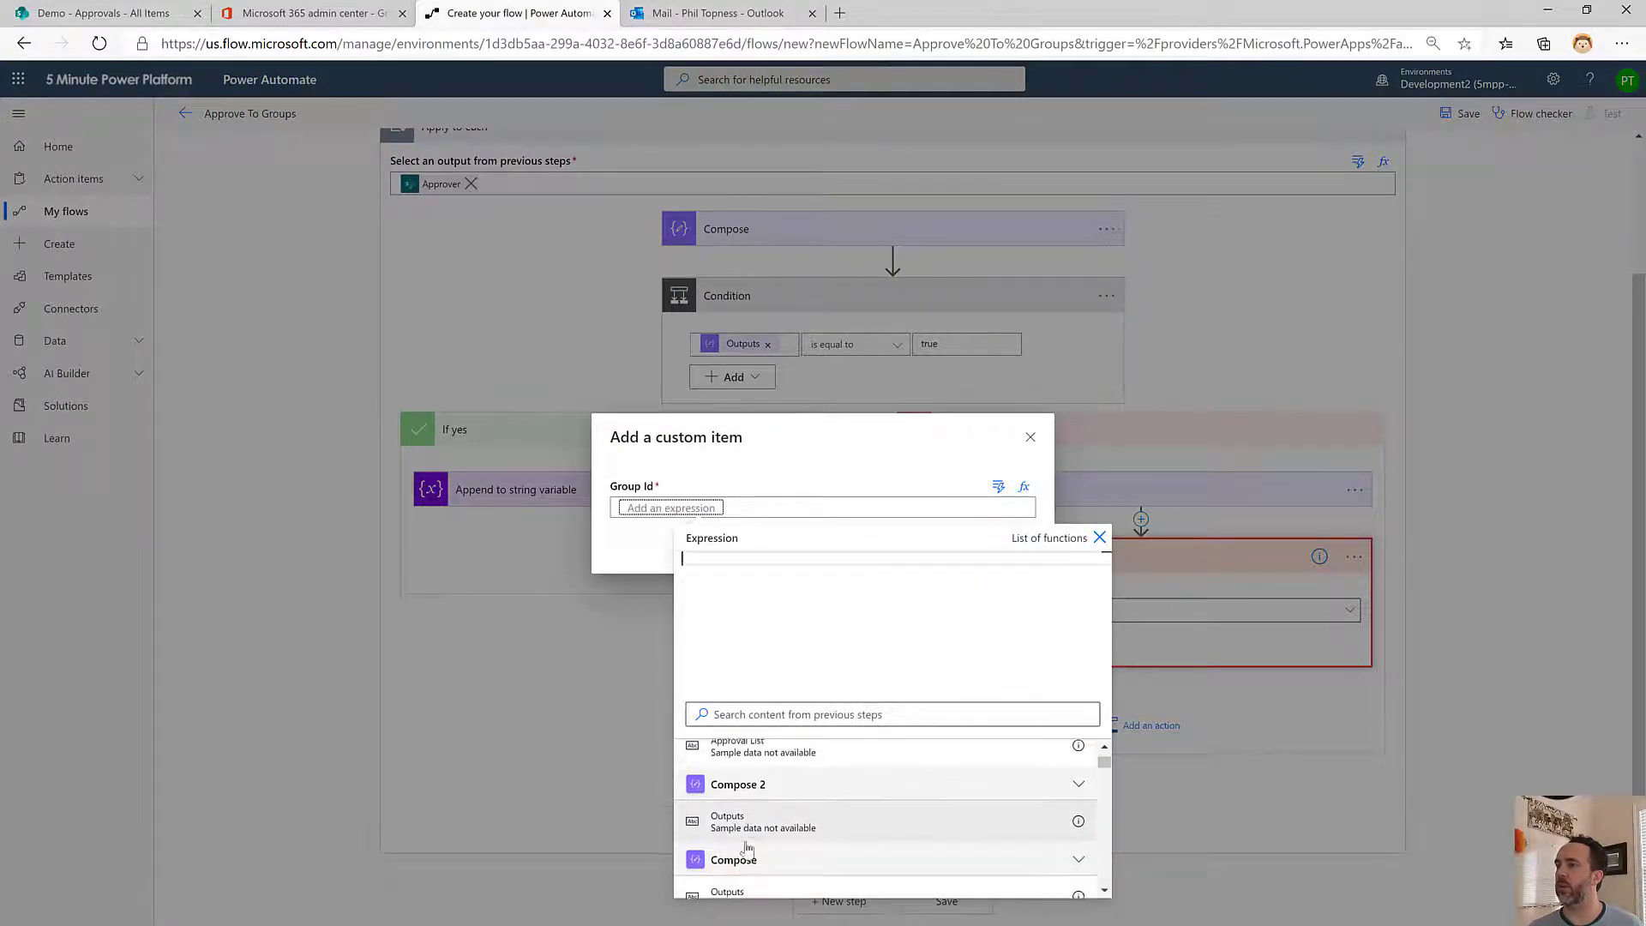
scroll(755, 836, down, 1)
click(764, 826)
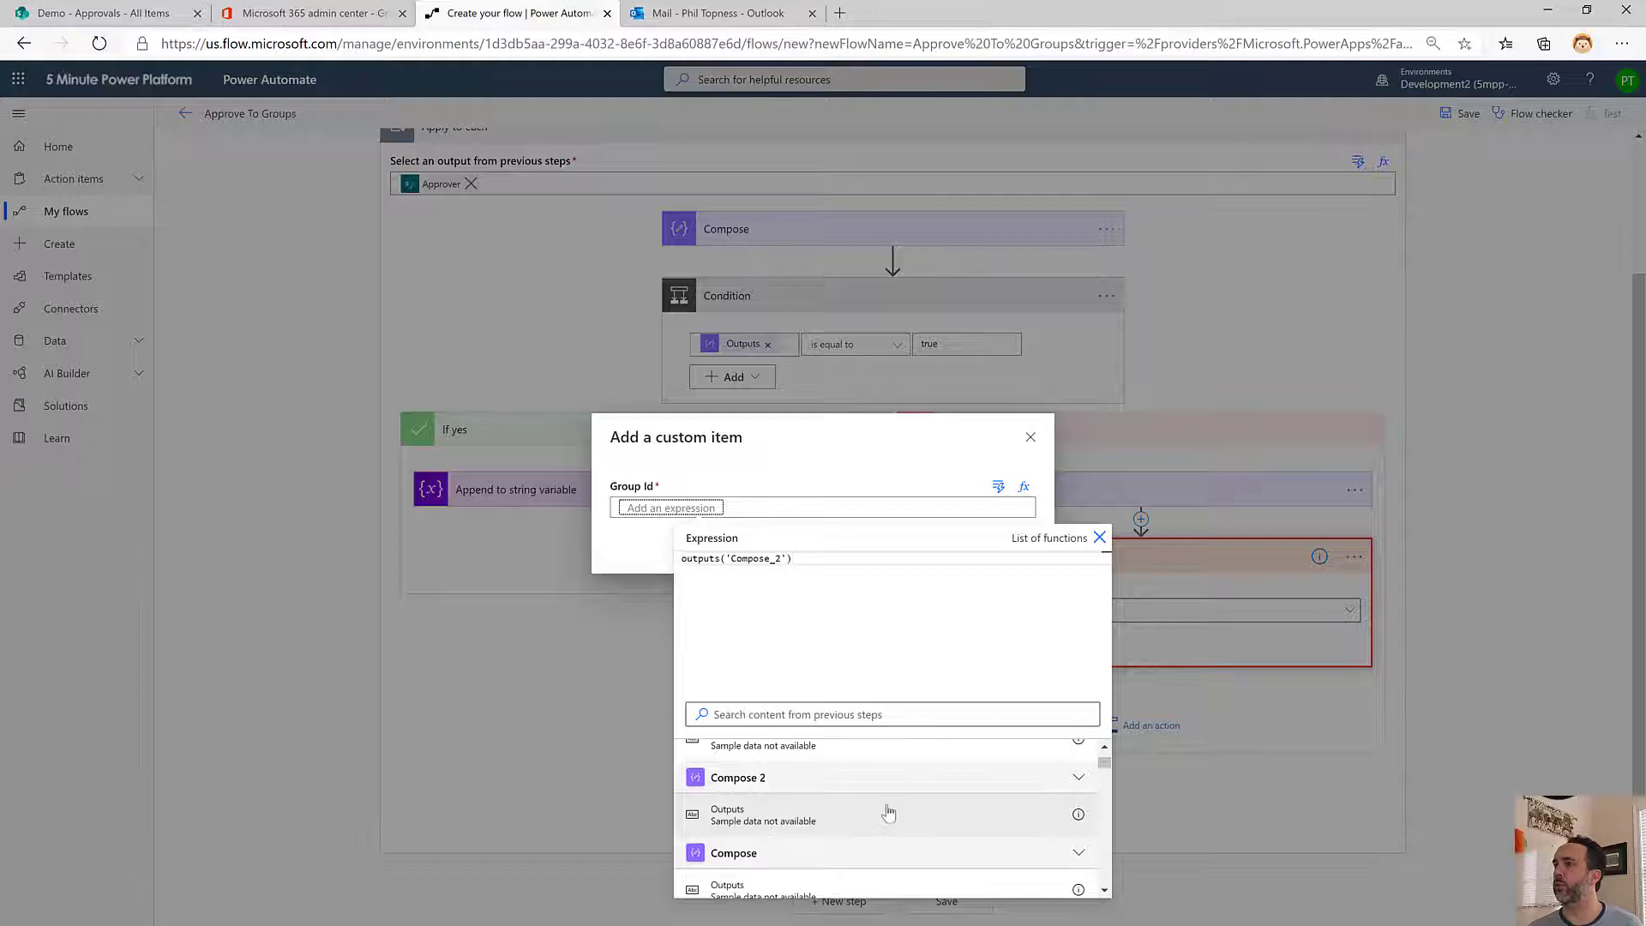
click(1051, 463)
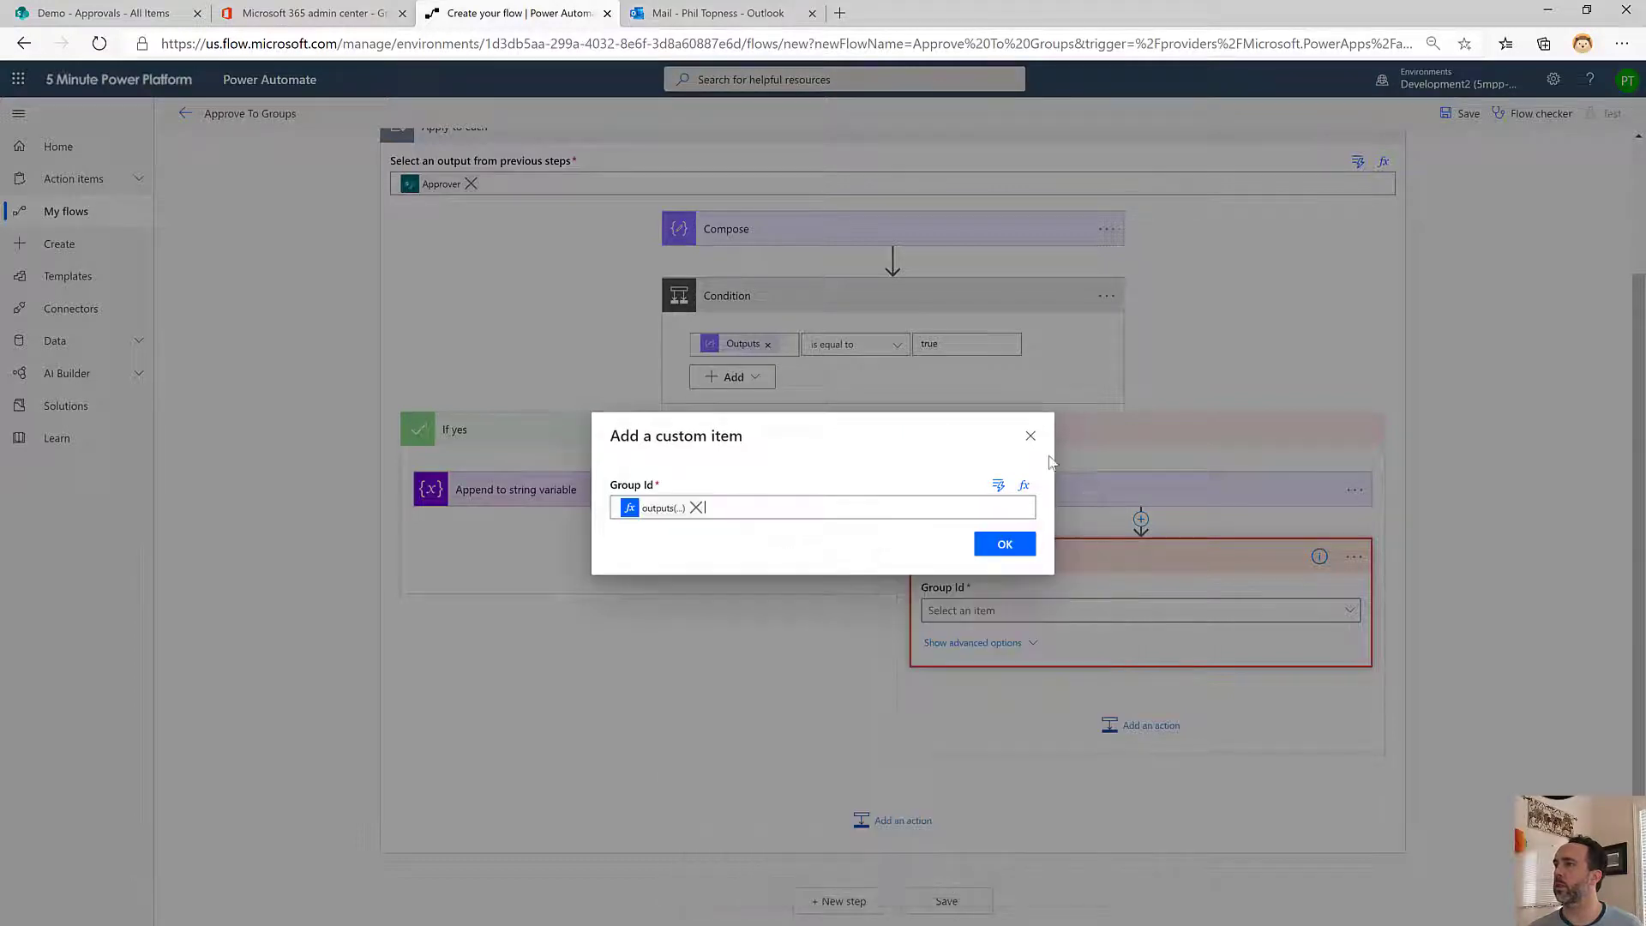
click(1010, 544)
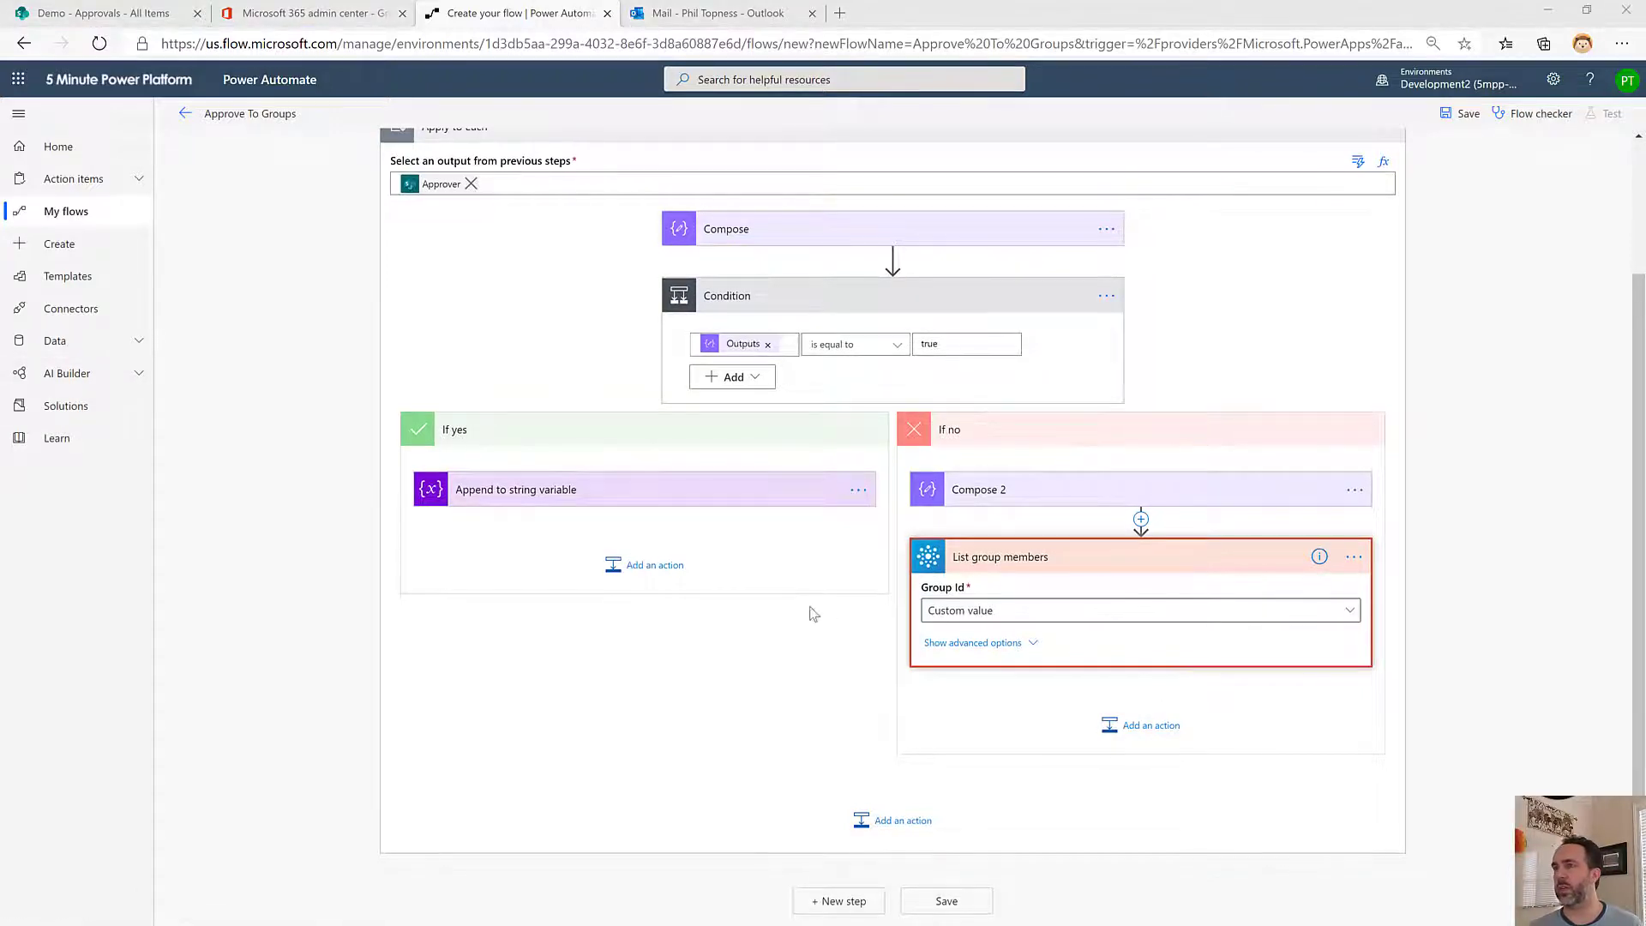
Add an Apply to each loop over the List group members value output
click(1151, 726)
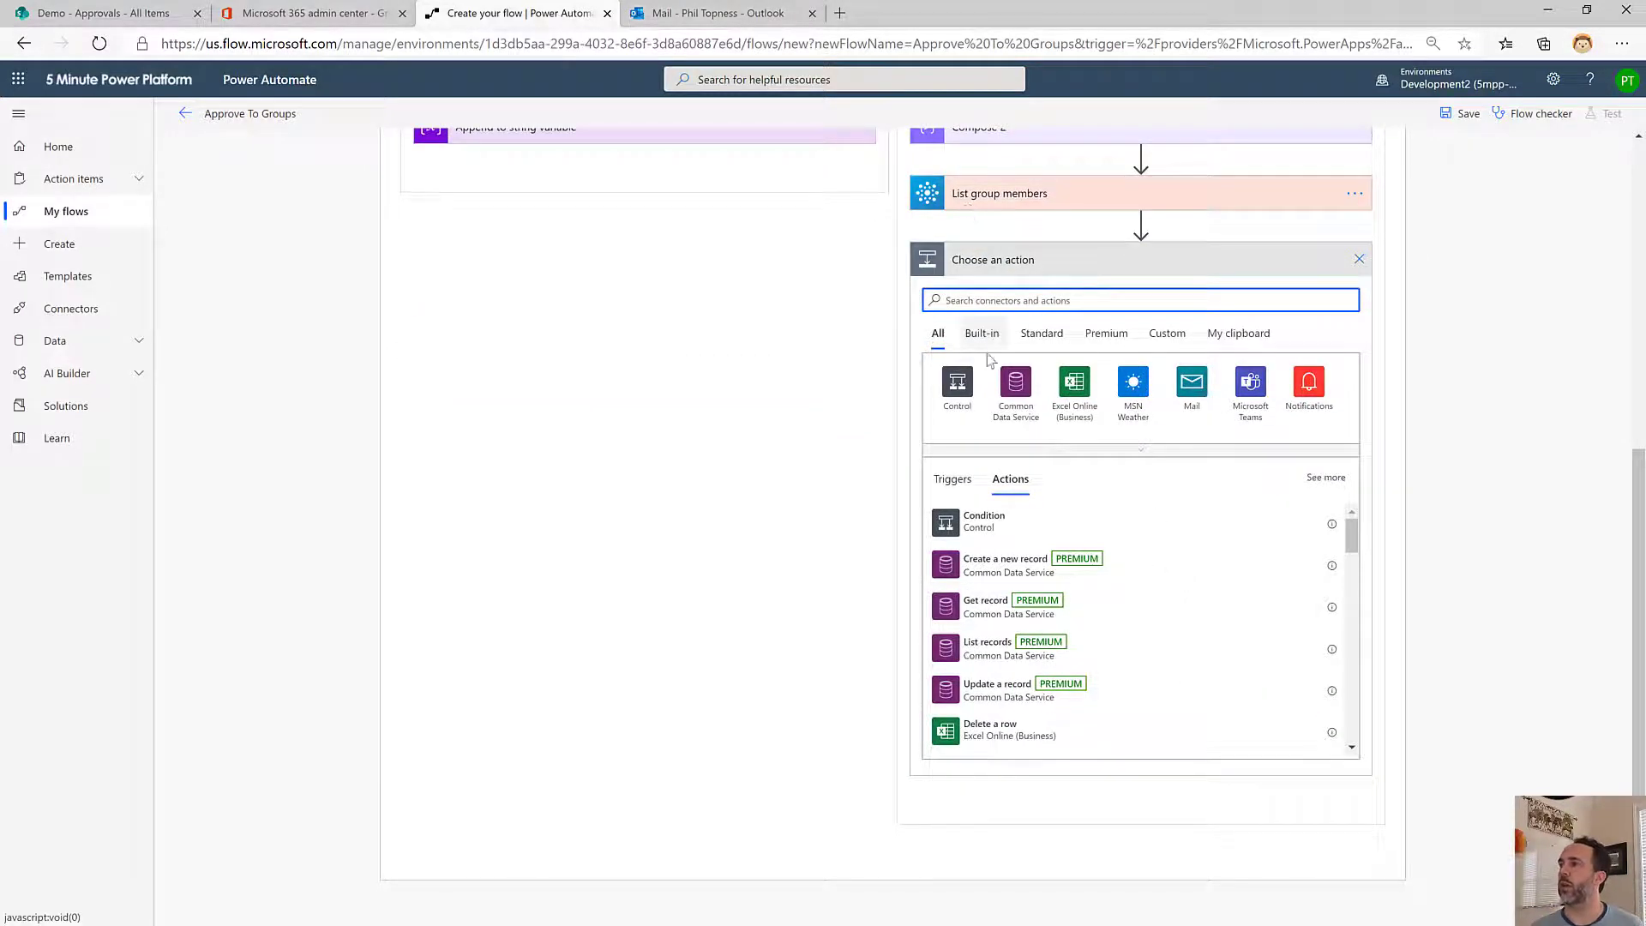
click(956, 381)
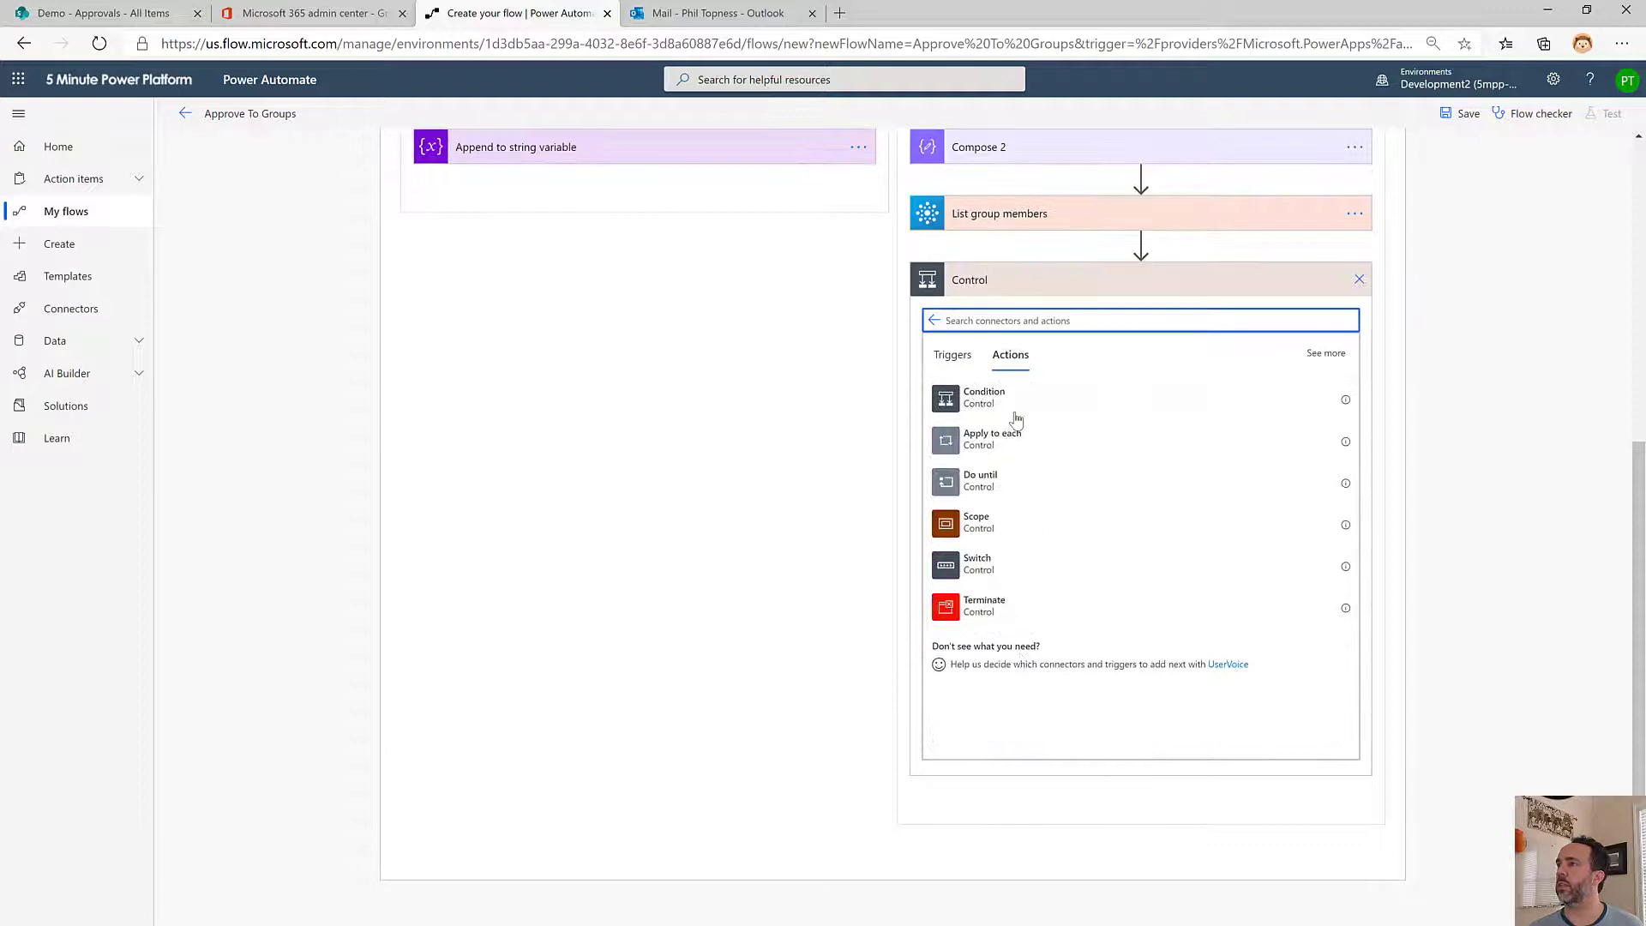
click(1060, 417)
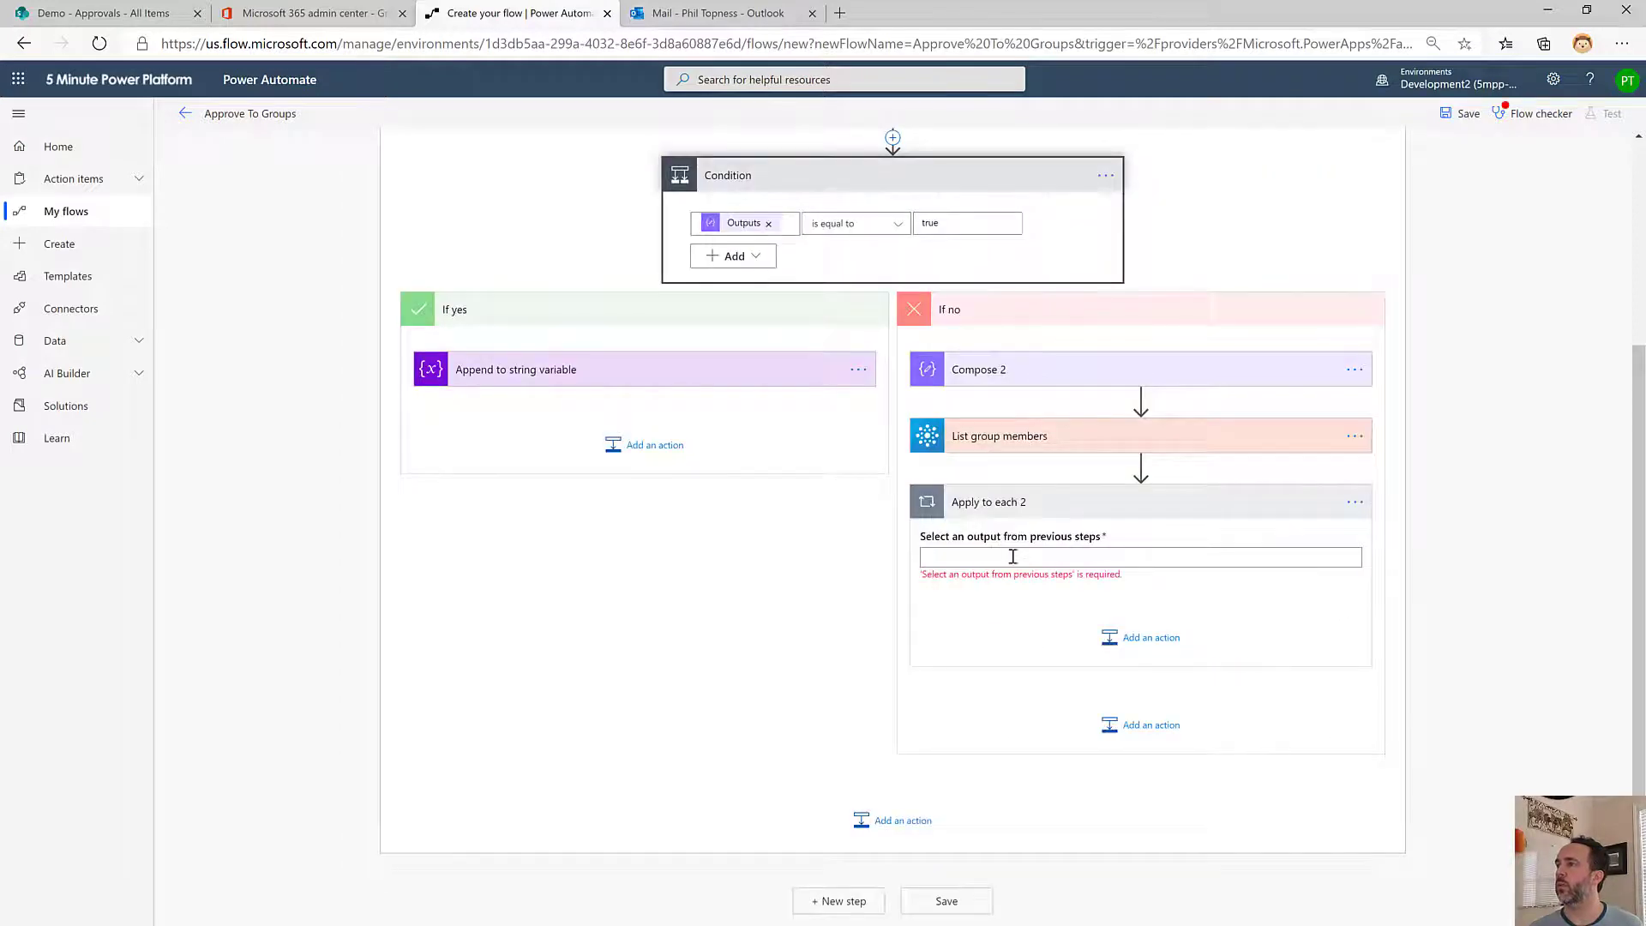
click(1013, 557)
click(1323, 537)
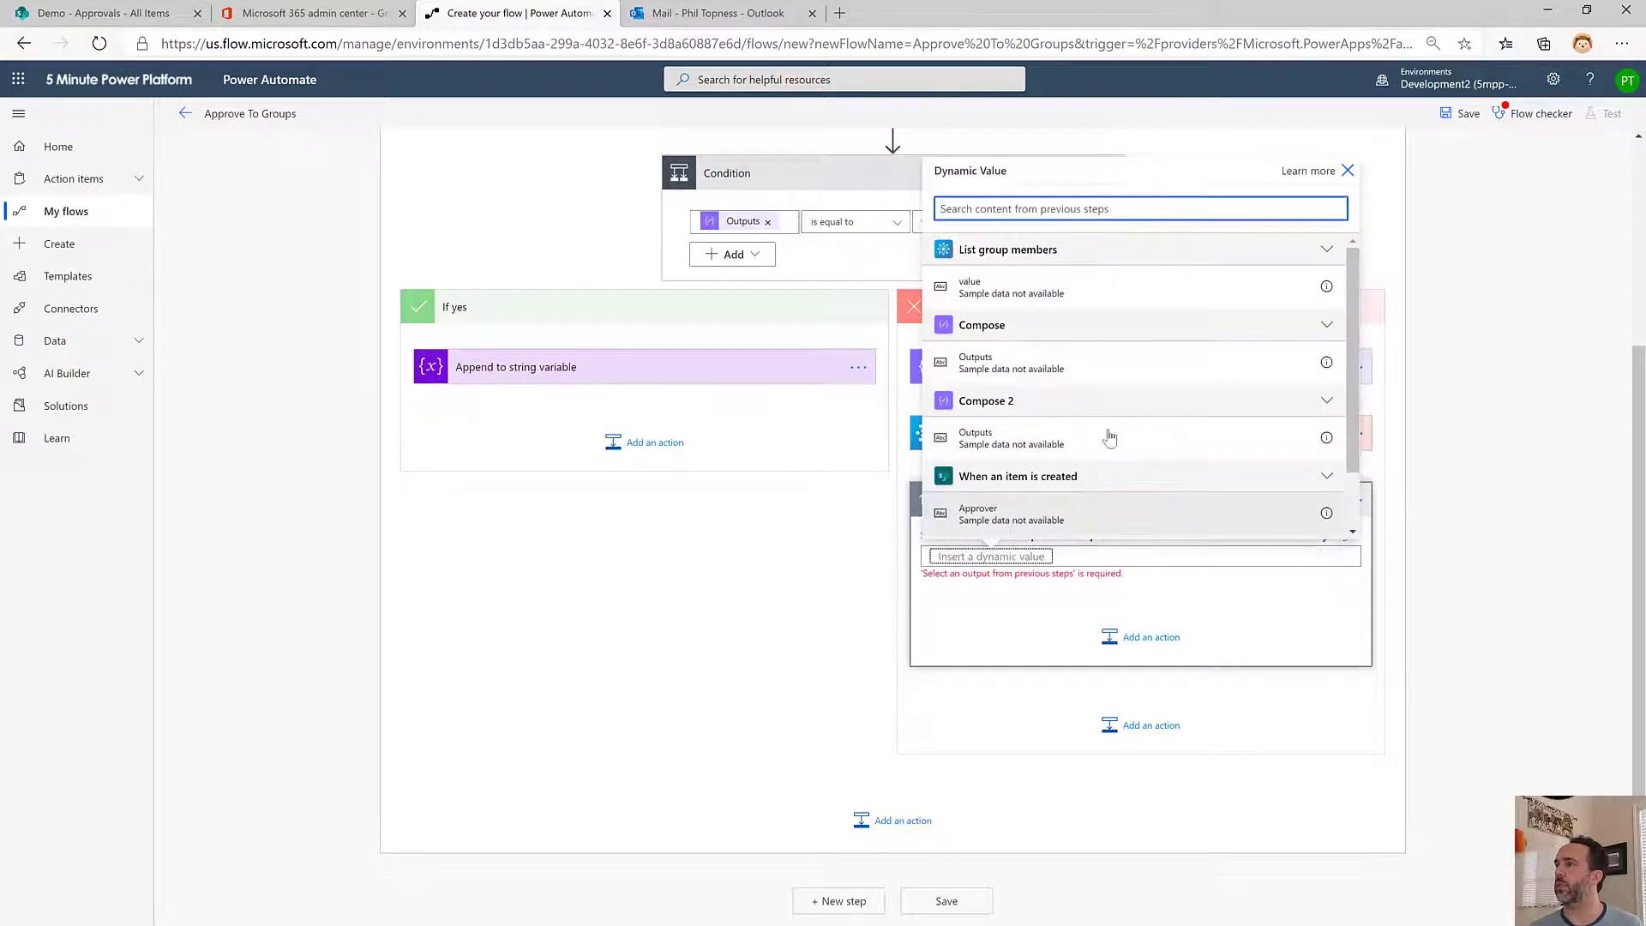
click(1033, 290)
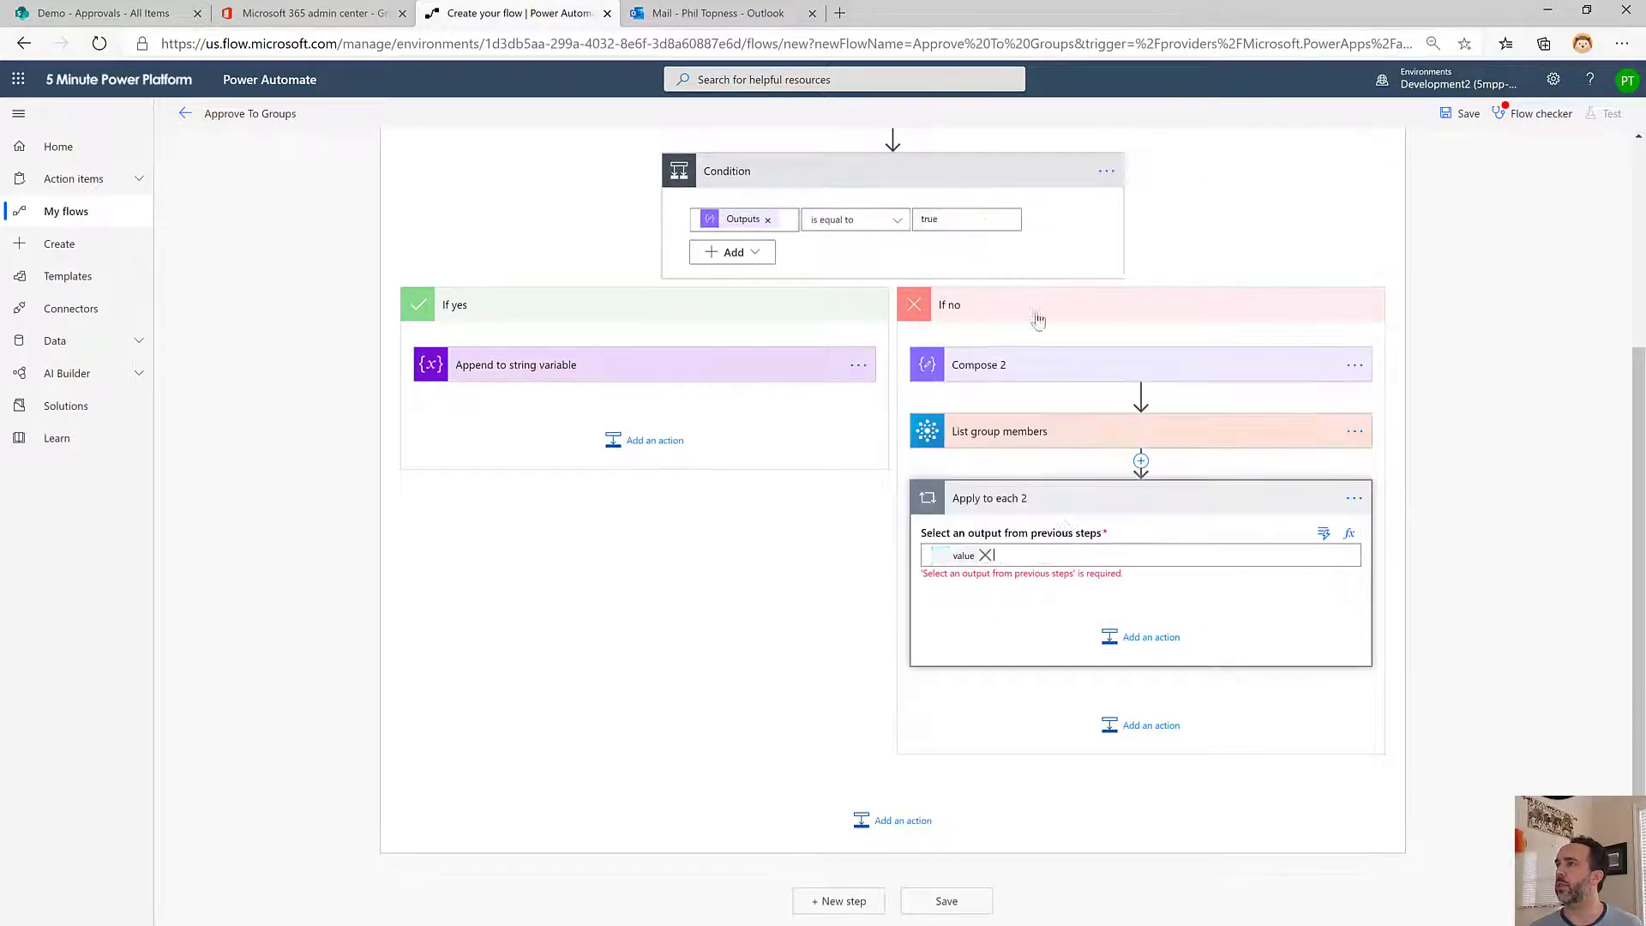
Inside the loop, append each member's Mail to the Approval List string variable
click(1121, 639)
text(vari)
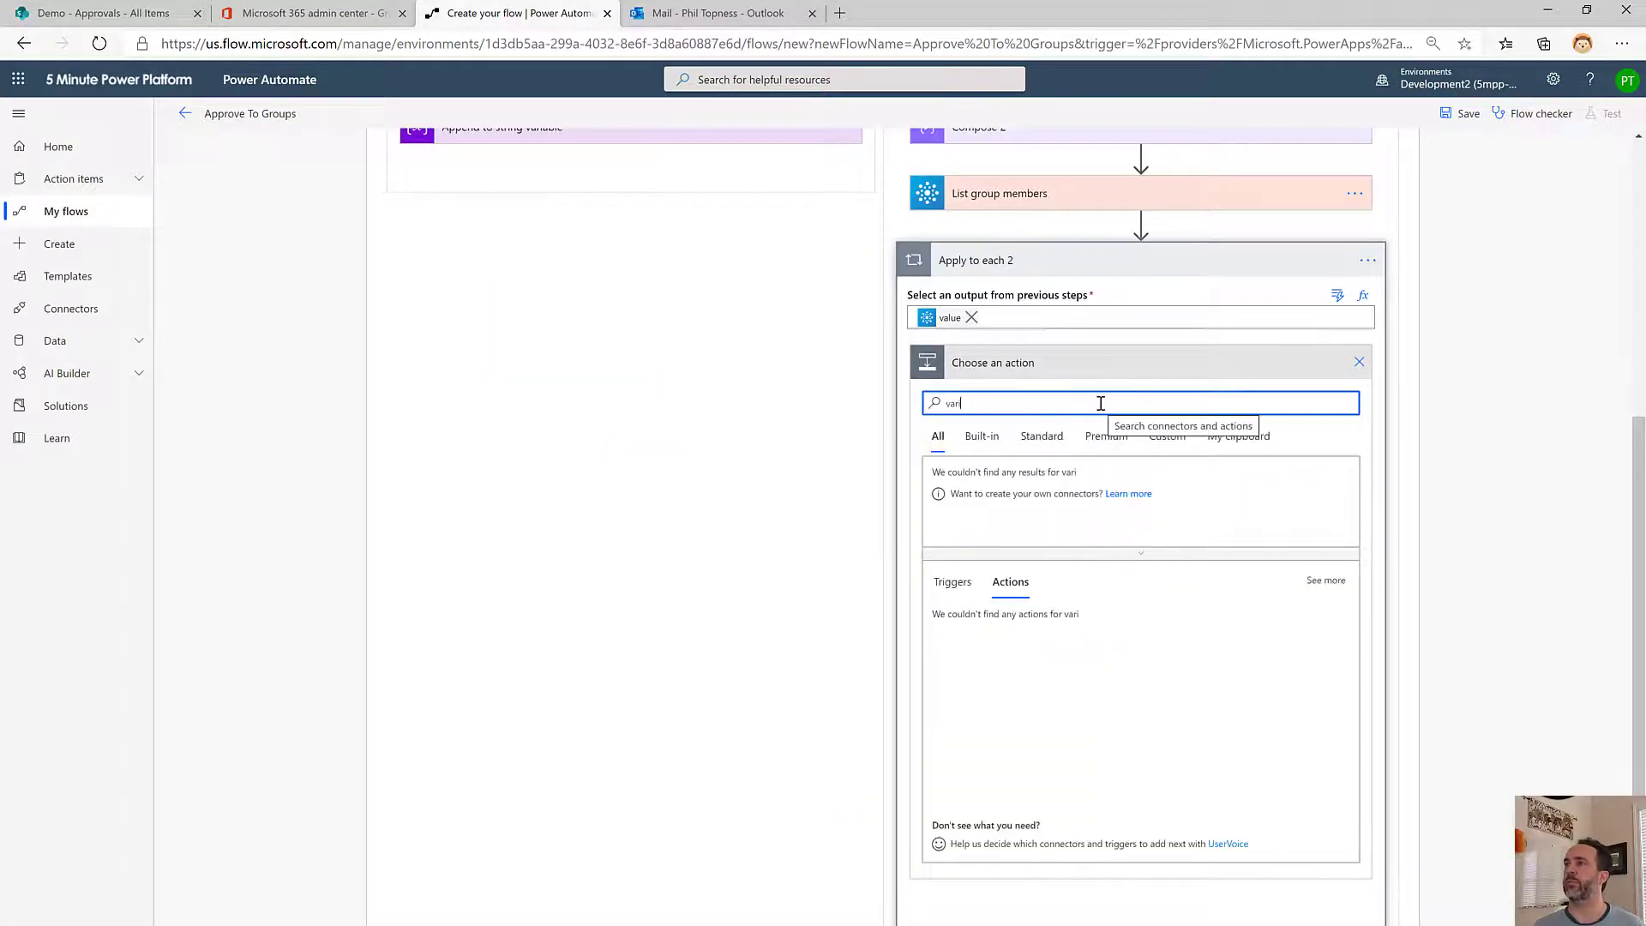
text(able)
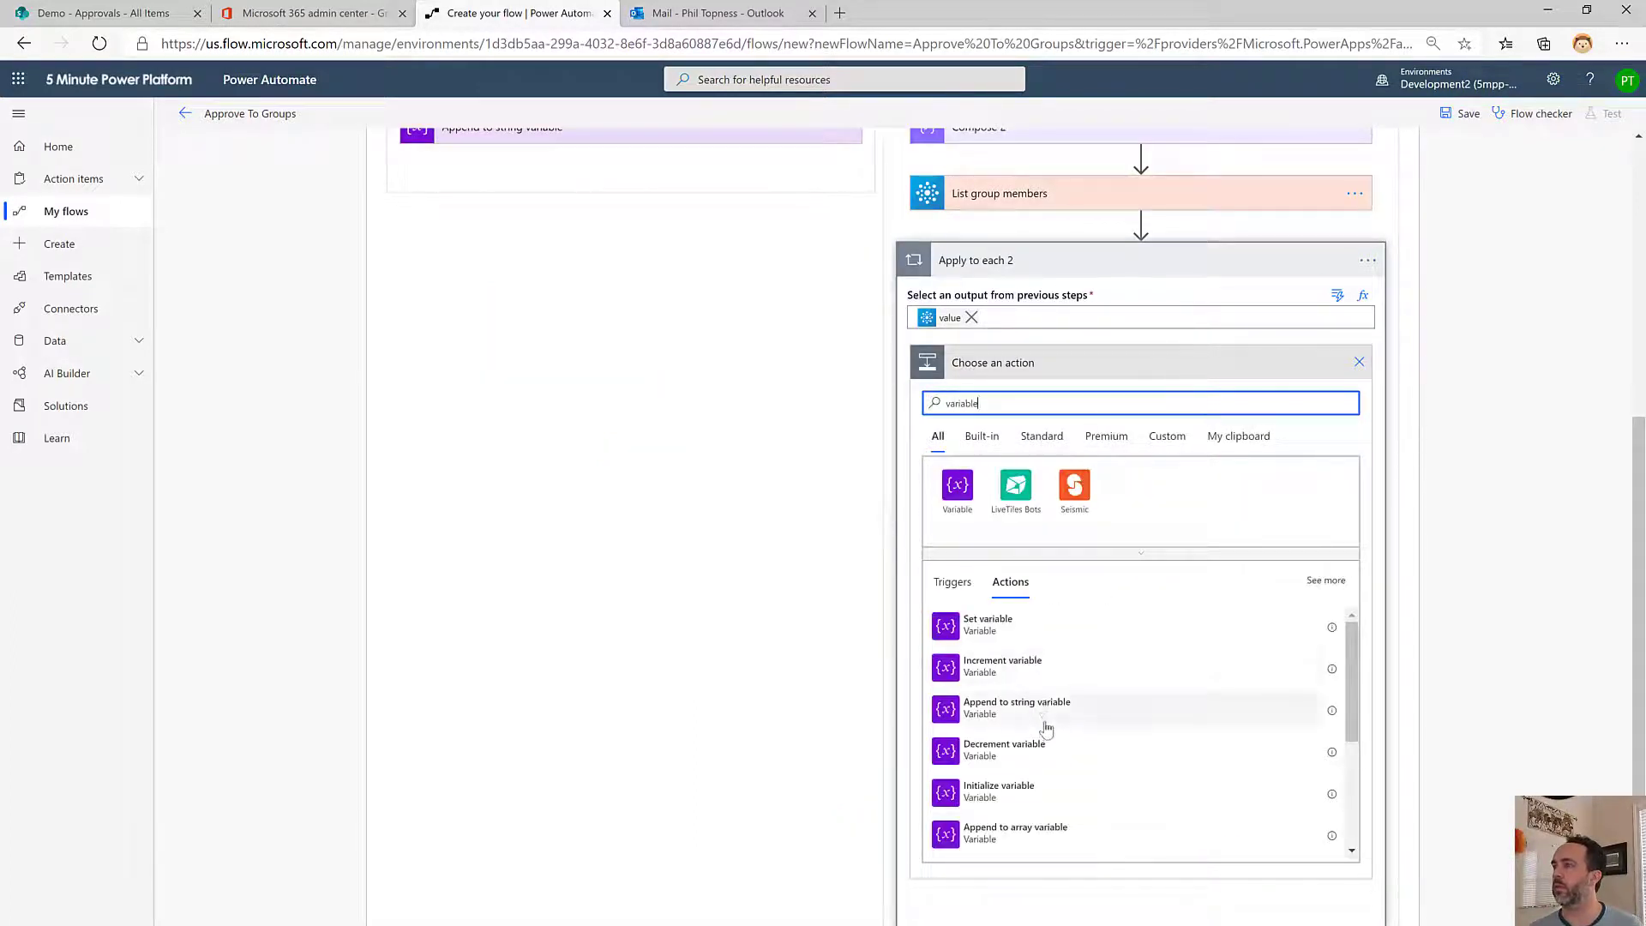
click(1046, 708)
click(1067, 513)
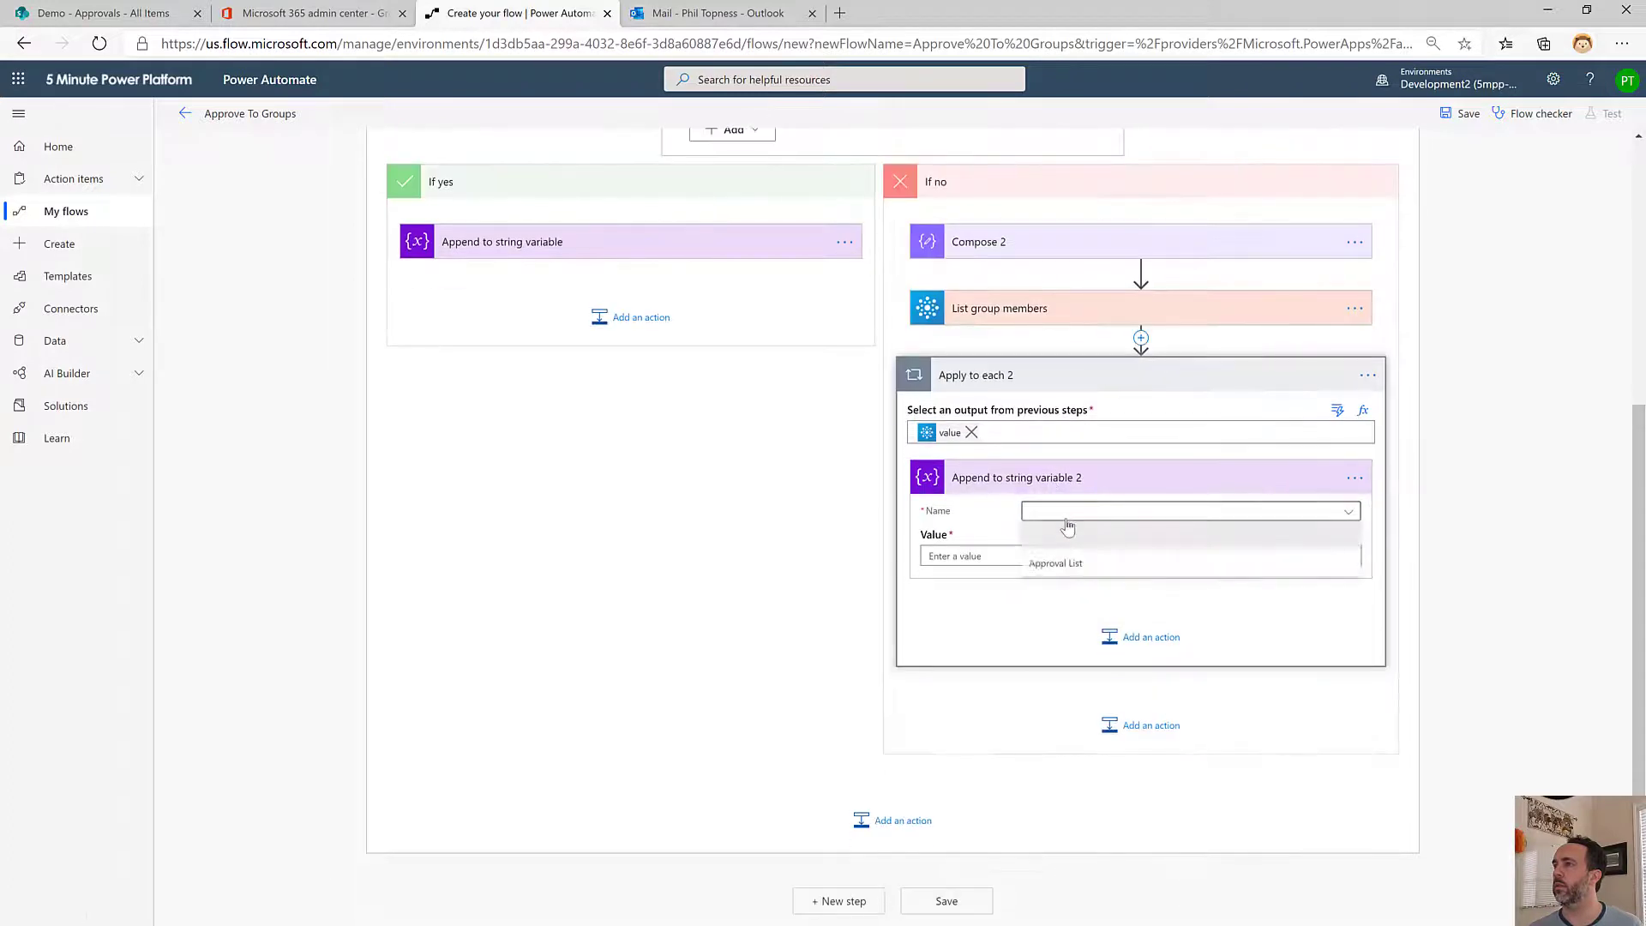
click(1059, 561)
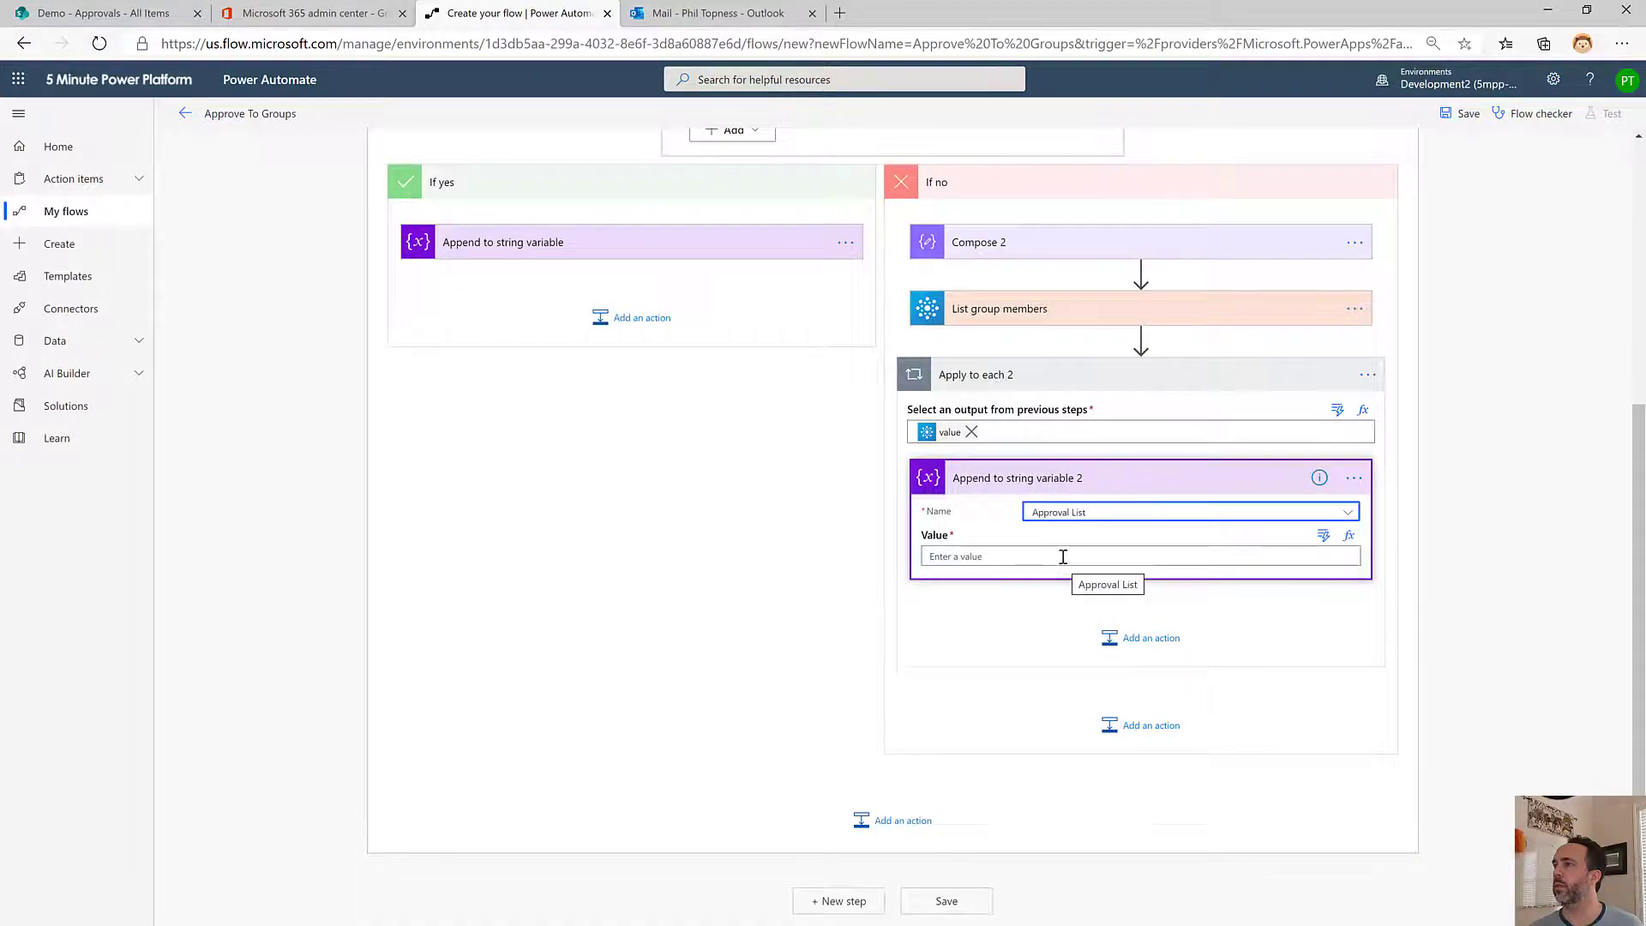
click(1324, 535)
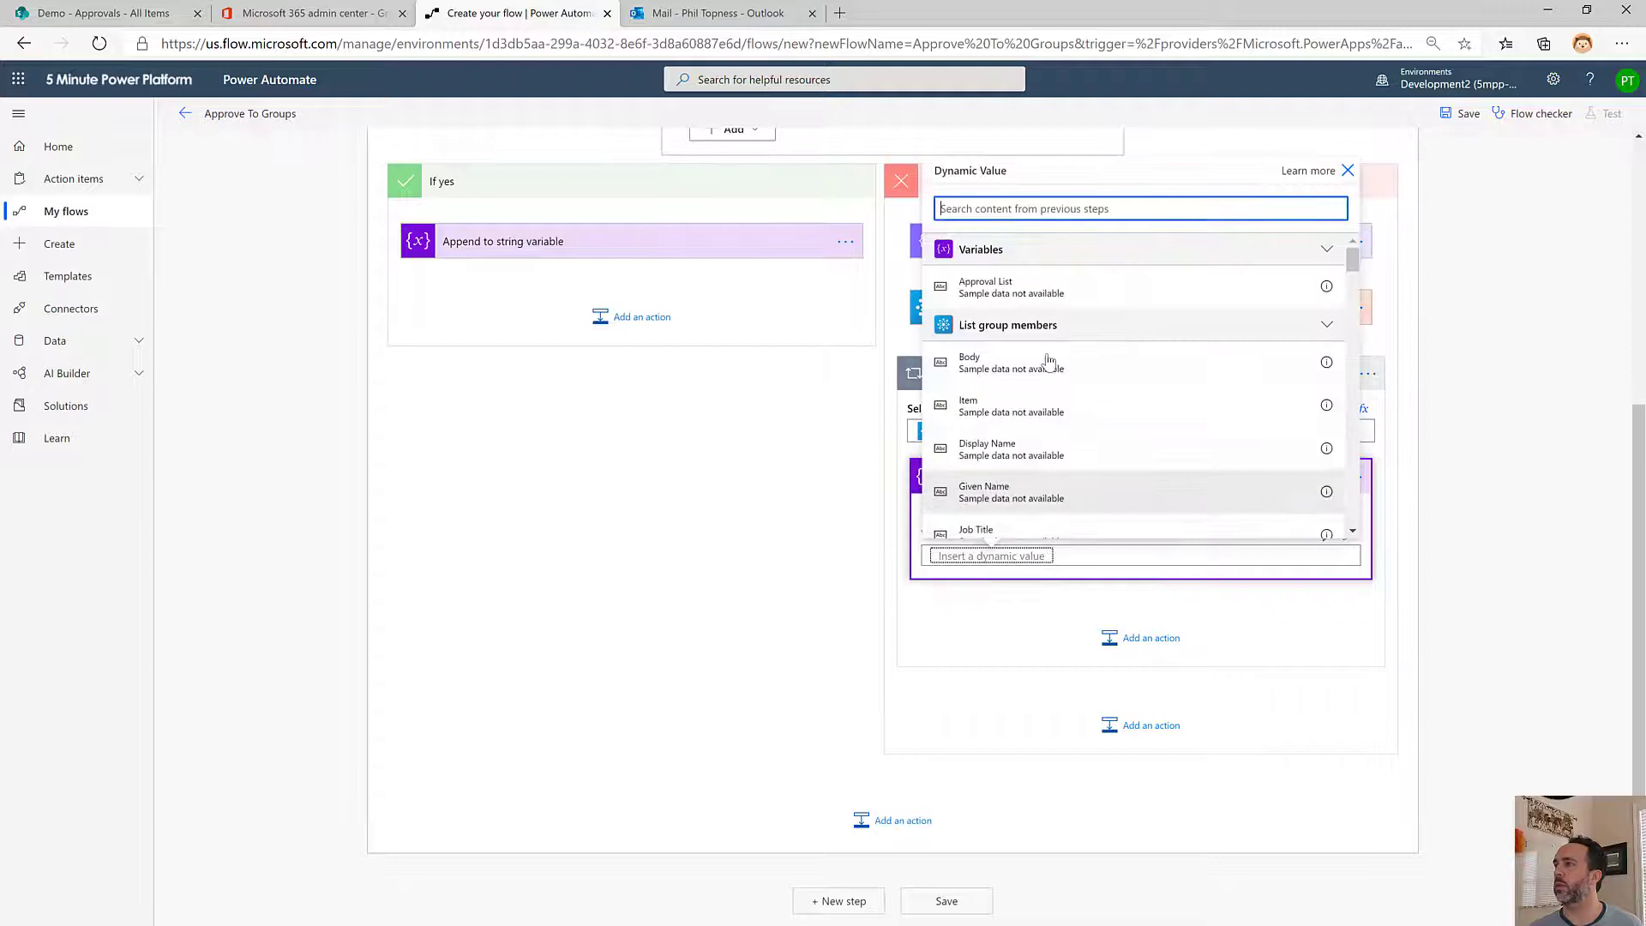
scroll(1029, 420, down, 2)
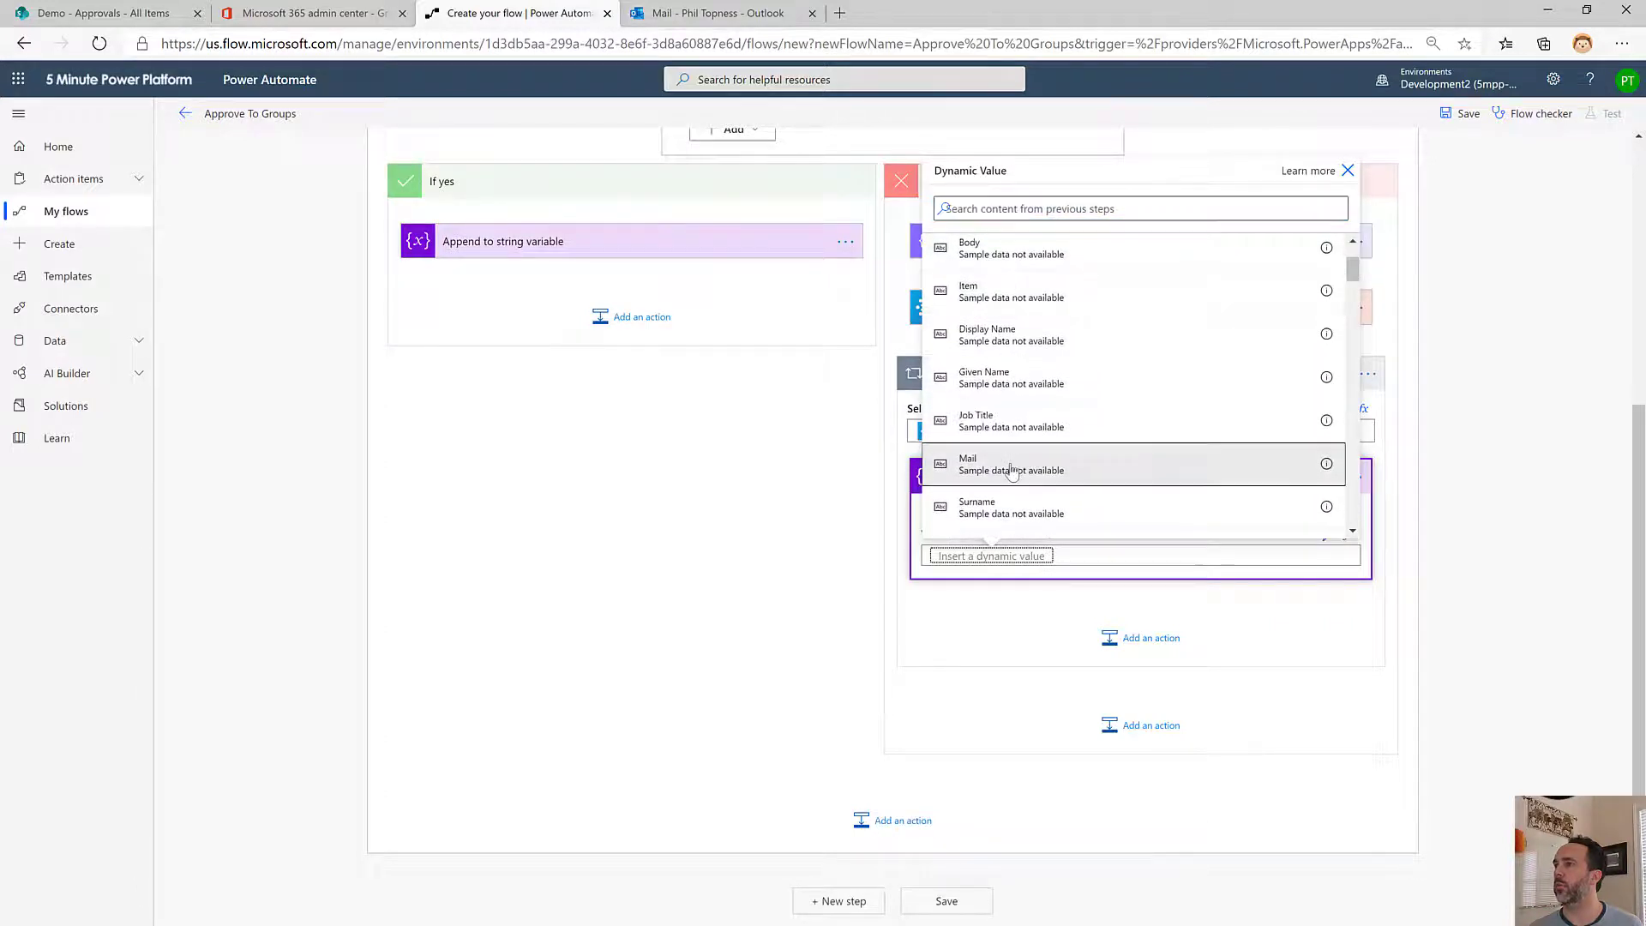
click(1013, 473)
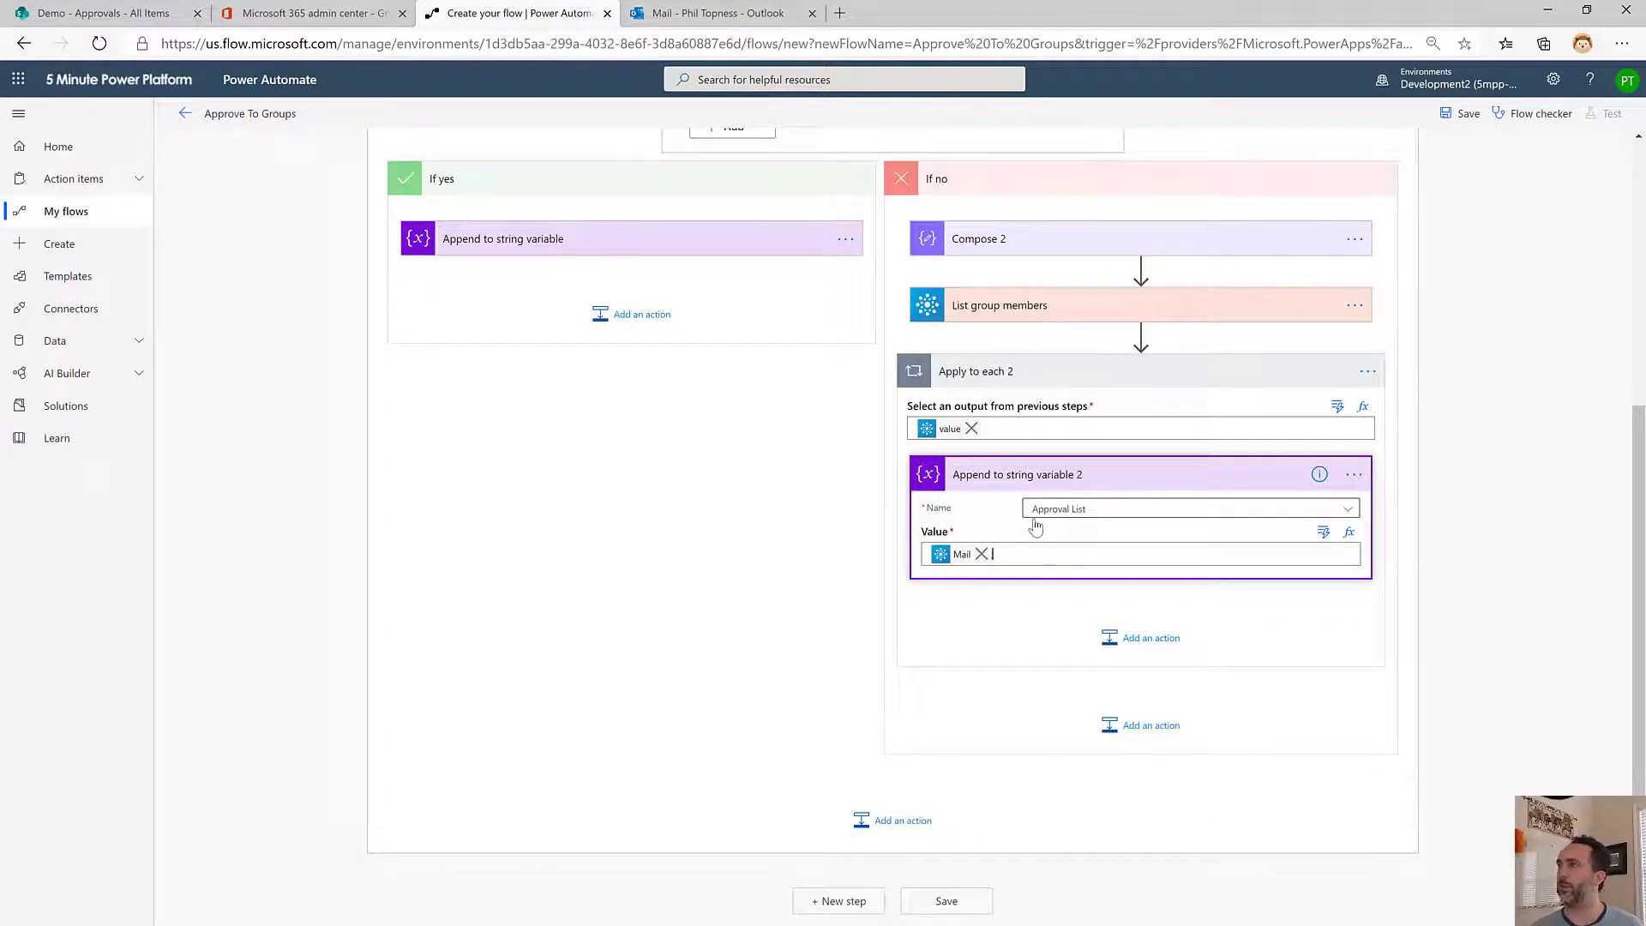
Add a semicolon after Approver Email in the If yes append step and save the flow
text(;)
click(1458, 114)
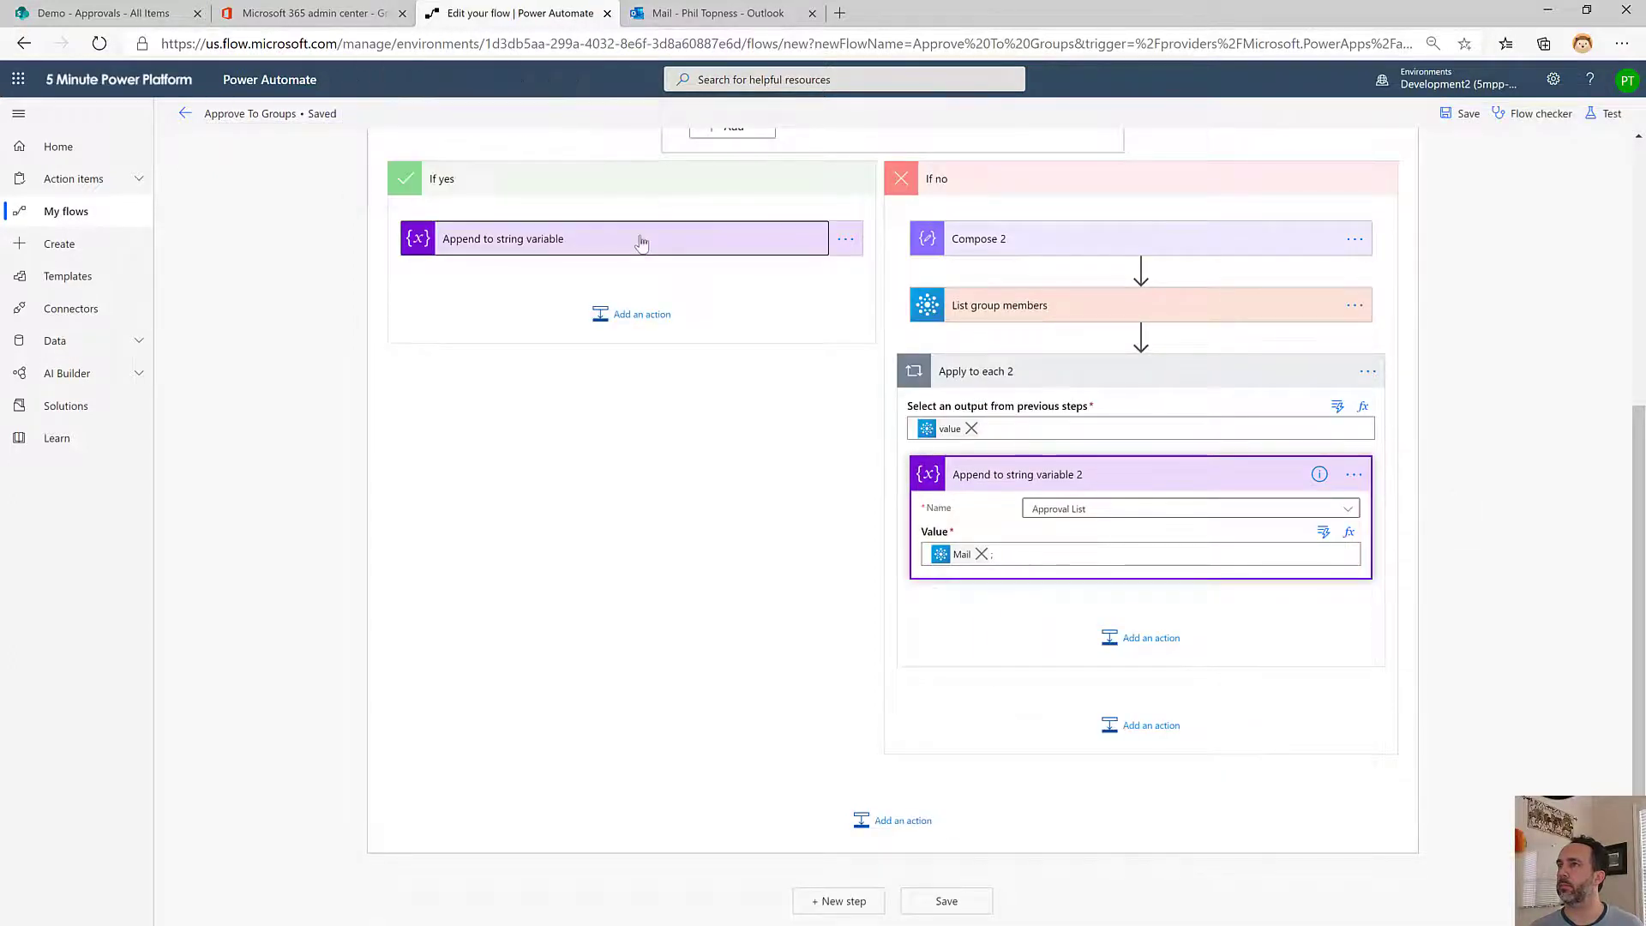
click(640, 242)
click(640, 319)
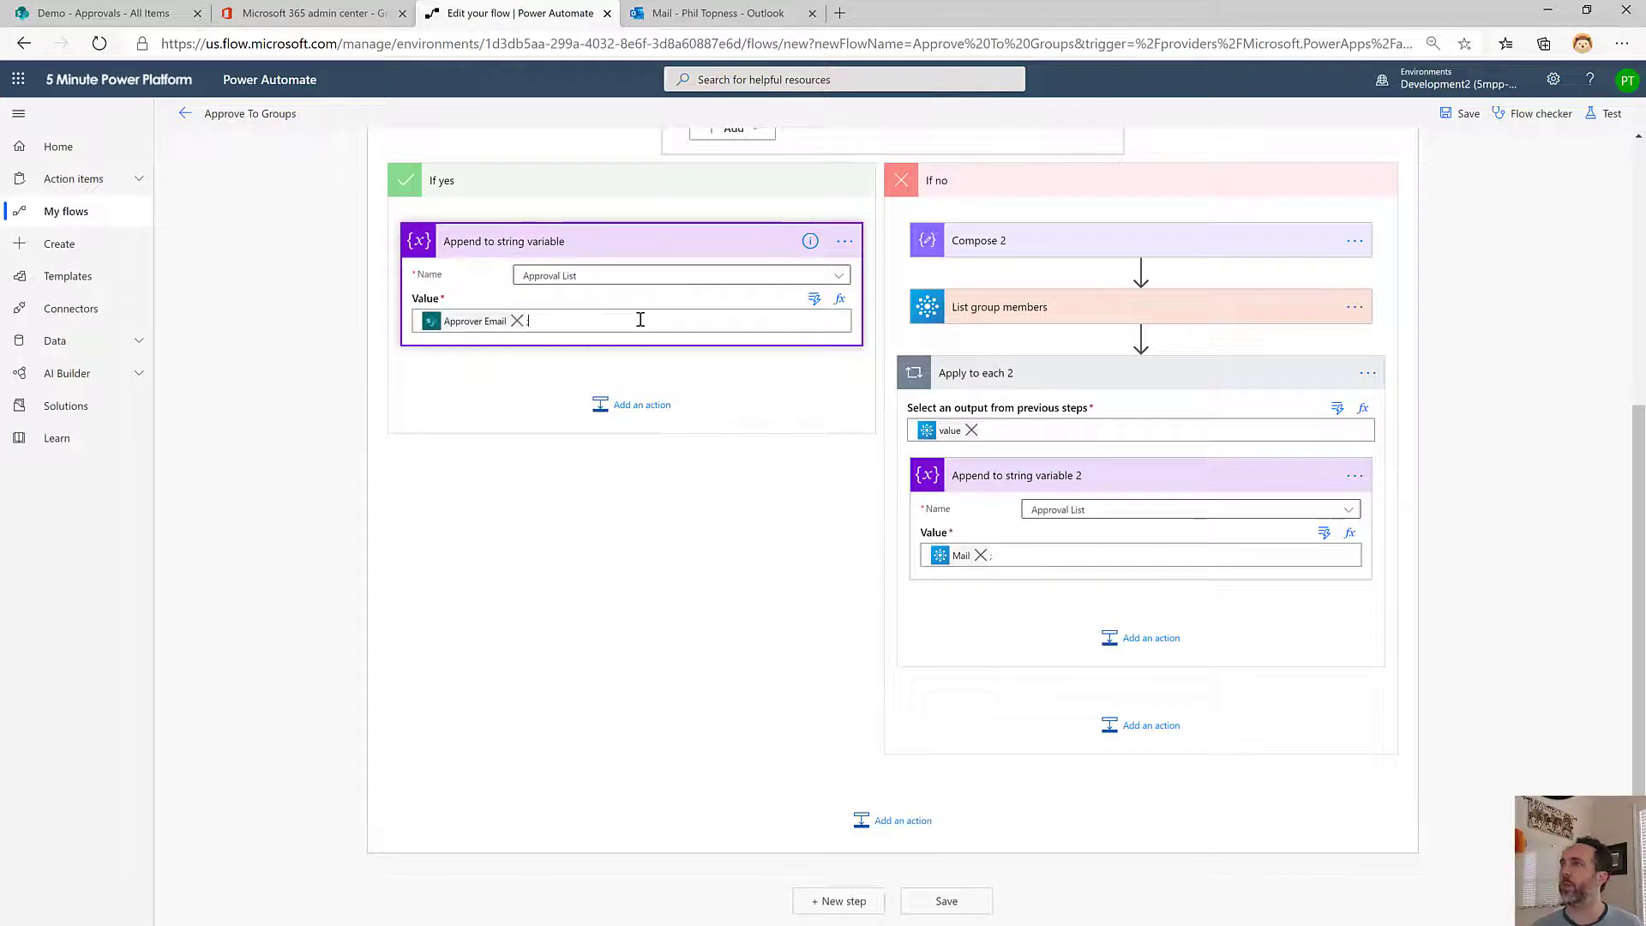
text(;)
click(1466, 116)
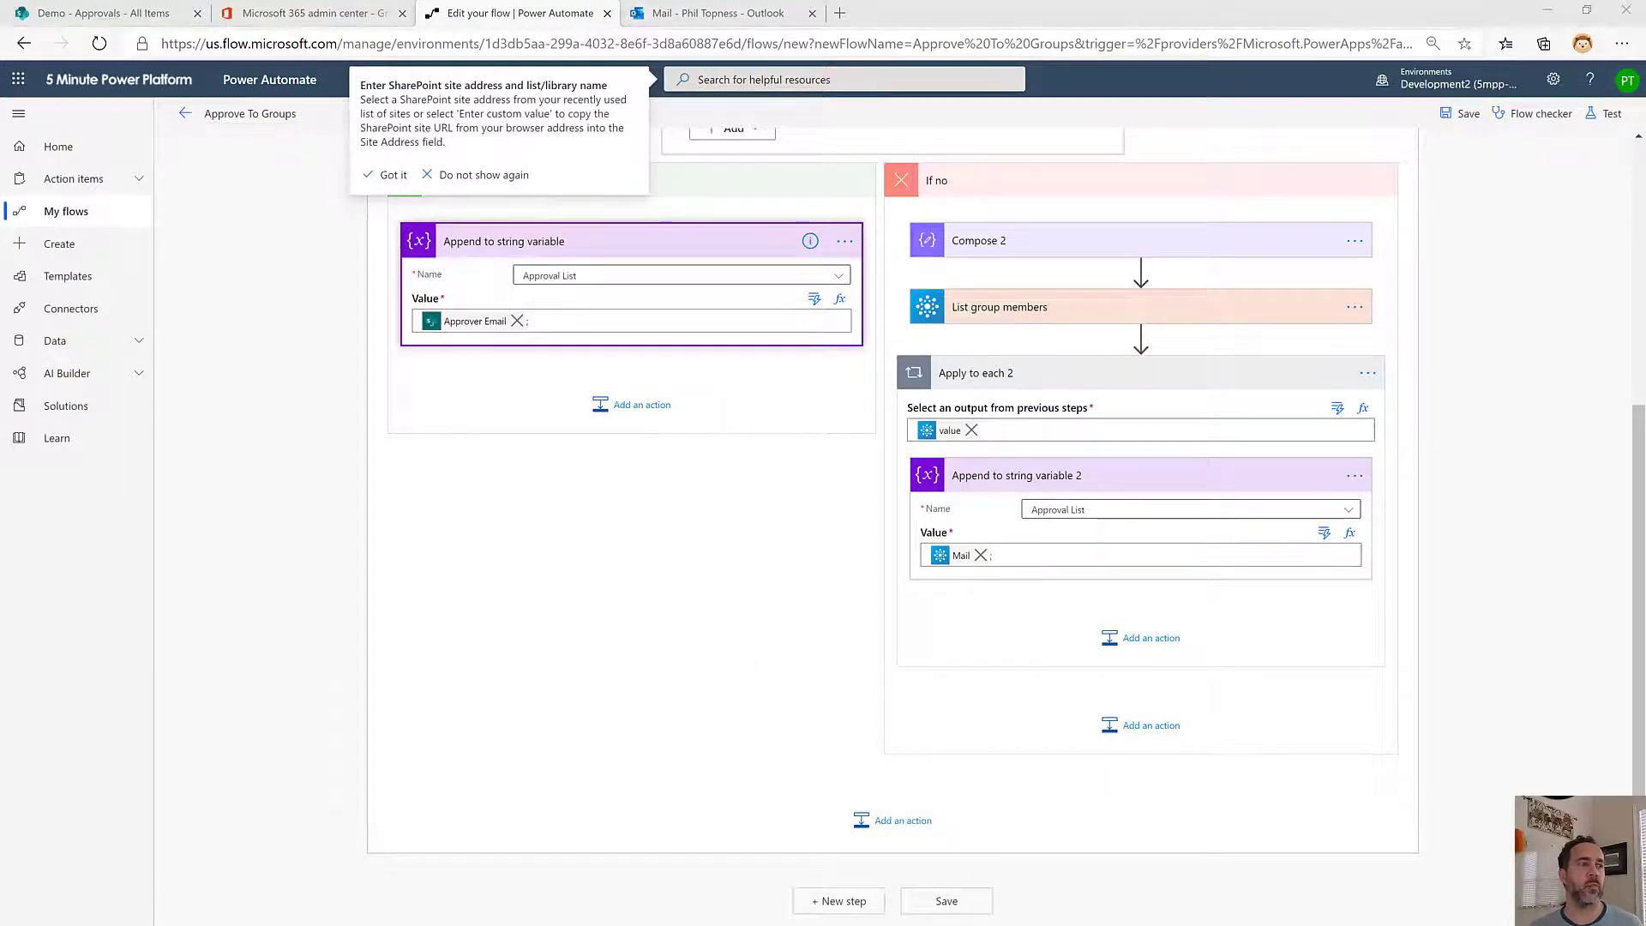
Add a Compose 3 step outputting the Approval List variable, then search for 'approval'
click(836, 902)
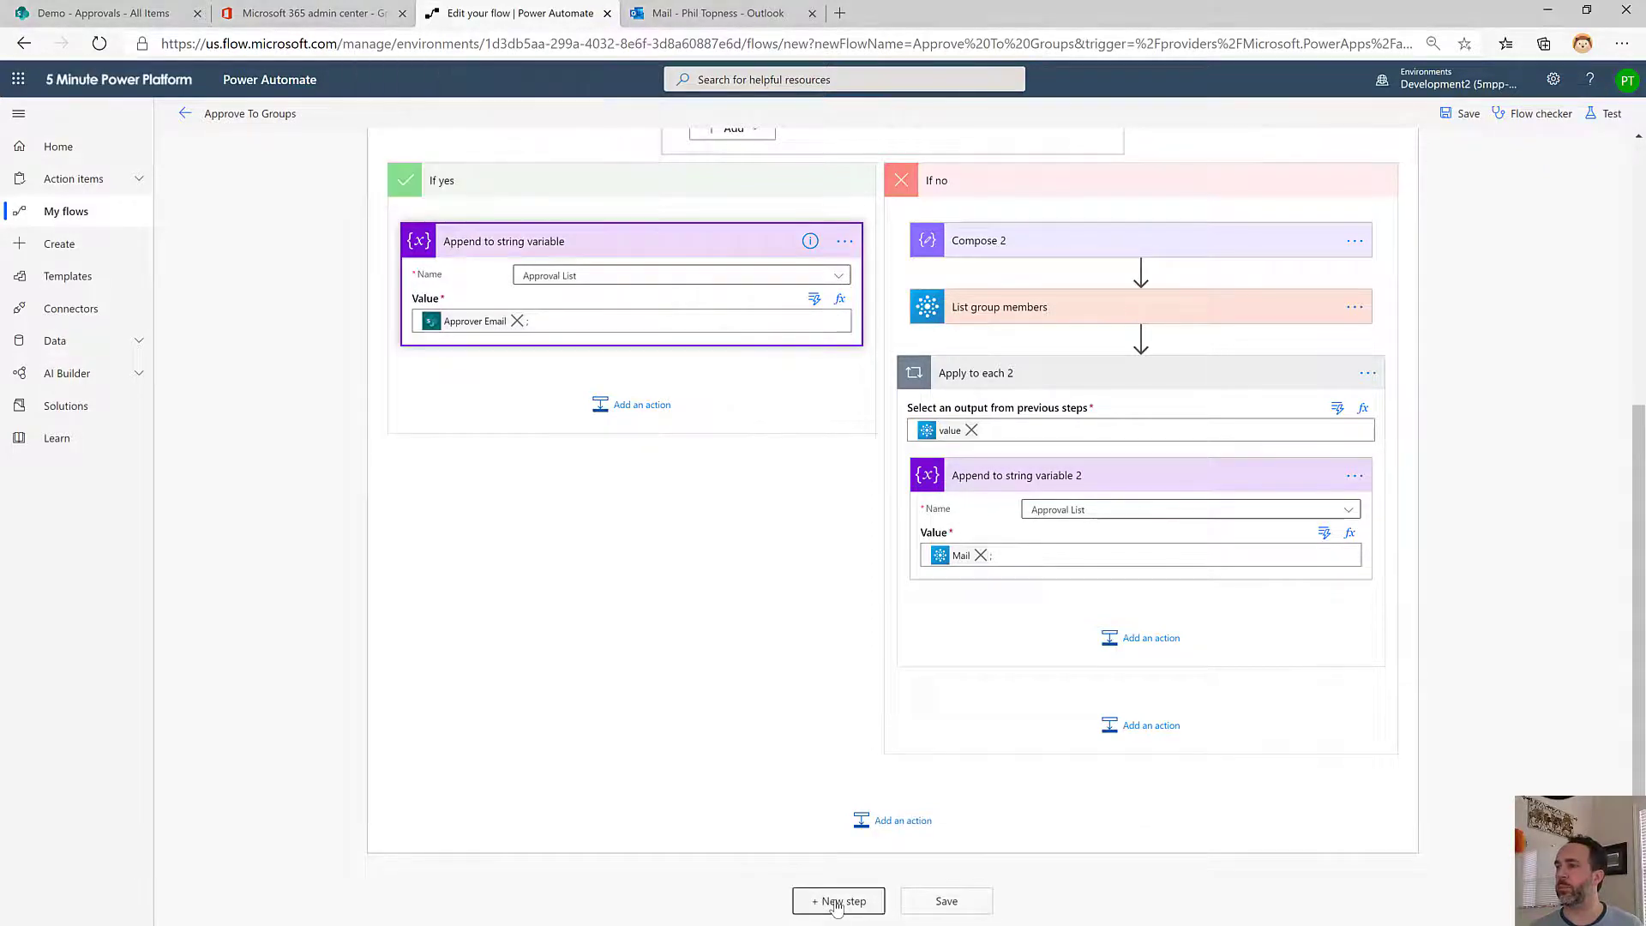
text(compo)
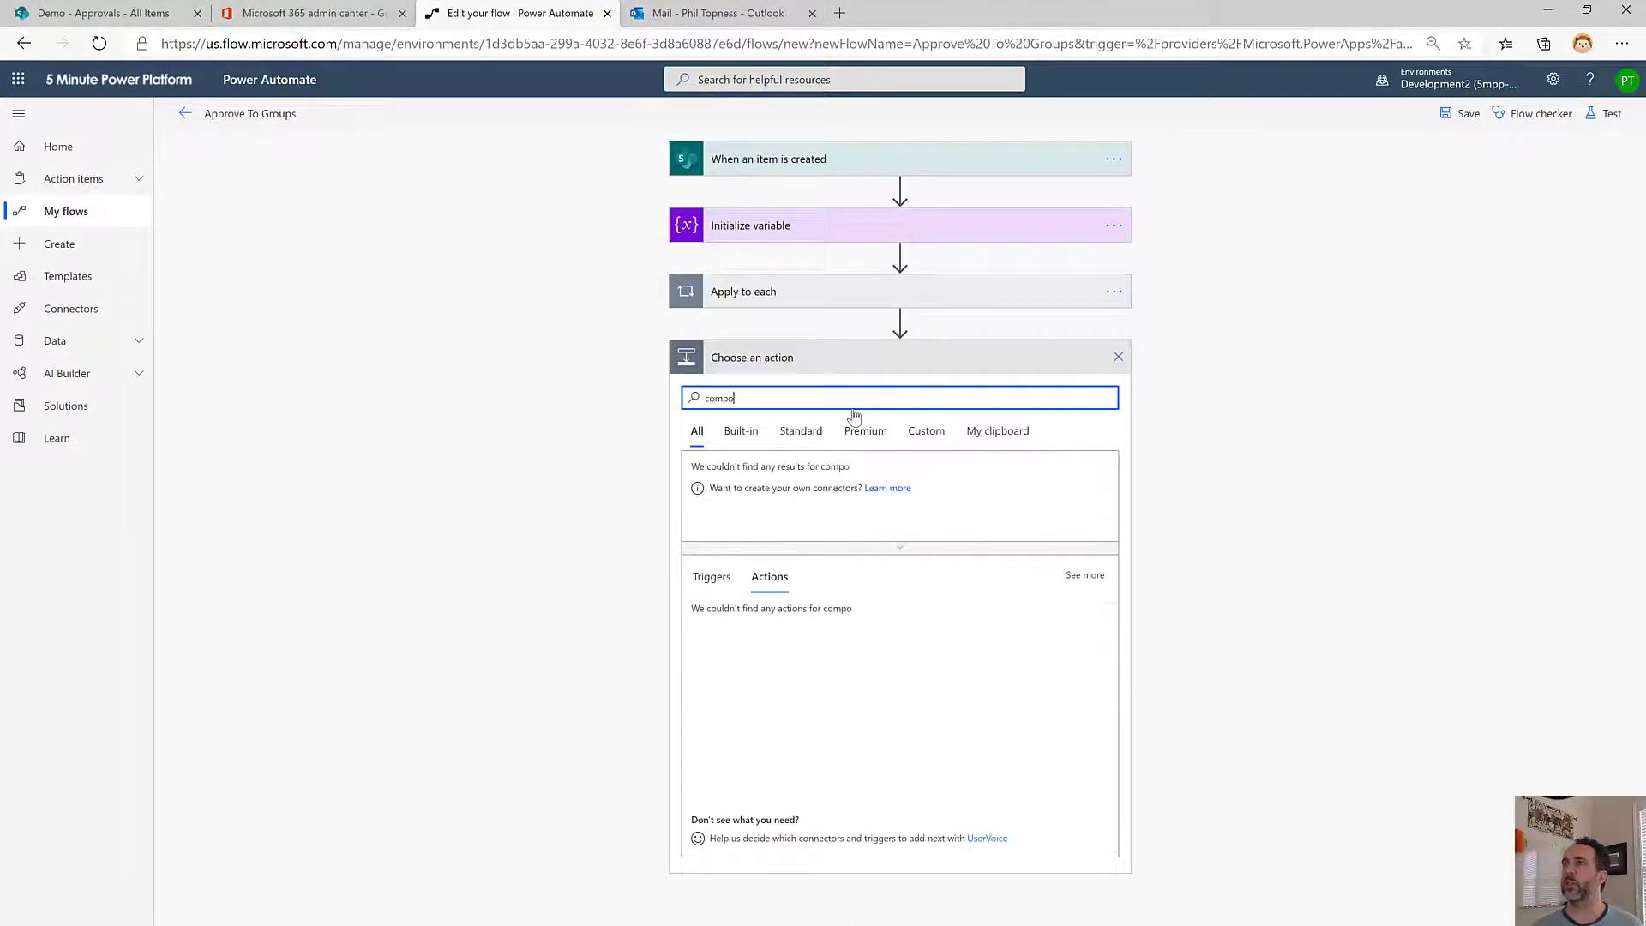
text(se)
click(742, 619)
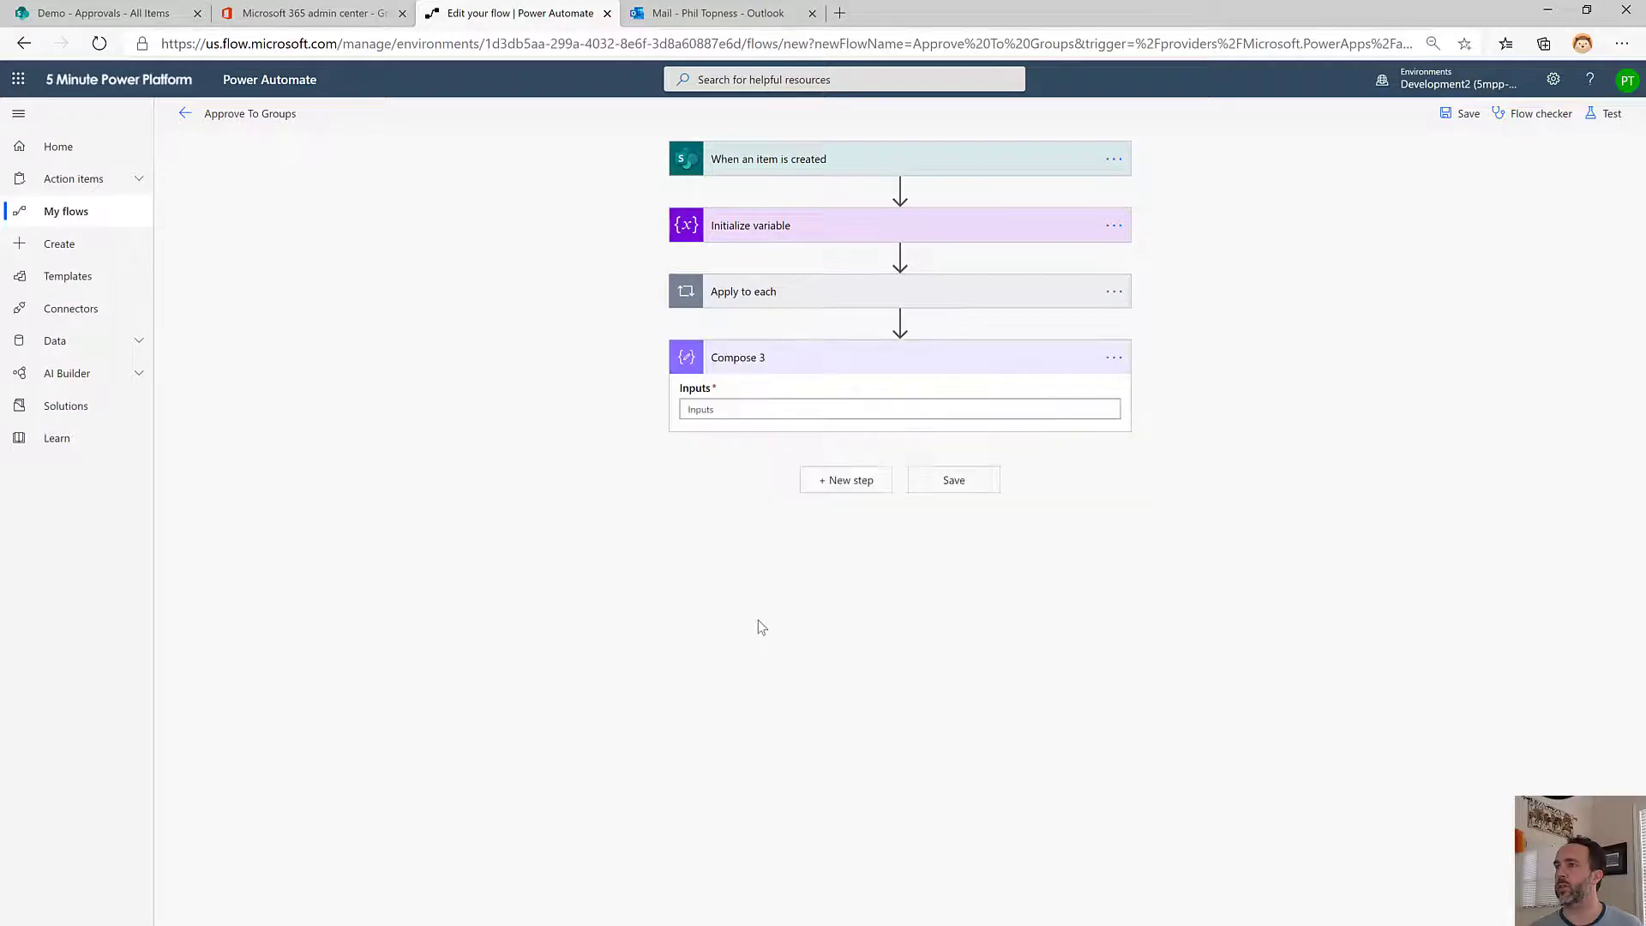
click(912, 399)
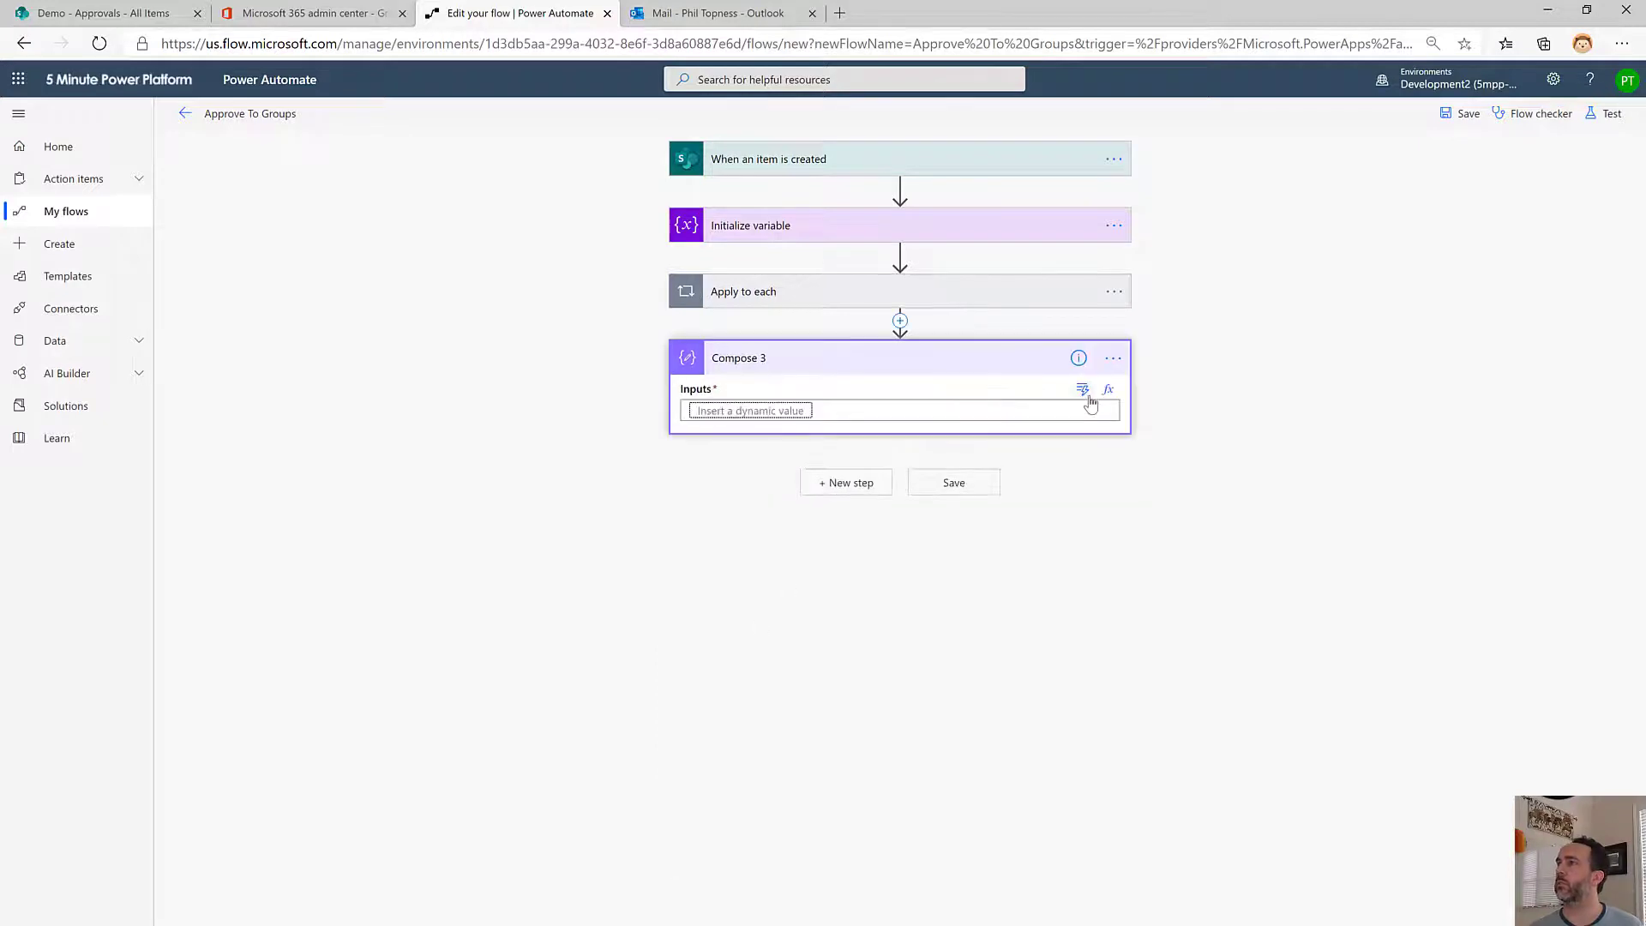
click(1083, 390)
click(803, 576)
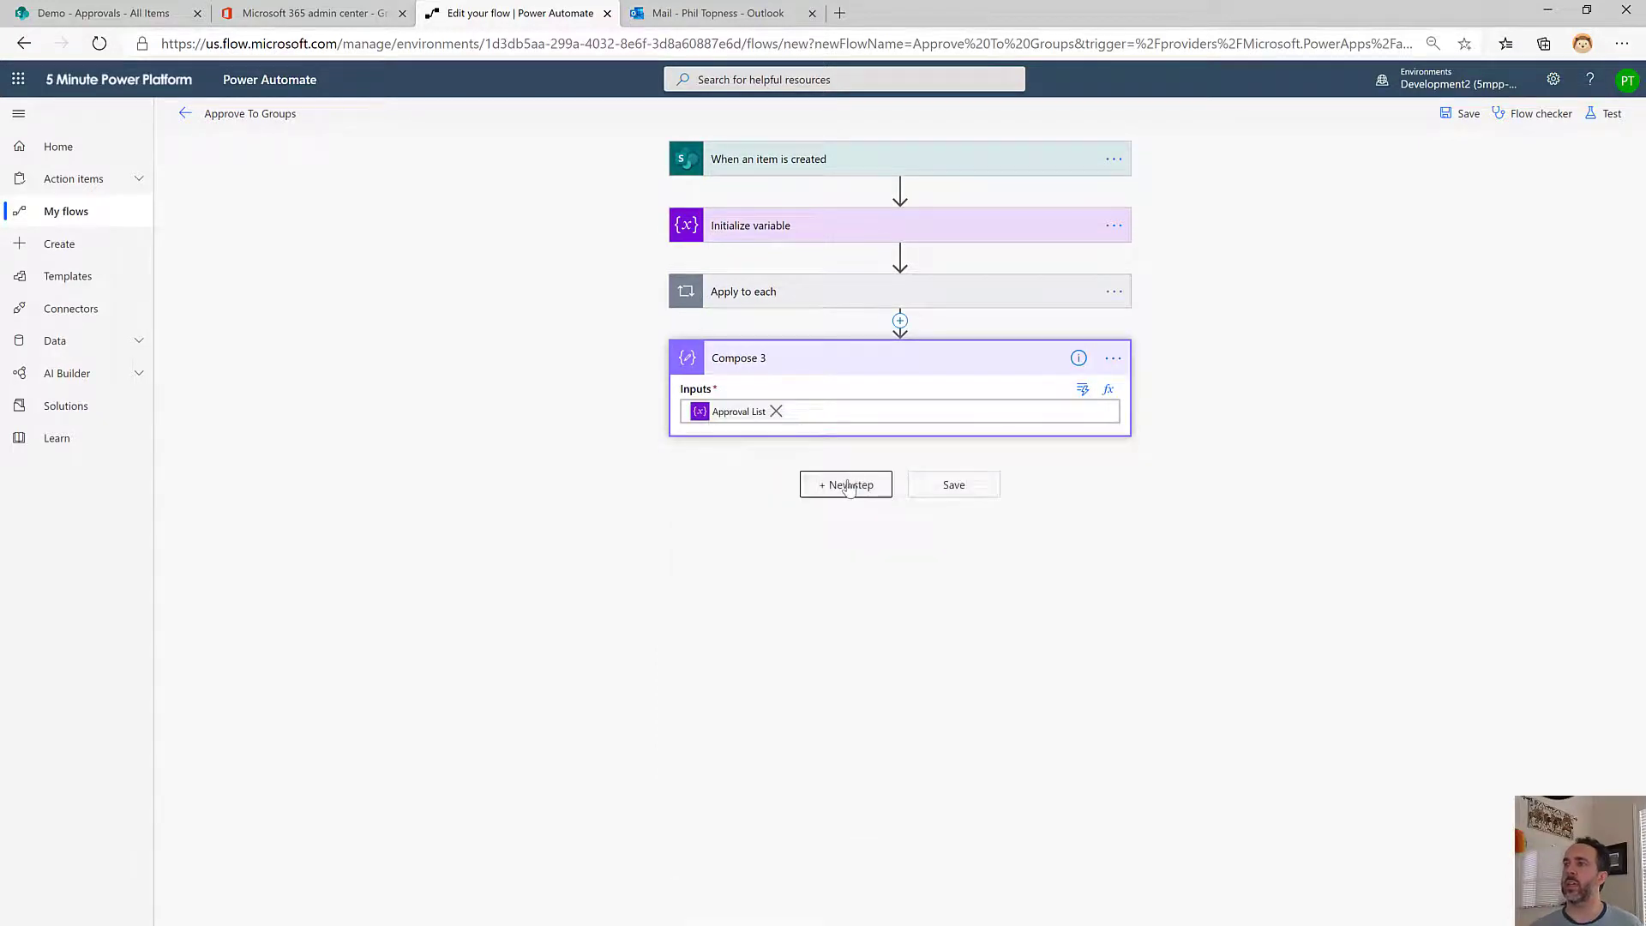
click(847, 482)
text(approval)
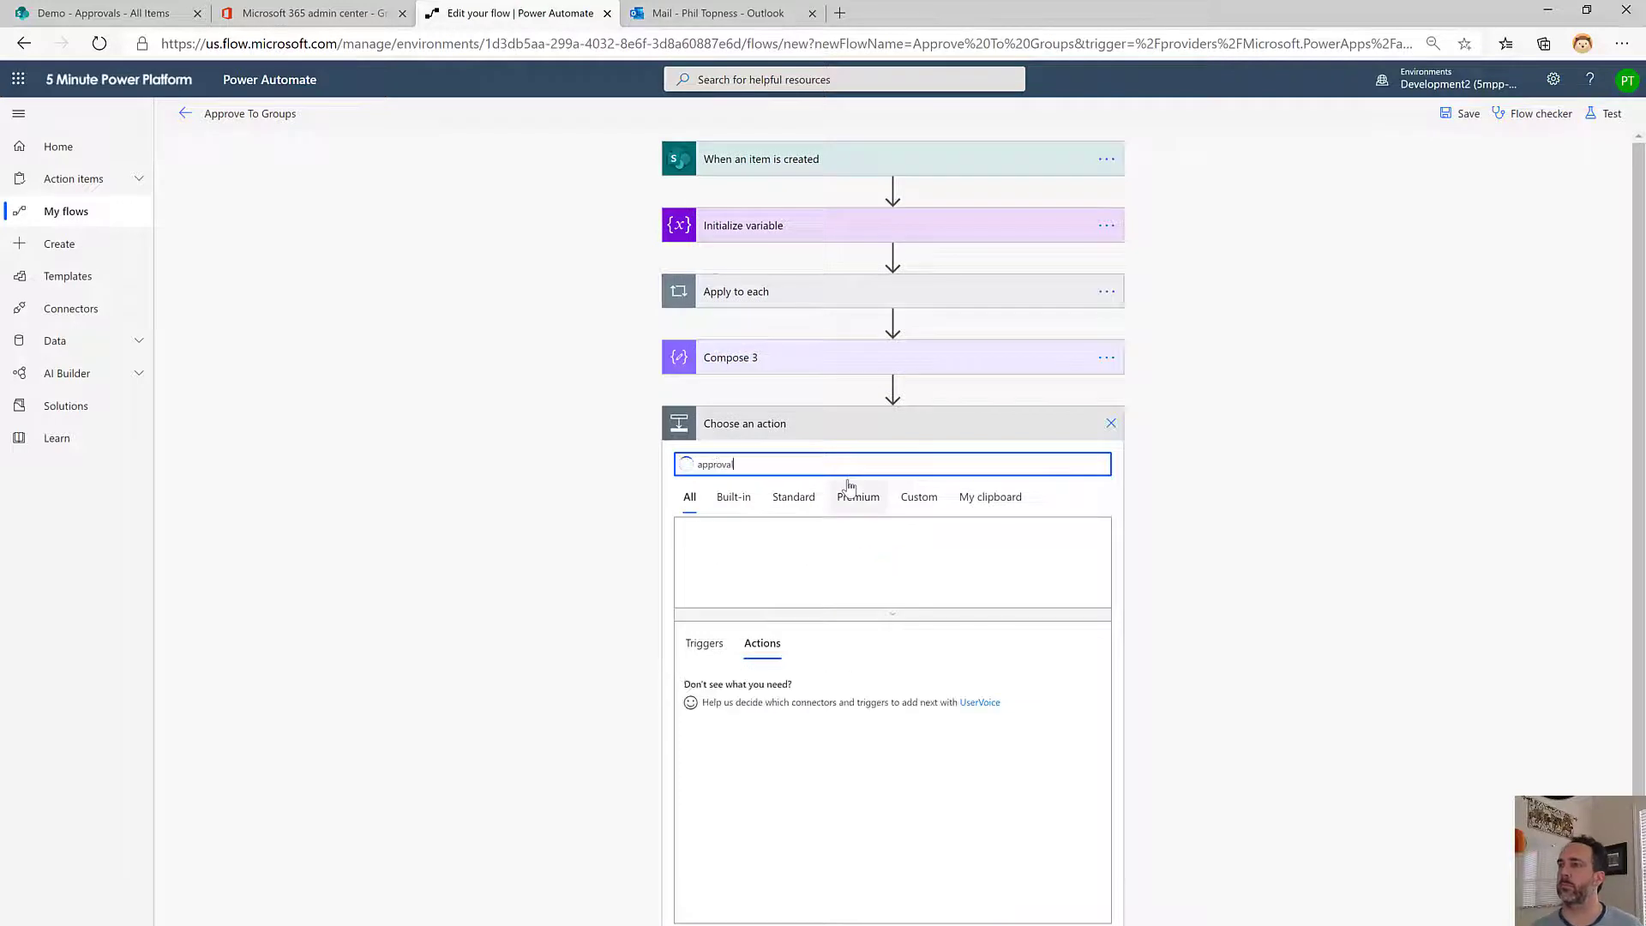
Add a first-to-respond Approve/Reject approval titled 'Approval:' followed by the item's Title
click(772, 736)
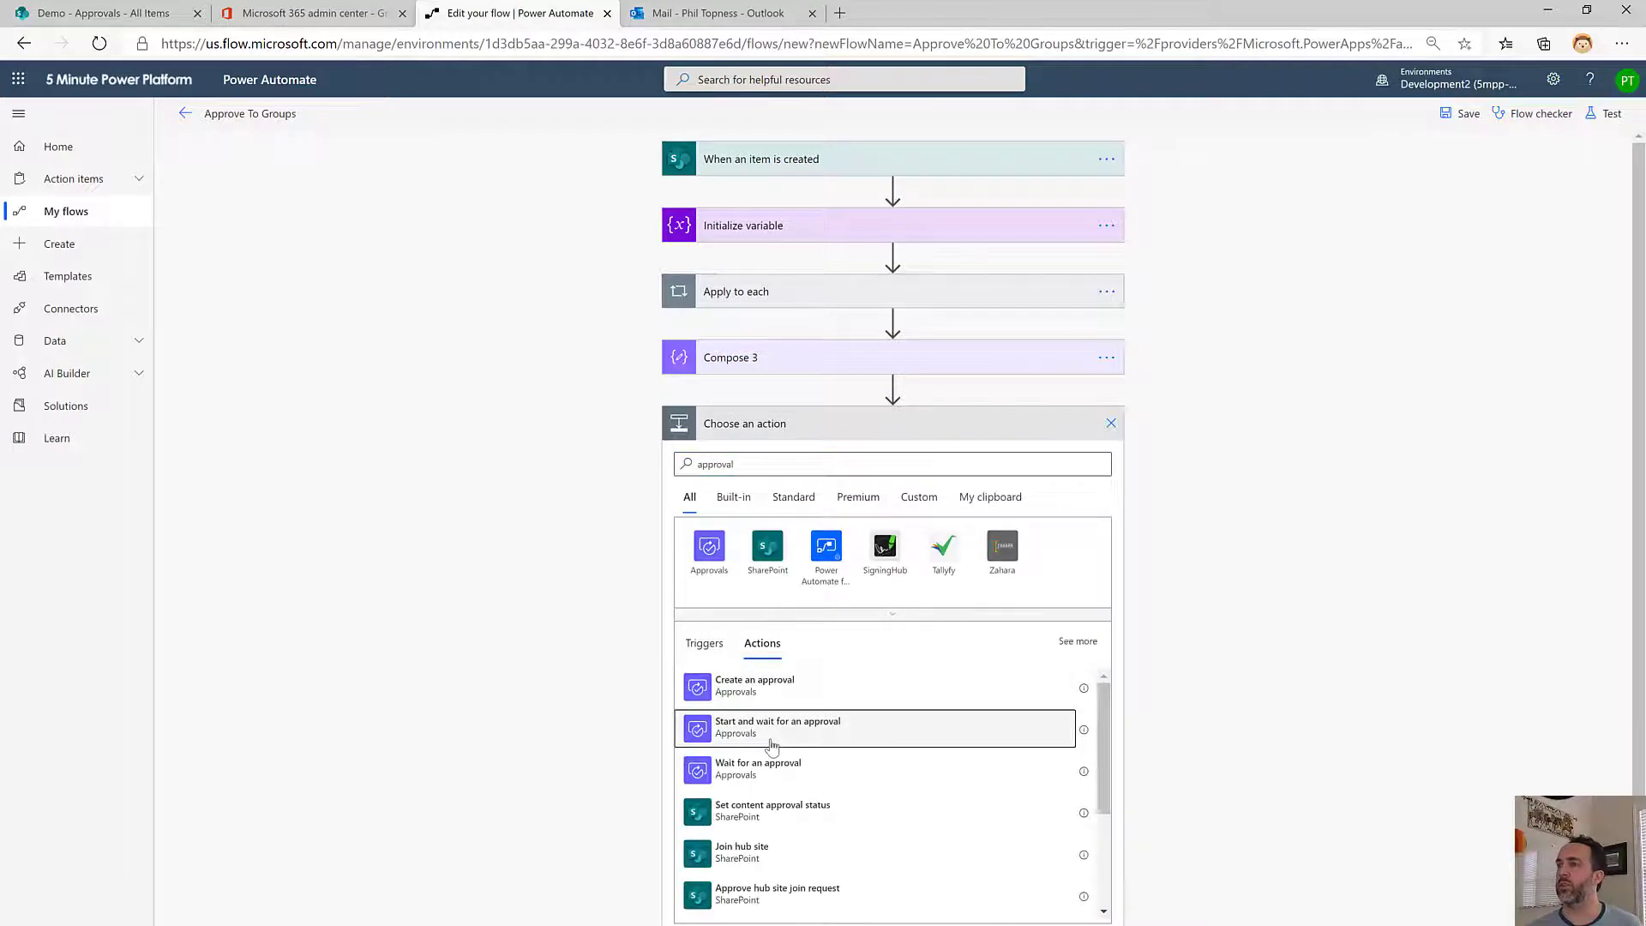
click(1109, 479)
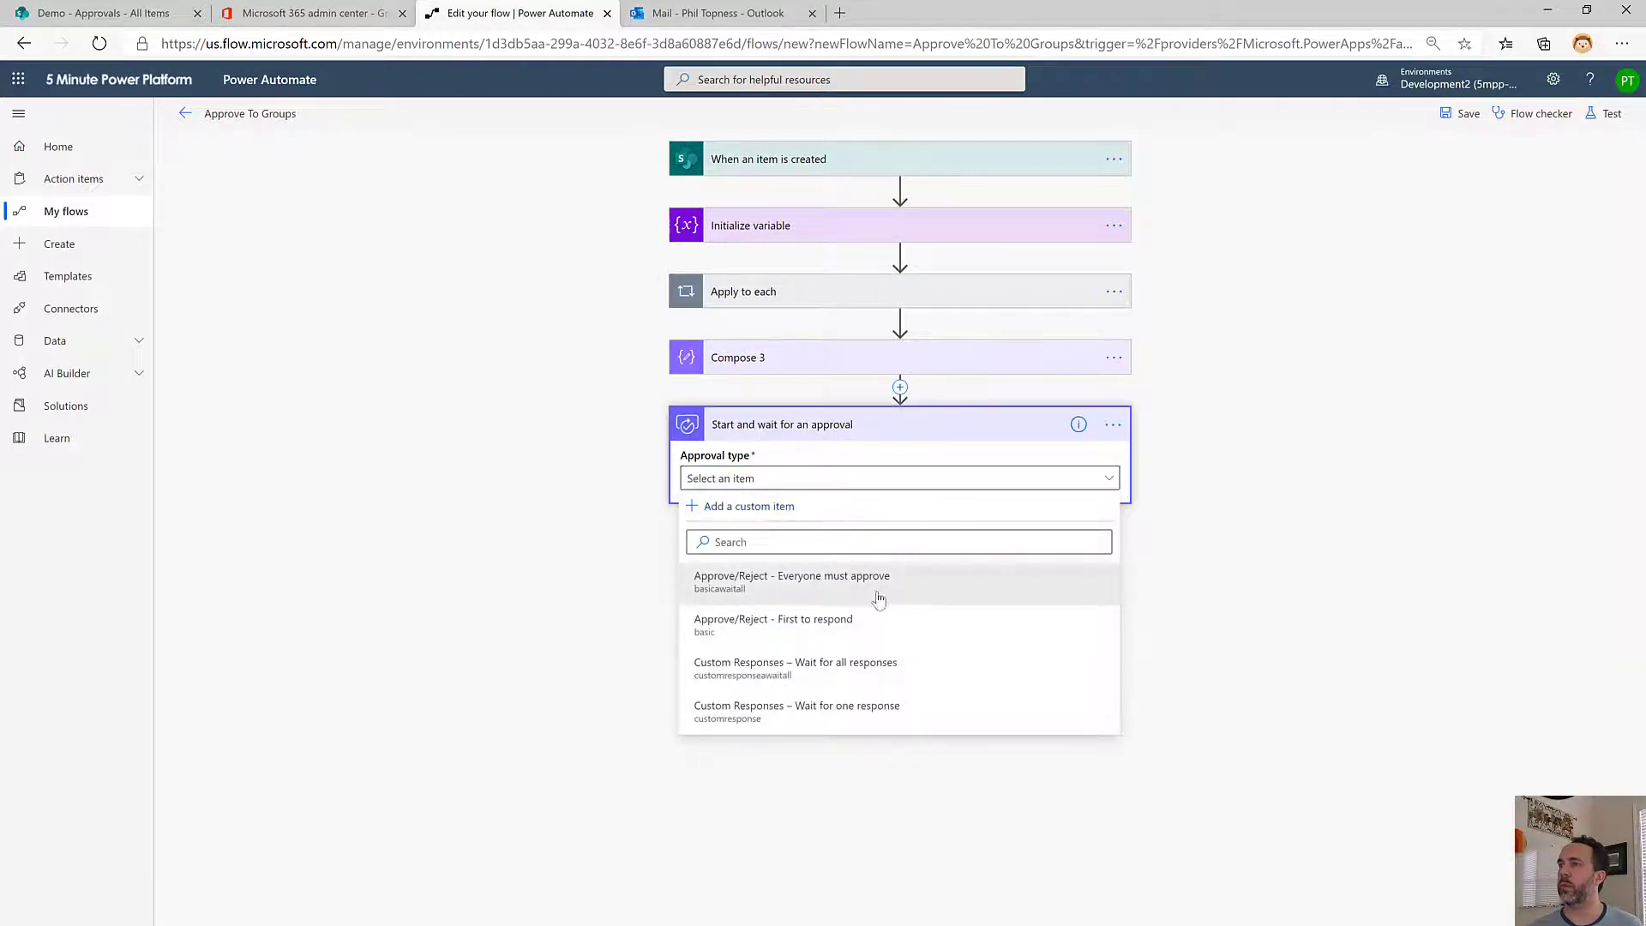
click(796, 635)
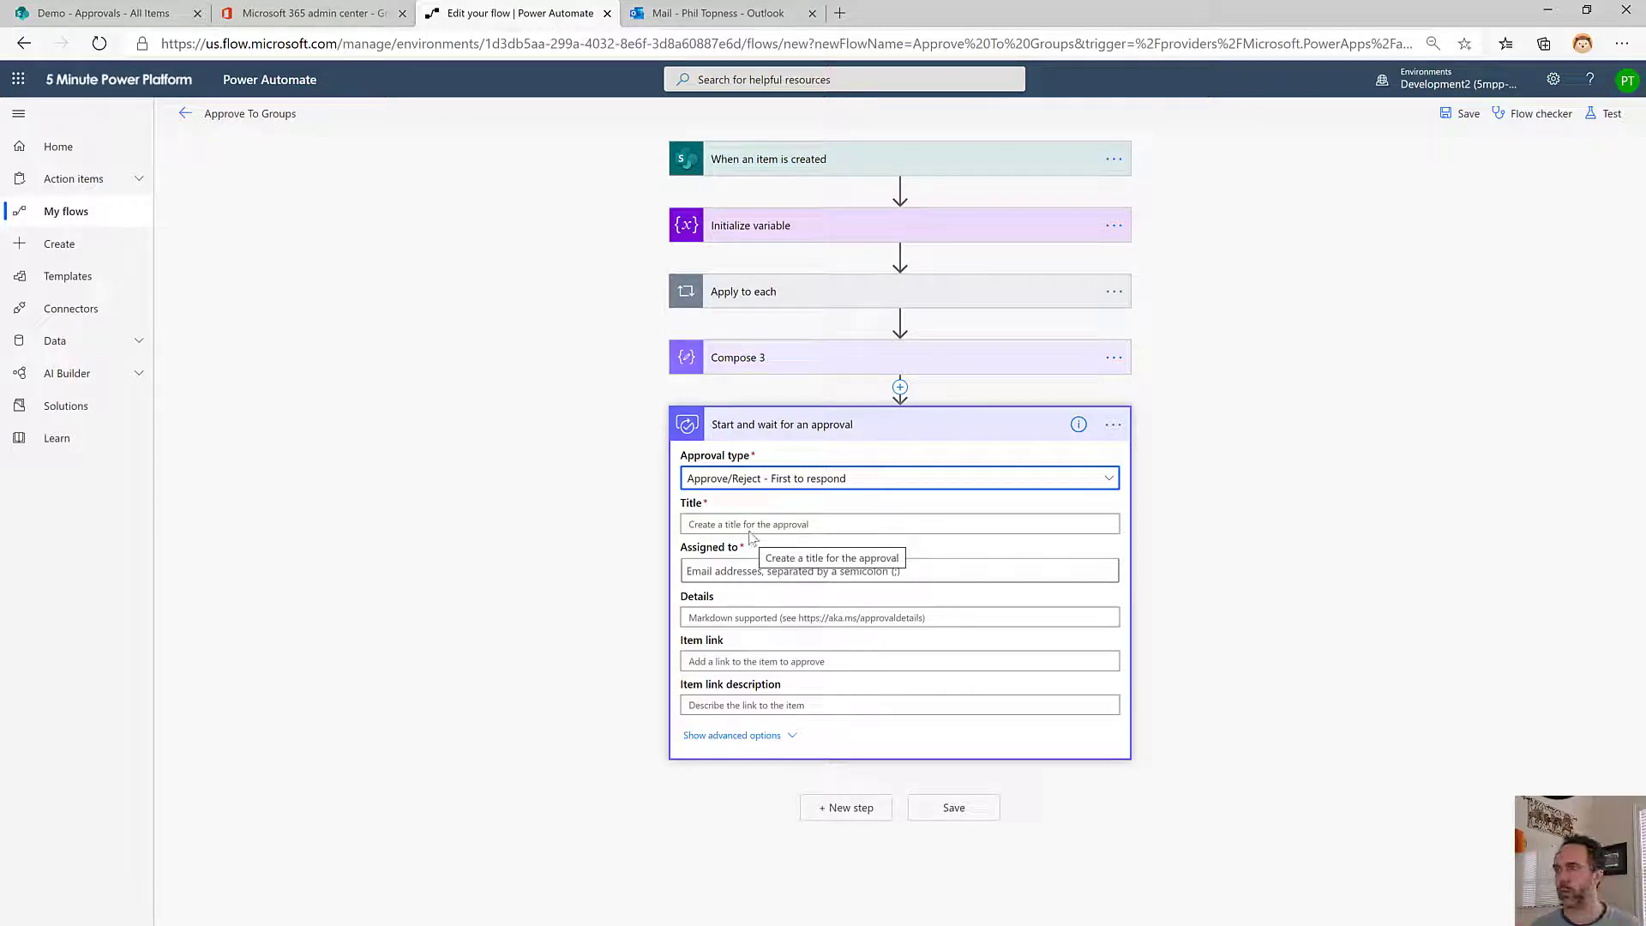
click(731, 522)
text(Appro)
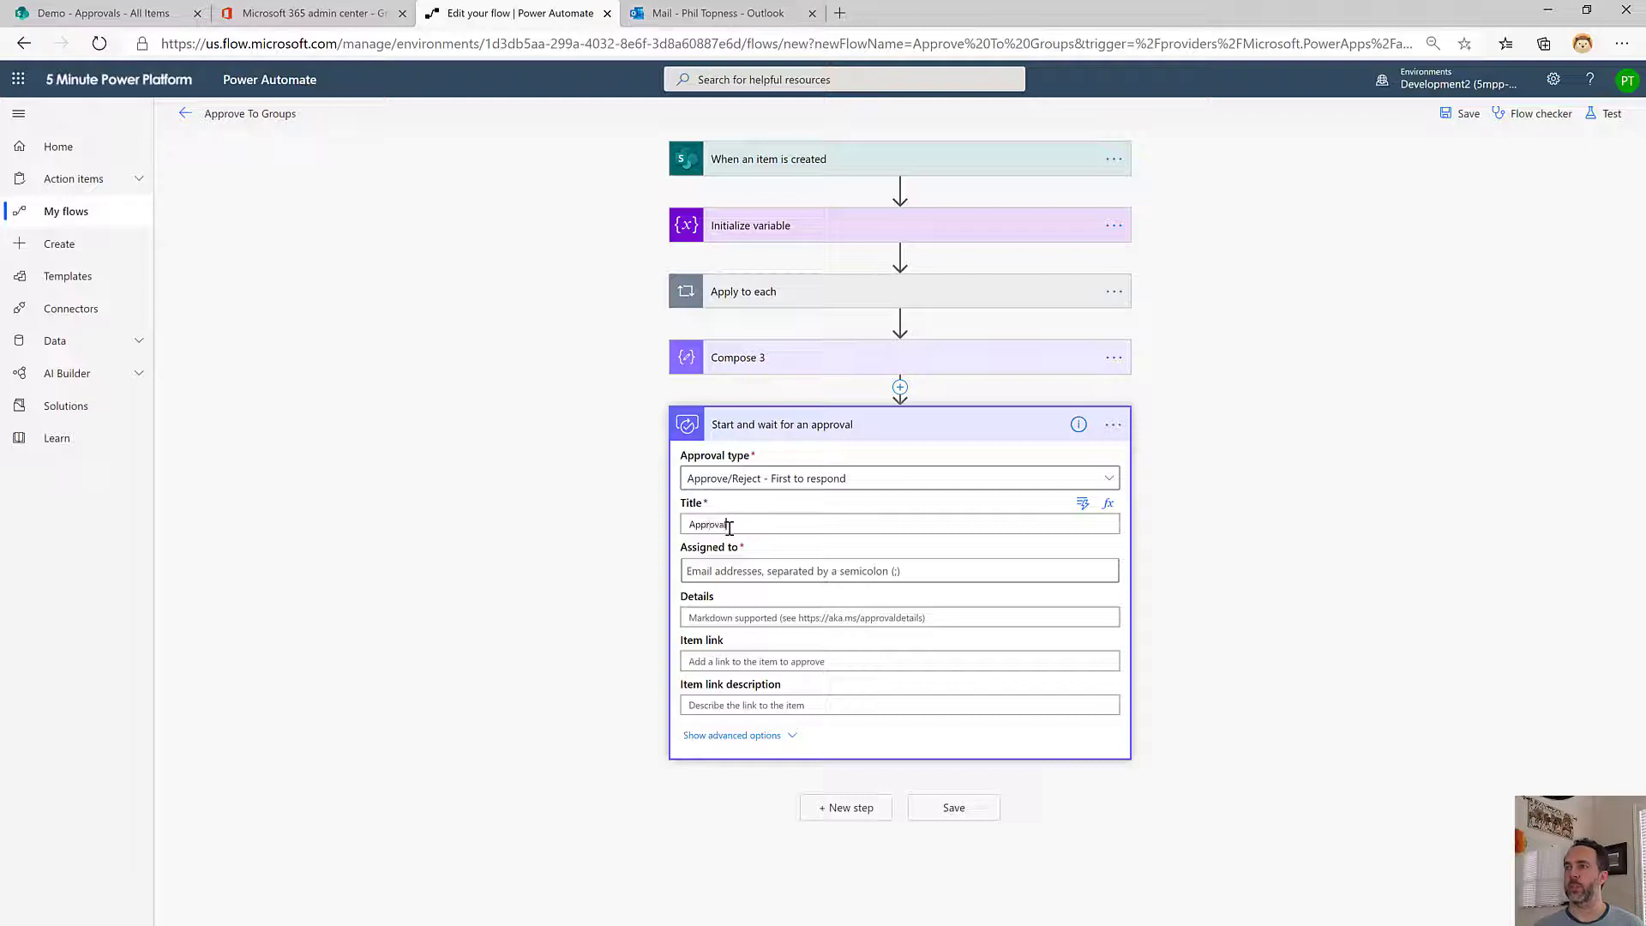
text(val:)
click(1084, 505)
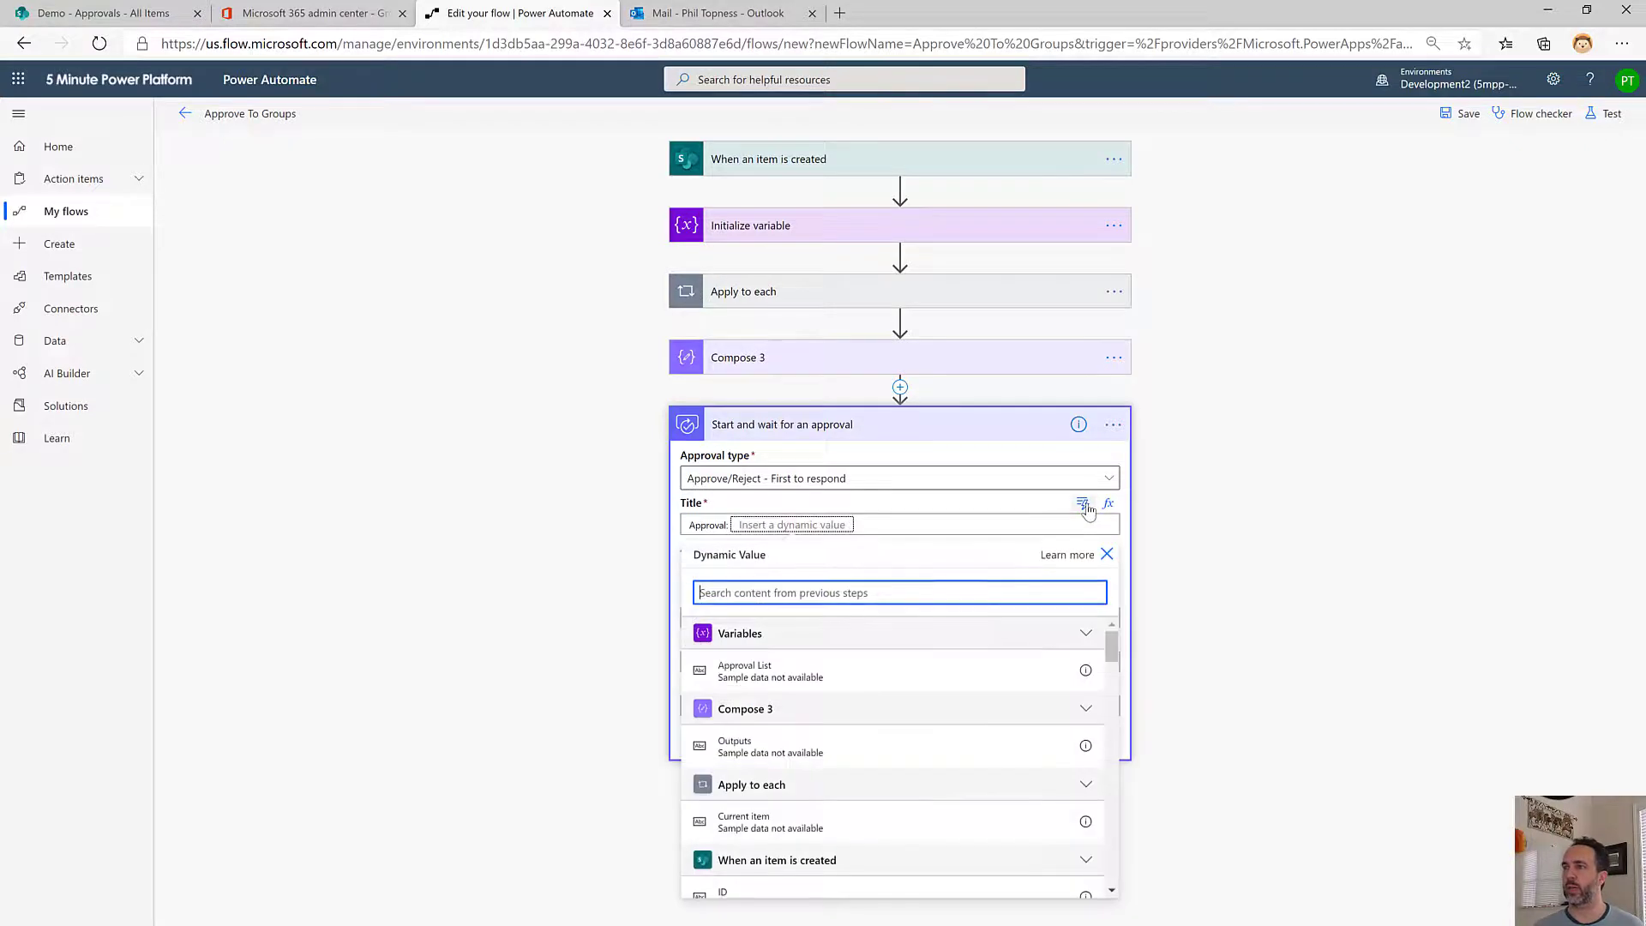
text(titl)
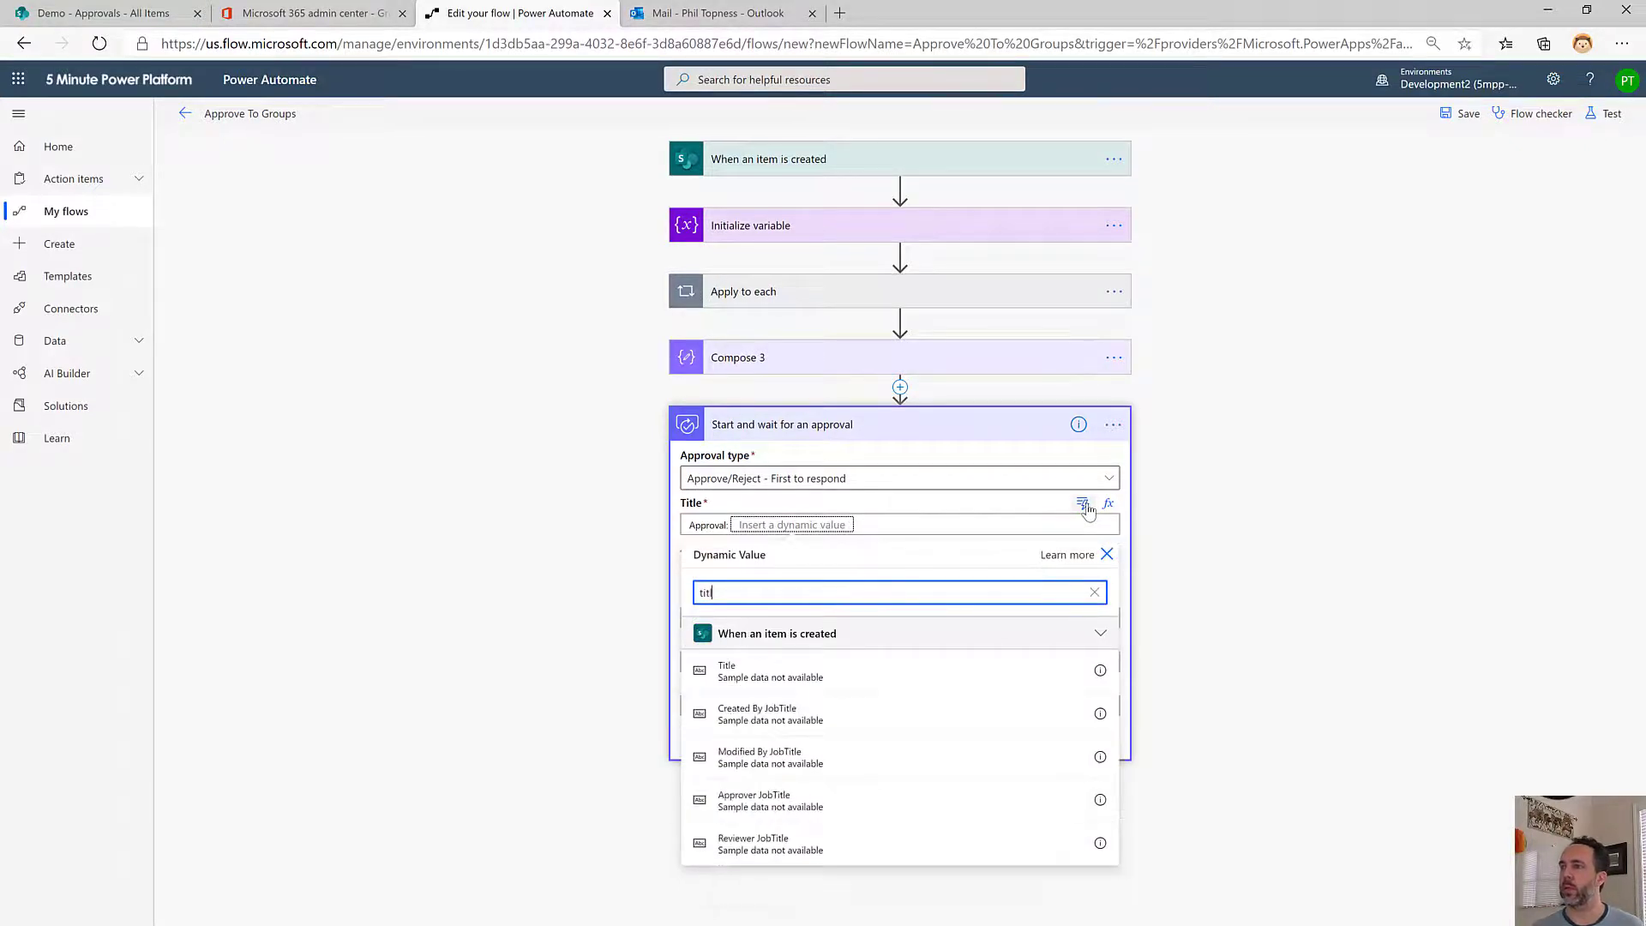
click(727, 667)
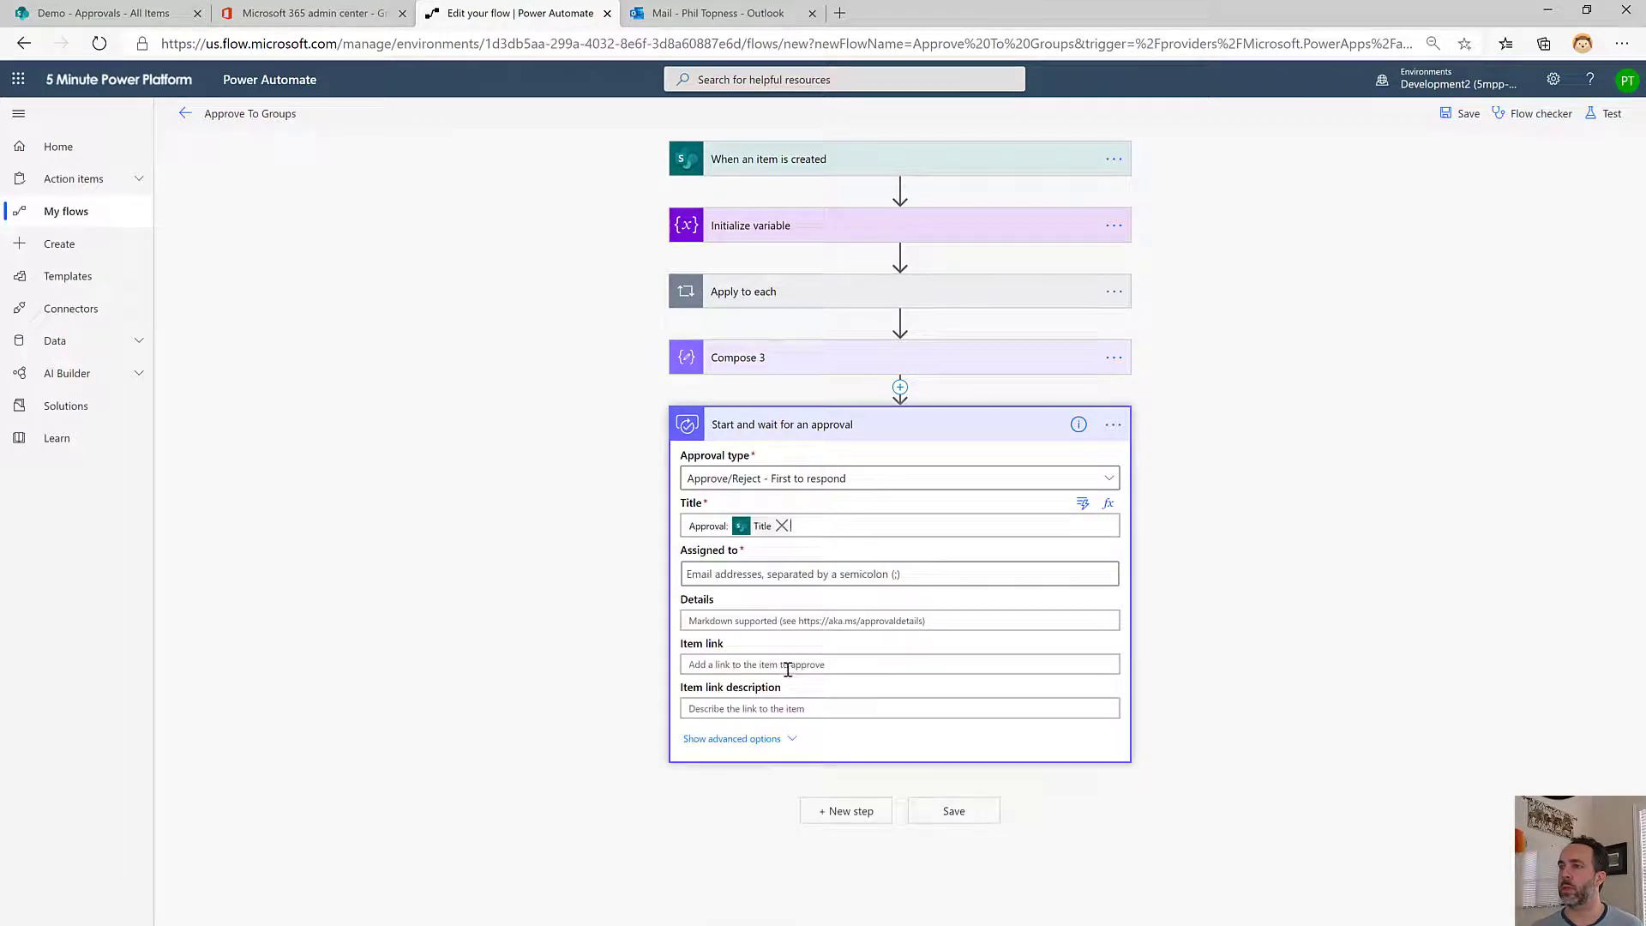
Assign the approval to the Approval List variable and set its item link to Link to item
click(928, 571)
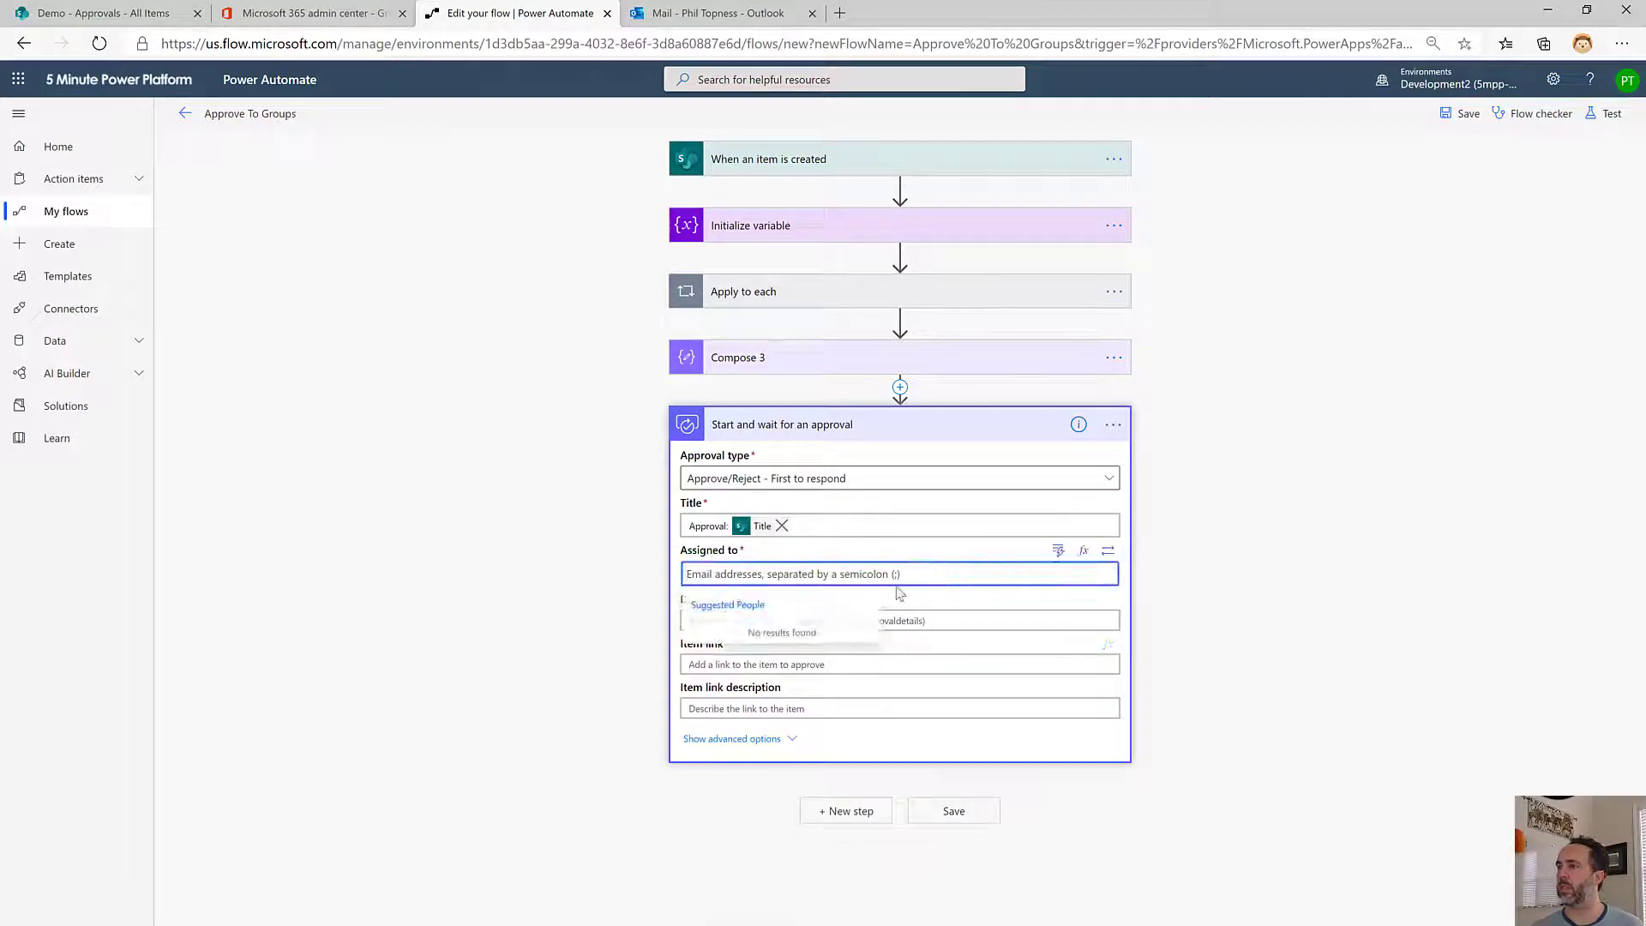
click(1058, 549)
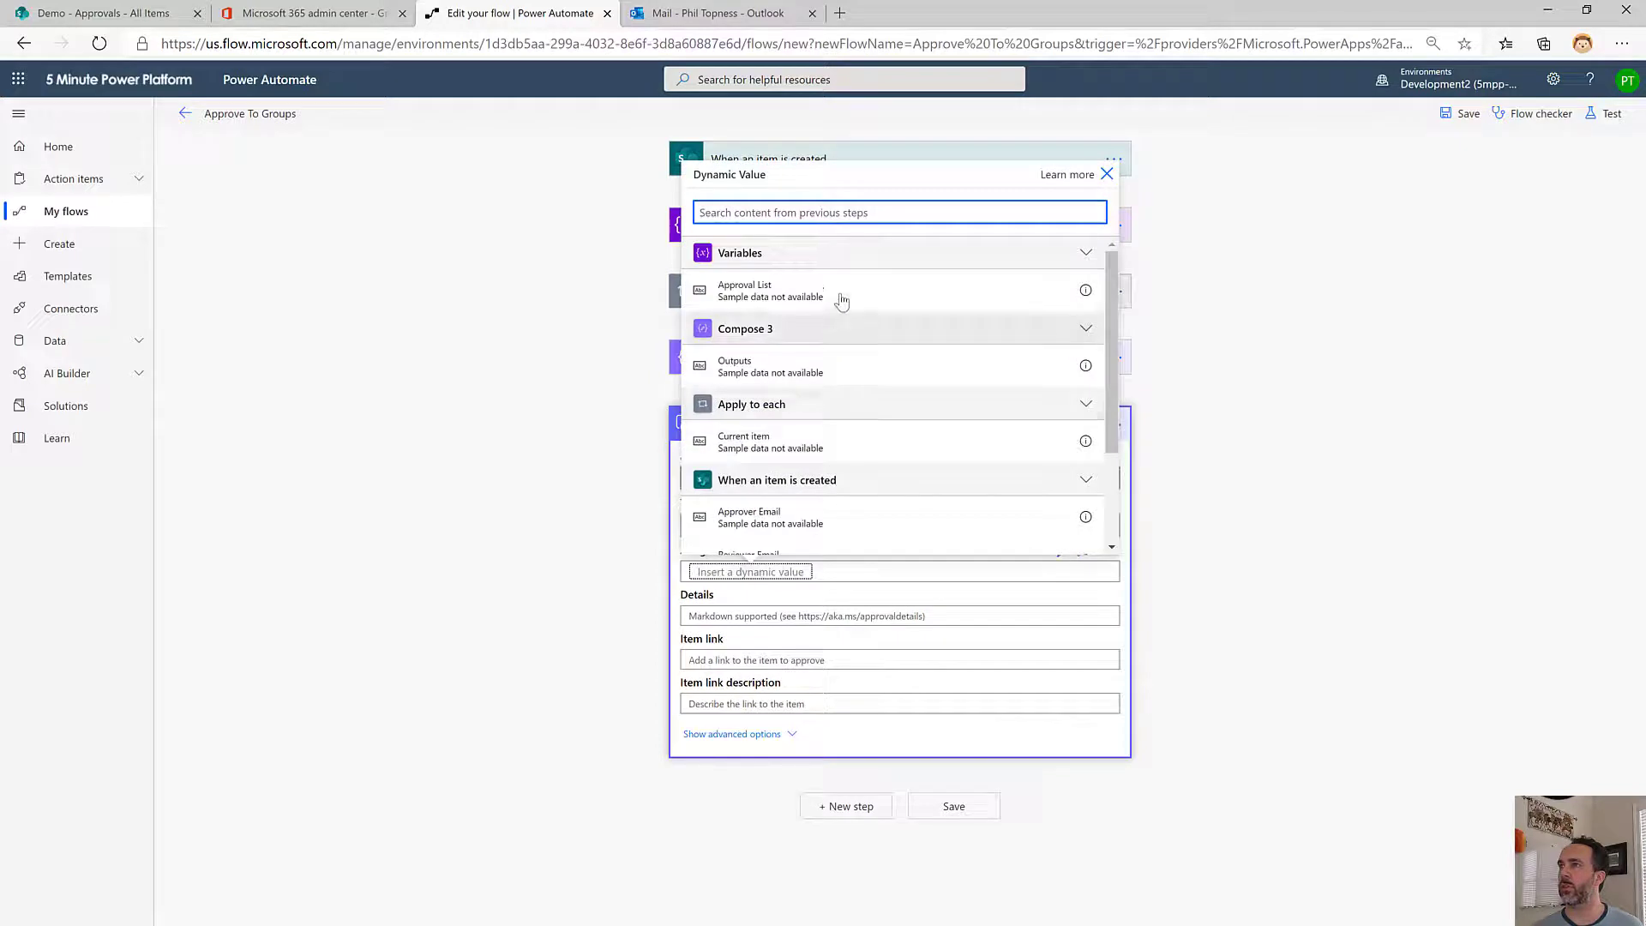
click(841, 300)
click(846, 662)
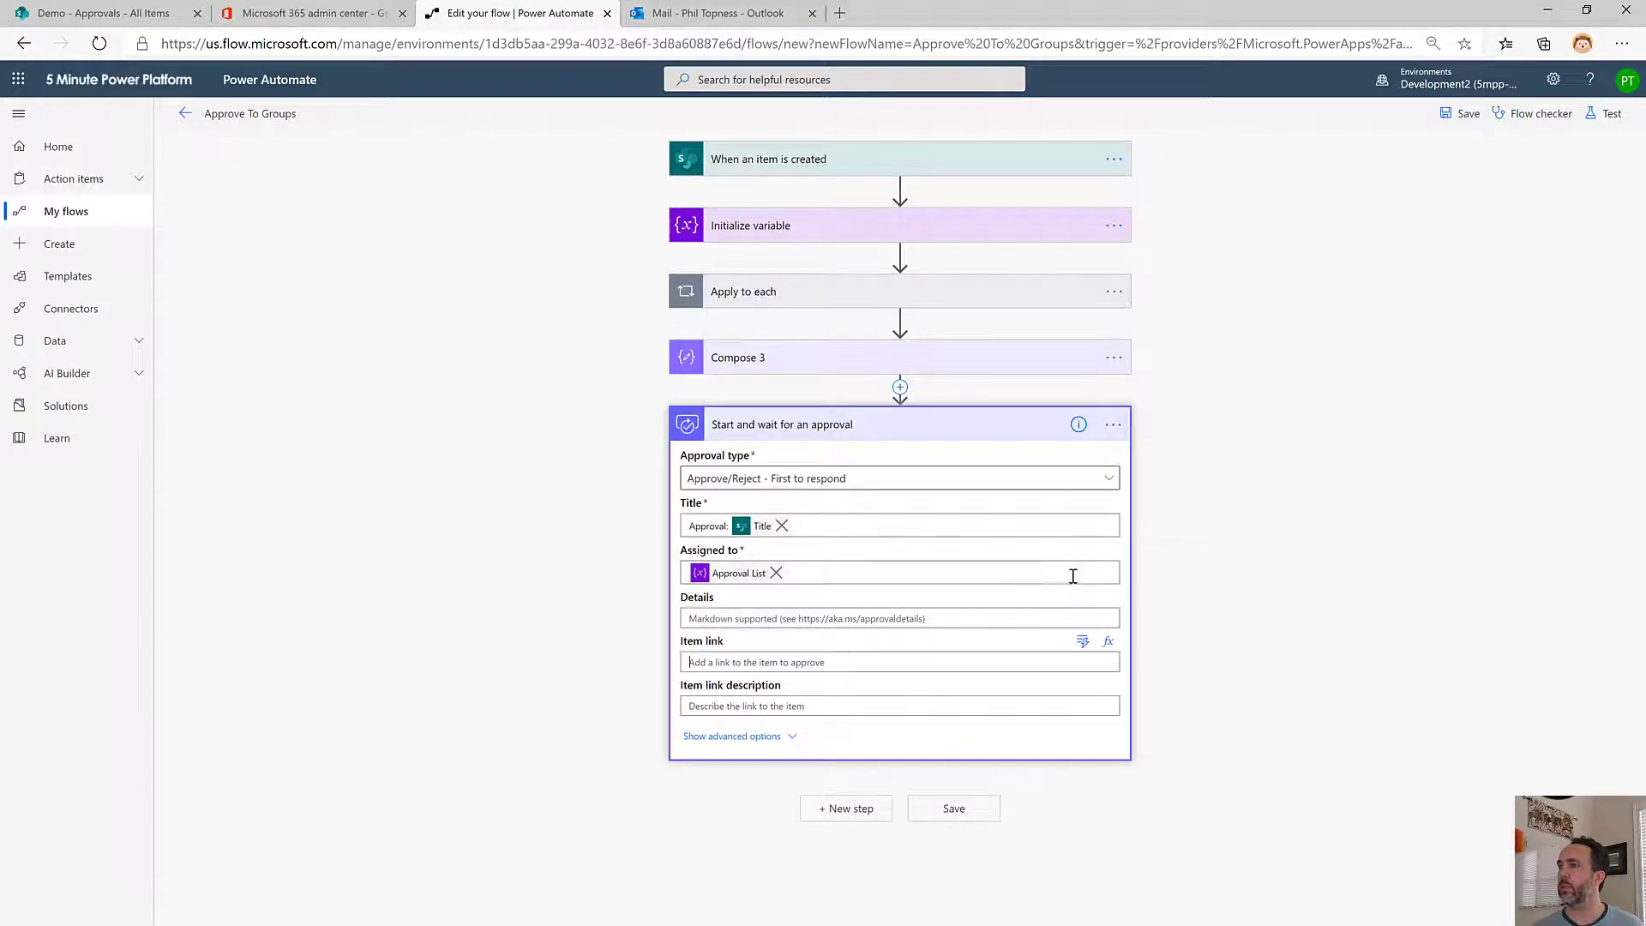
click(1080, 641)
text(link)
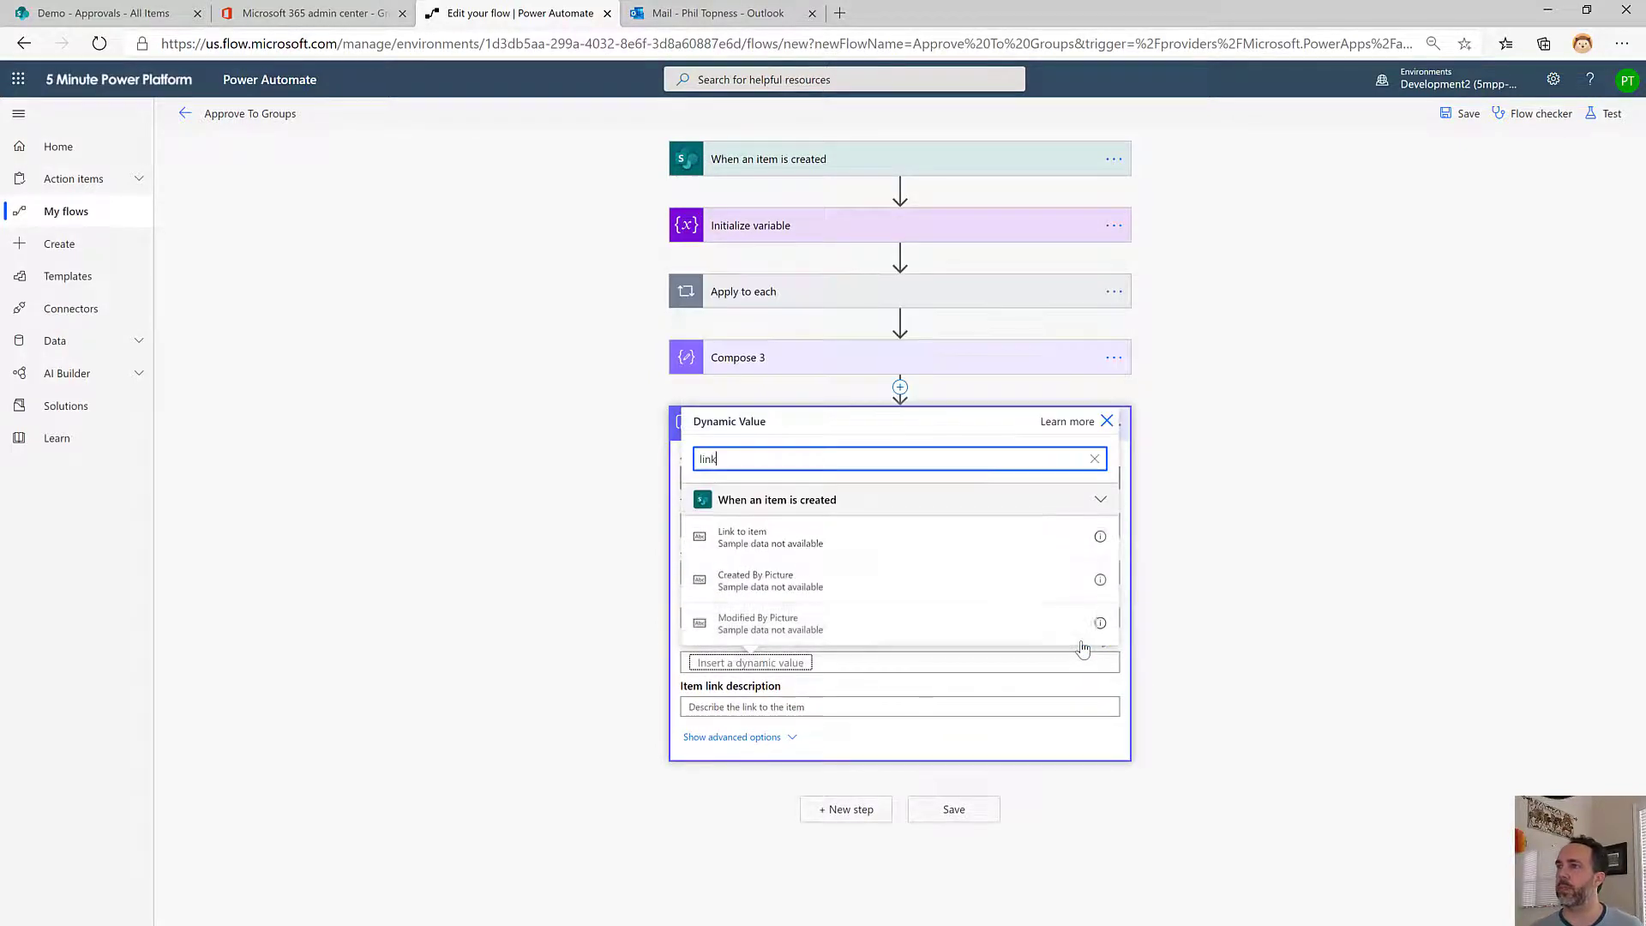
click(904, 536)
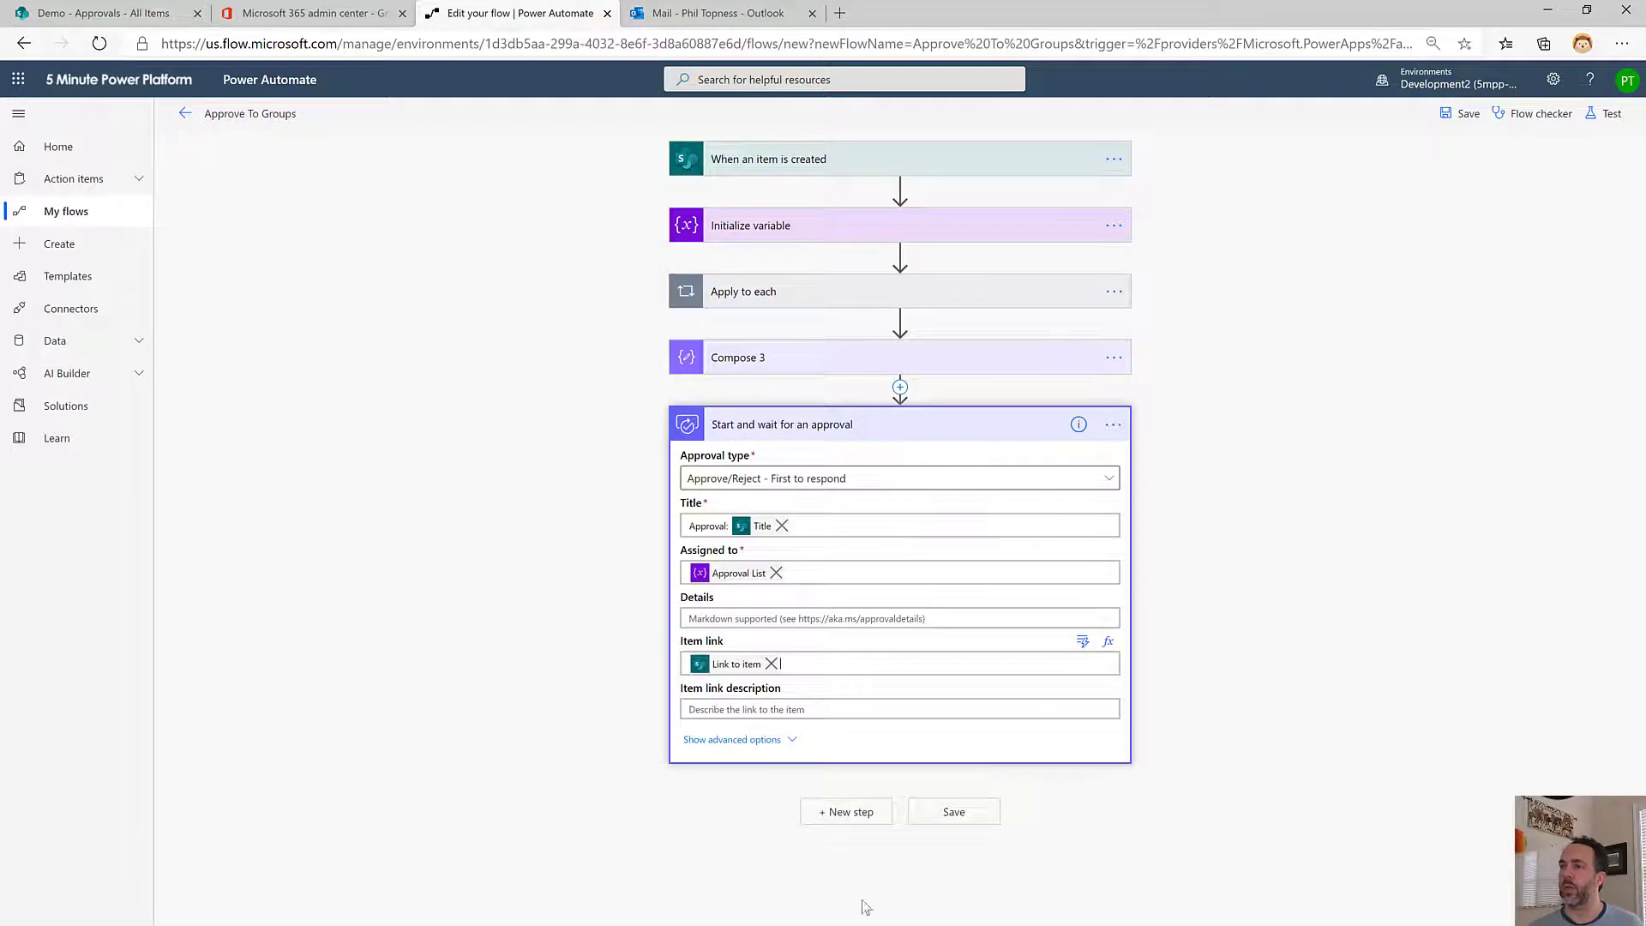
Add a SharePoint Update item step targeting the Demo site's Approvals list
click(846, 811)
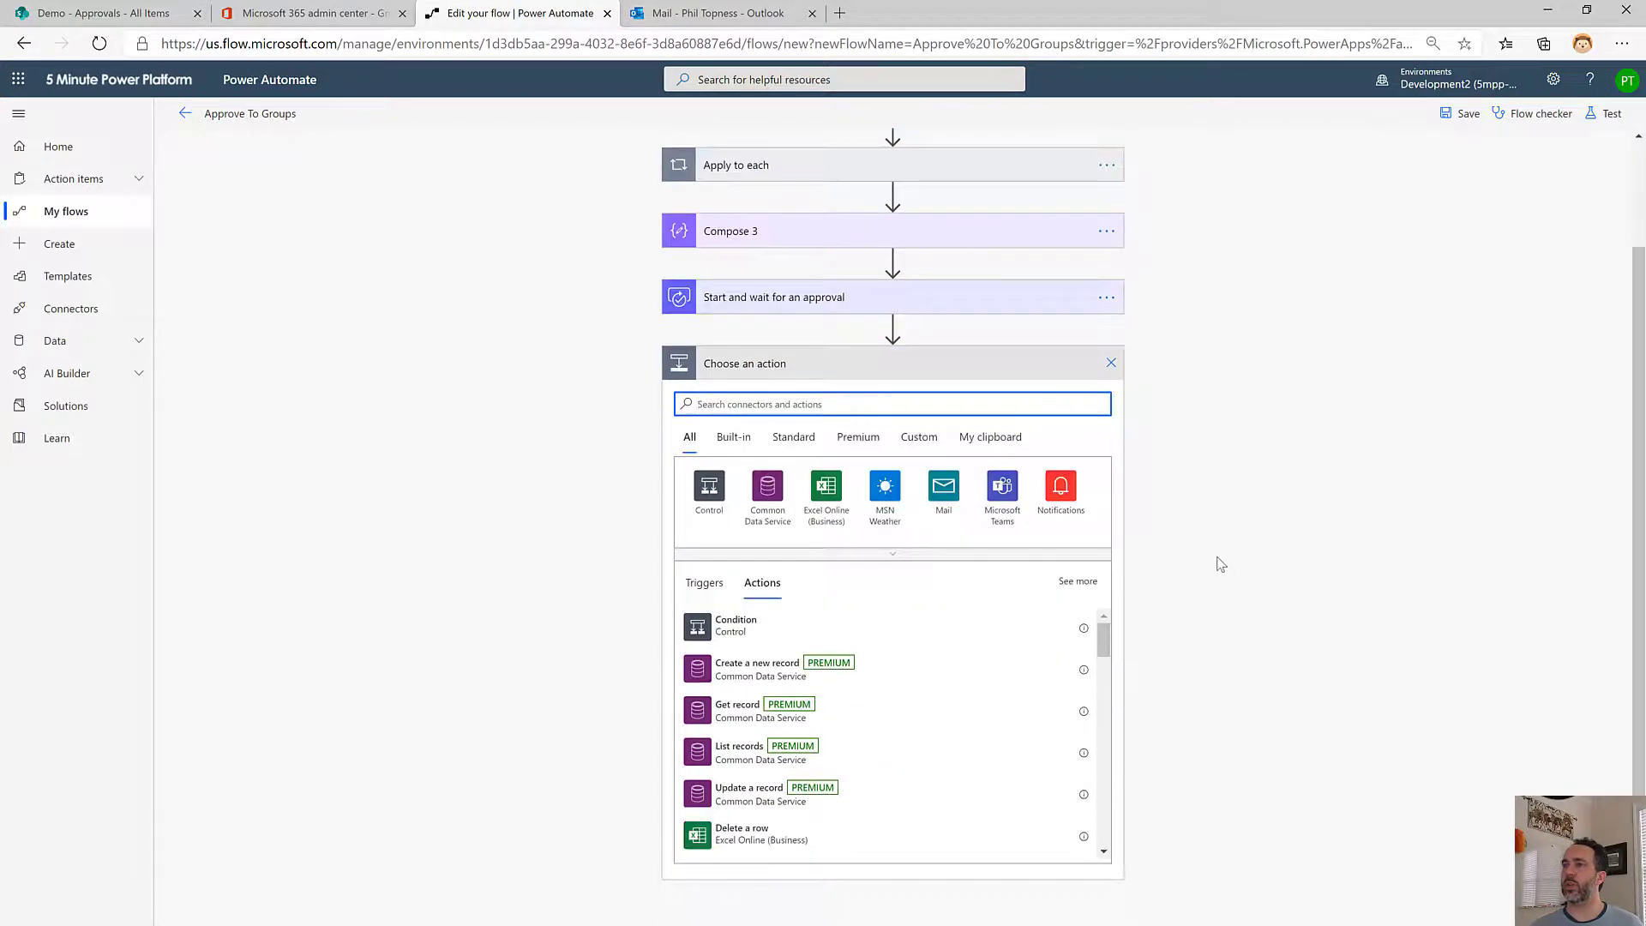
text(sharepoint)
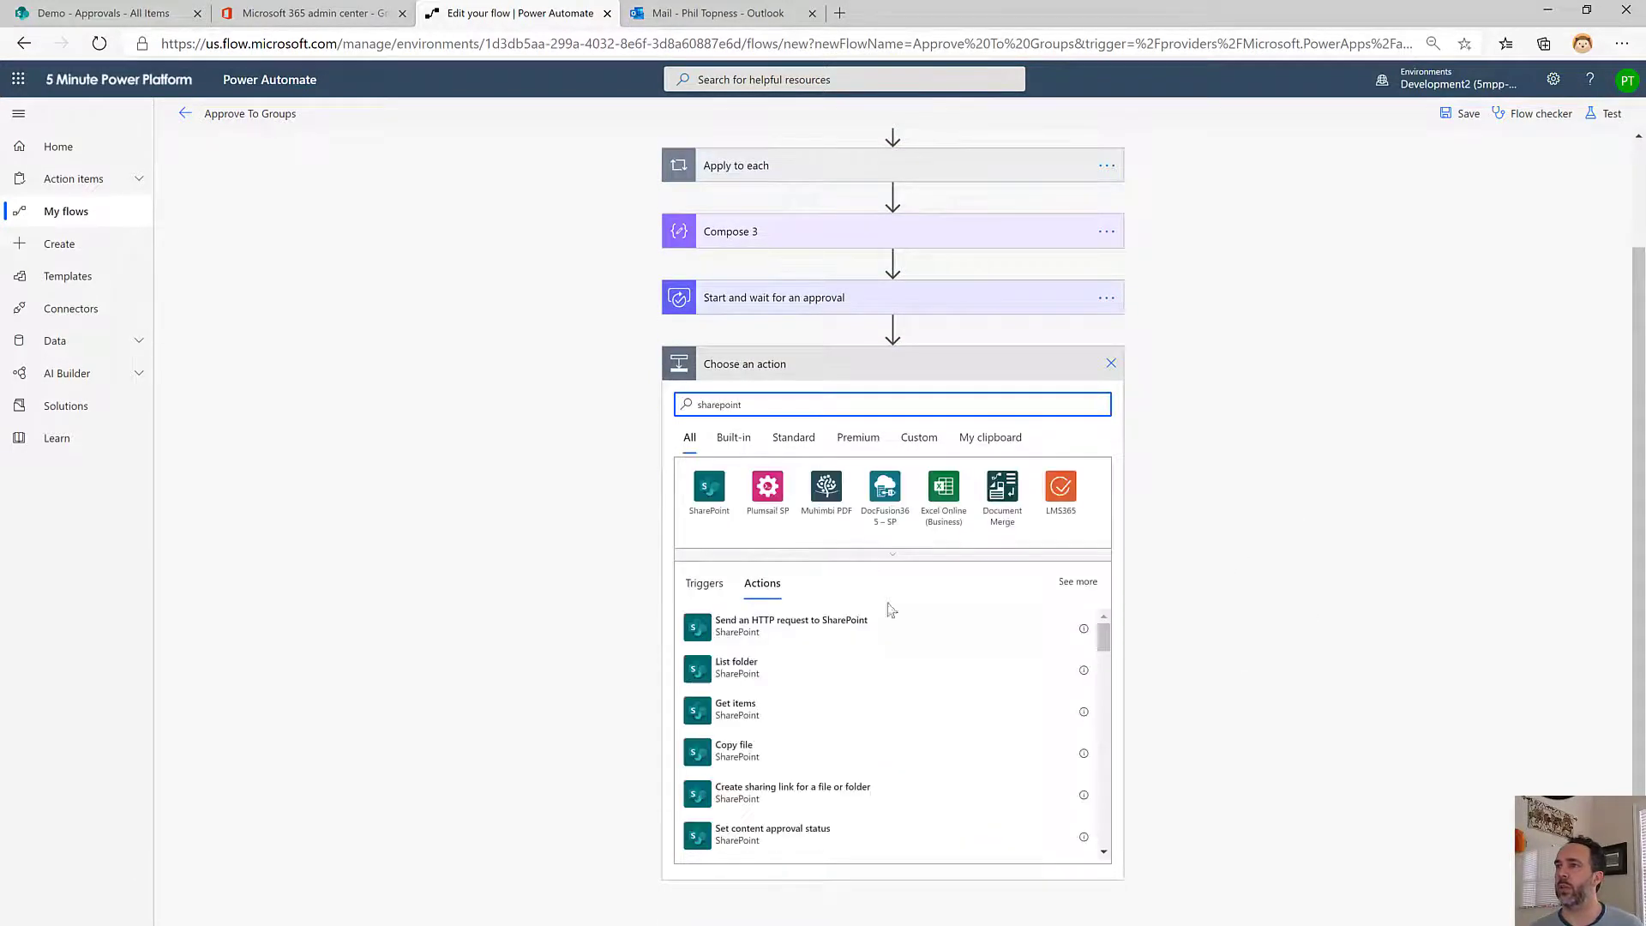
click(712, 502)
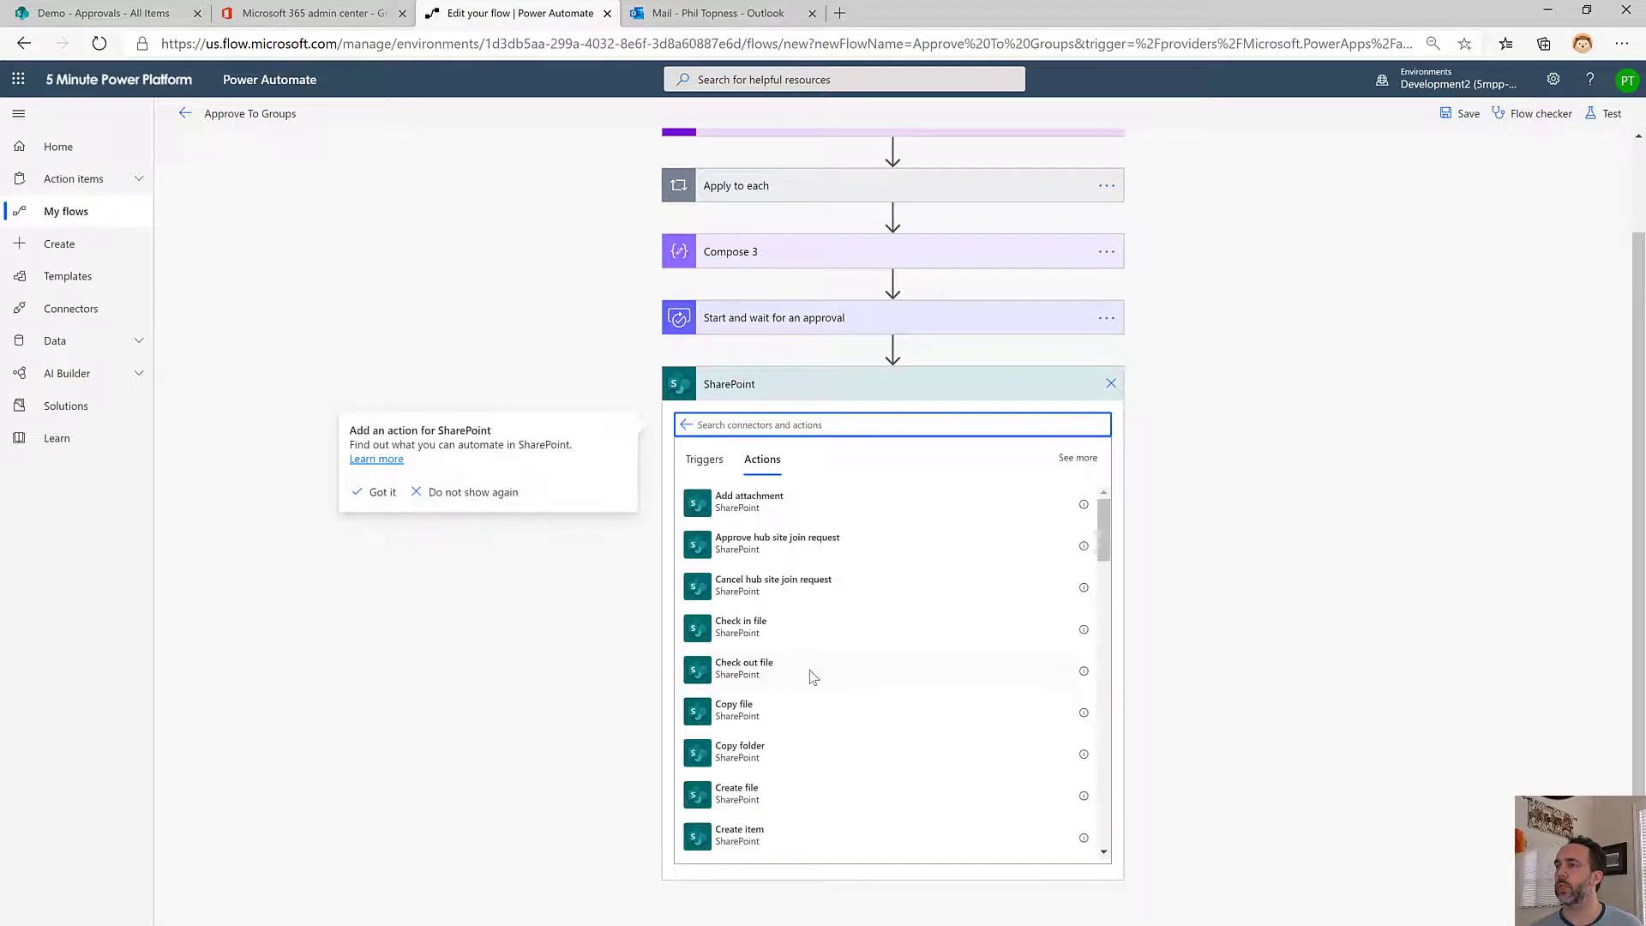
scroll(808, 671, down, 10)
scroll(857, 825, down, 5)
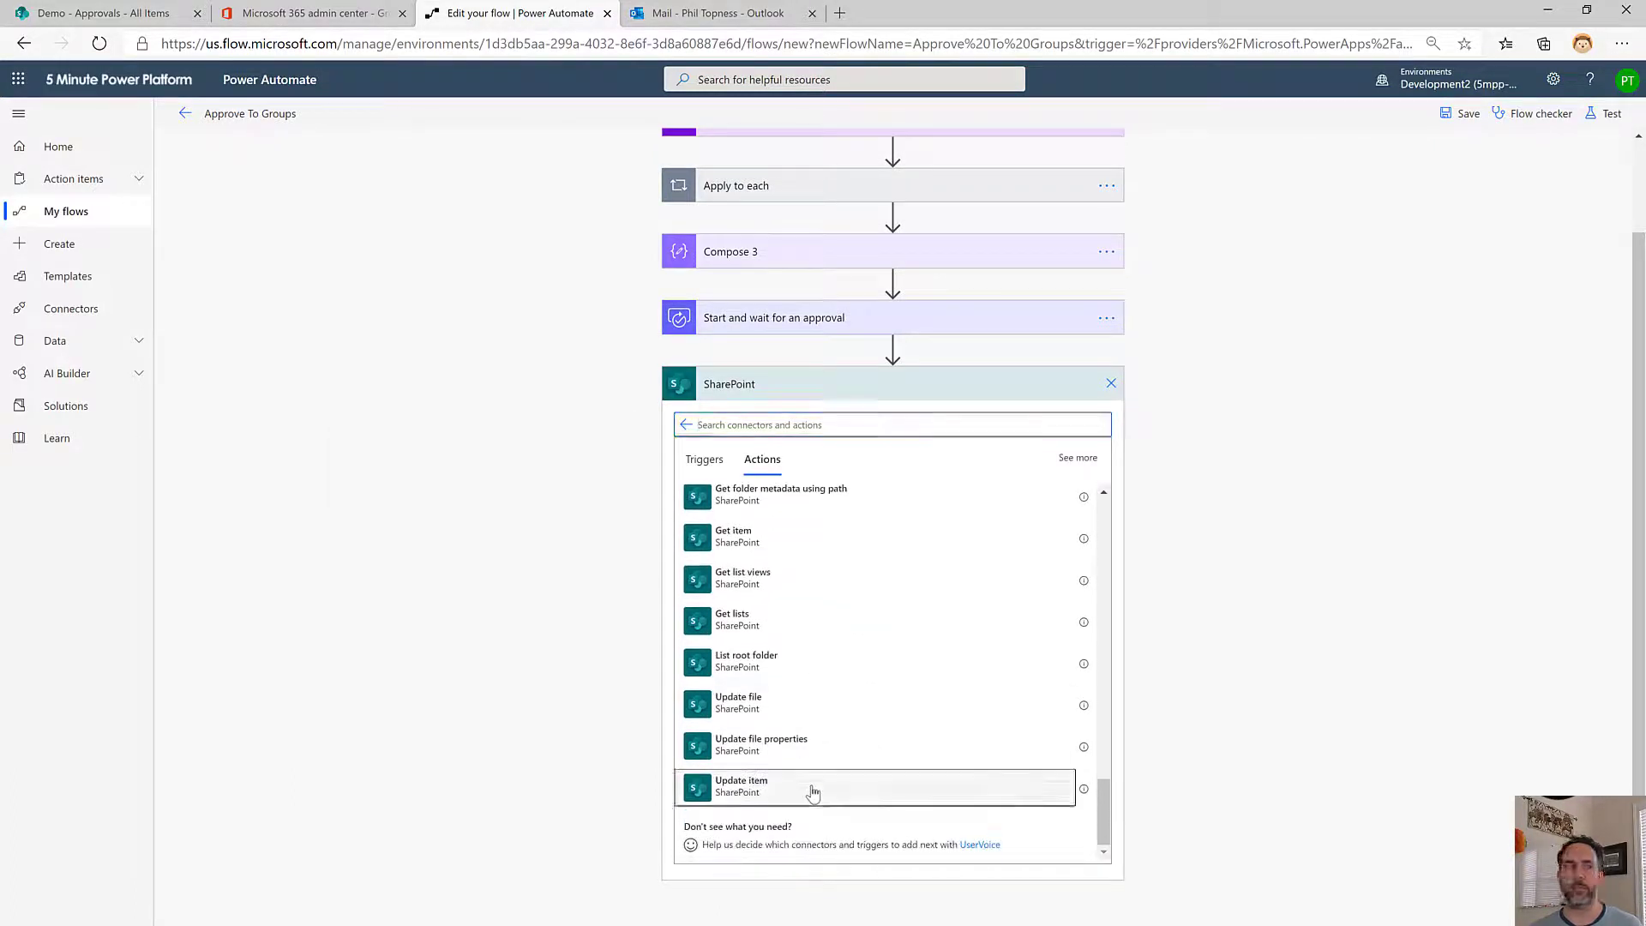
click(812, 787)
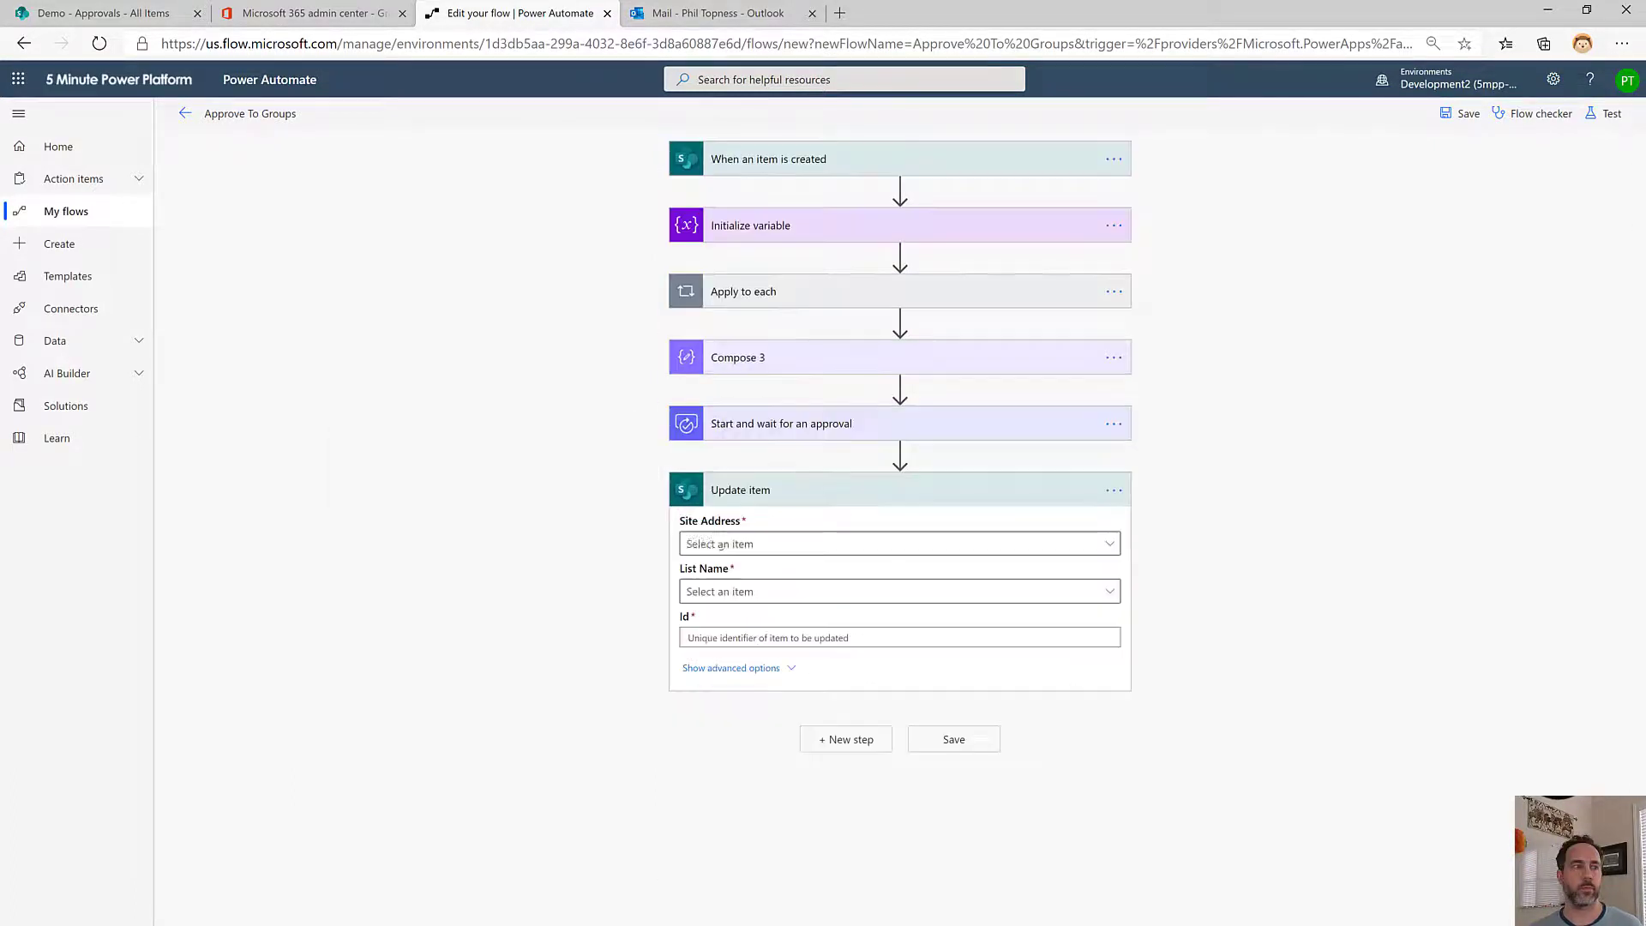
click(1106, 544)
click(857, 727)
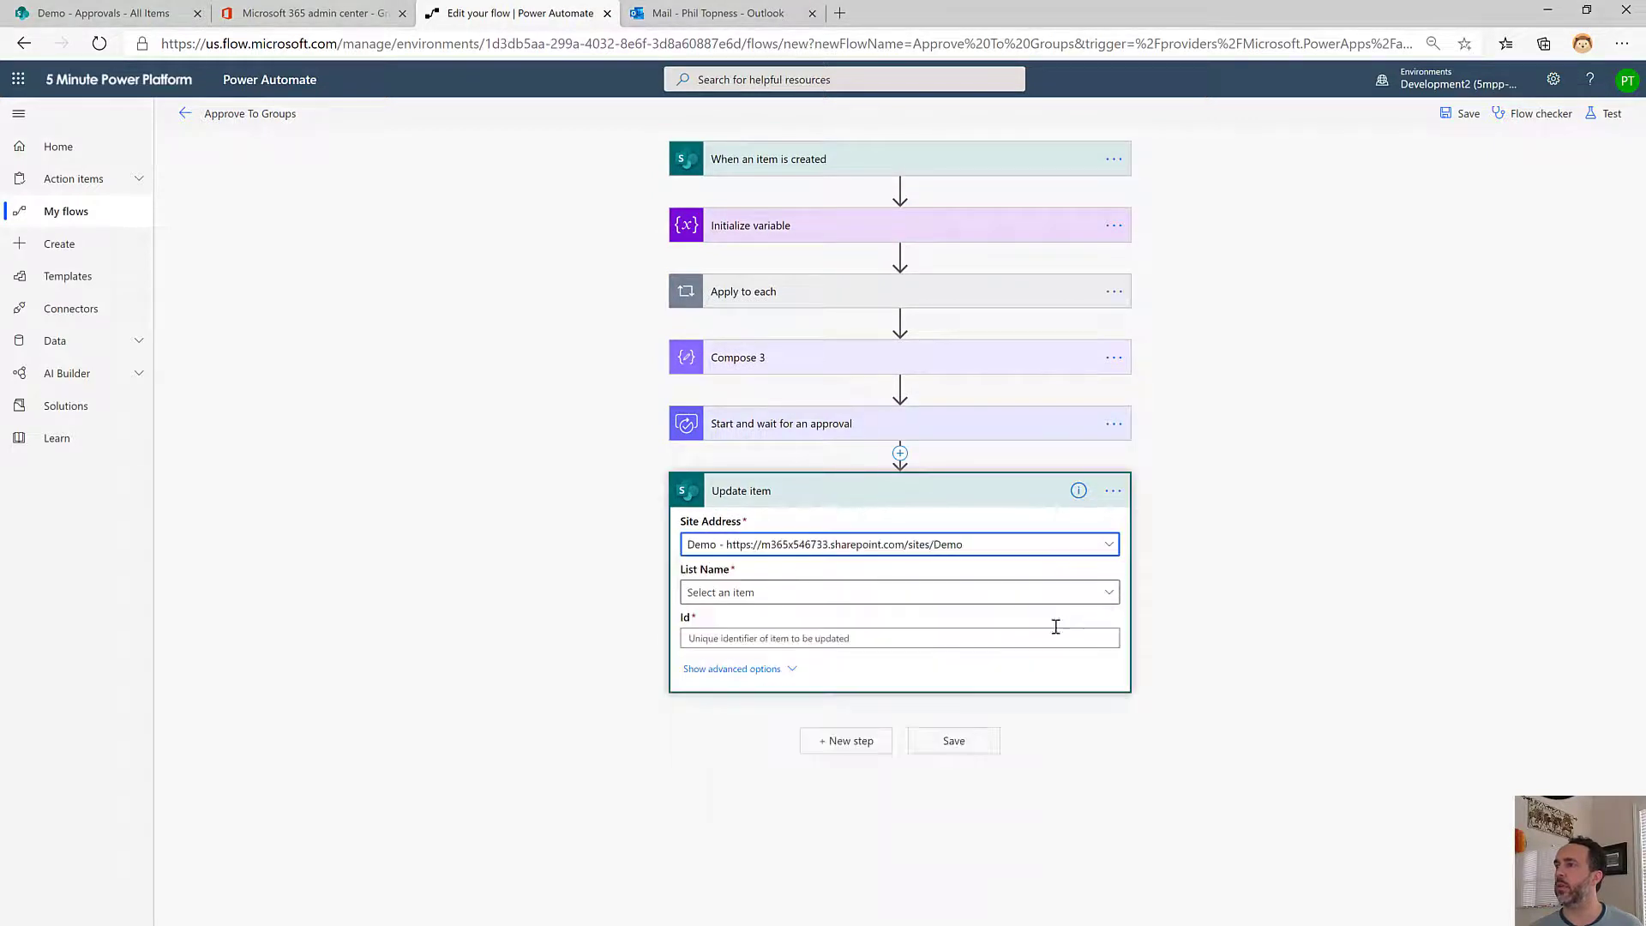
click(1089, 593)
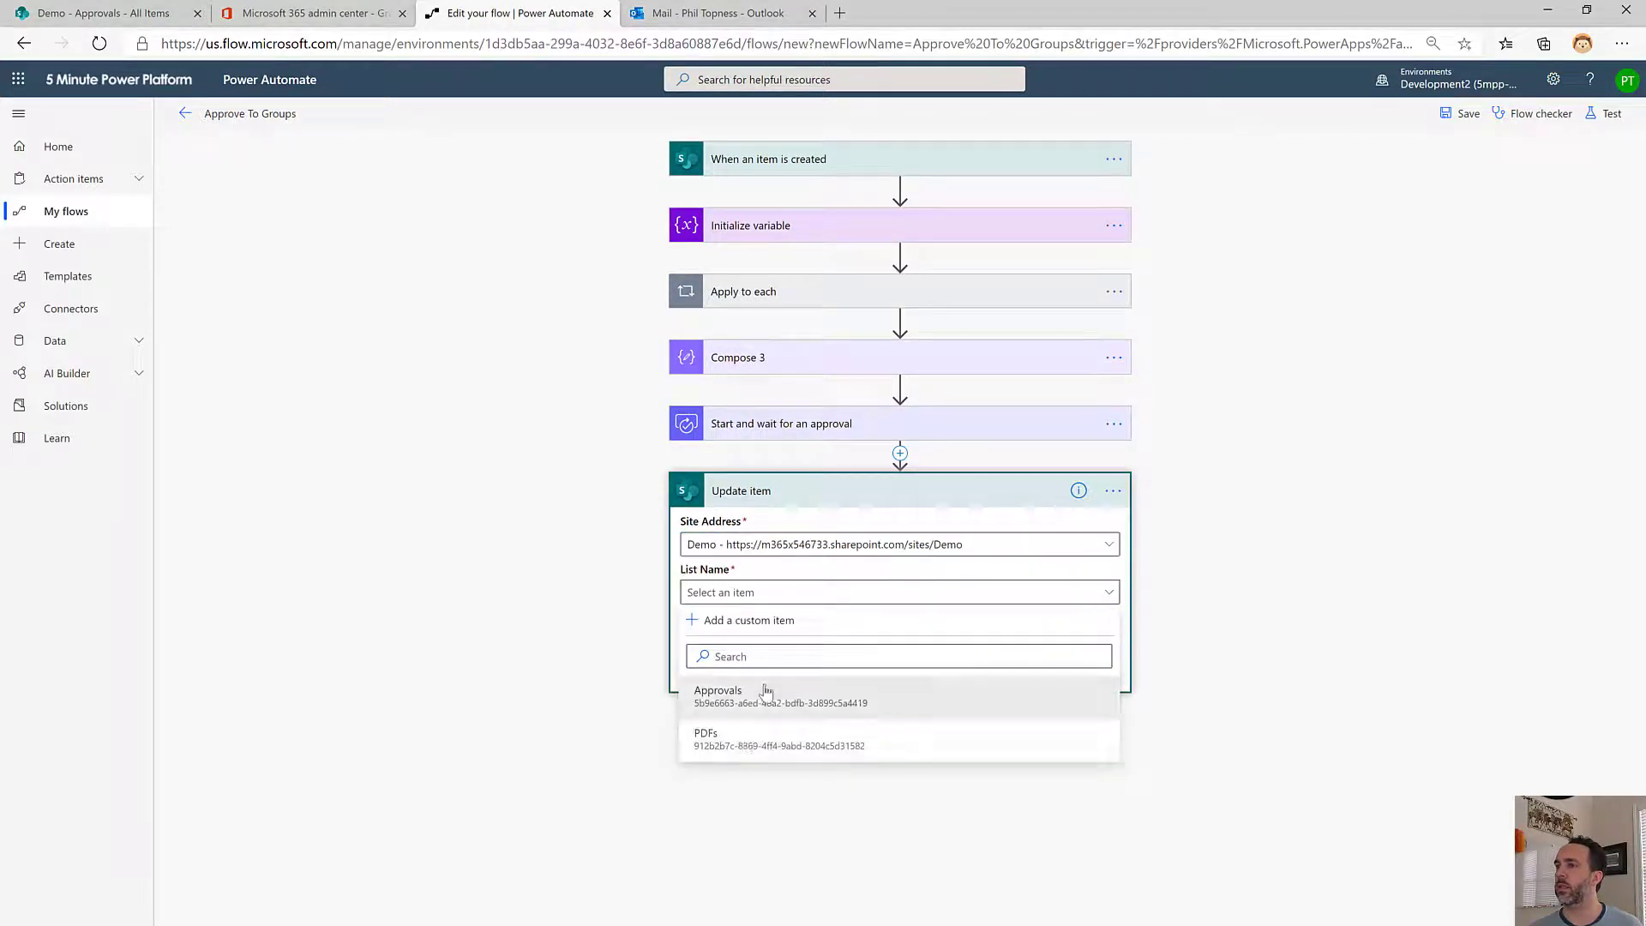
click(766, 691)
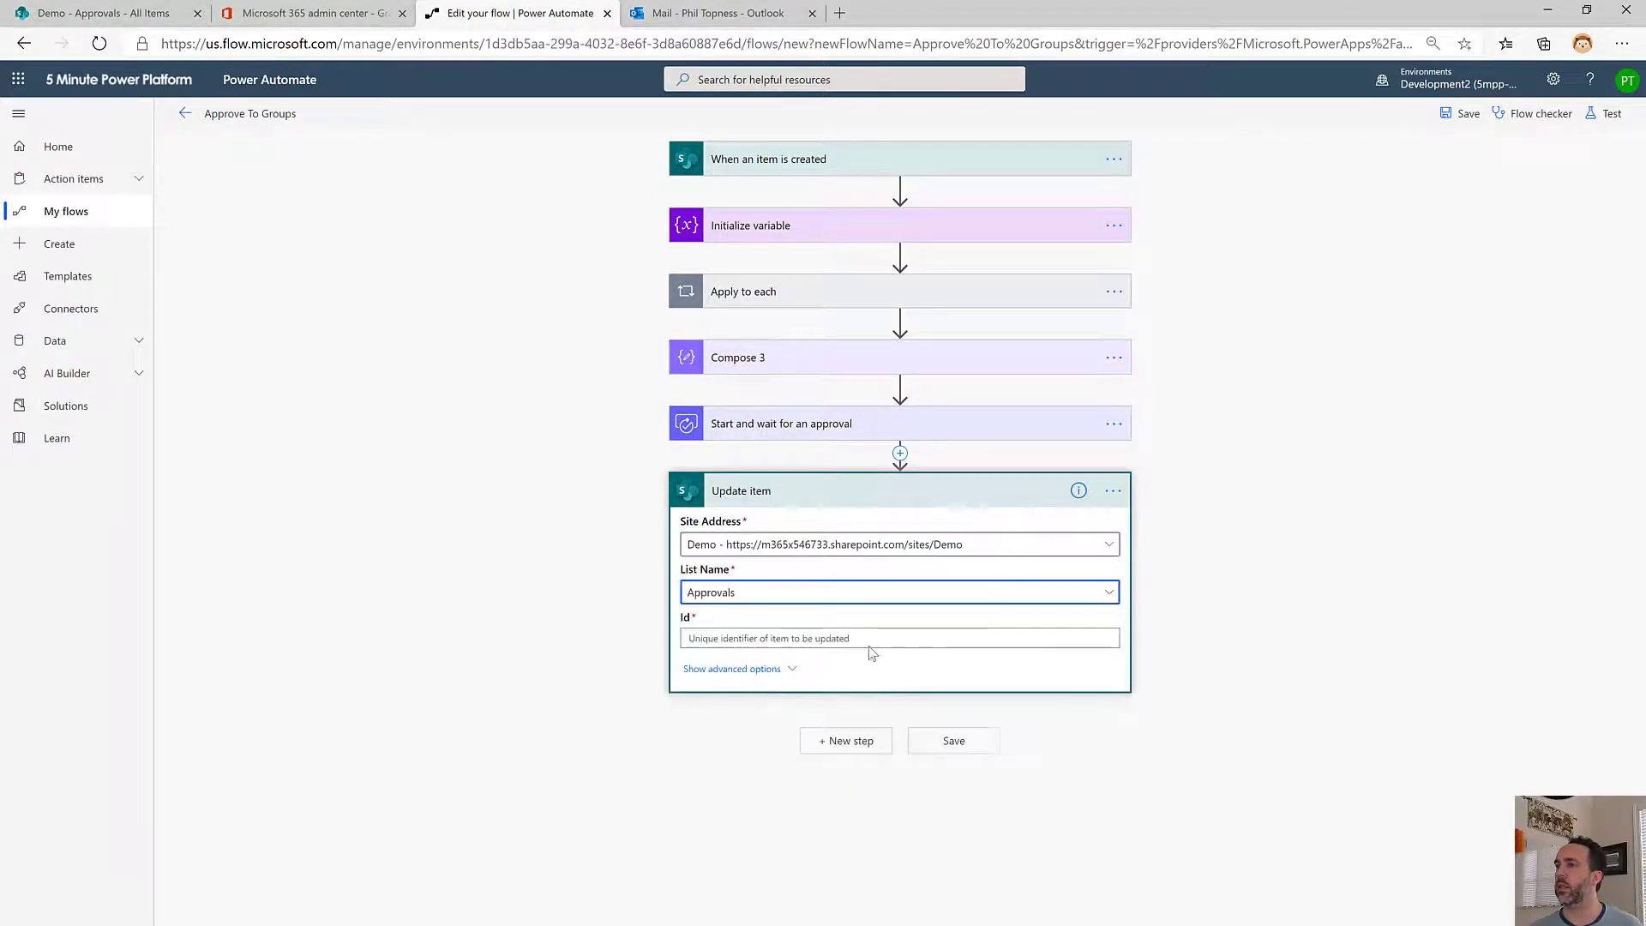
Fill Update item's Id with the new item's ID and Title with its Title
click(1082, 636)
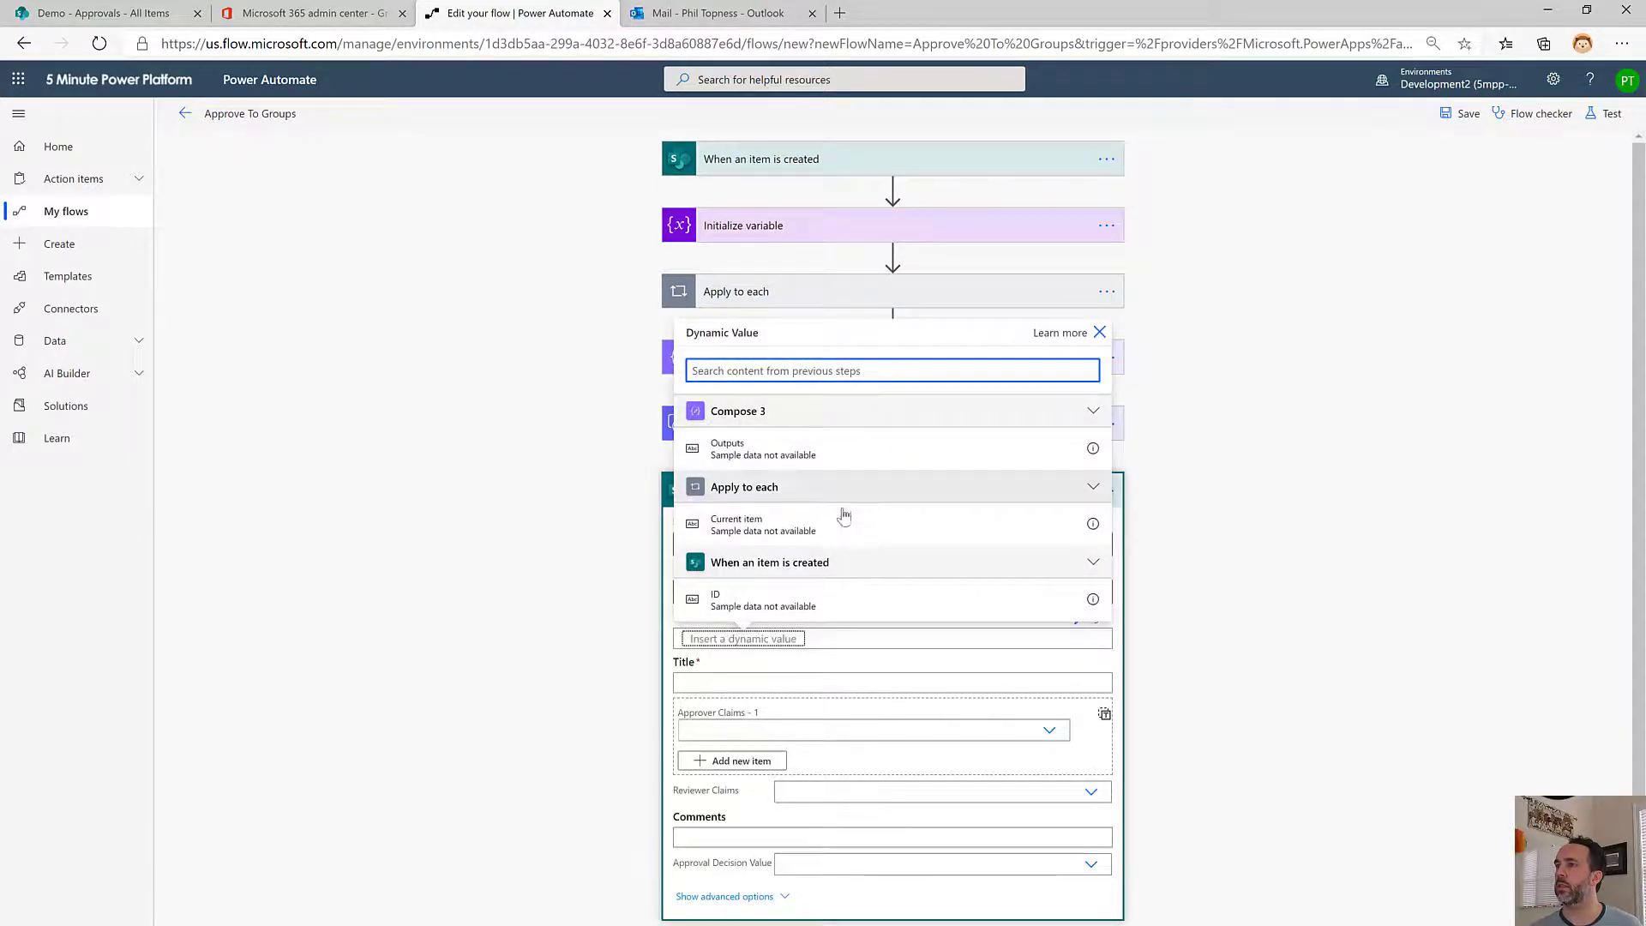
click(759, 600)
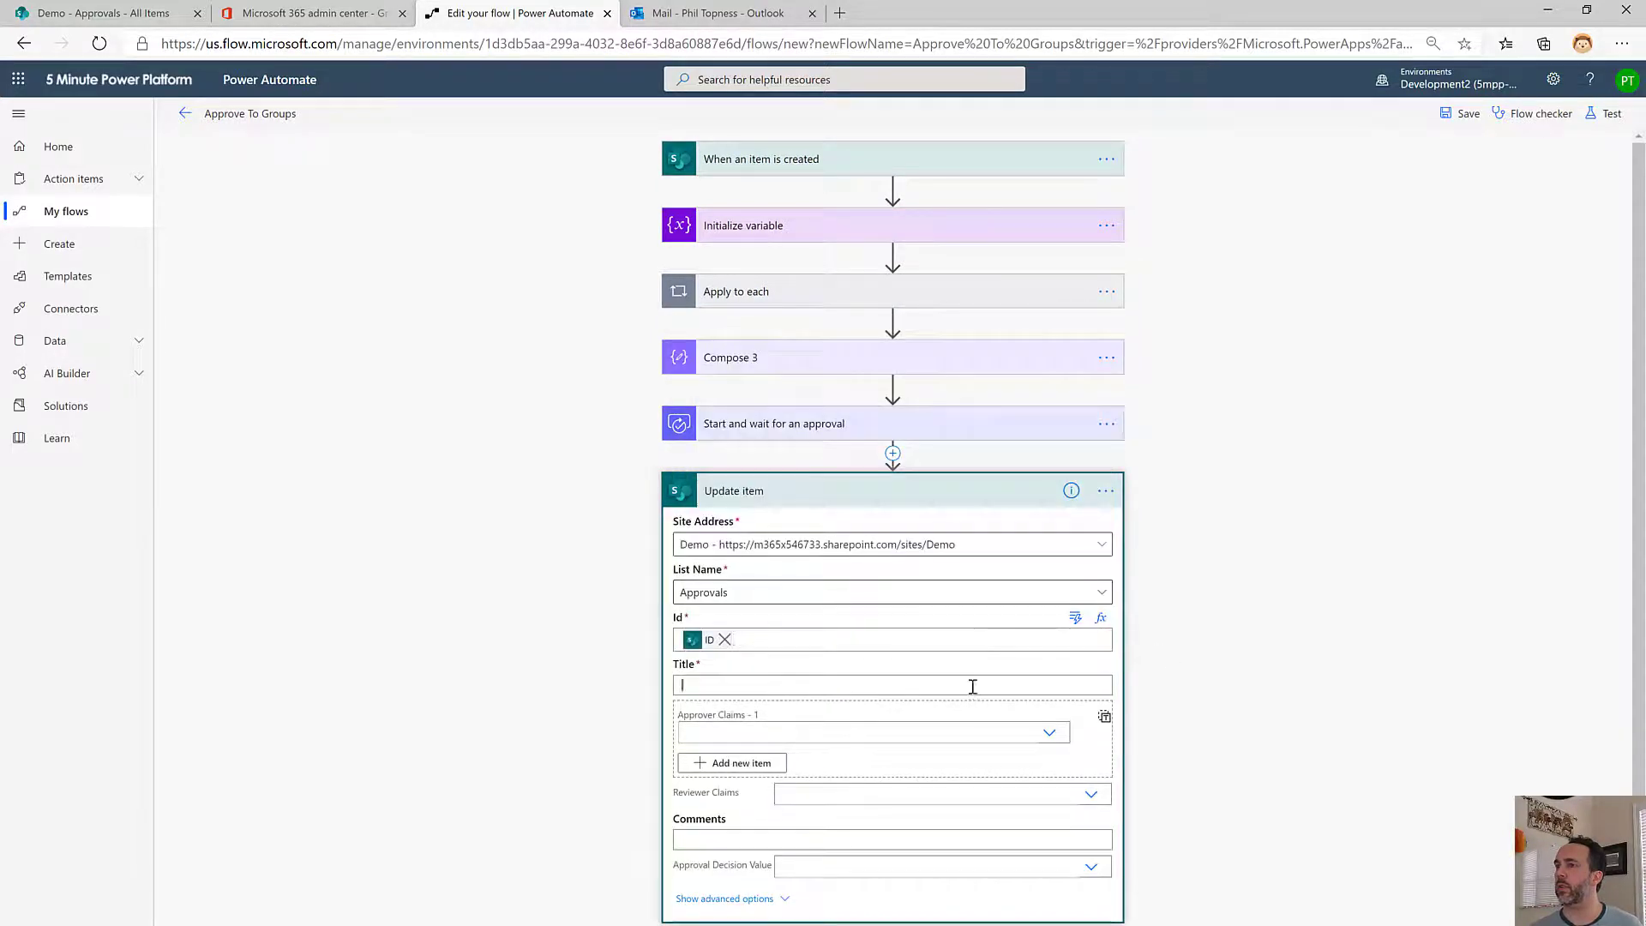
click(1072, 668)
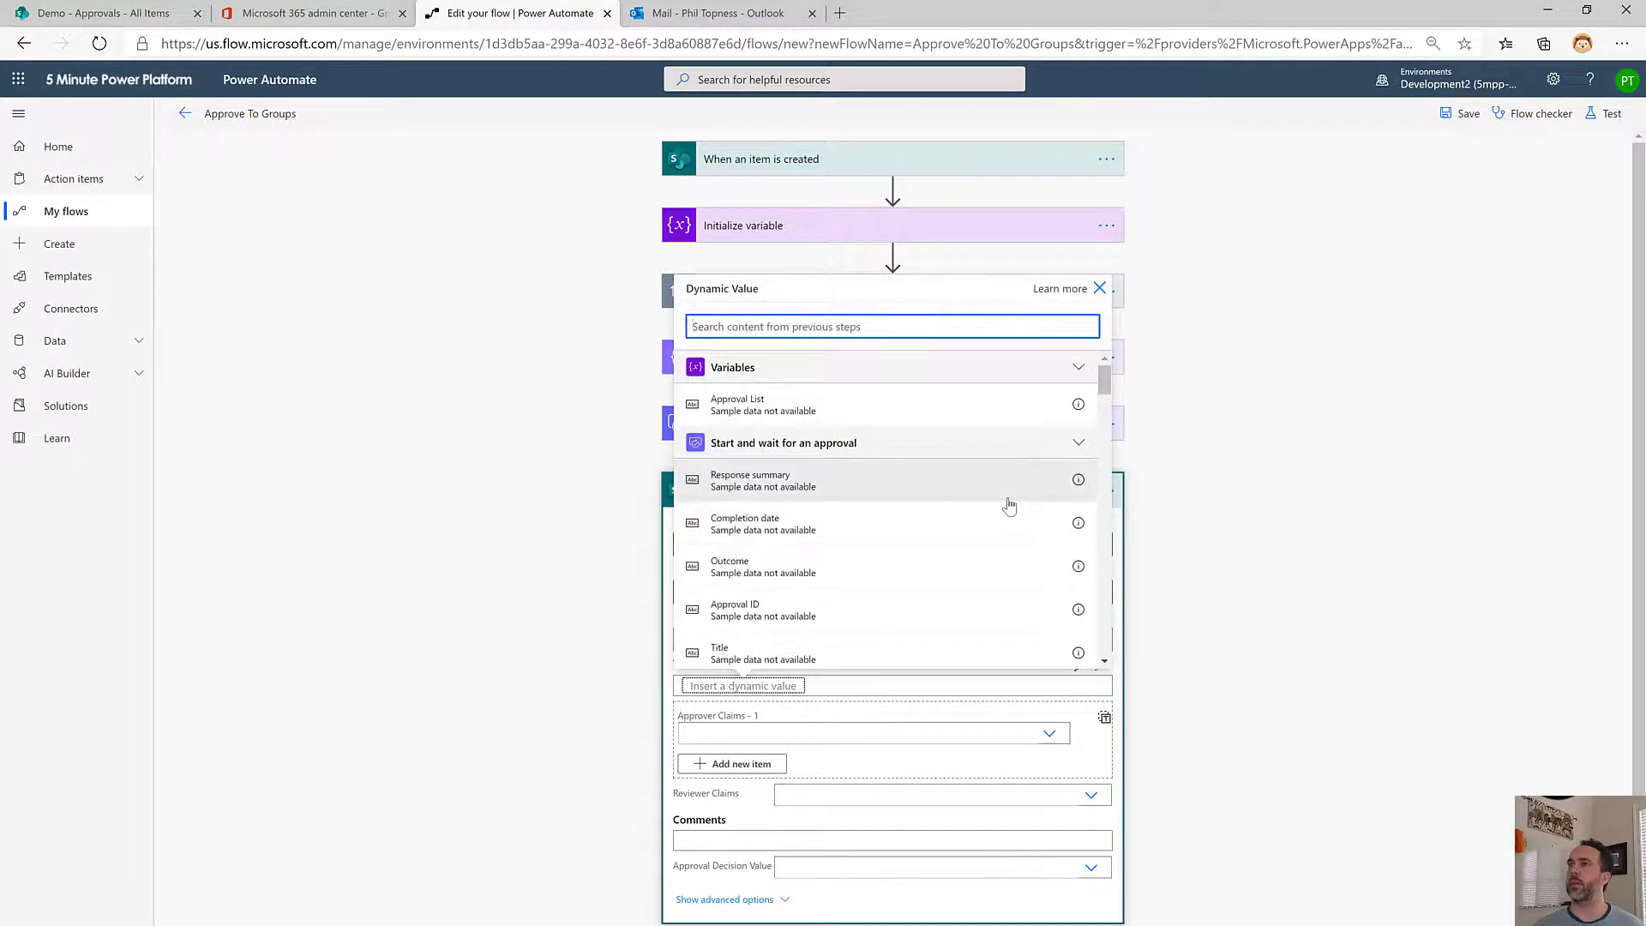
text(title)
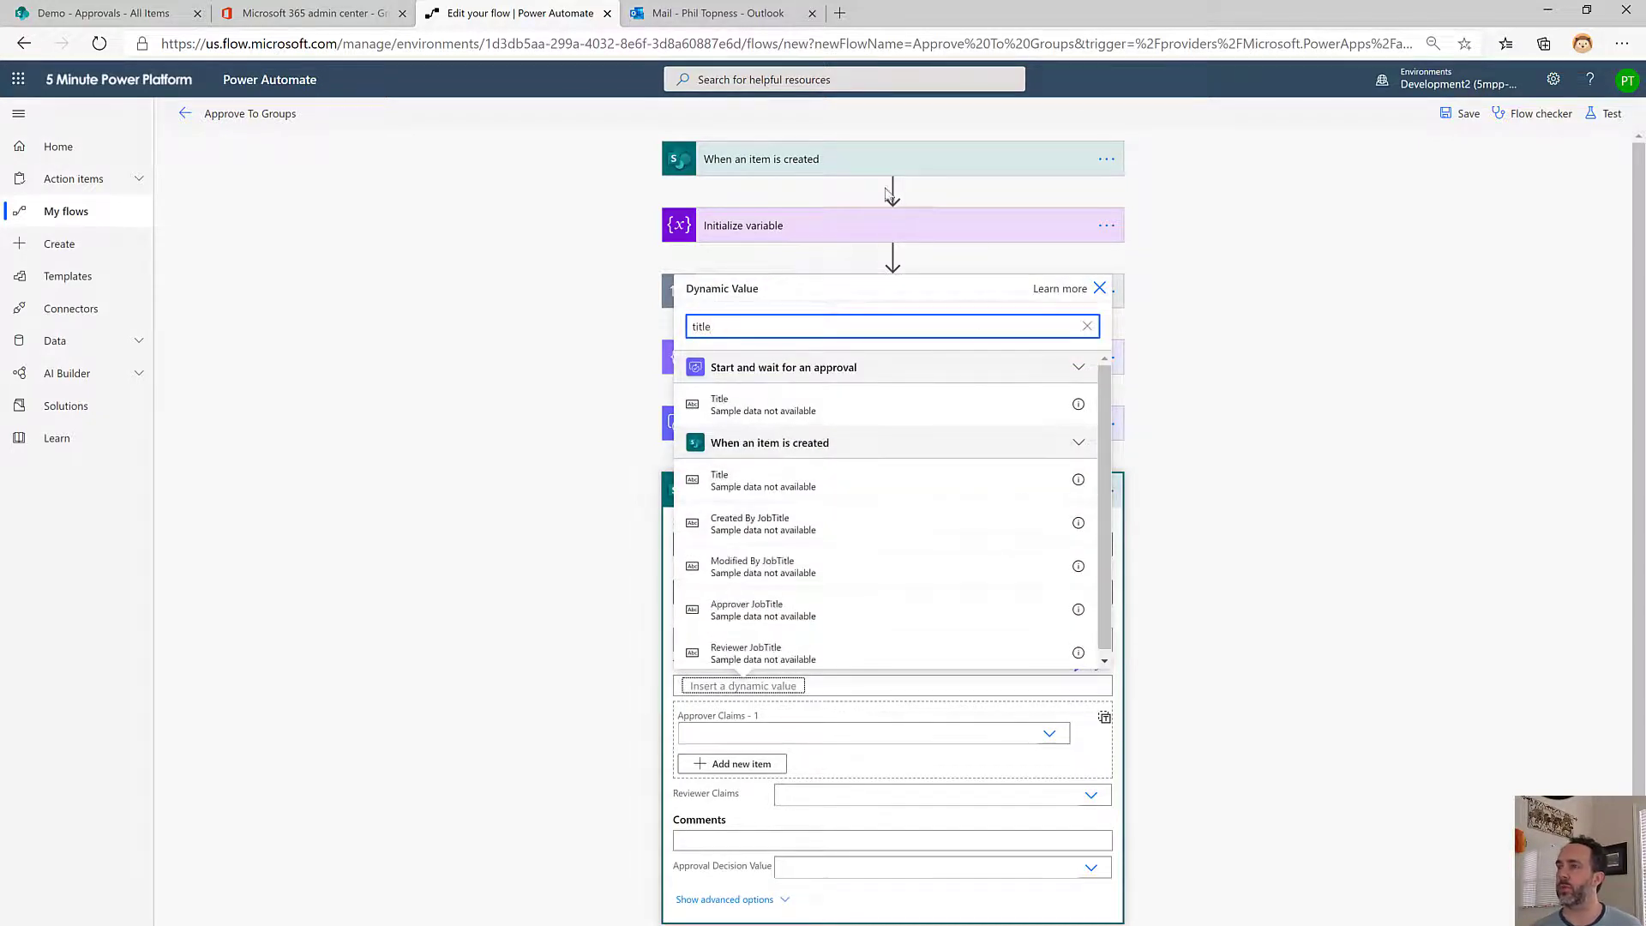
click(763, 474)
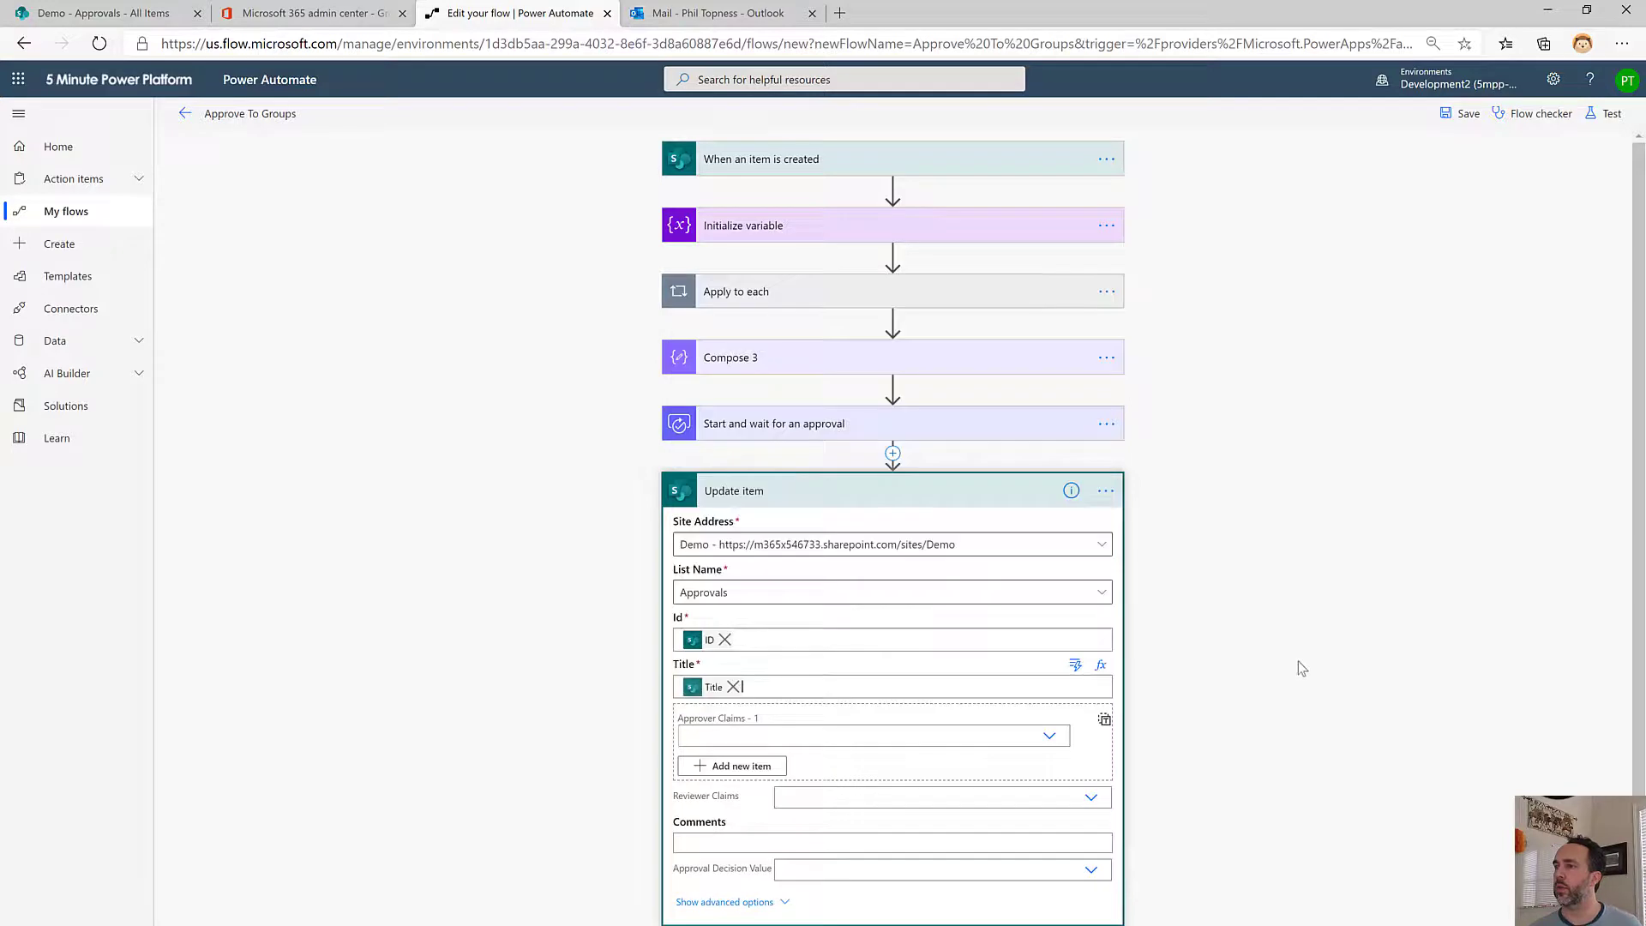
Set Reviewer Claims to a custom value of Responses Approver user principal name, creating Apply to each 3
scroll(1294, 682, down, 1)
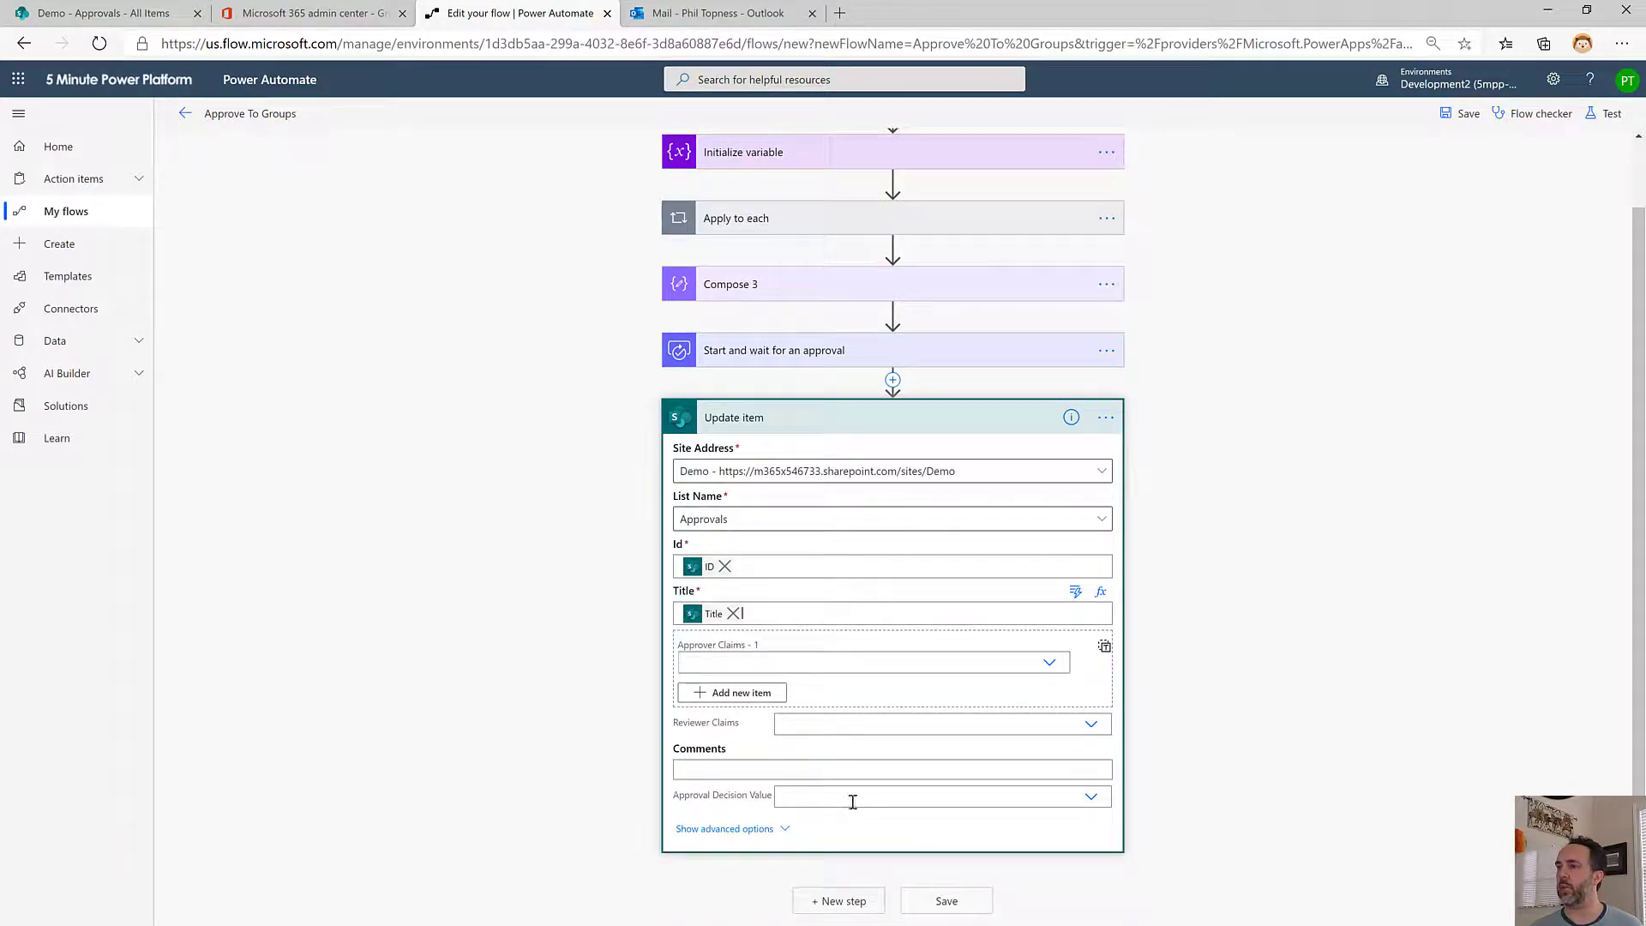
click(1092, 726)
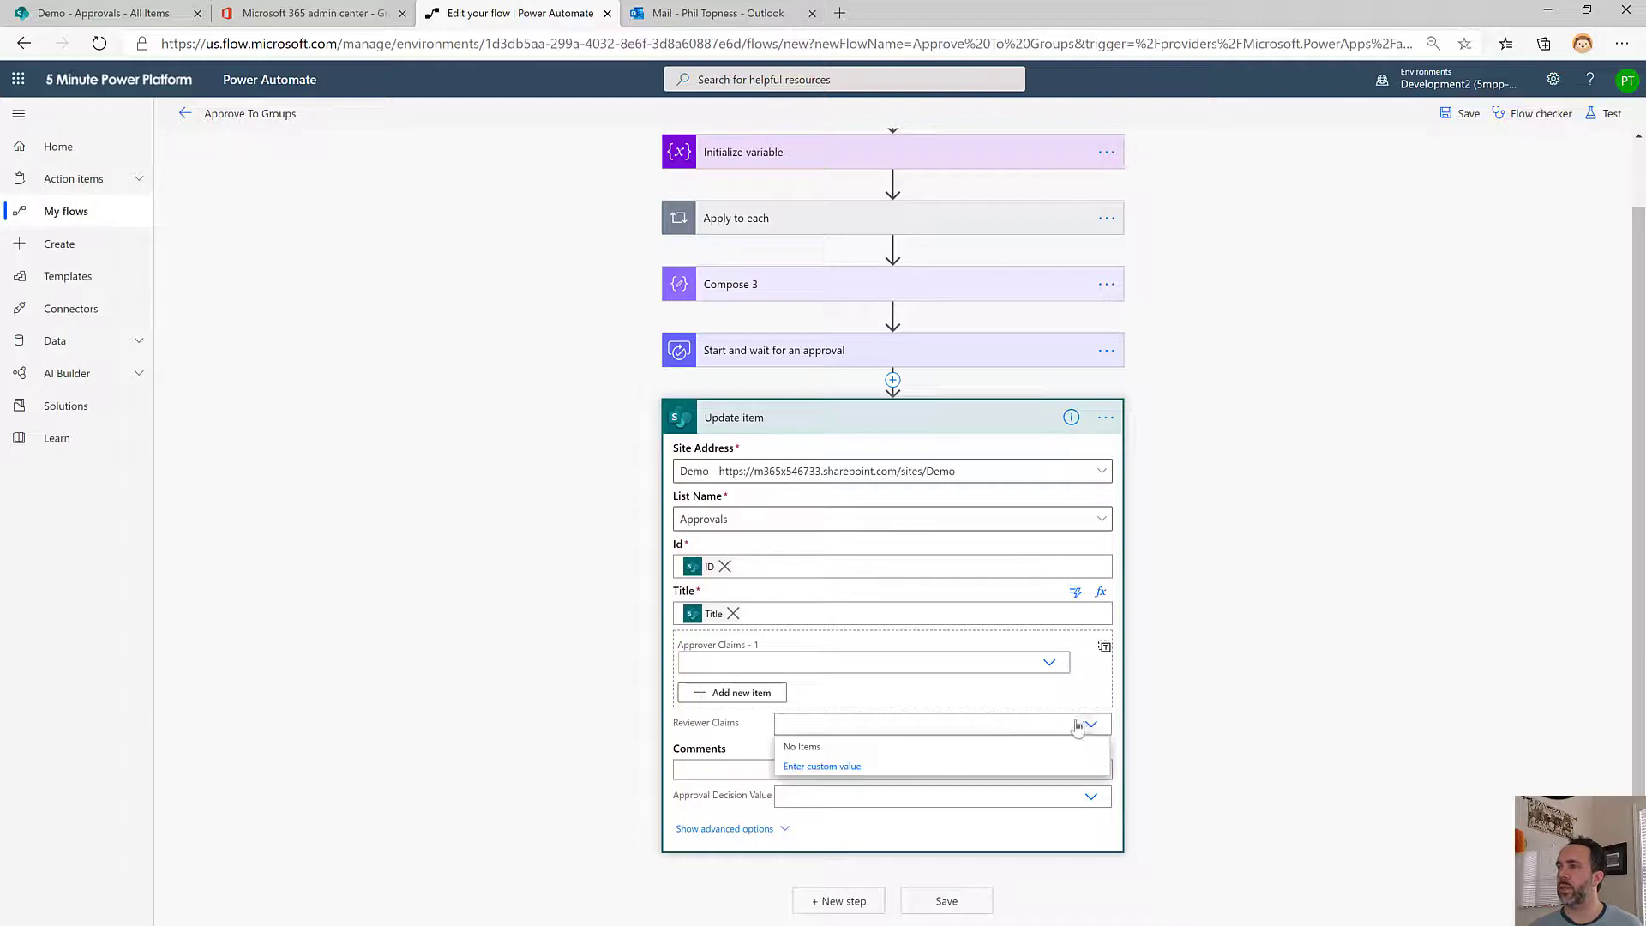
click(861, 765)
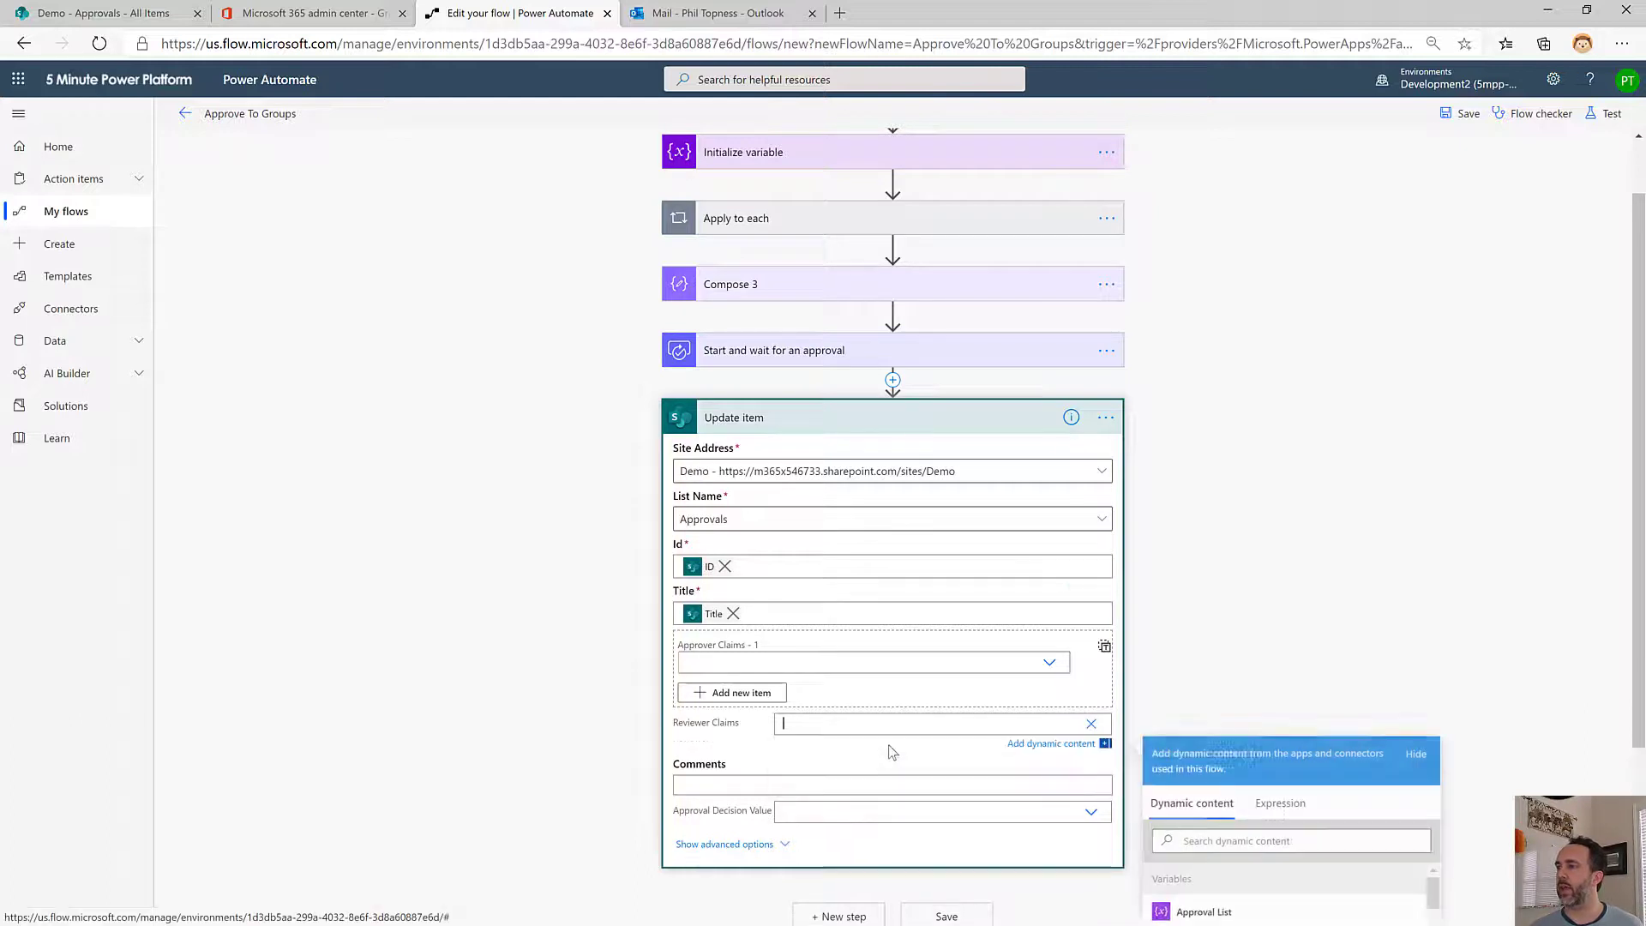
scroll(1337, 703, down, 3)
scroll(1294, 738, down, 6)
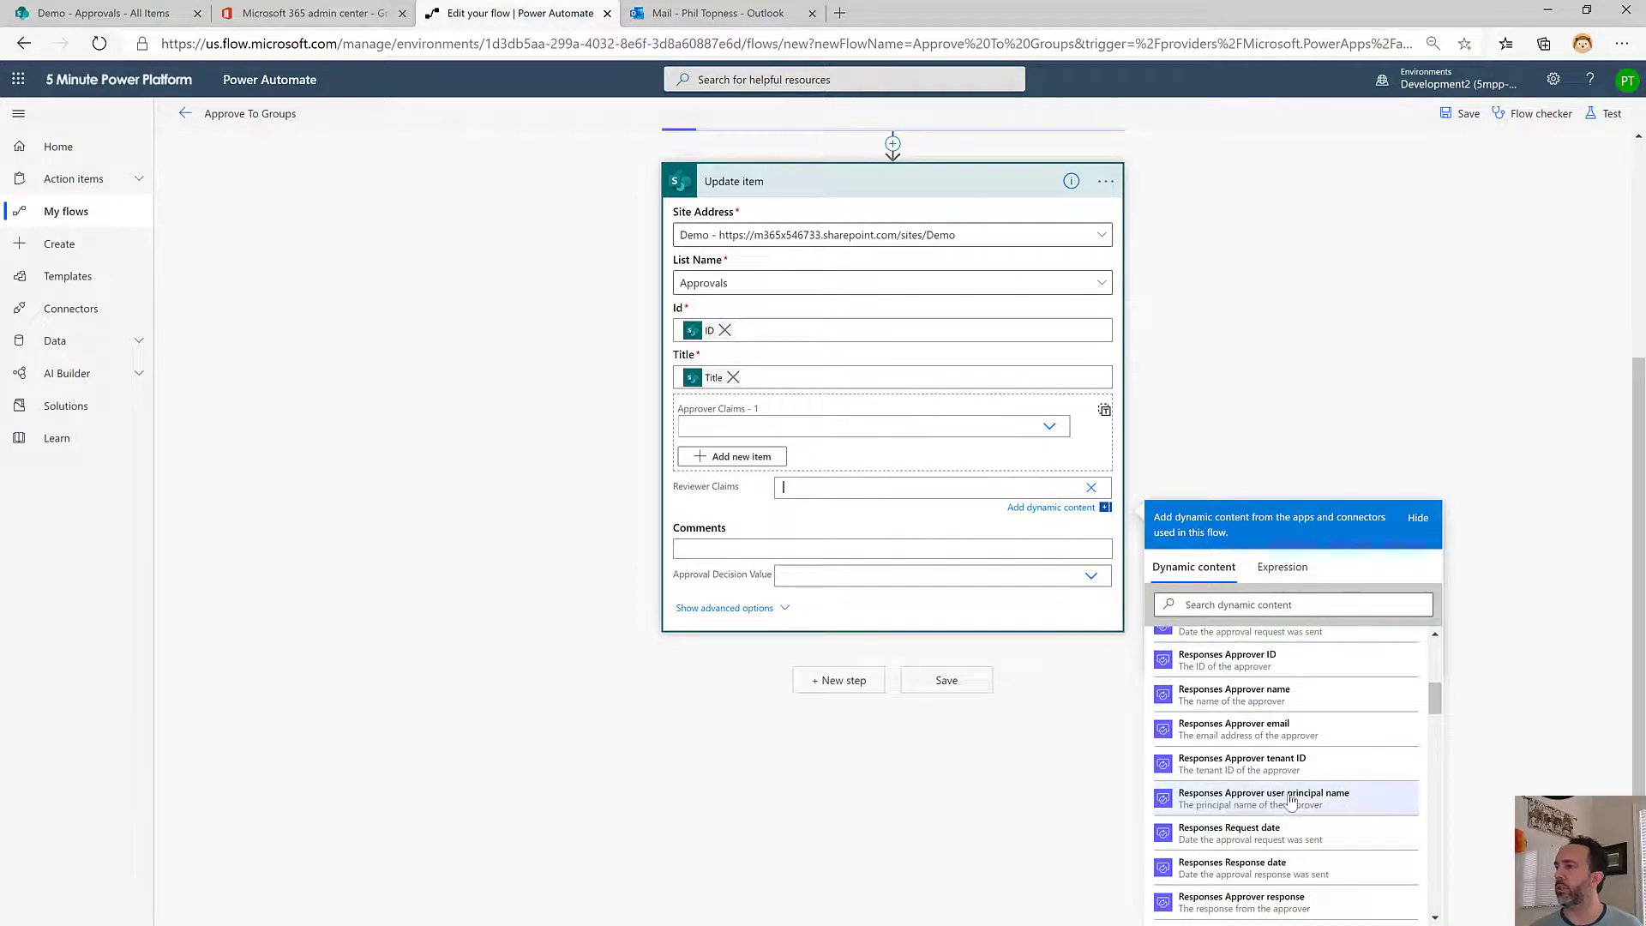
scroll(915, 566, up, 3)
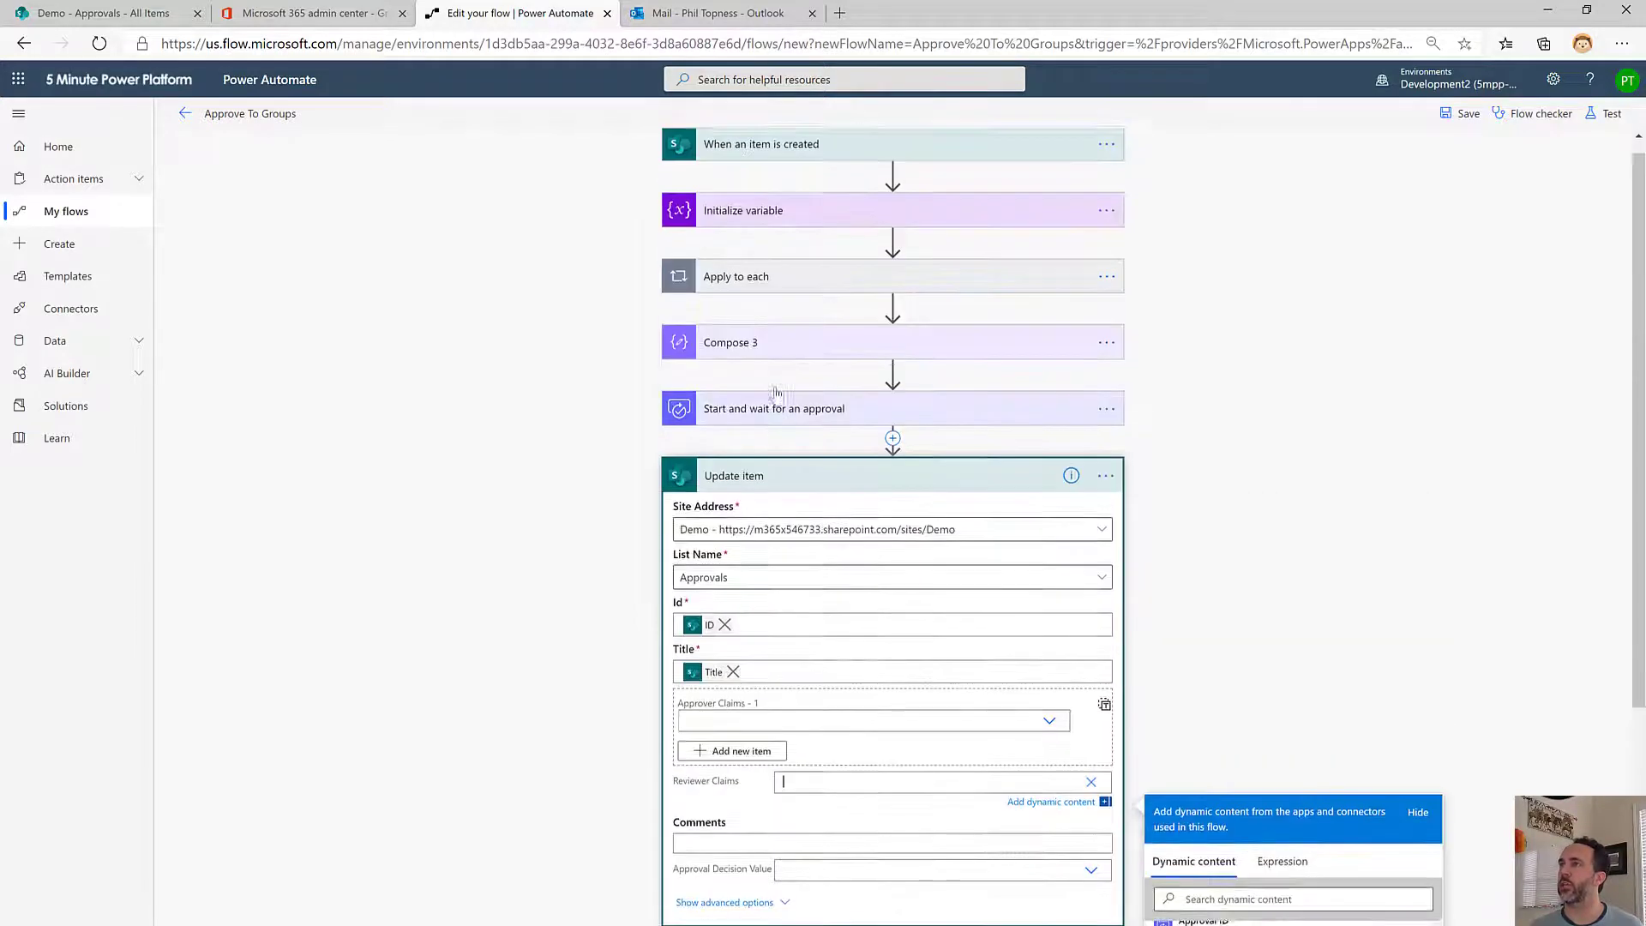
click(806, 428)
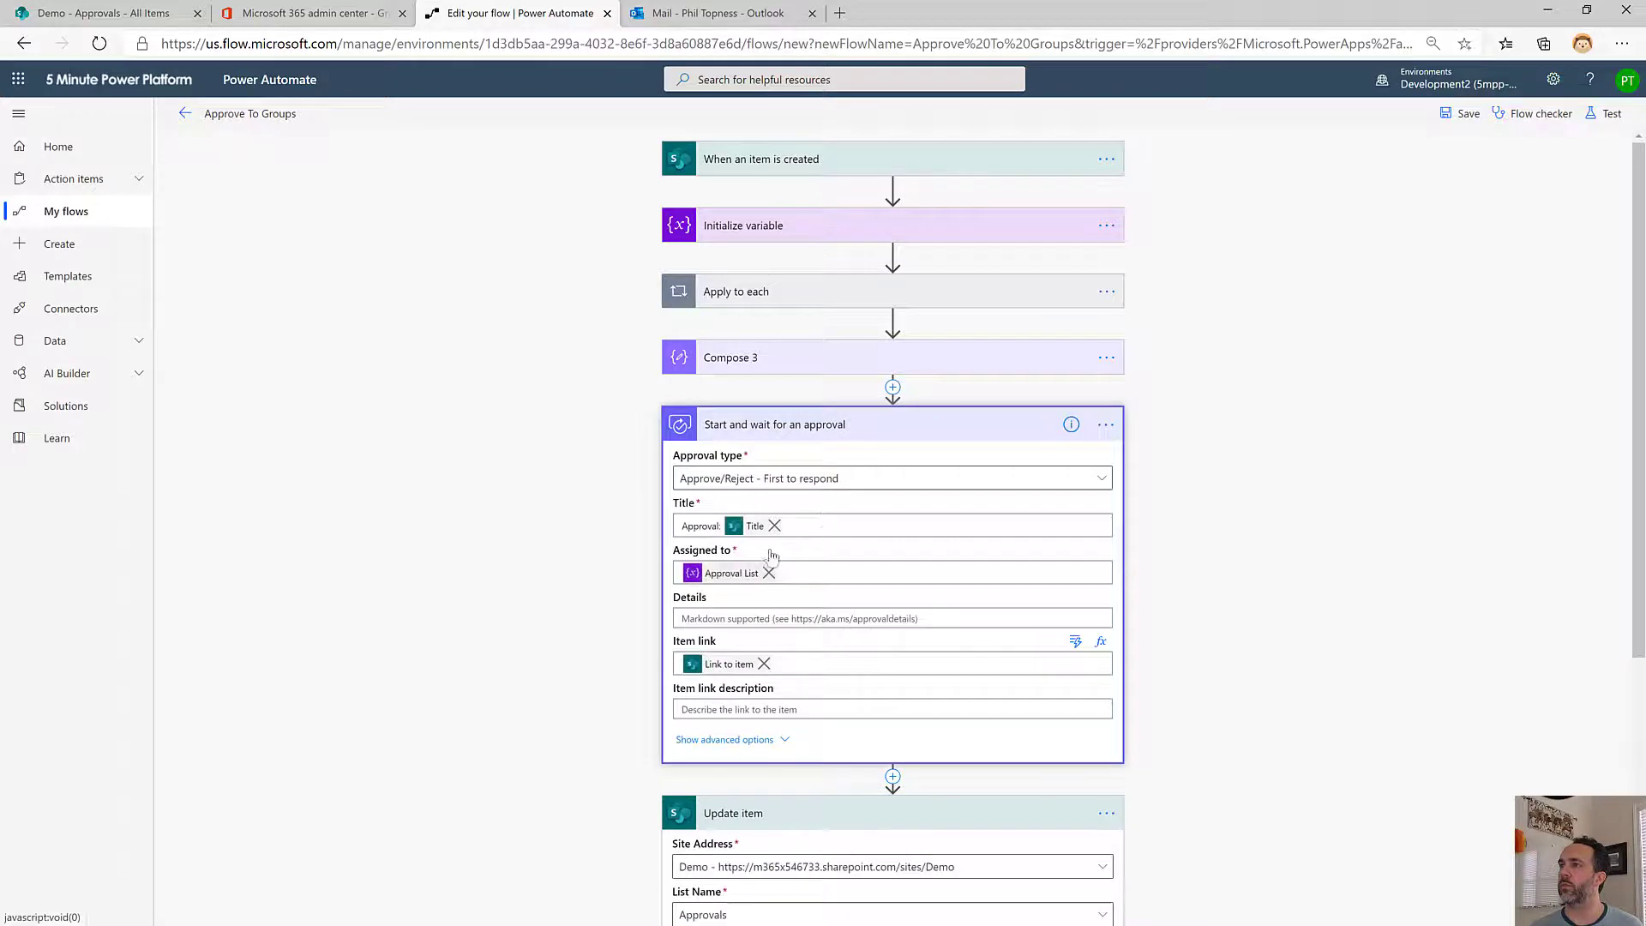
scroll(1204, 600, down, 4)
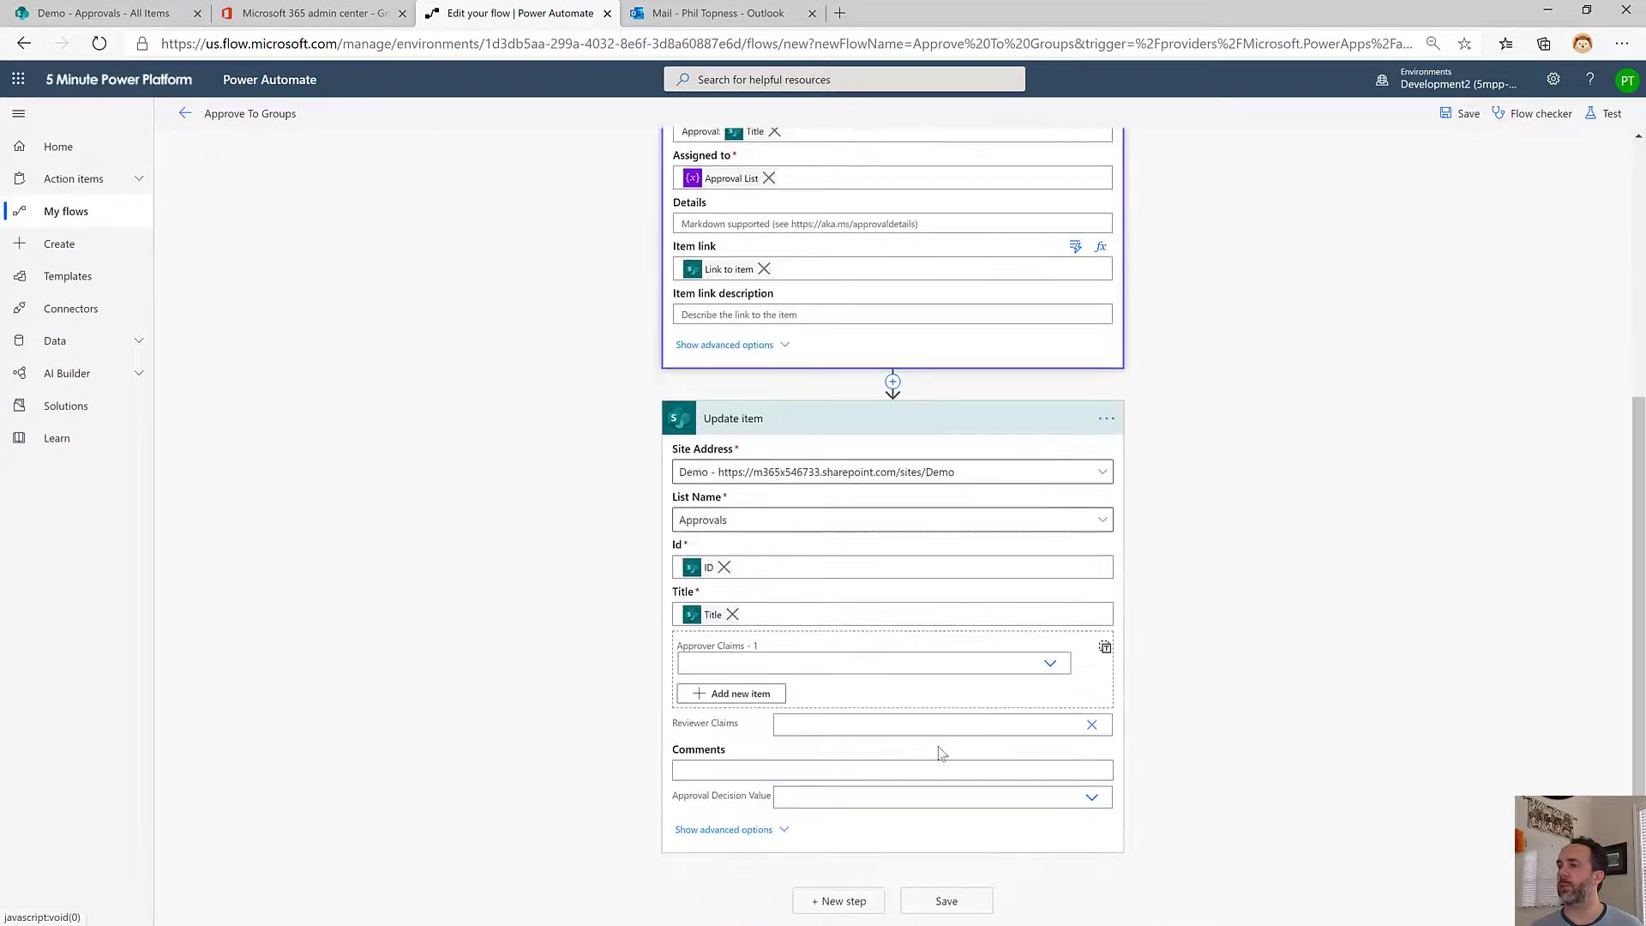
click(905, 731)
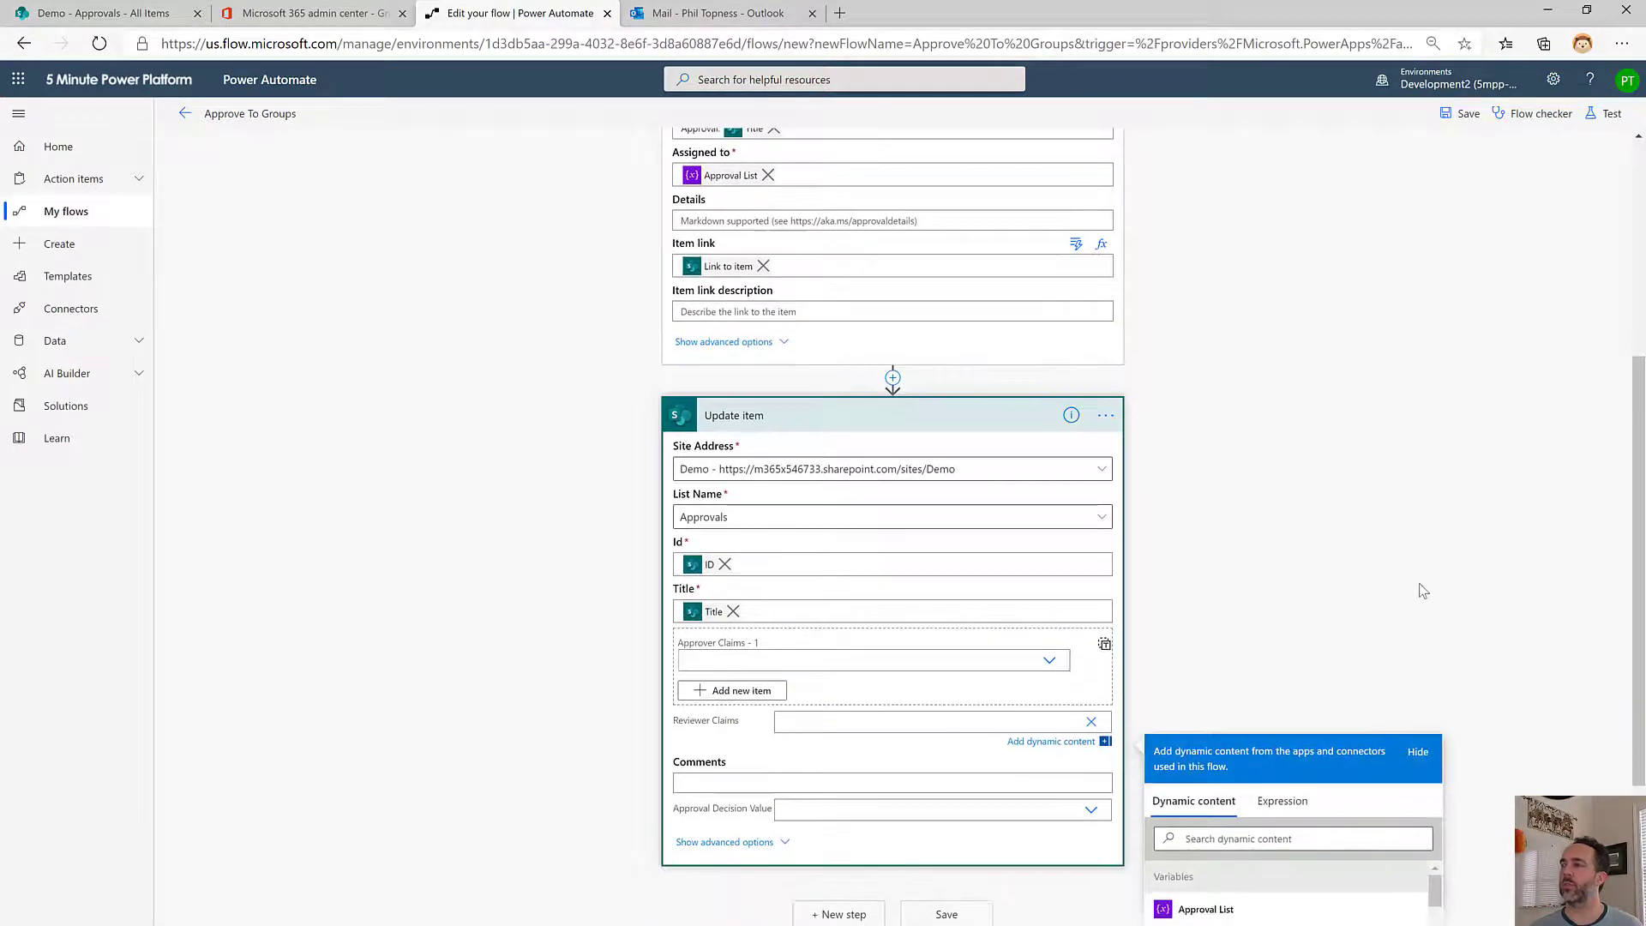
scroll(1269, 729, down, 5)
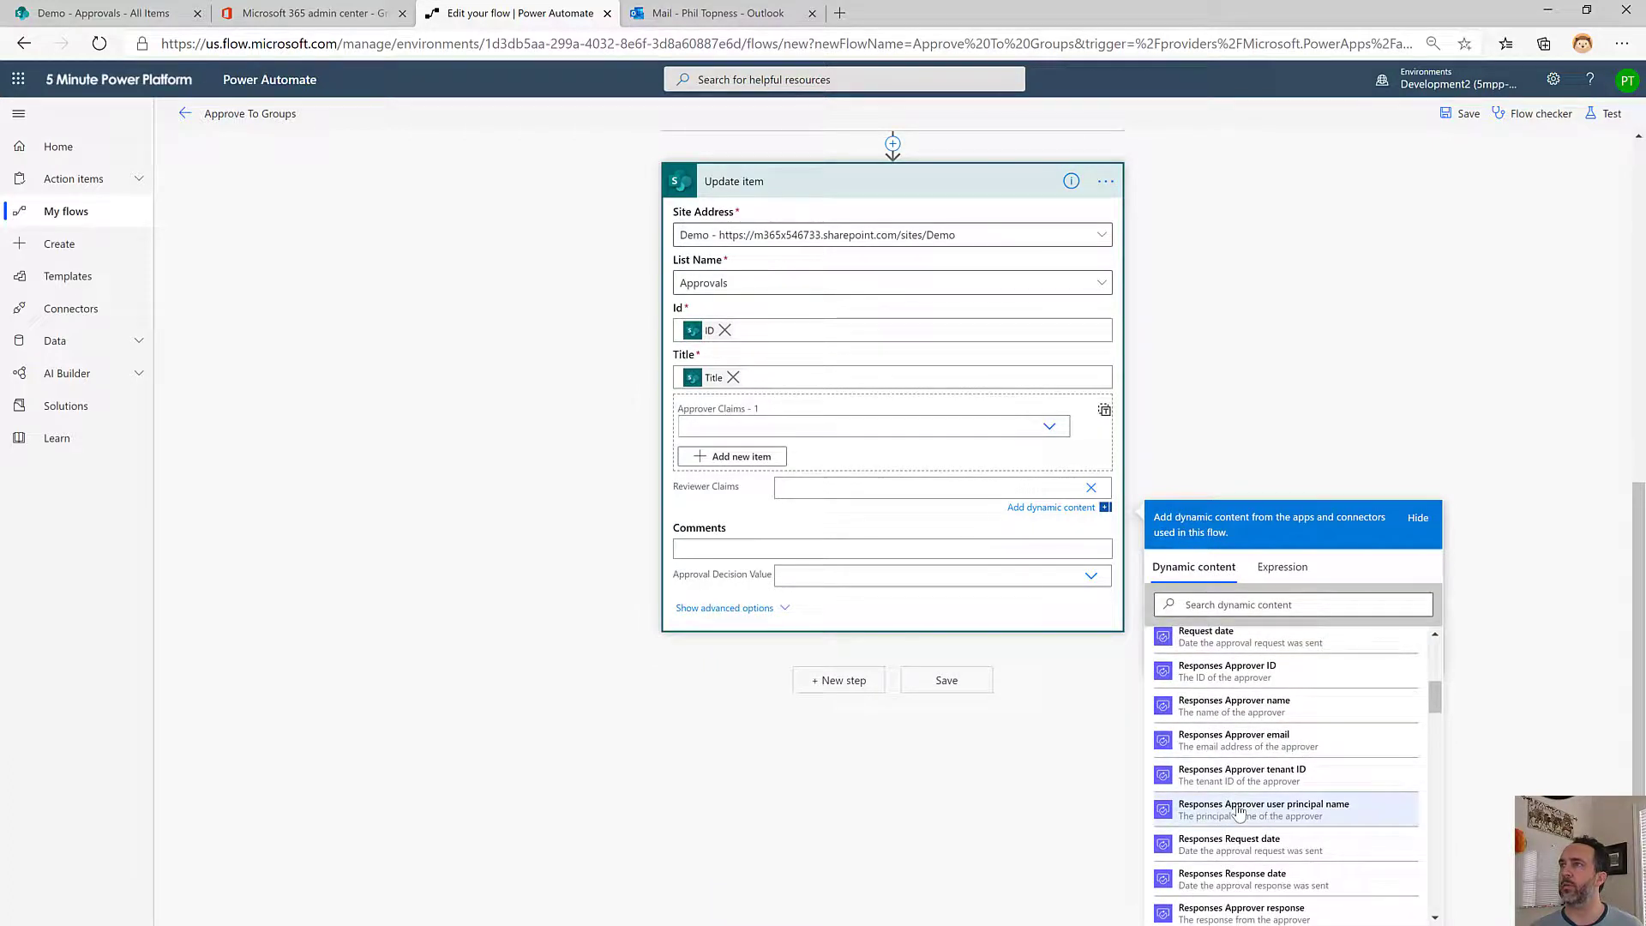
click(1239, 812)
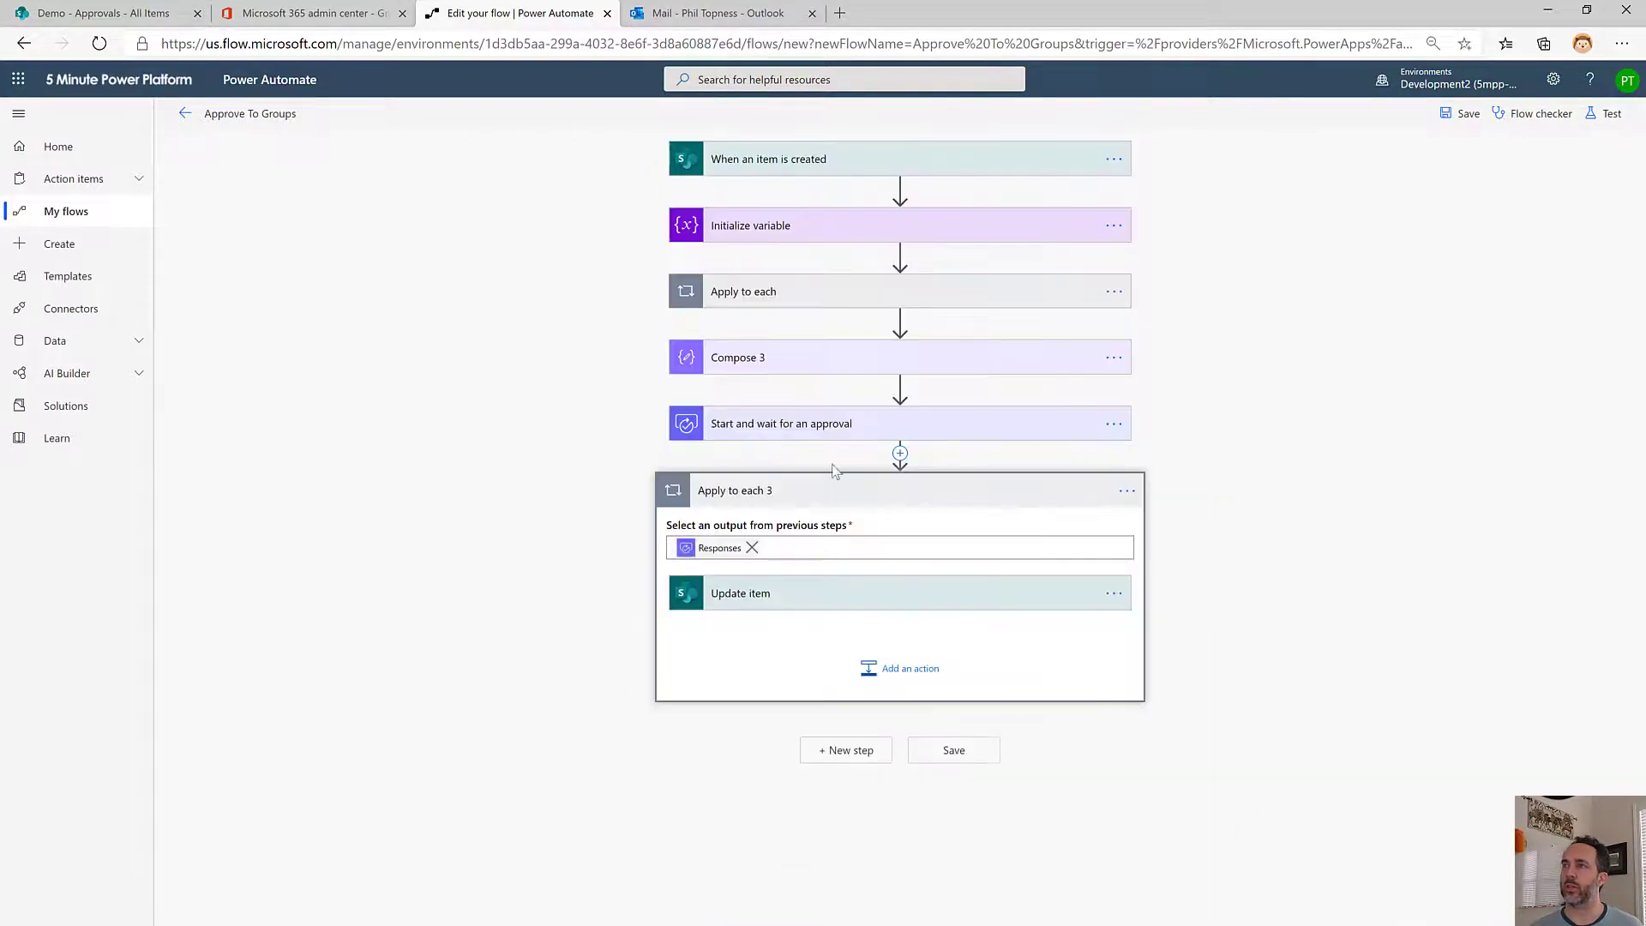
Fill Update item's Comments field with Responses Comments
click(855, 593)
scroll(857, 592, down, 3)
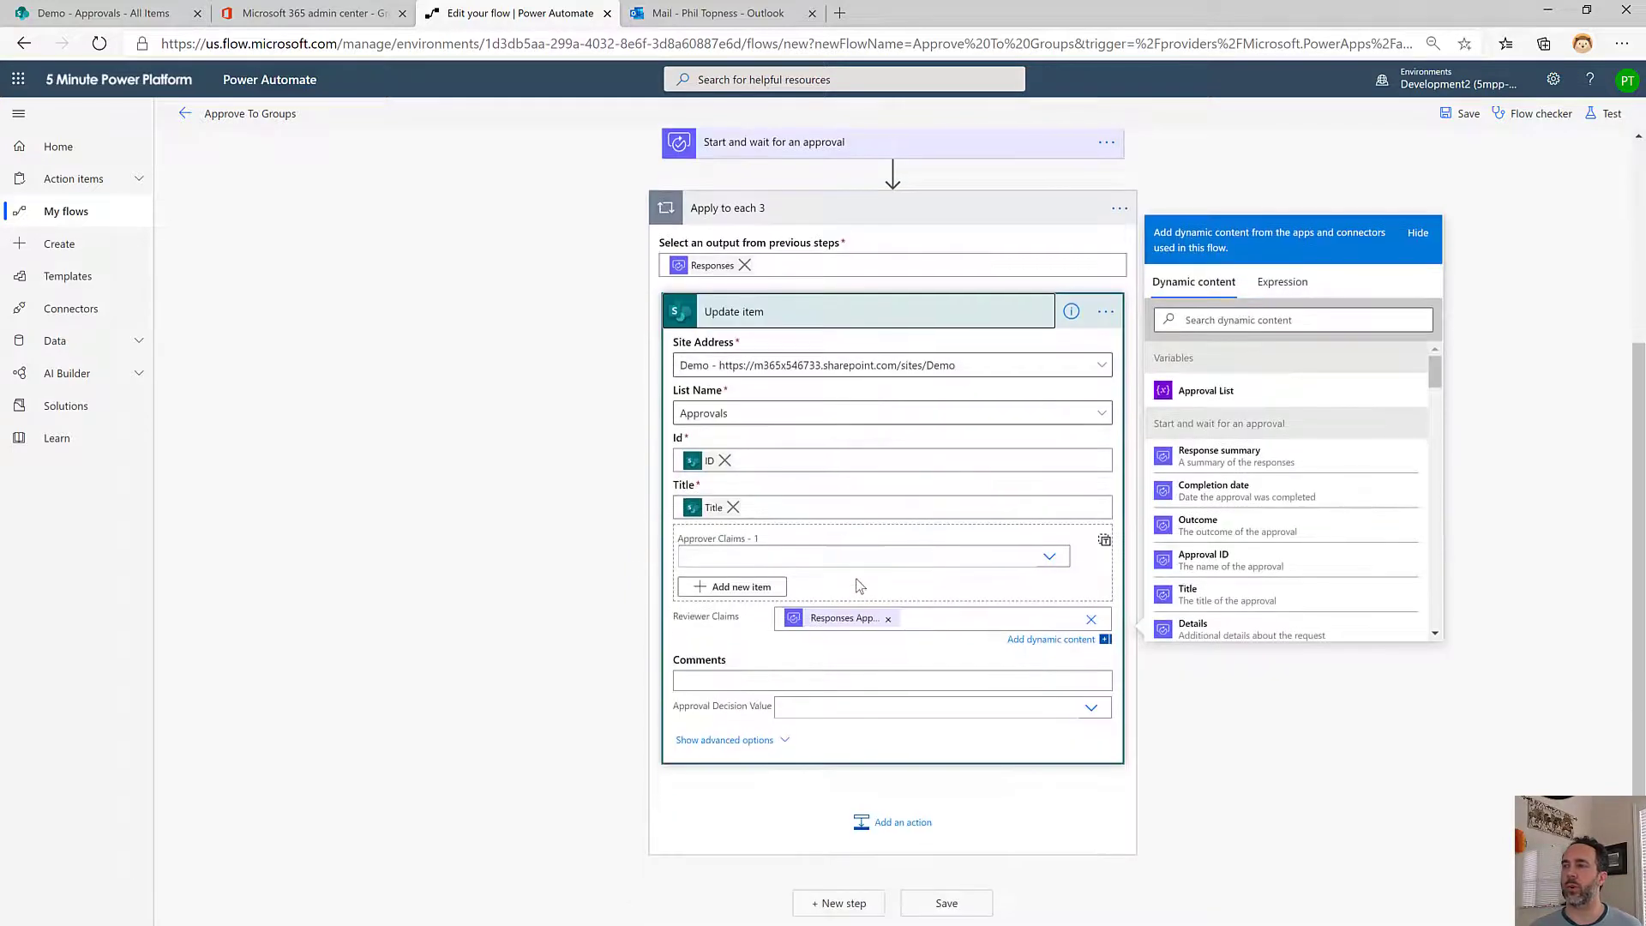
click(887, 680)
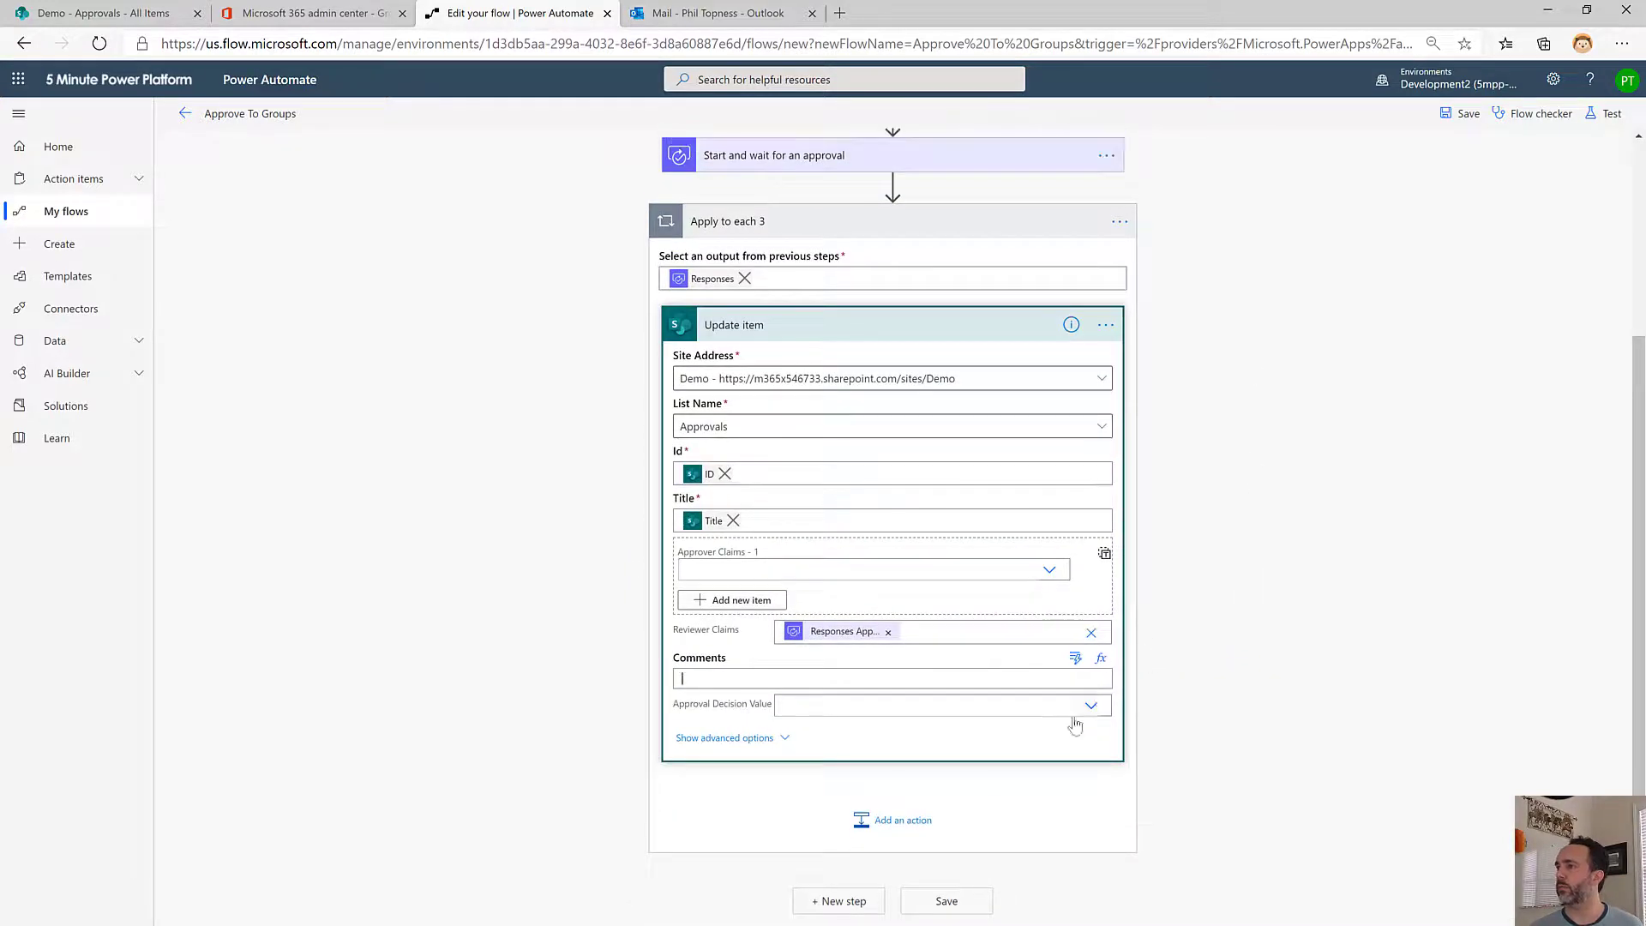
click(1077, 659)
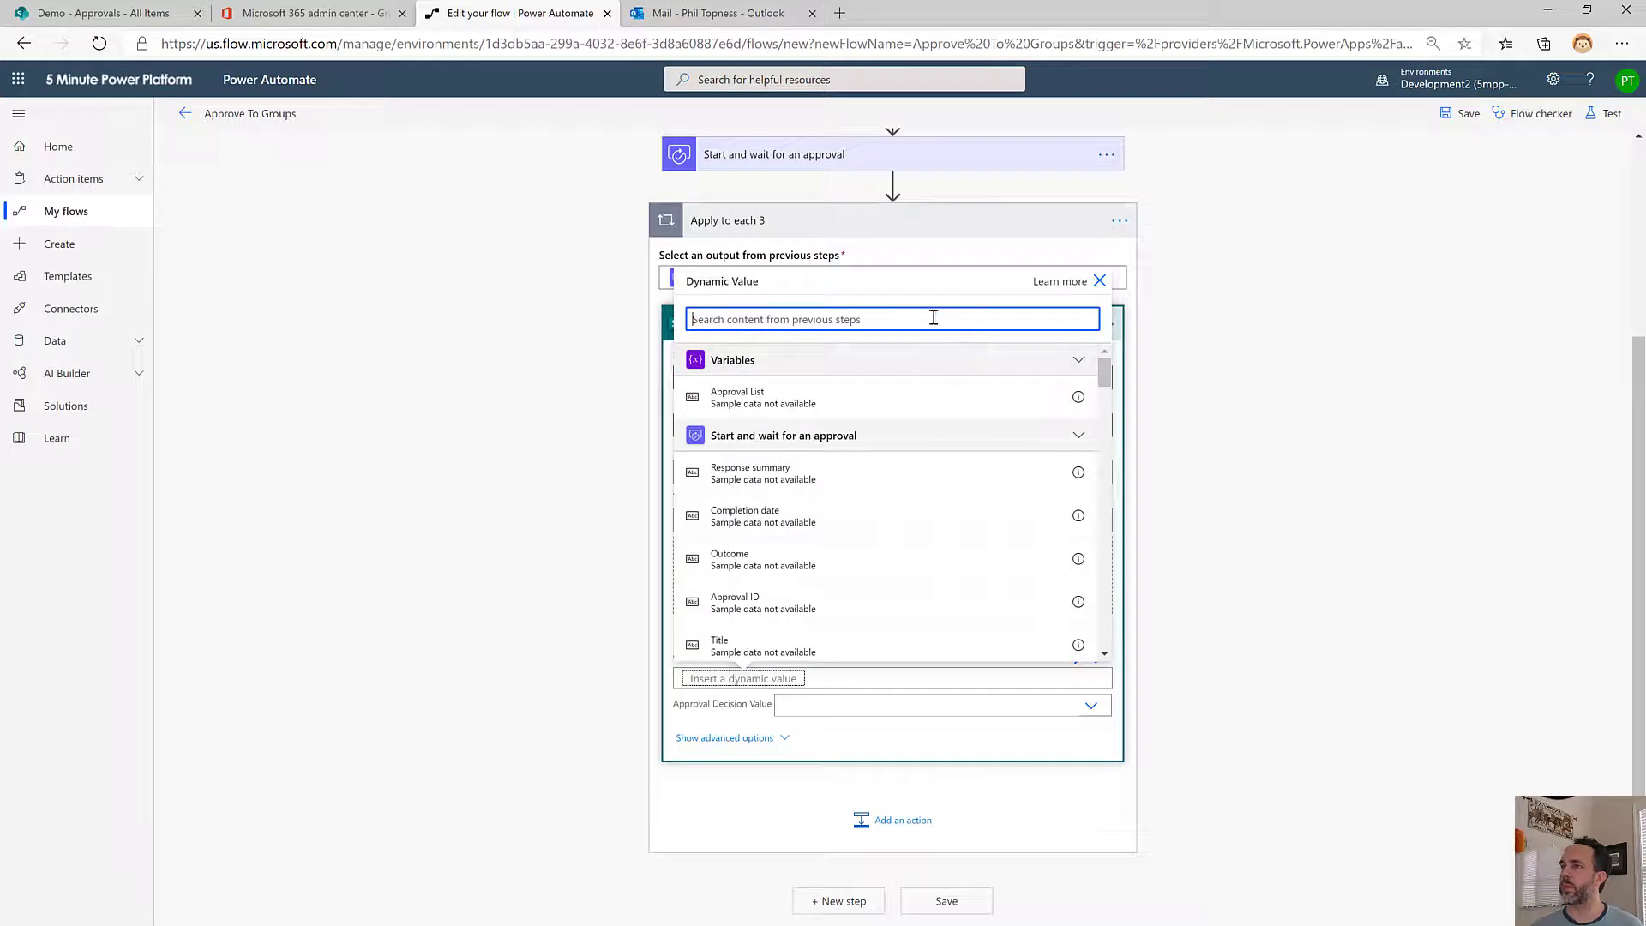
text(c)
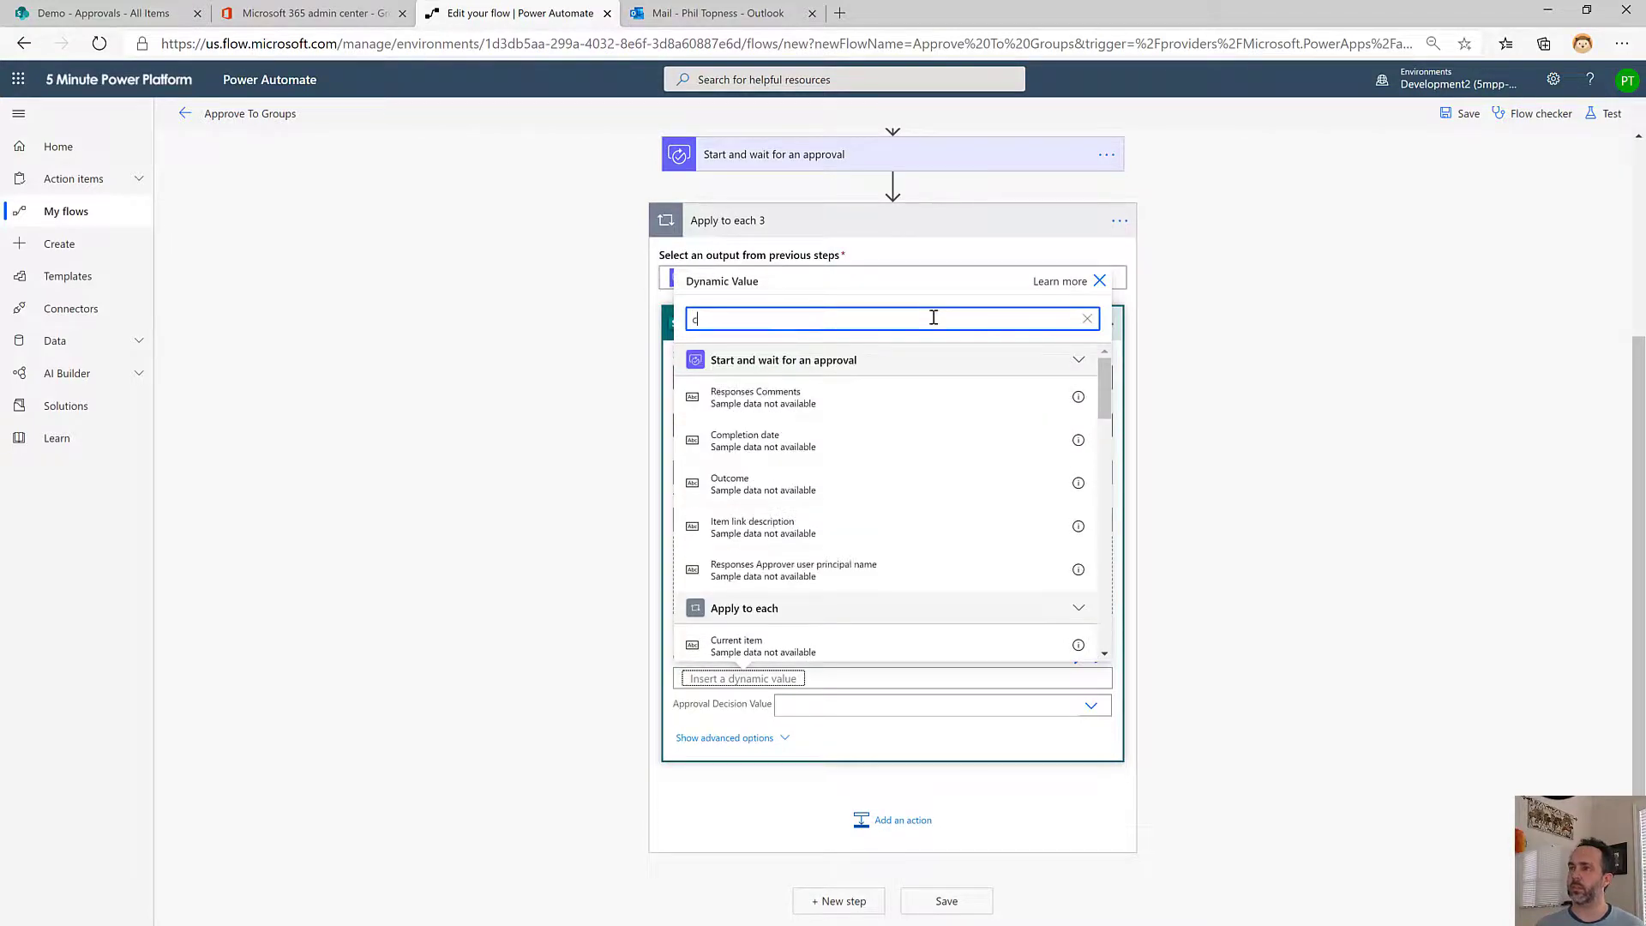
text(omment)
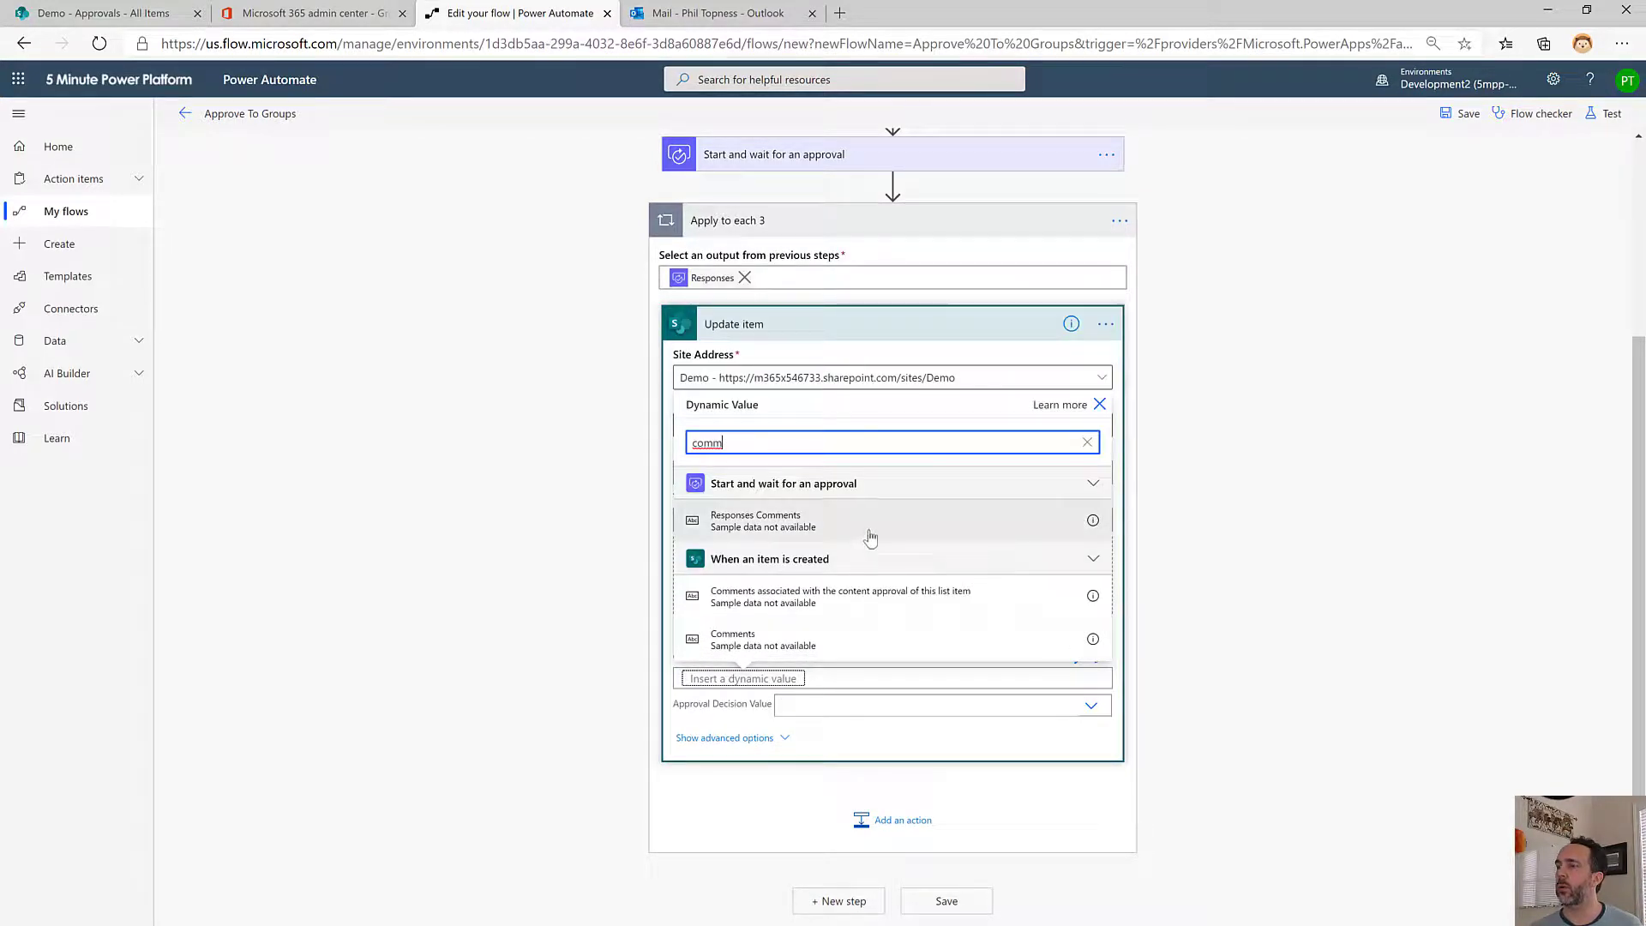
click(867, 525)
Set Approval Decision Value to a custom value of Responses Approver response
click(1038, 707)
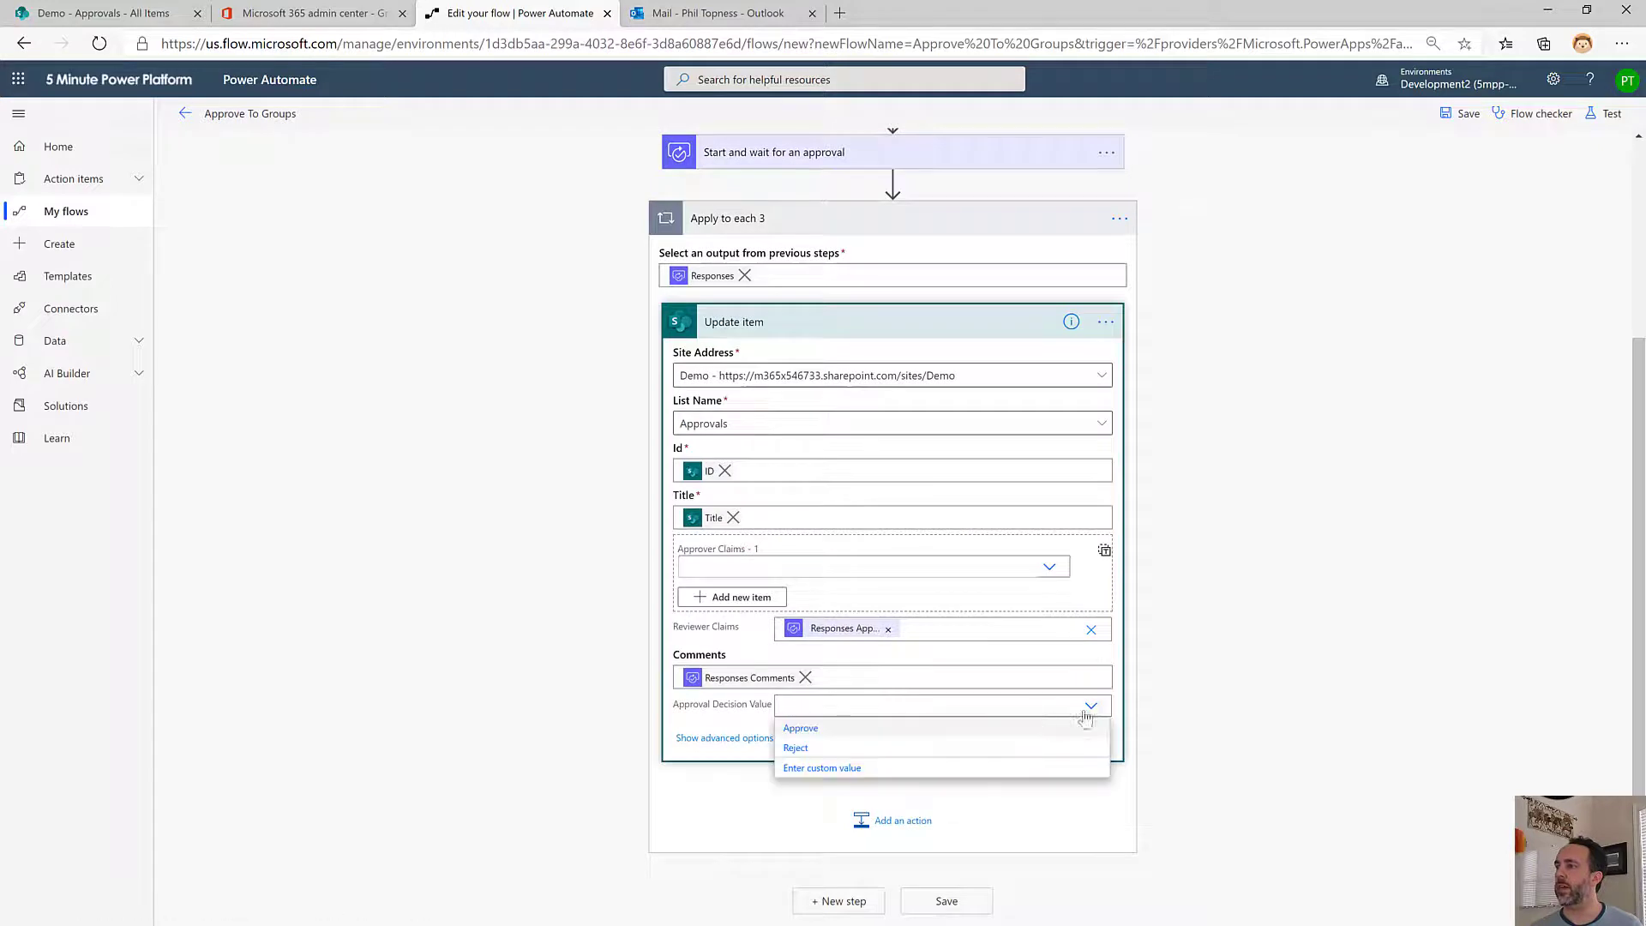
click(986, 767)
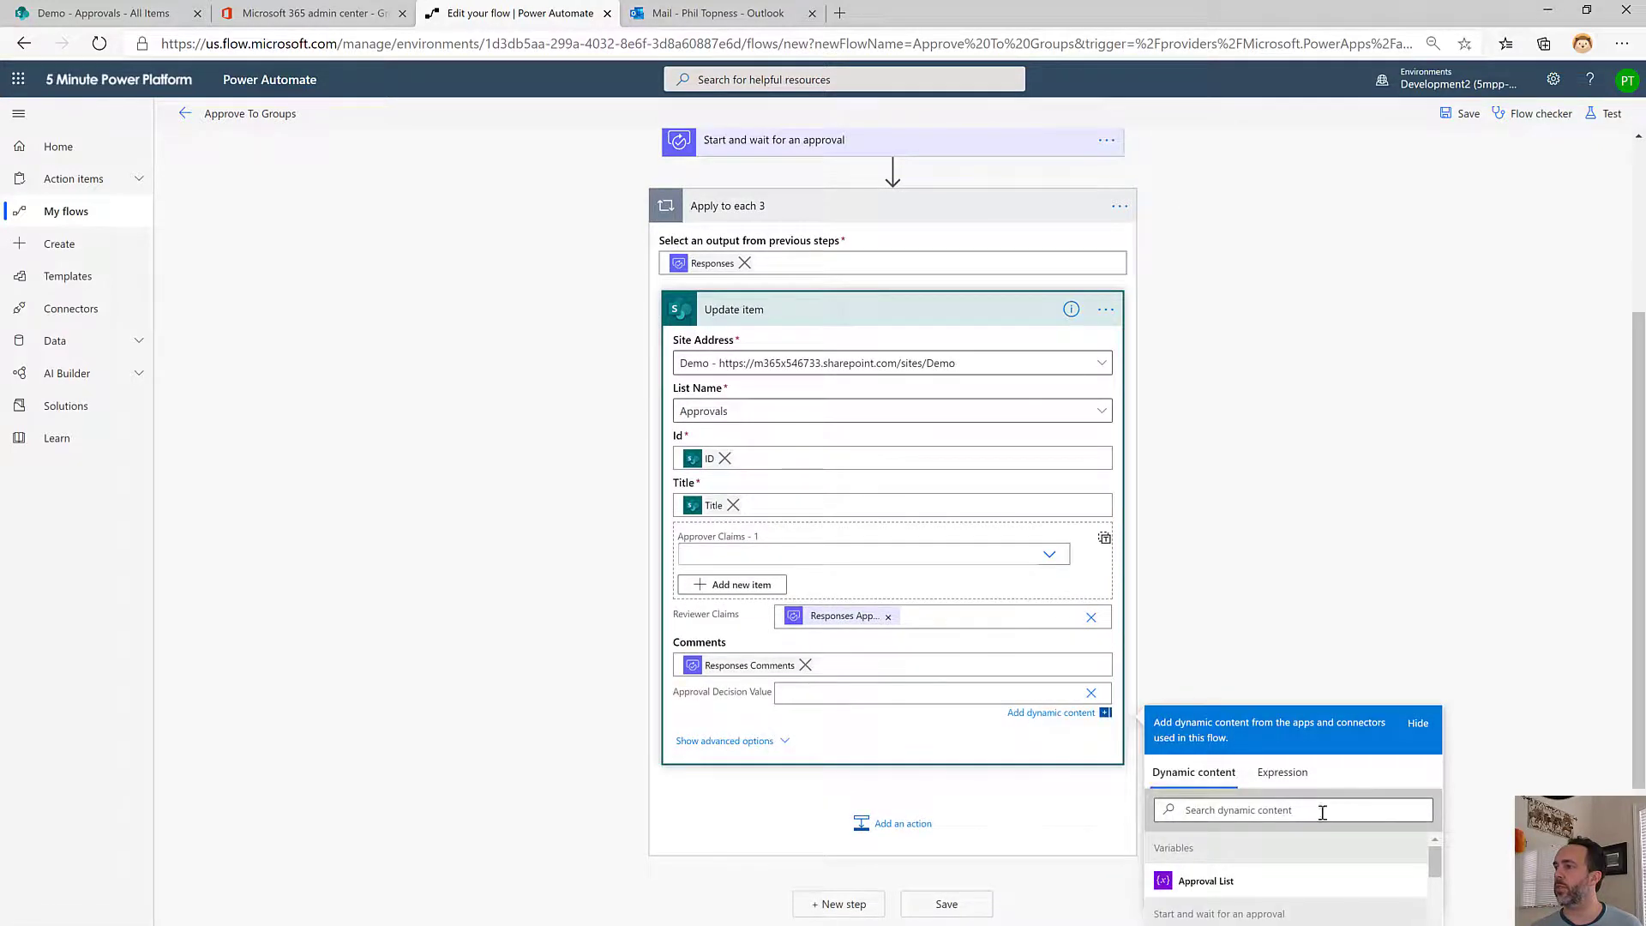
scroll(1469, 551, down, 3)
click(1249, 609)
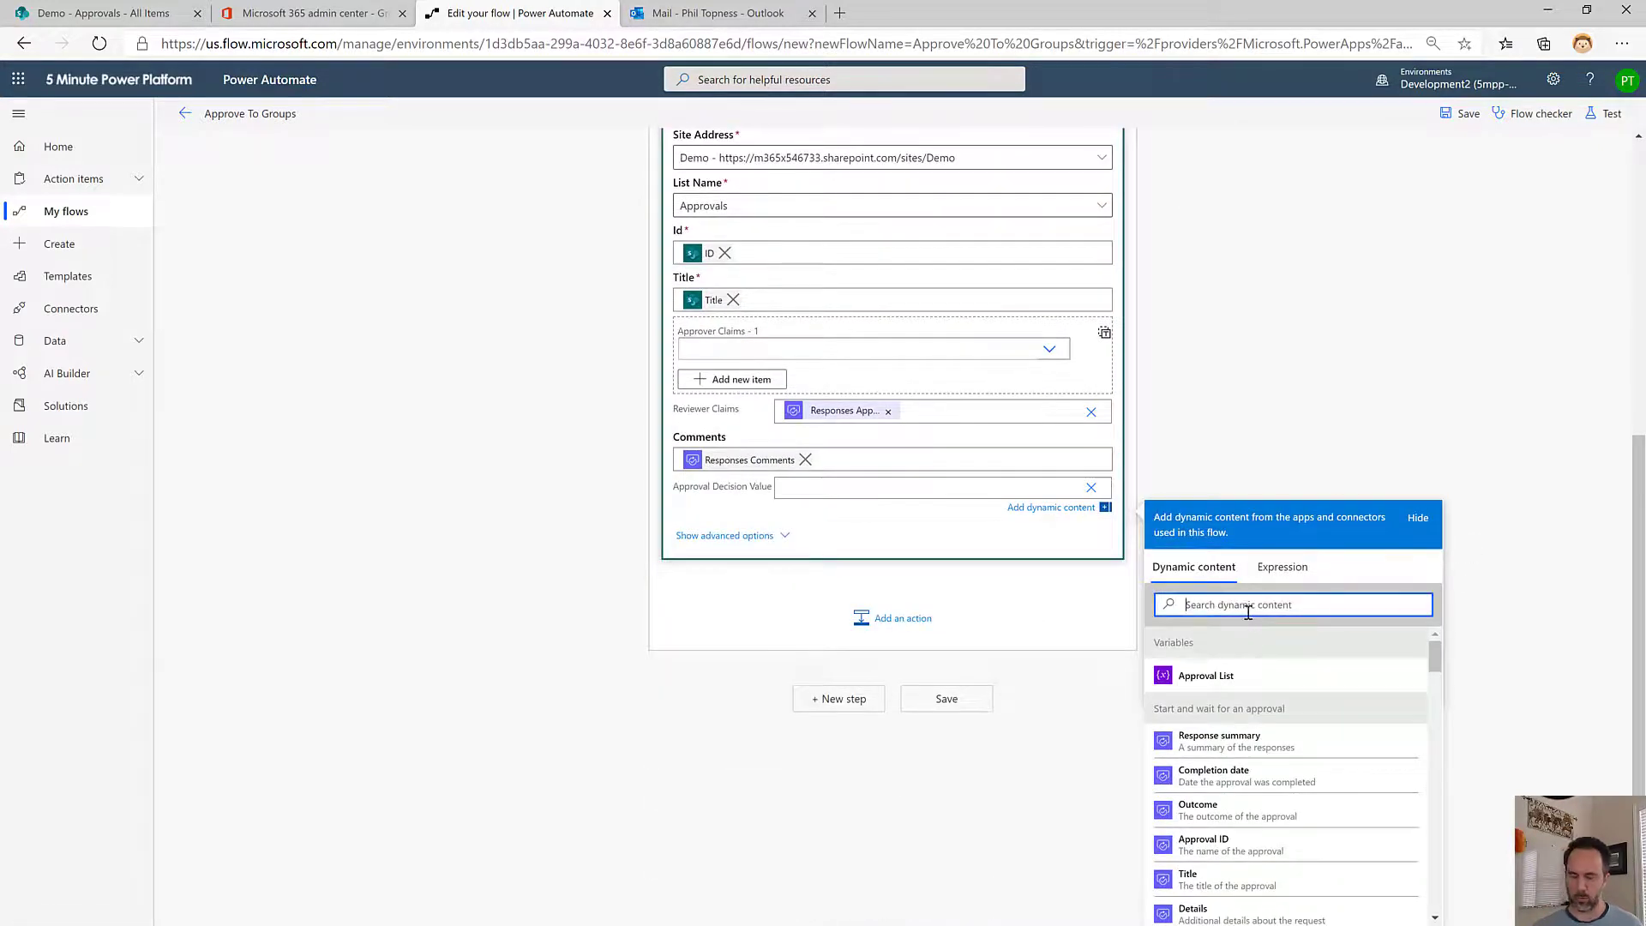
text(response)
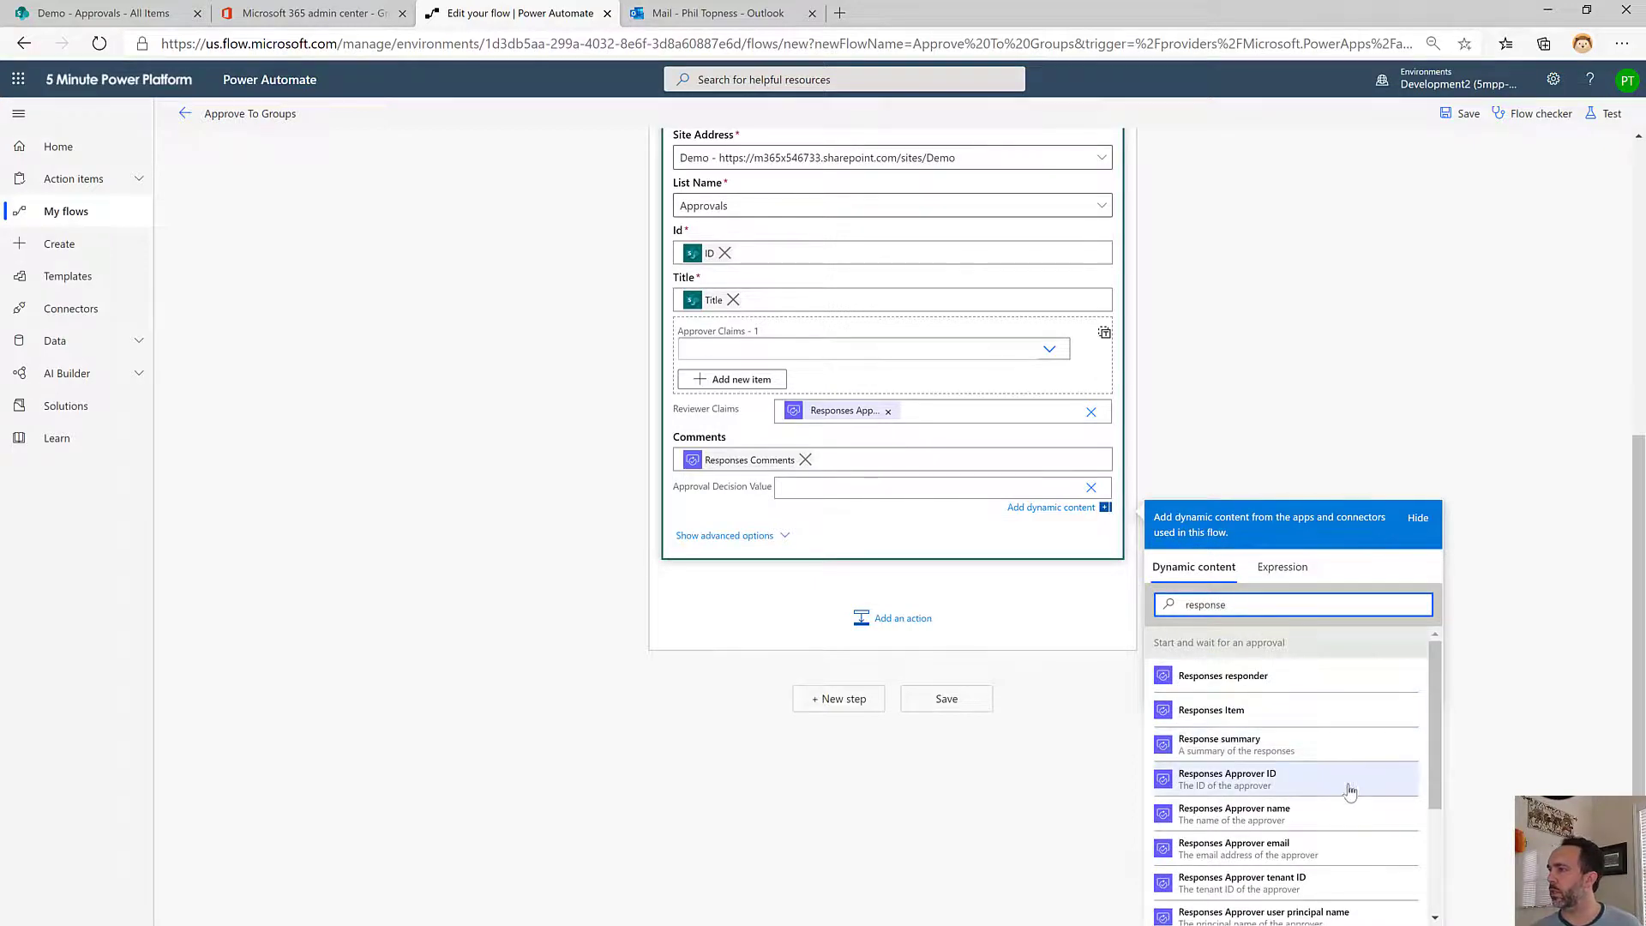
scroll(1350, 790, down, 3)
click(1283, 853)
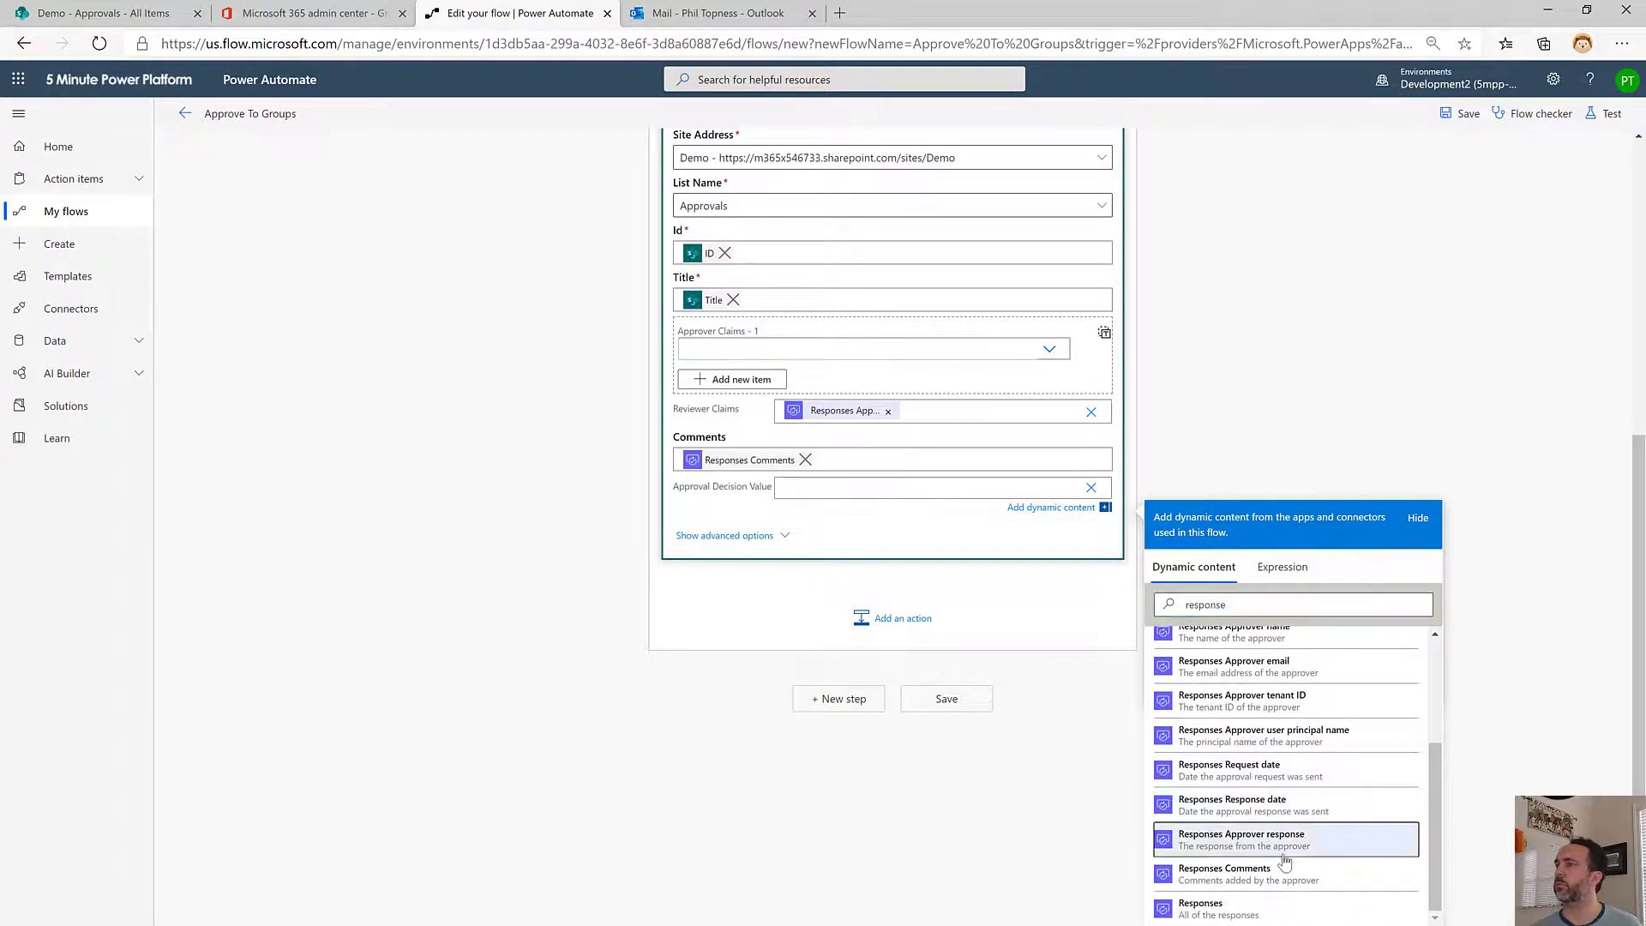
click(1352, 437)
scroll(1407, 334, up, 6)
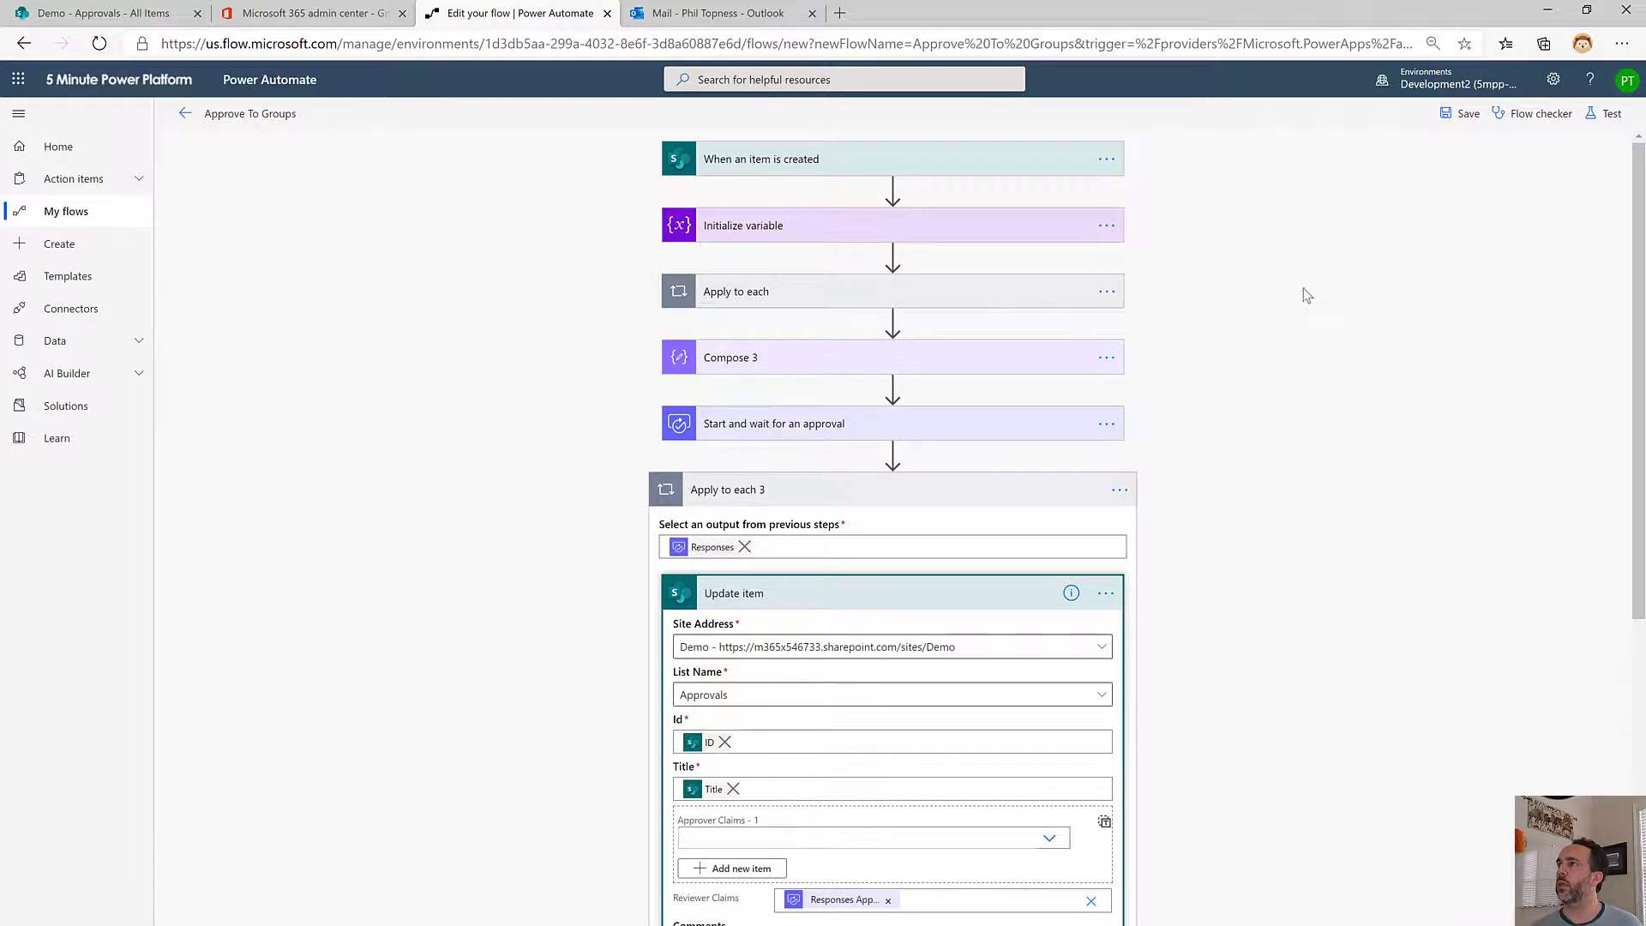
click(800, 301)
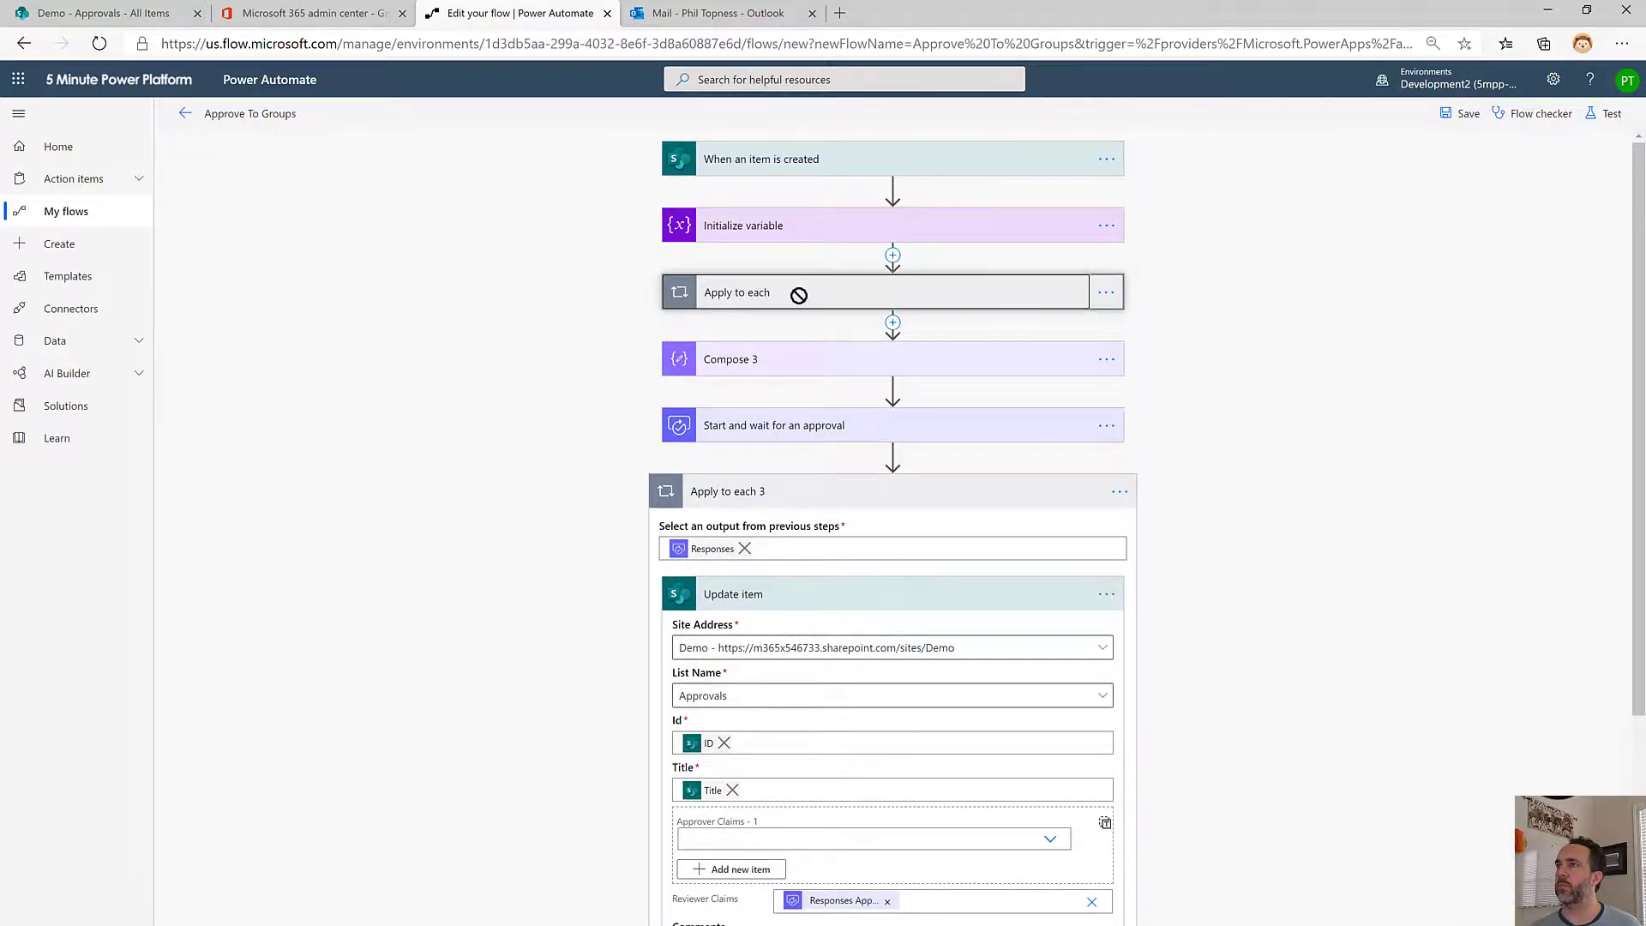
Add a semicolon after the Mail token in Append to string variable 2 and save
click(840, 296)
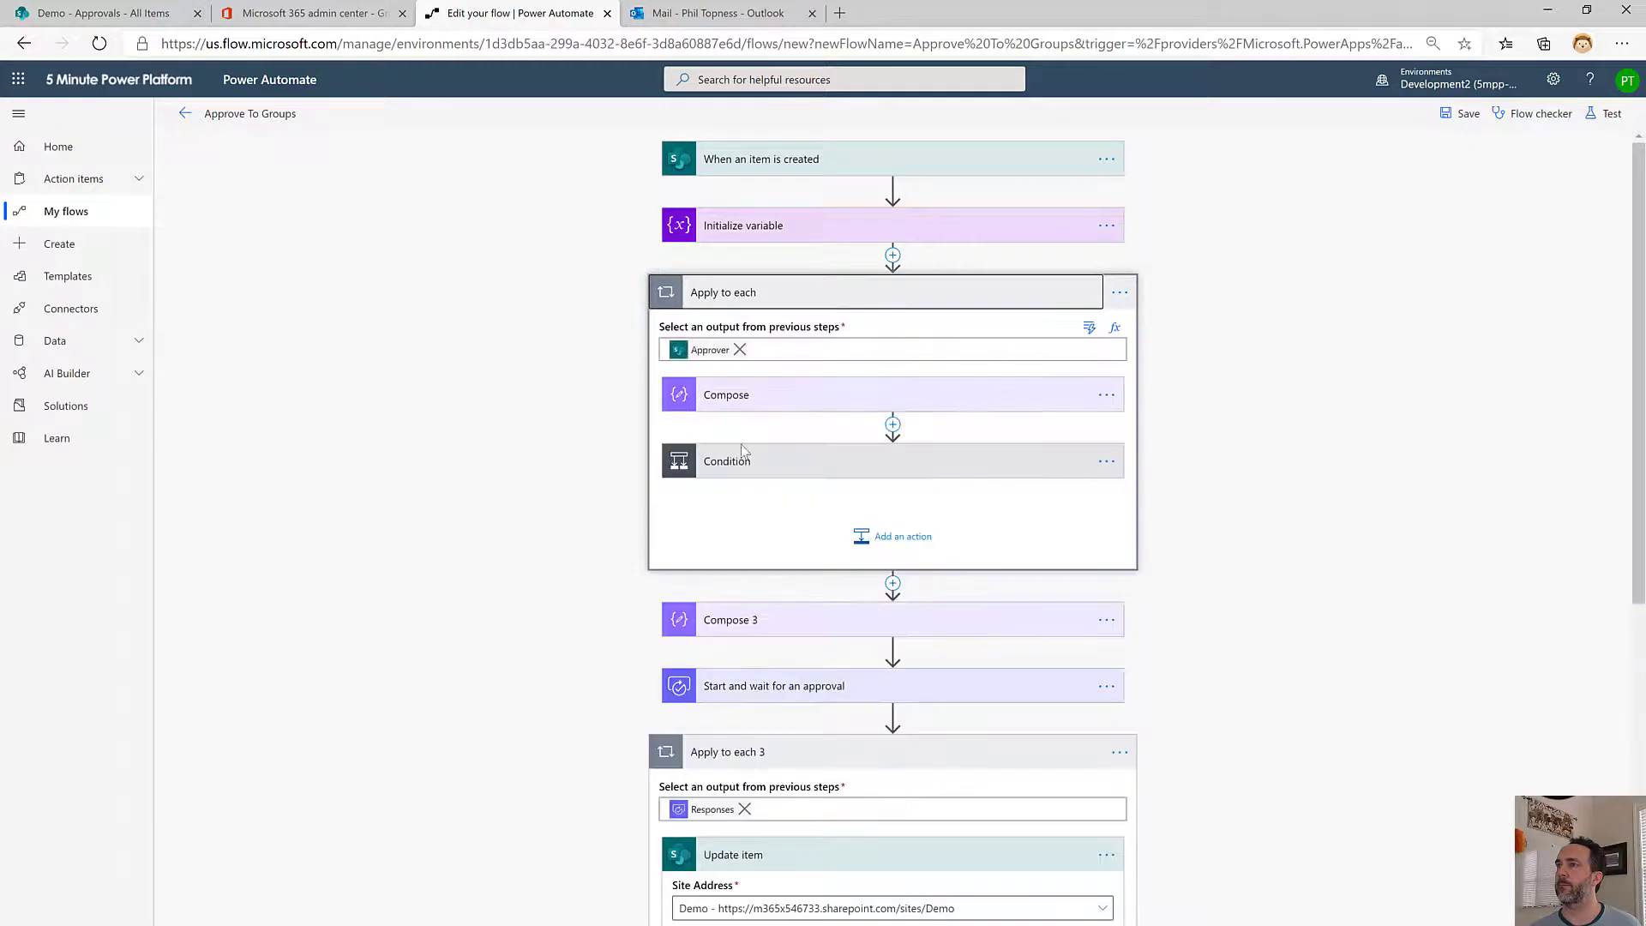
click(743, 458)
click(557, 657)
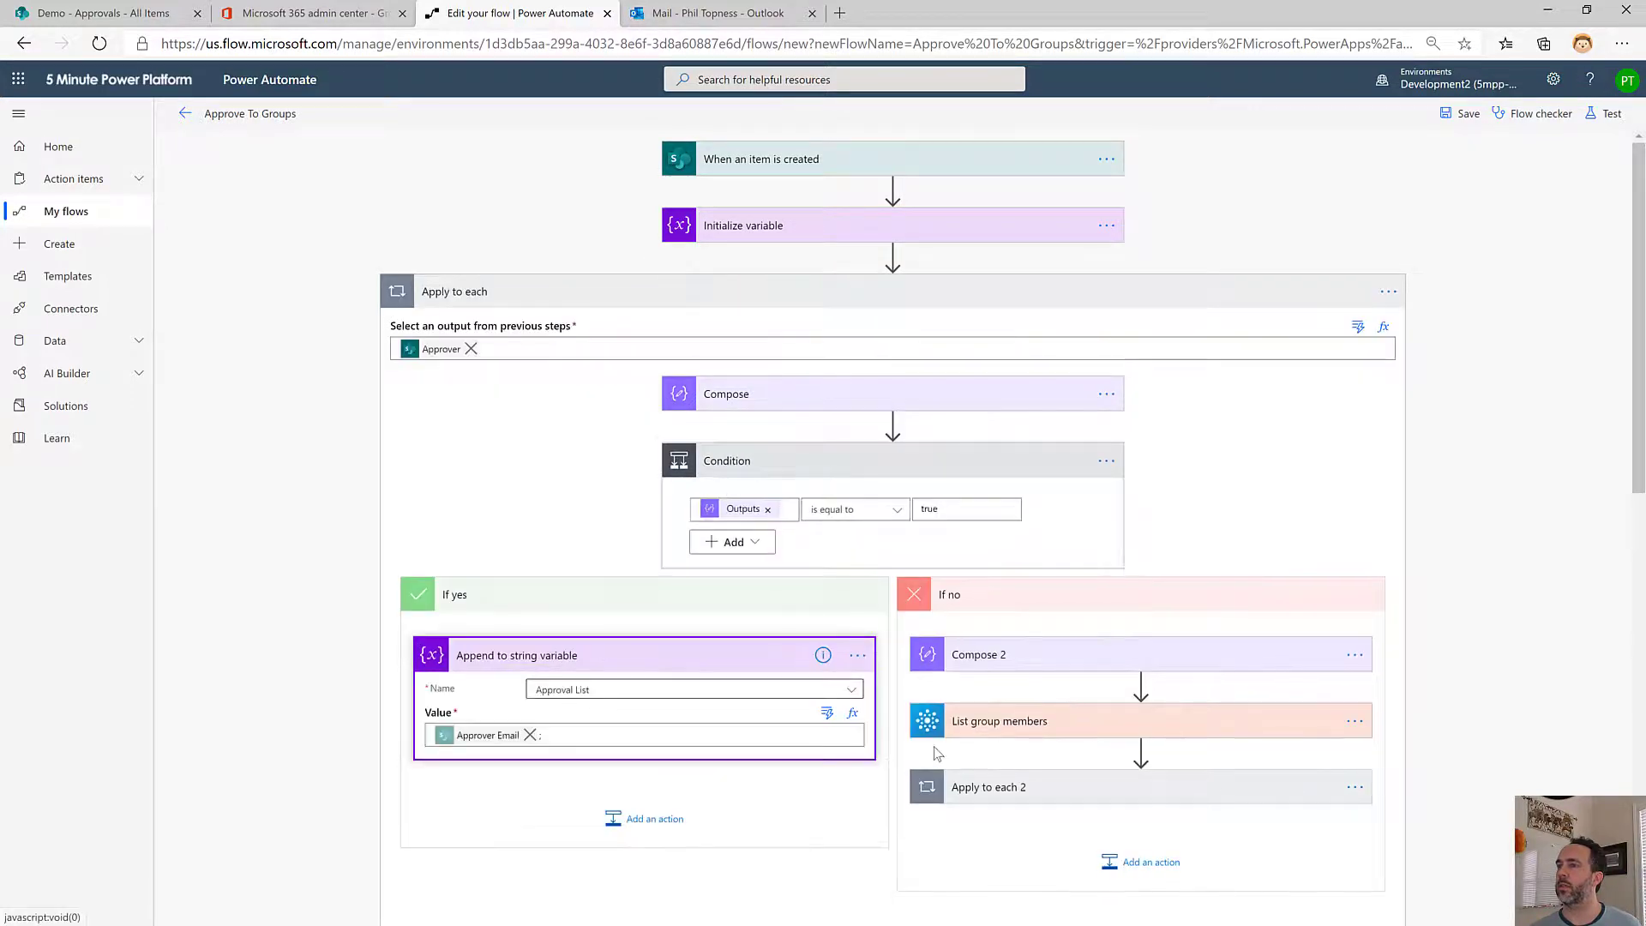
click(1005, 785)
scroll(1056, 817, down, 4)
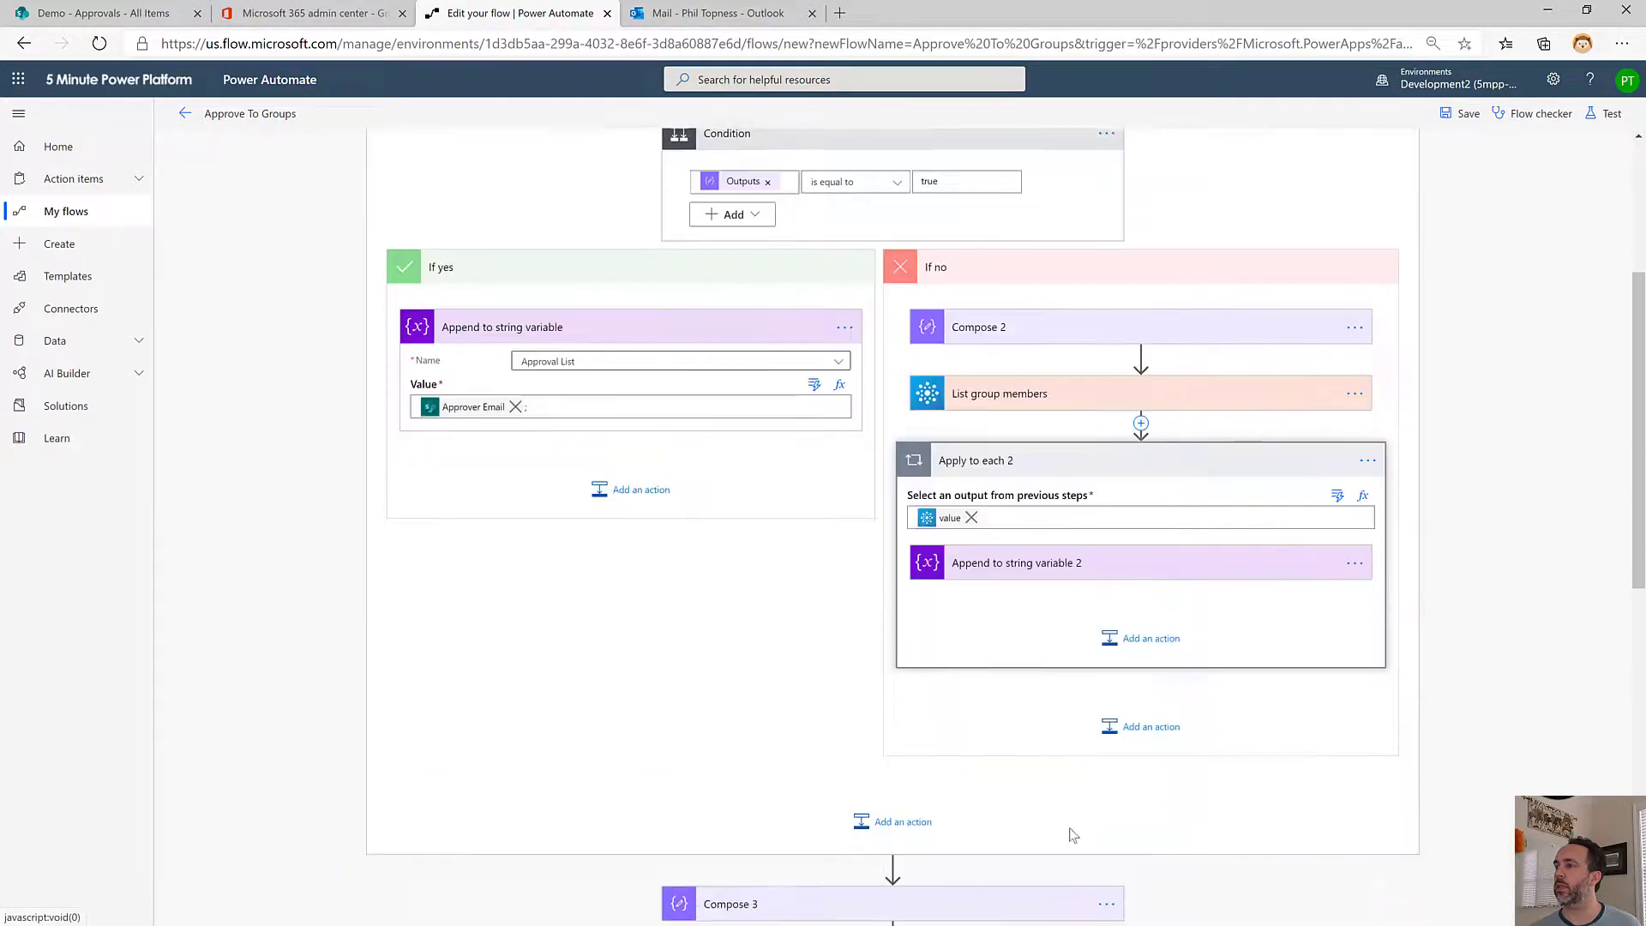
click(1118, 562)
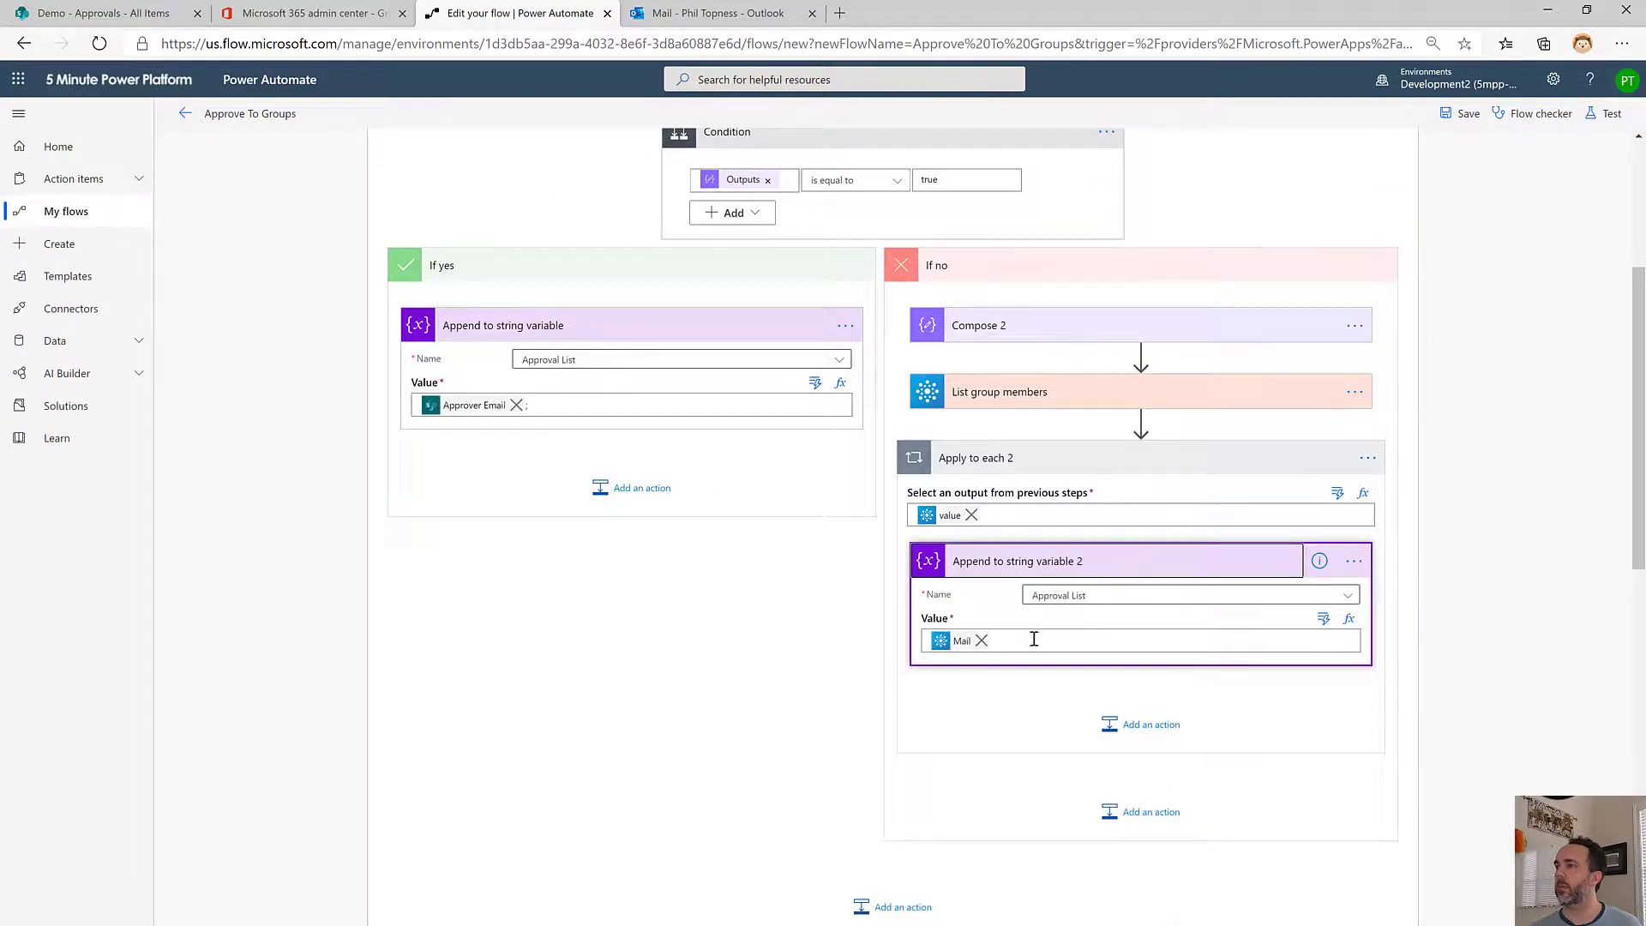
click(1033, 641)
text(;)
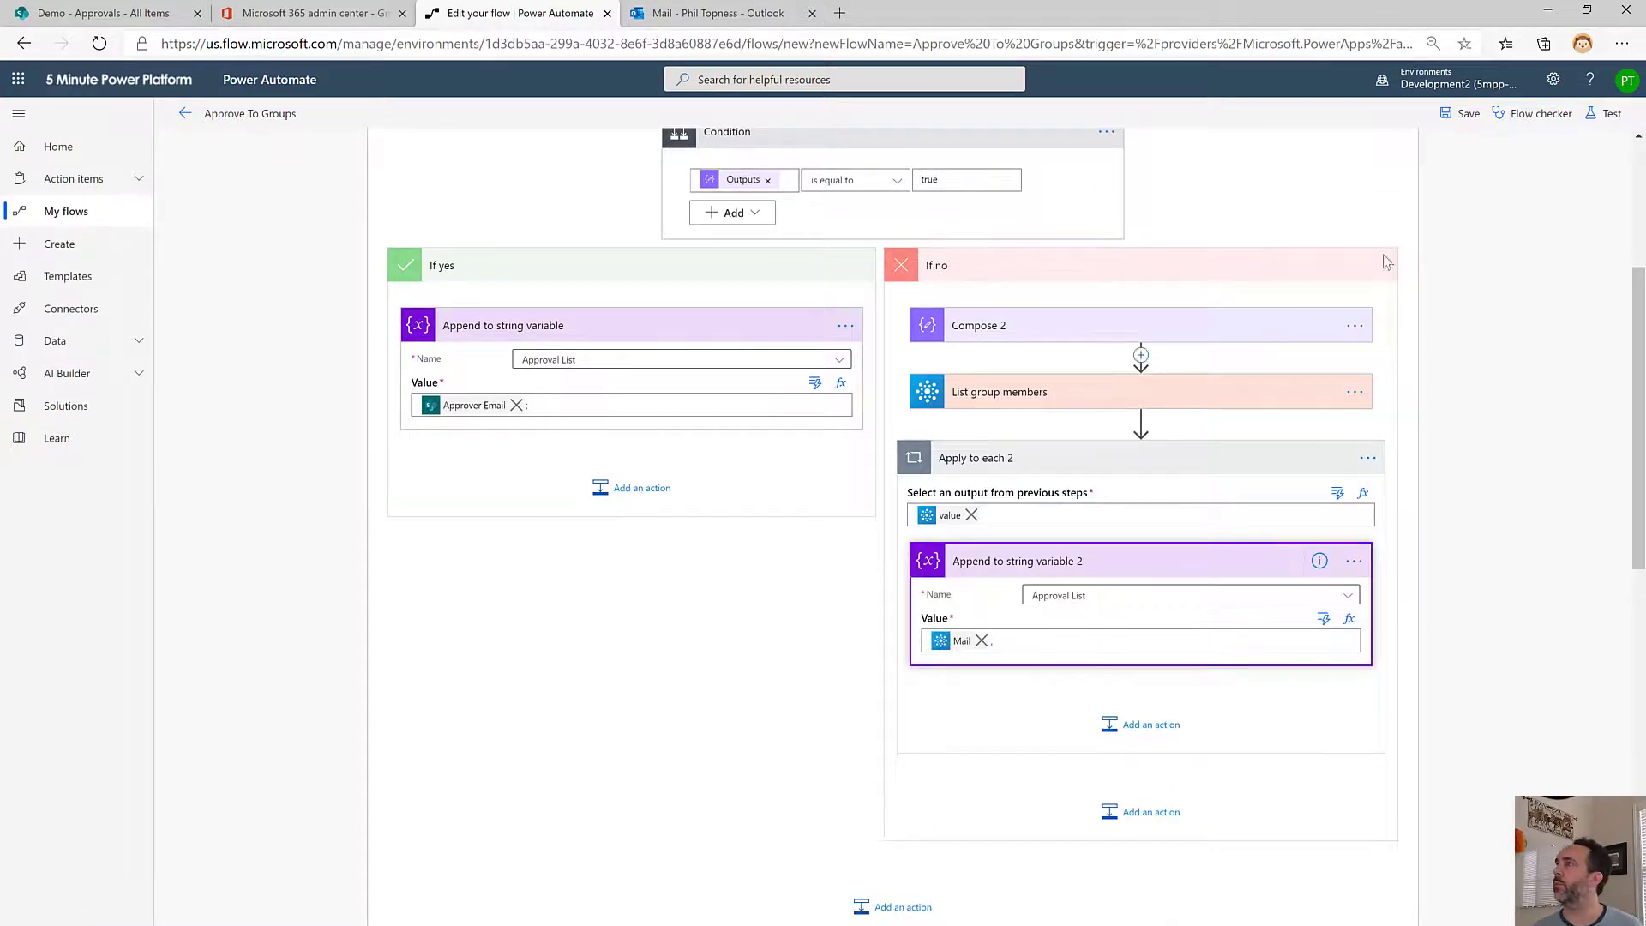
click(1468, 116)
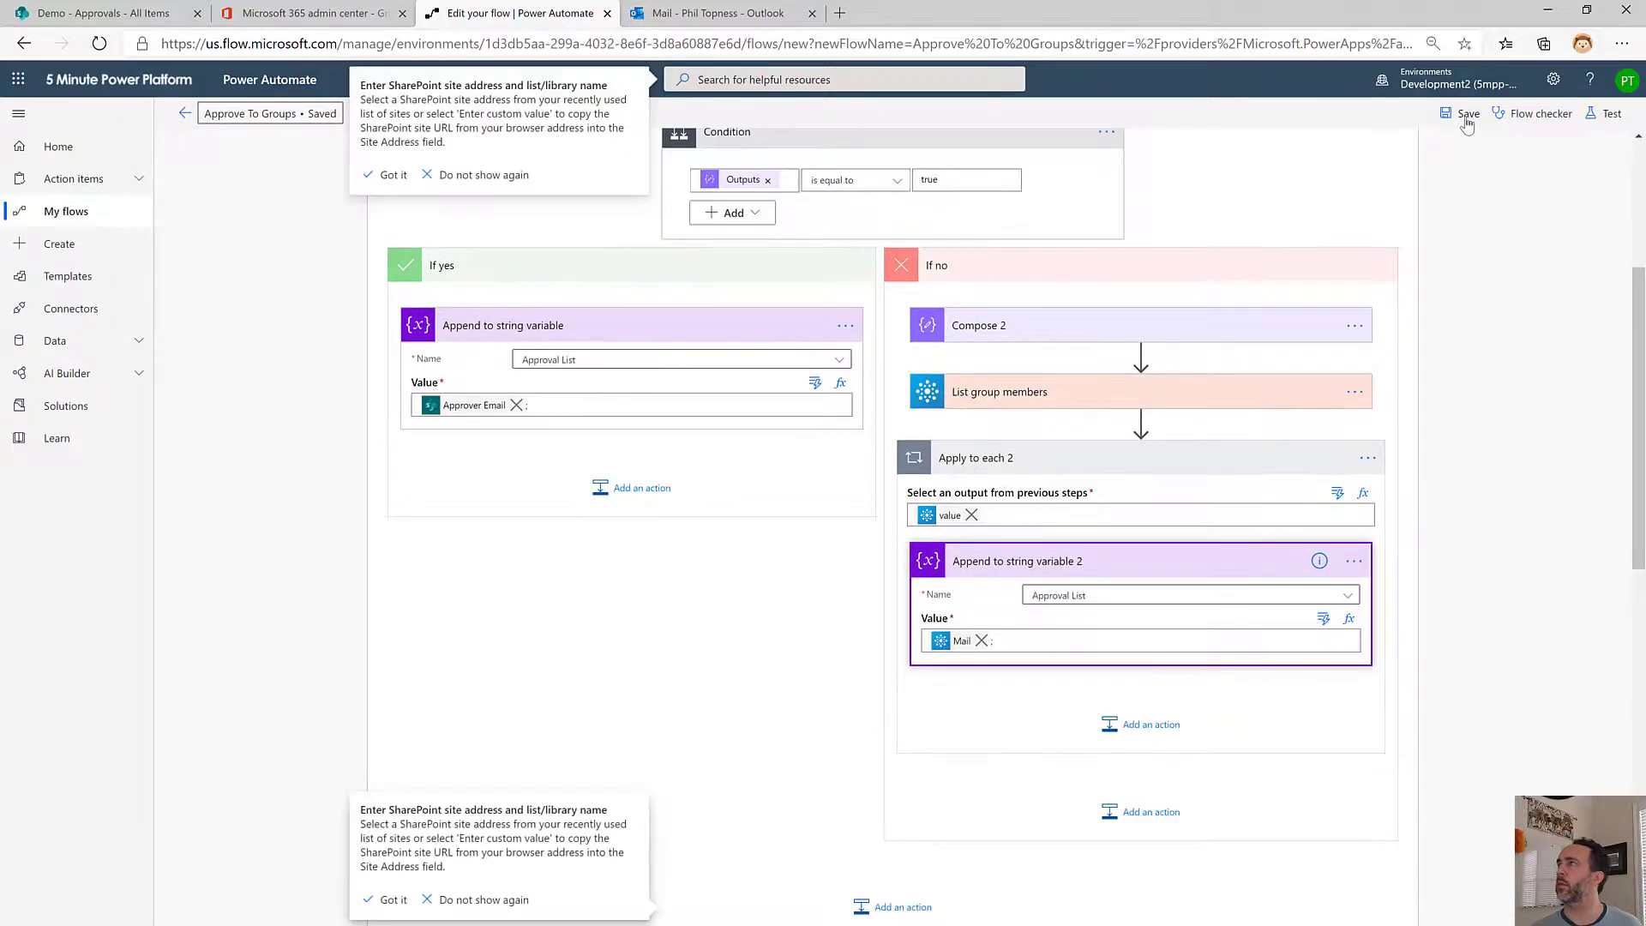
Start a Save & Test run of the flow and switch to the SharePoint Approvals list
click(1594, 119)
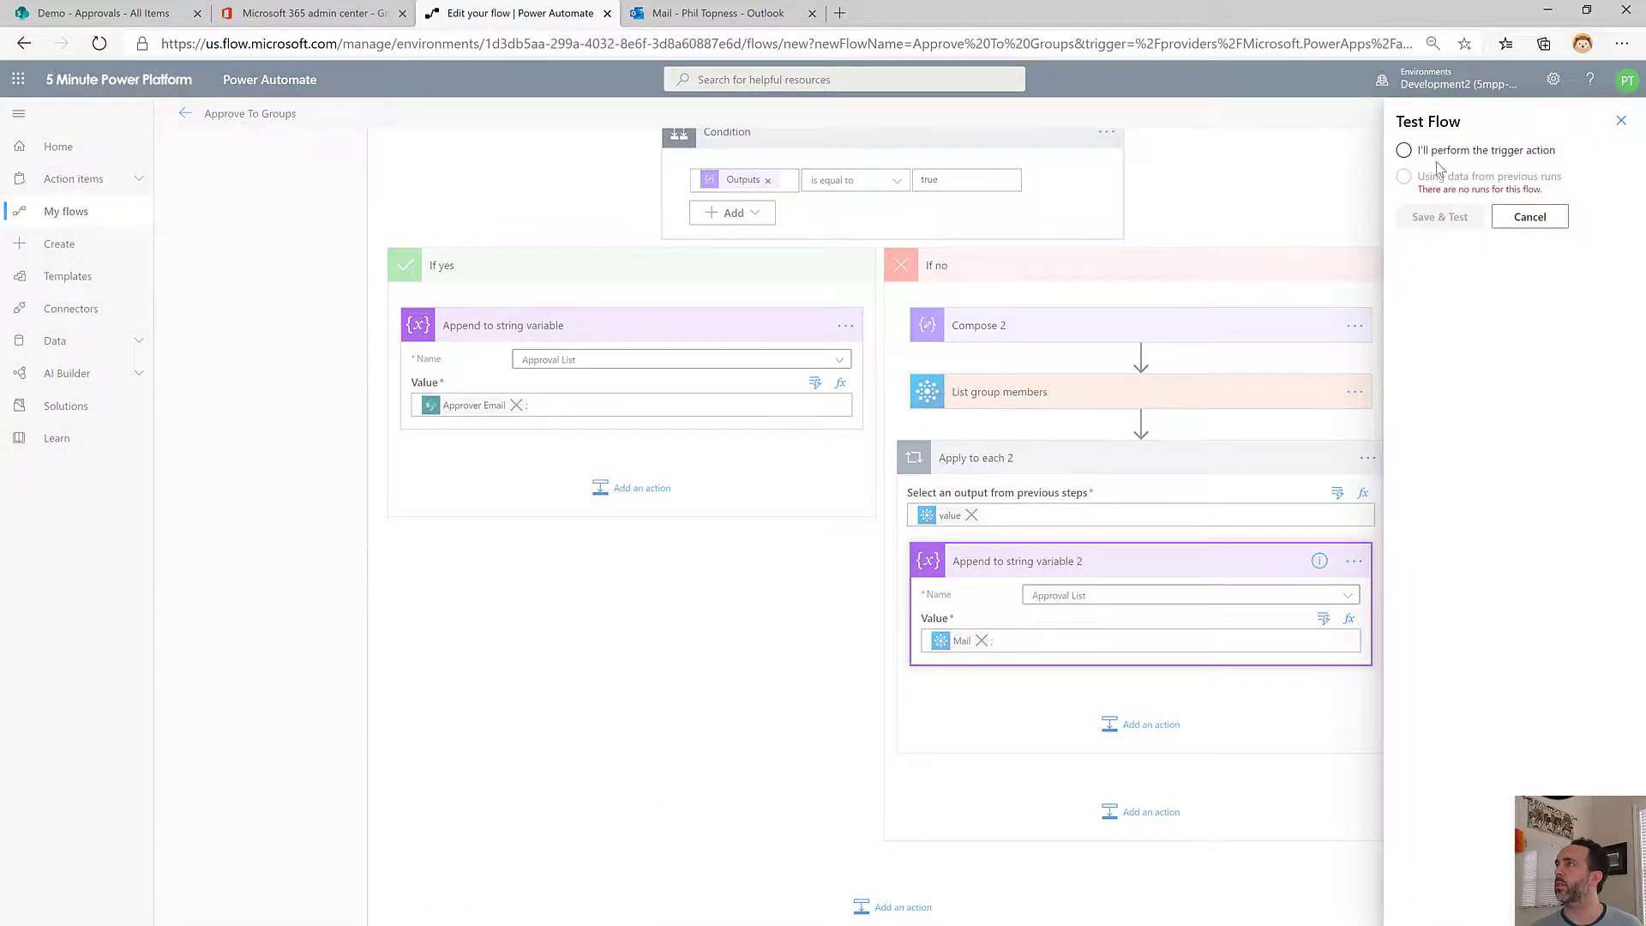
click(1441, 217)
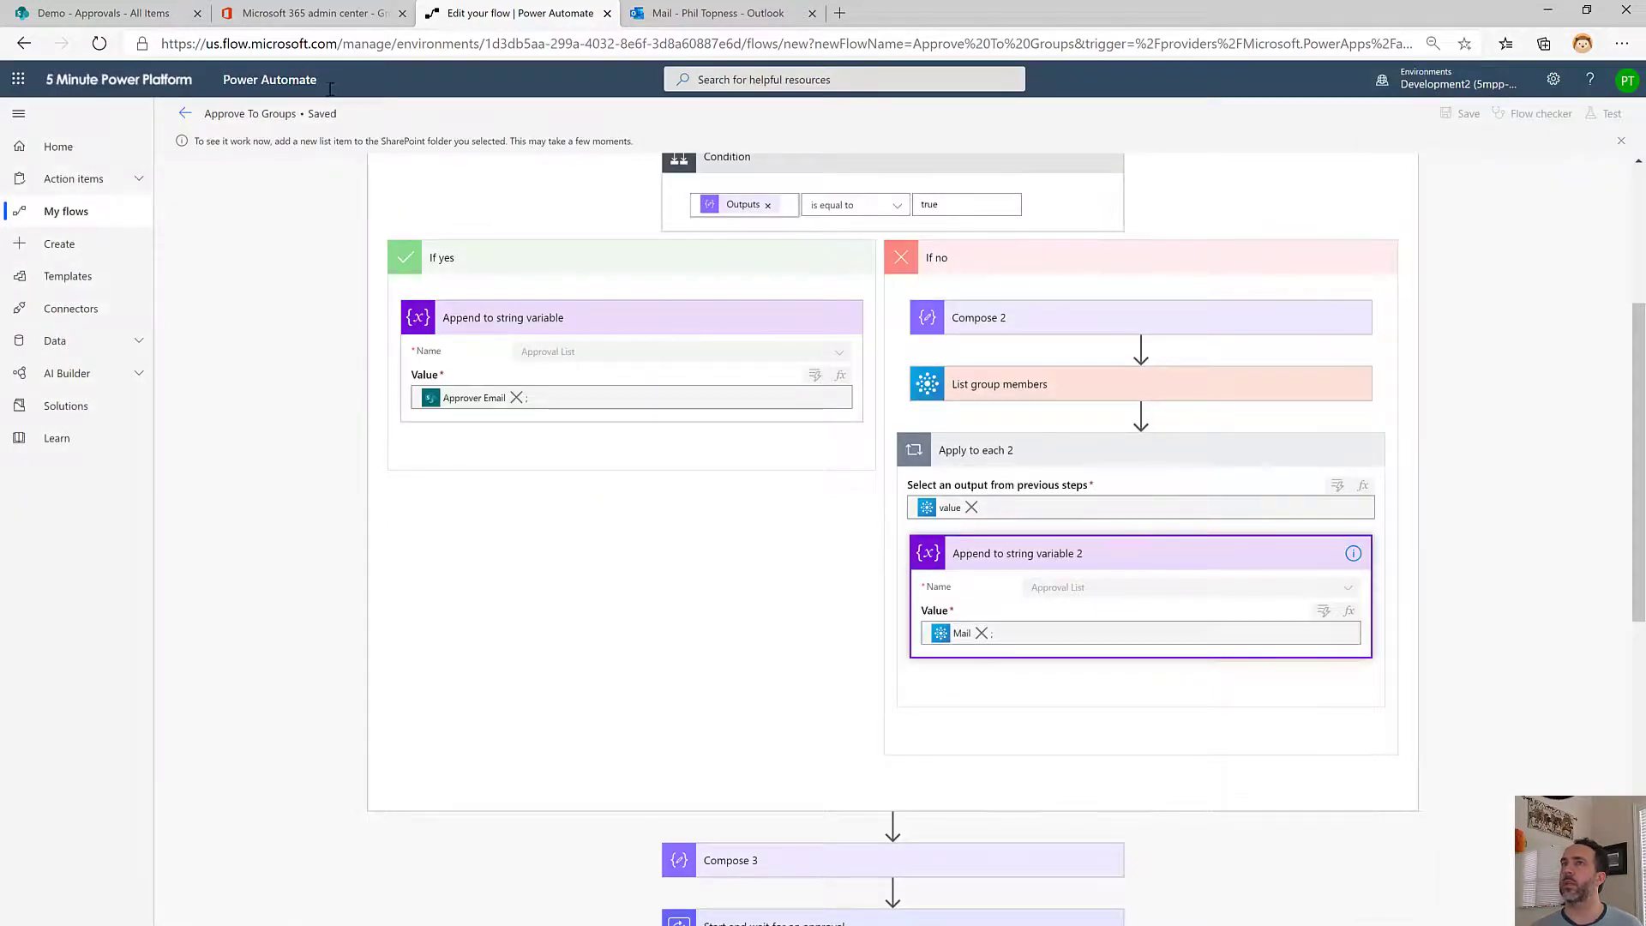
click(106, 18)
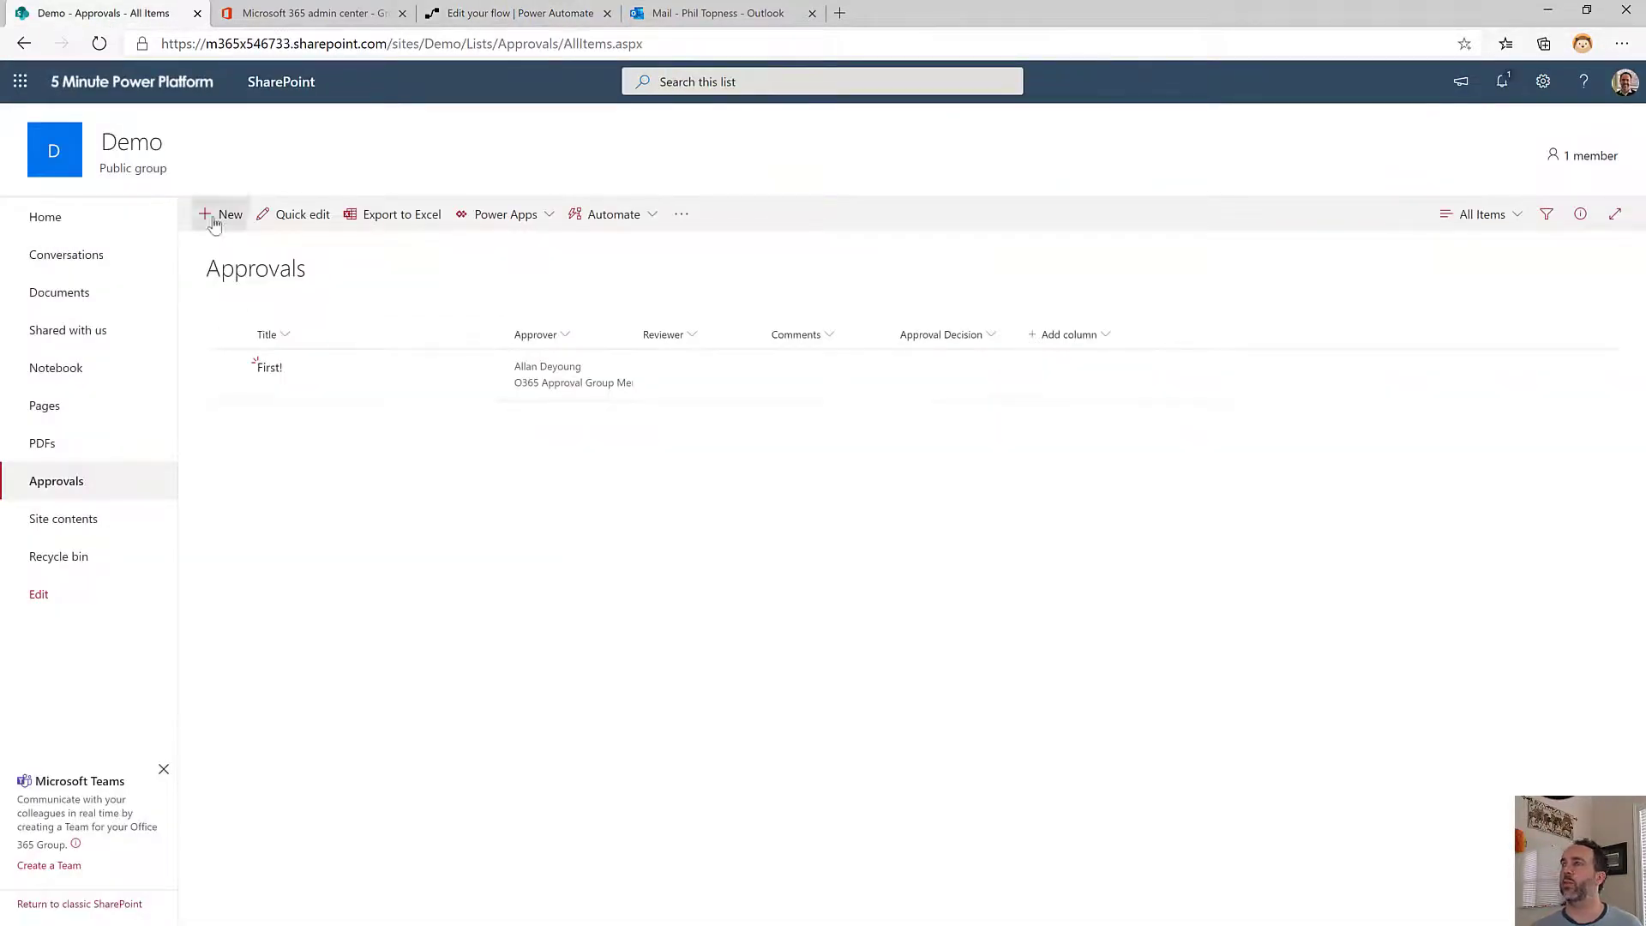
Create the 'Approval to user and group' item with a user and O365 Approval Group Members as approvers
click(223, 215)
text(Approval to user and group)
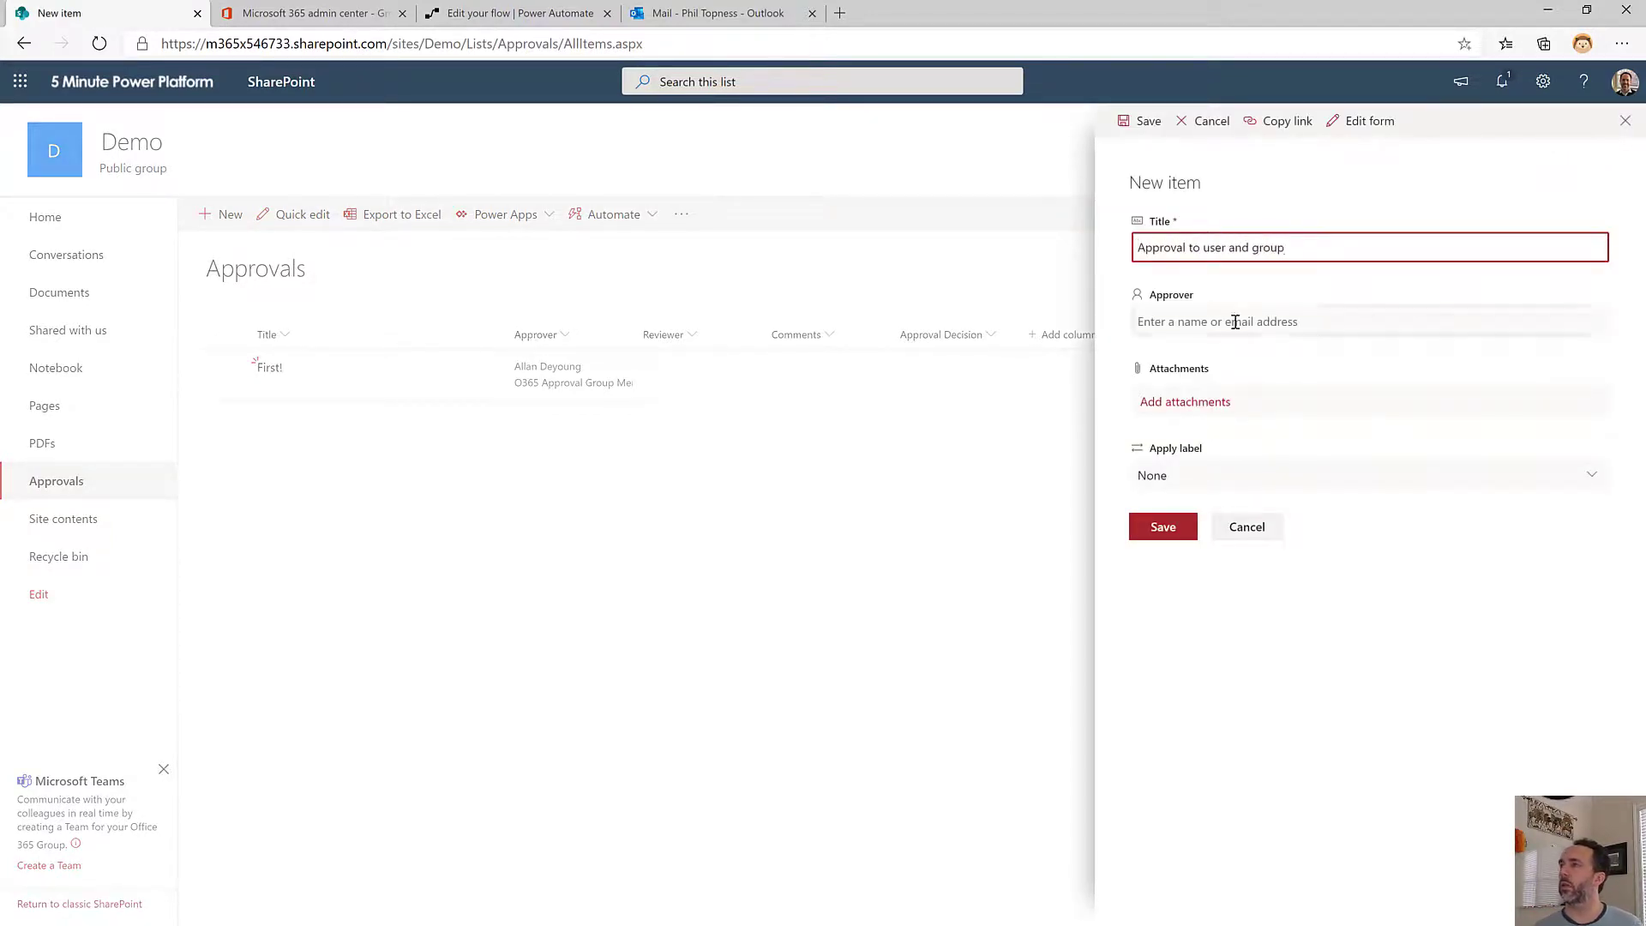
click(1234, 321)
text(al)
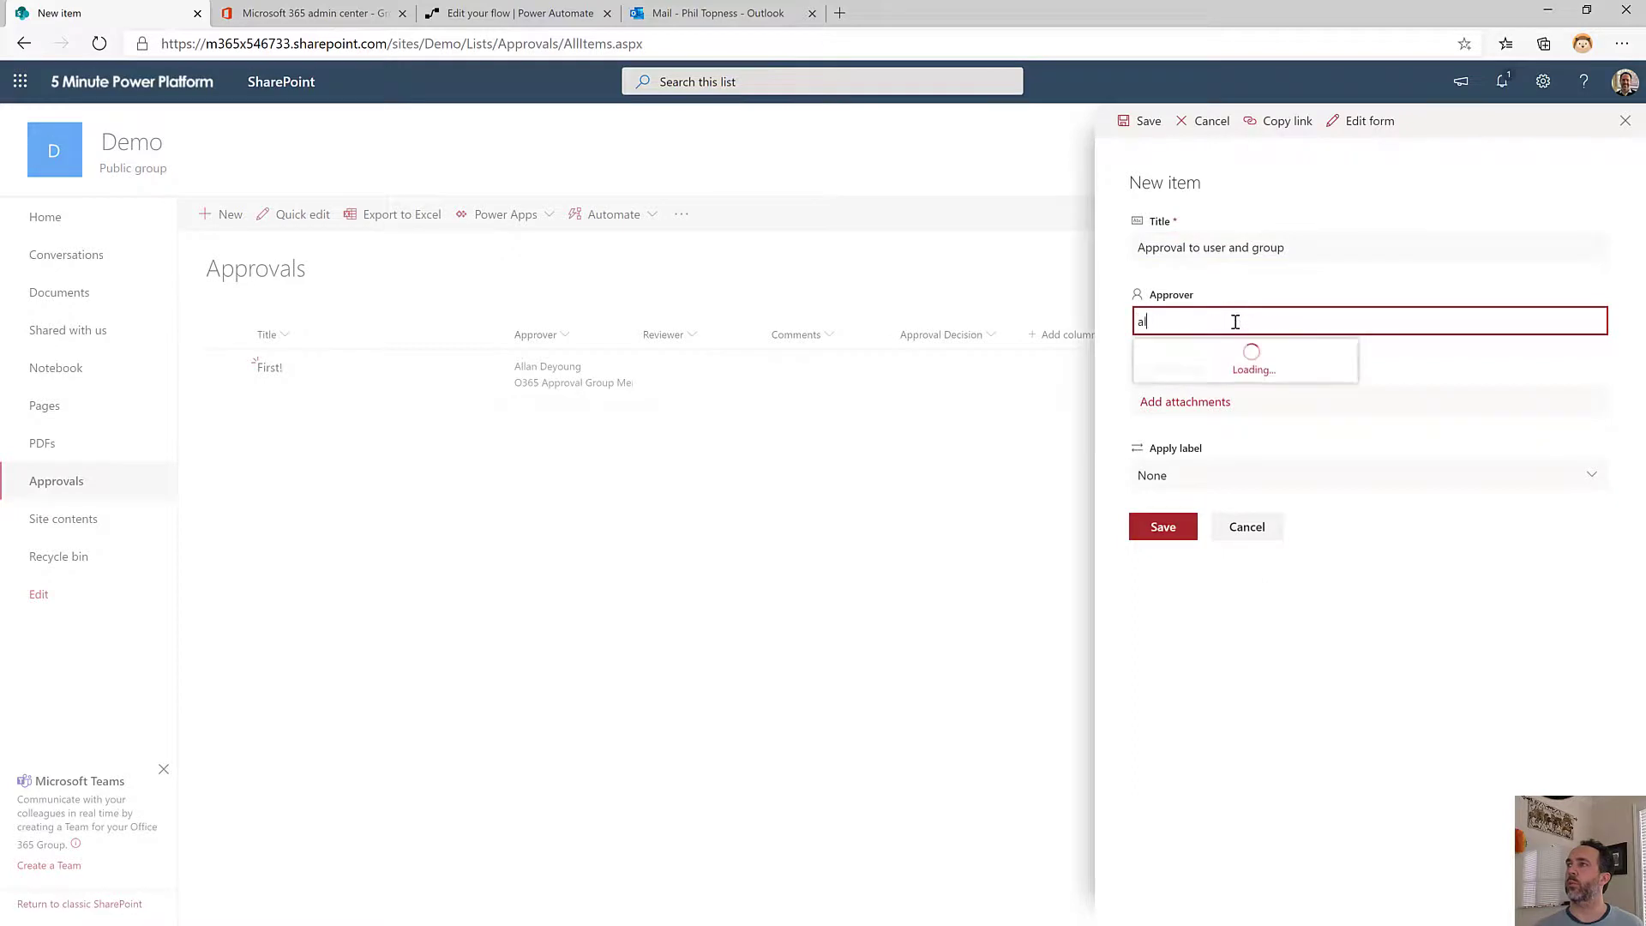
text(lan)
click(1238, 358)
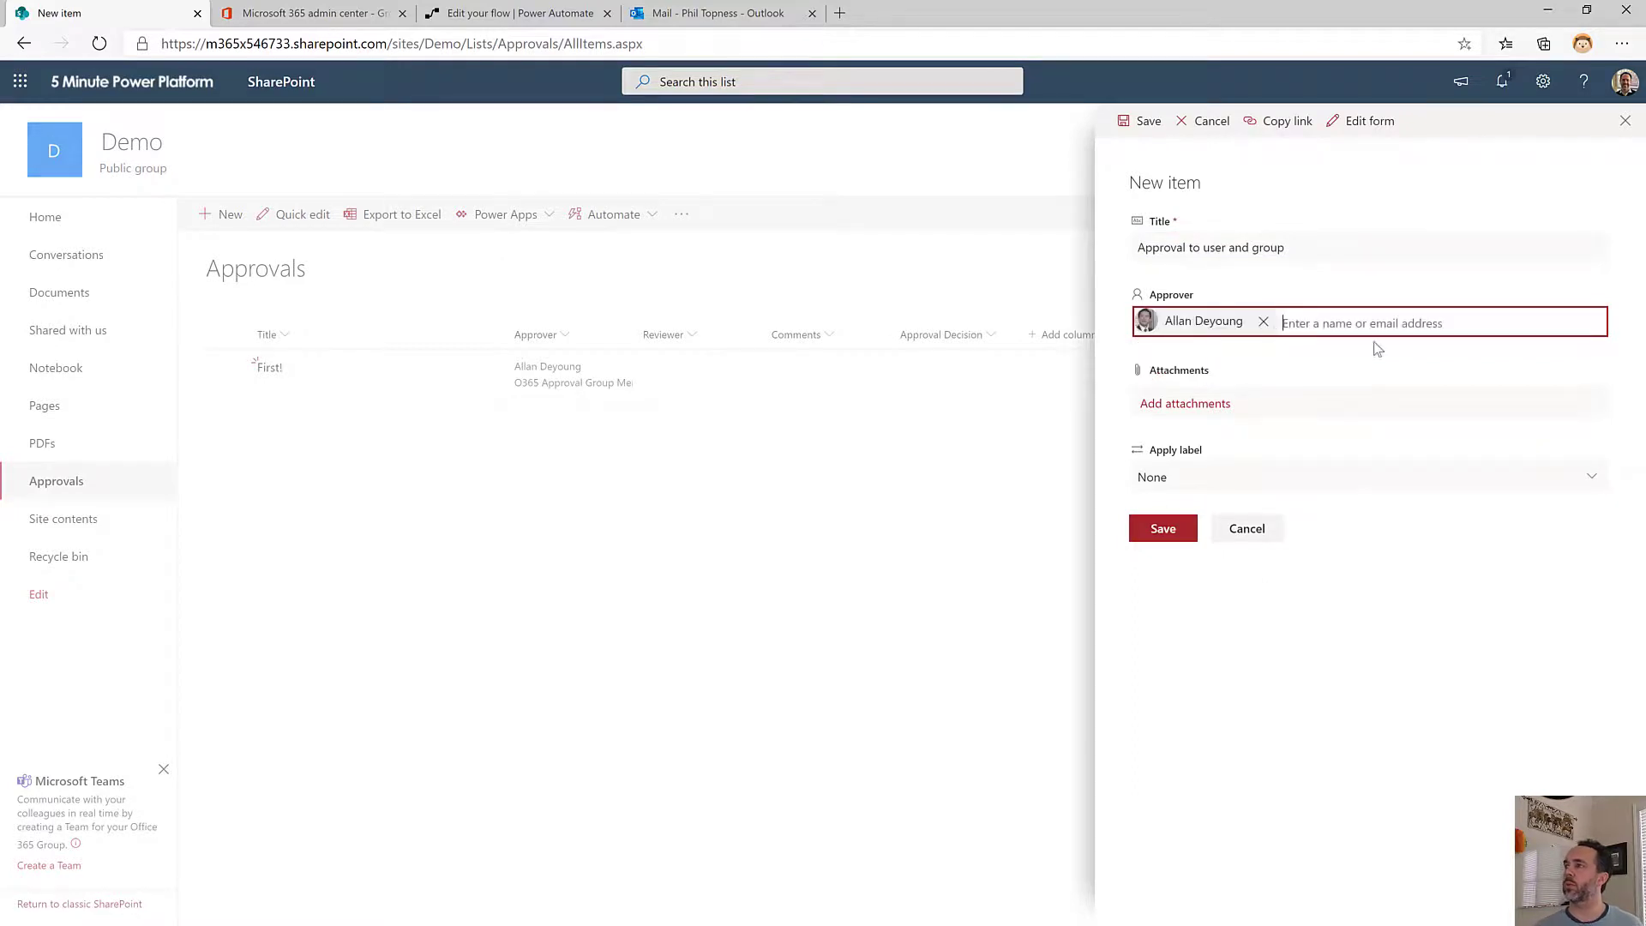
text(appro)
click(1381, 368)
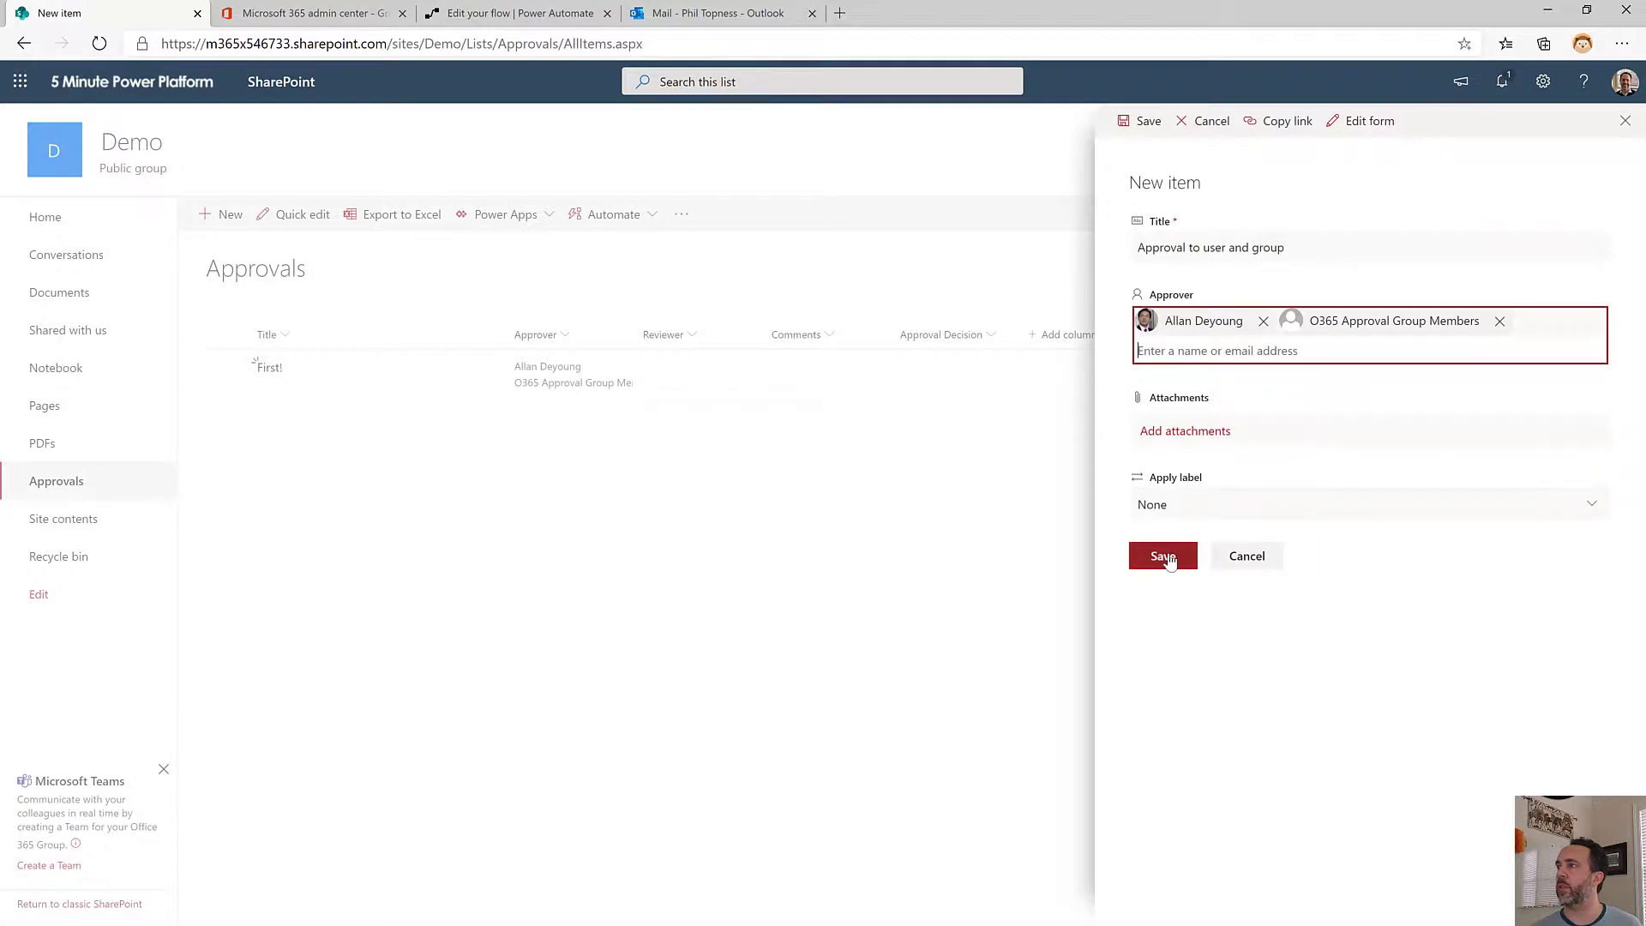
click(1164, 557)
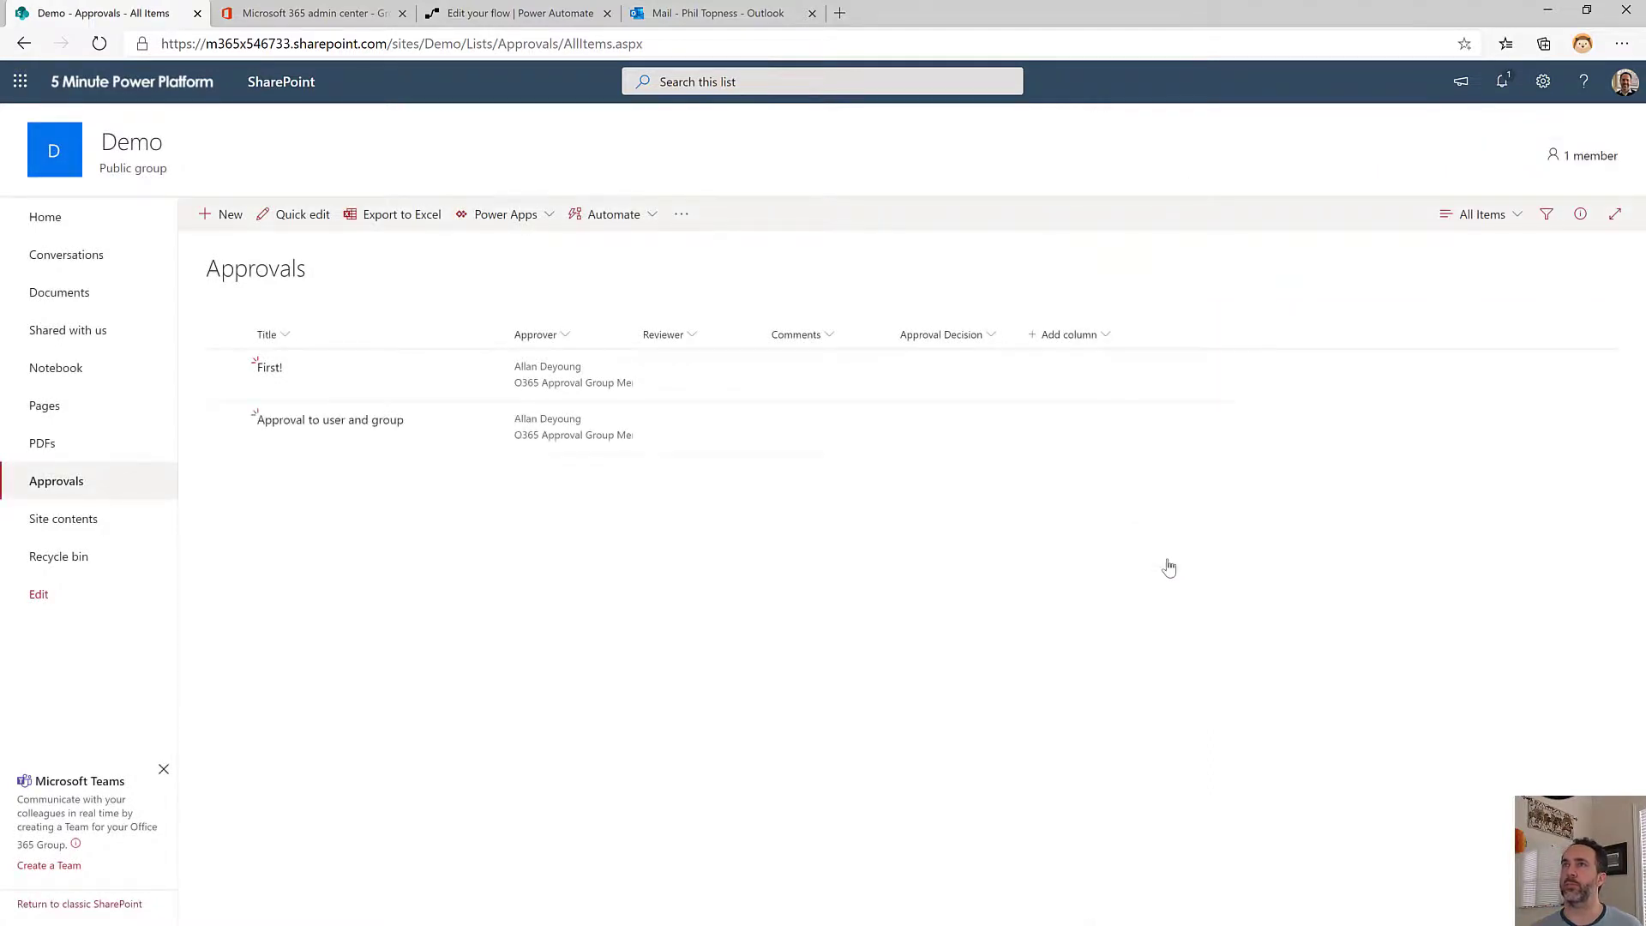
In the new run's history, check Initialize variable, Compose, and the user's address appended to Approval List
click(495, 17)
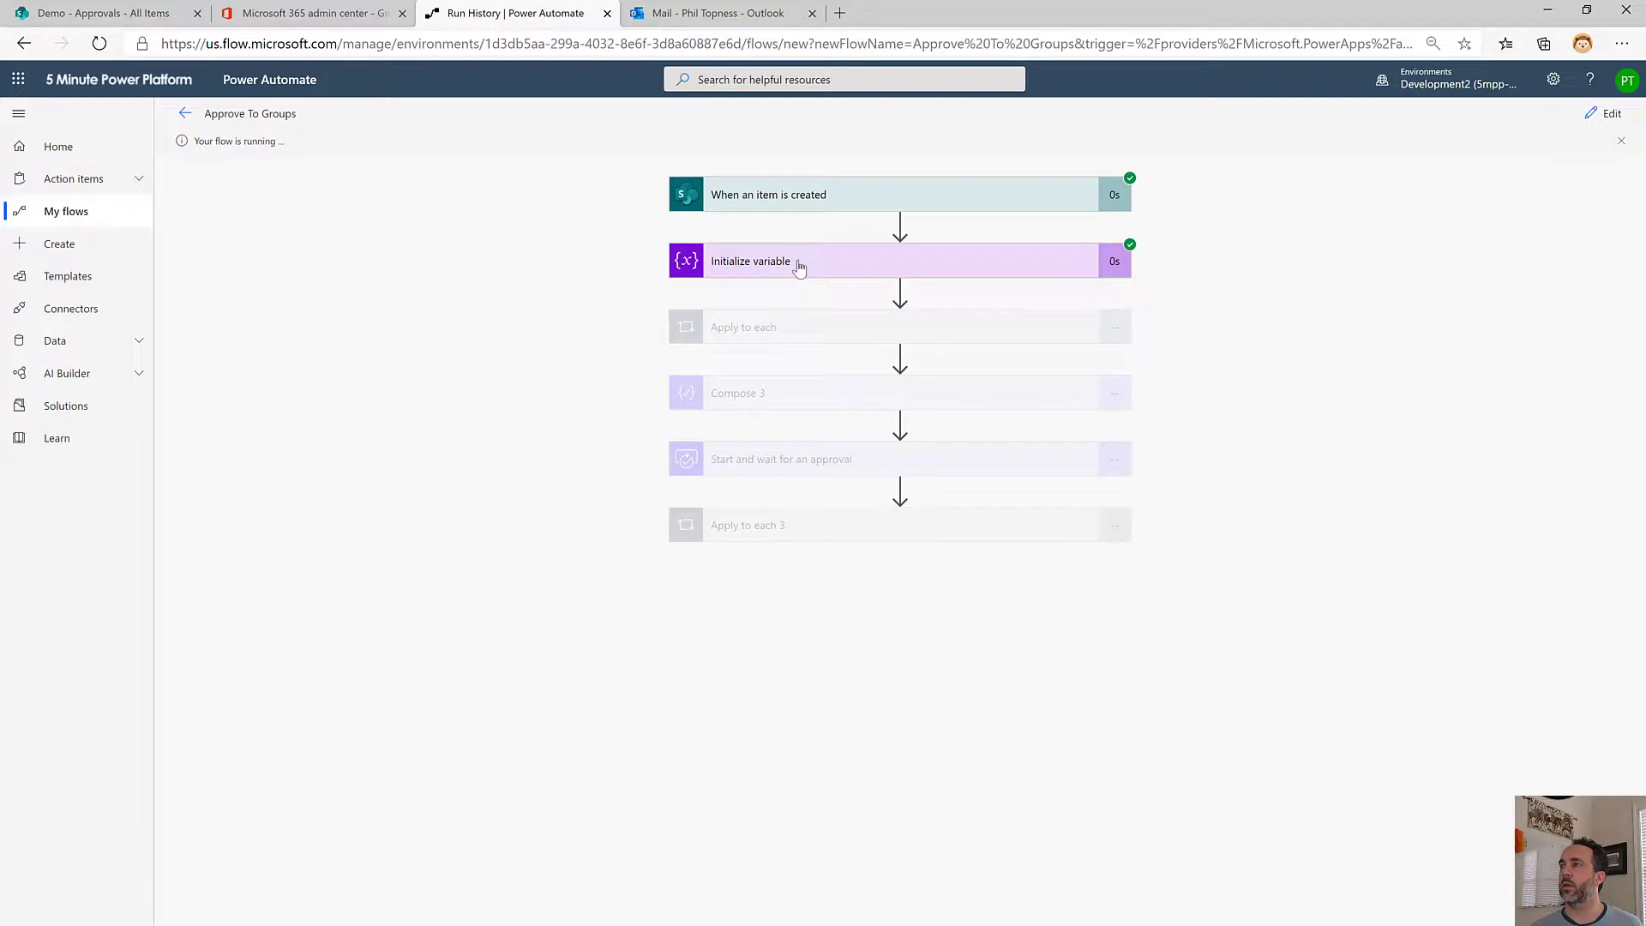
click(800, 268)
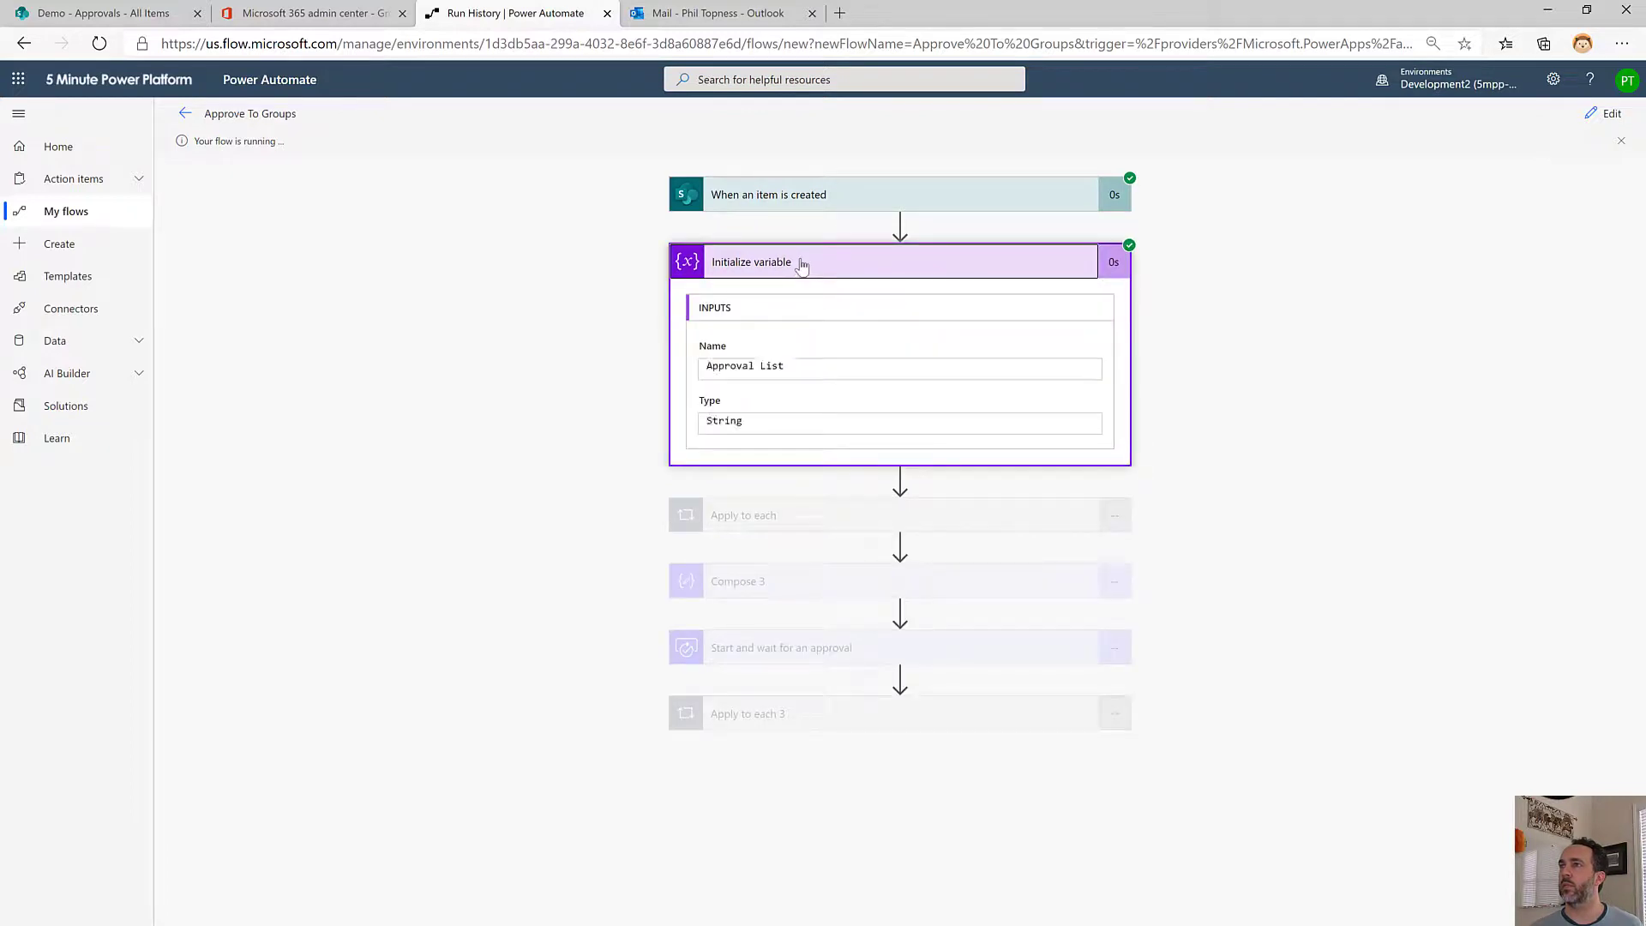
click(802, 266)
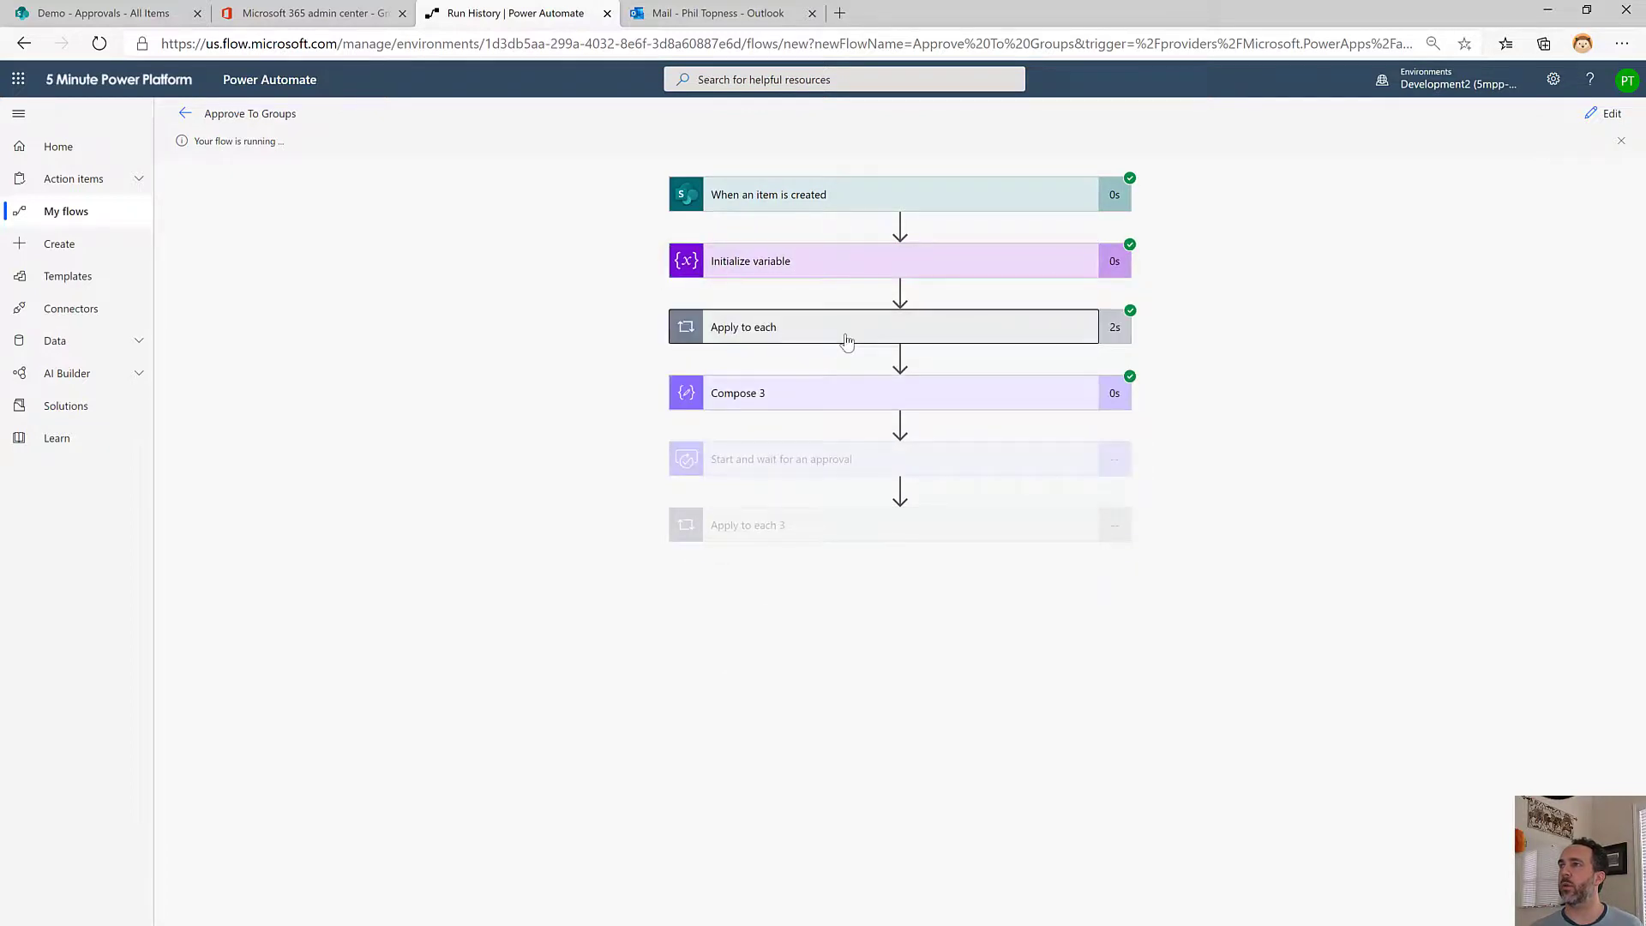
click(847, 342)
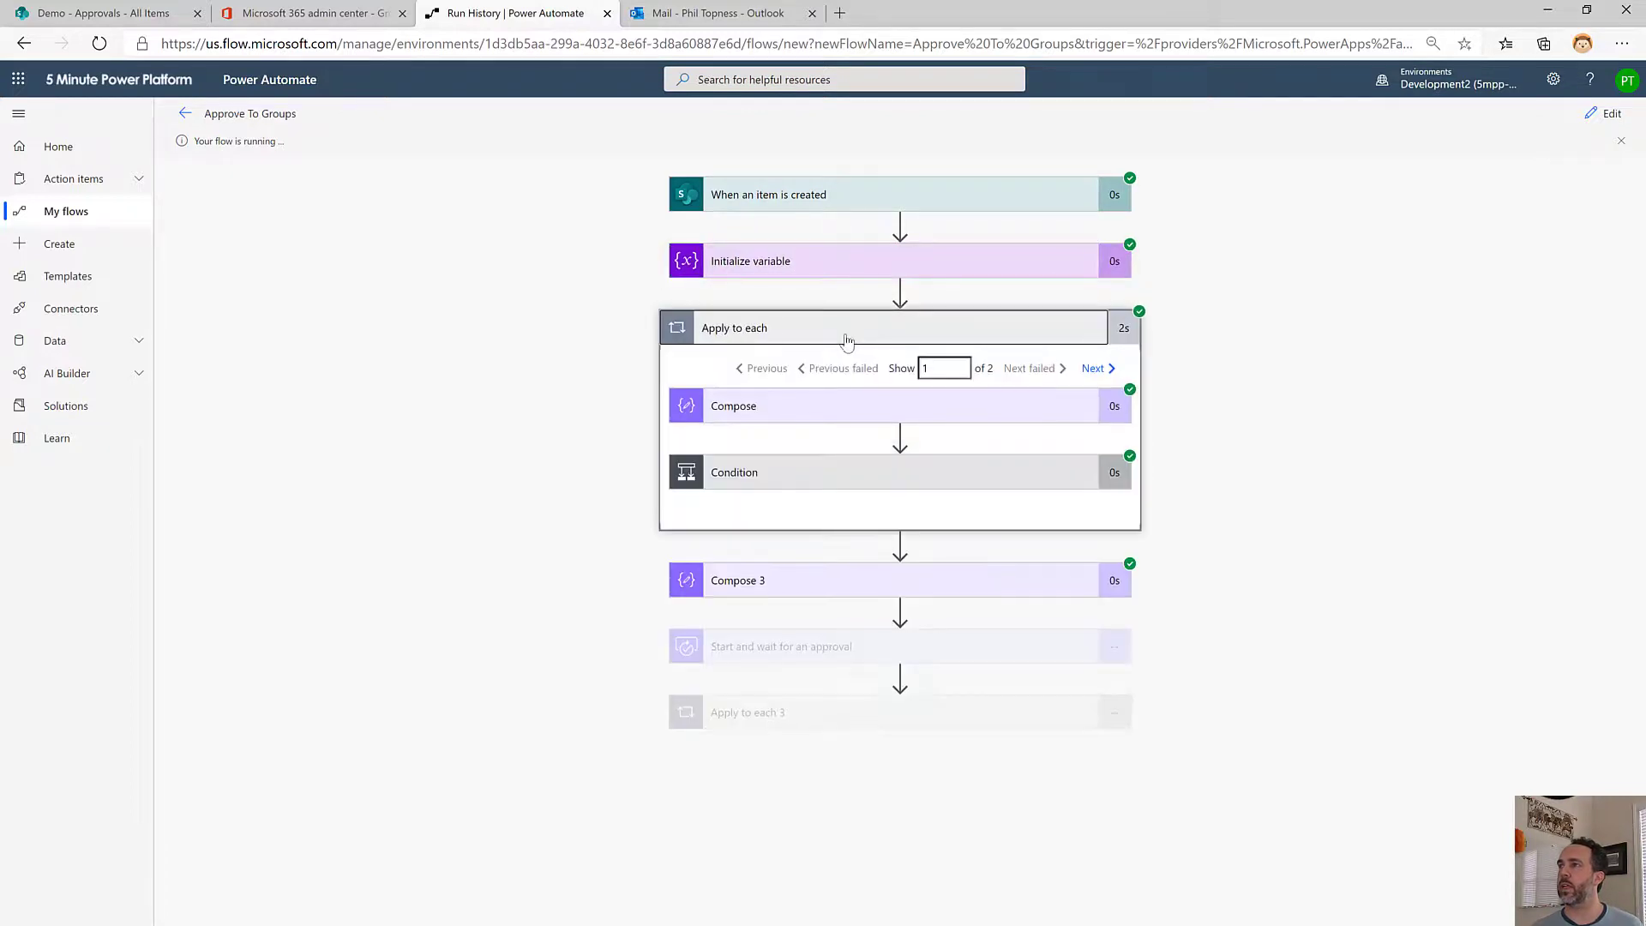
click(1010, 408)
click(783, 719)
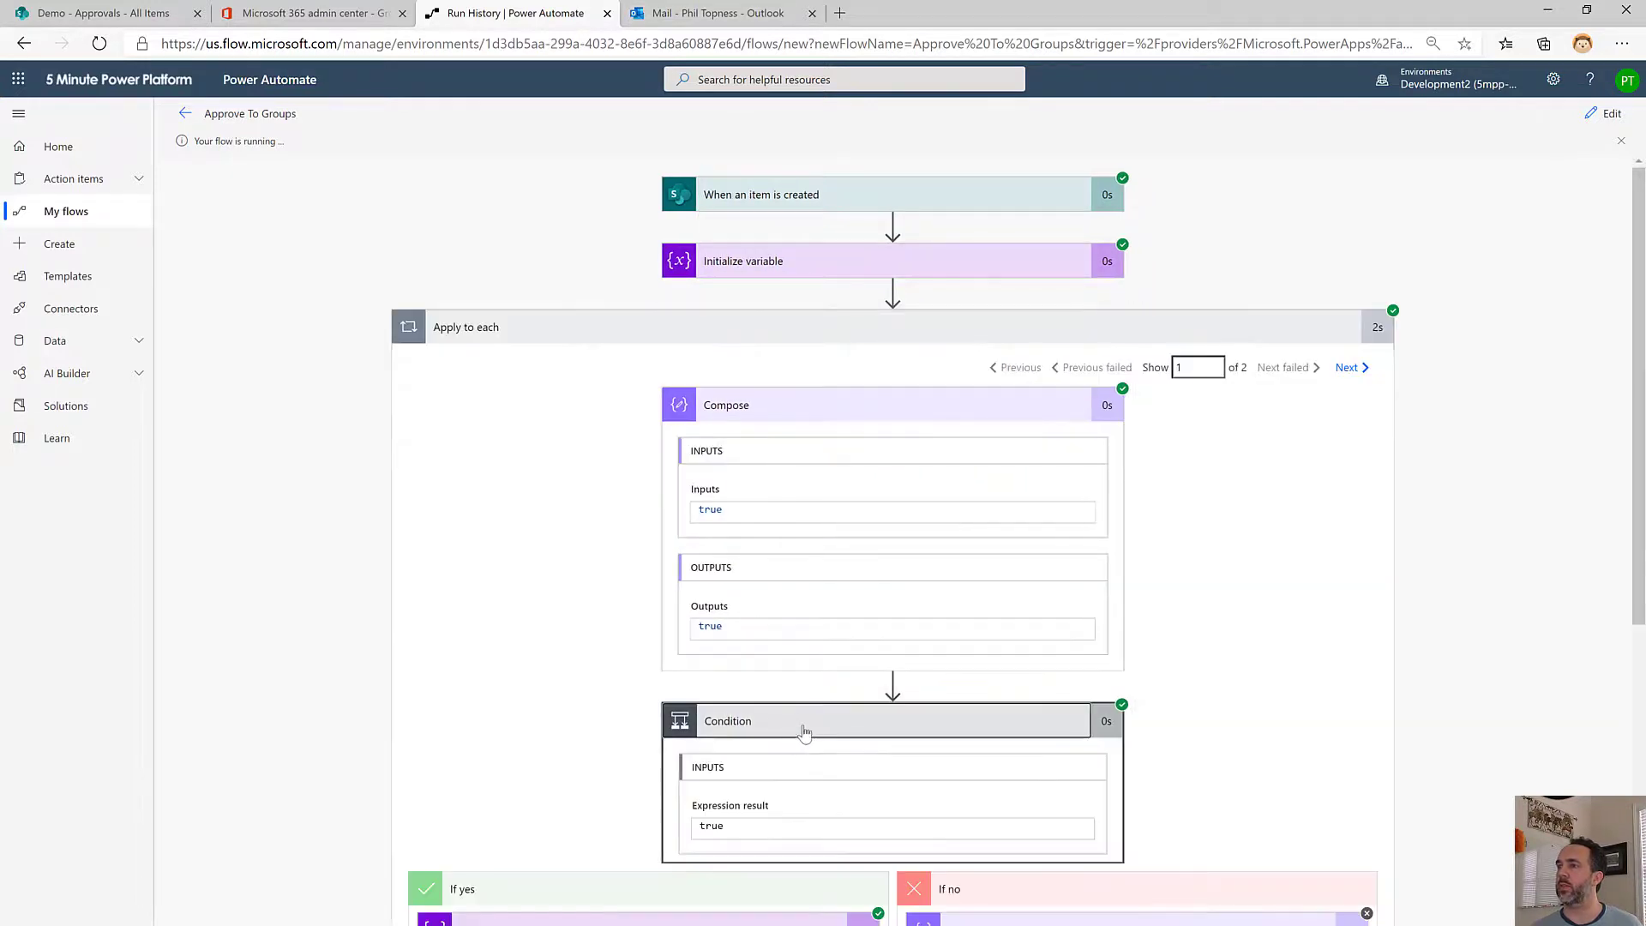
scroll(801, 731, down, 5)
click(724, 445)
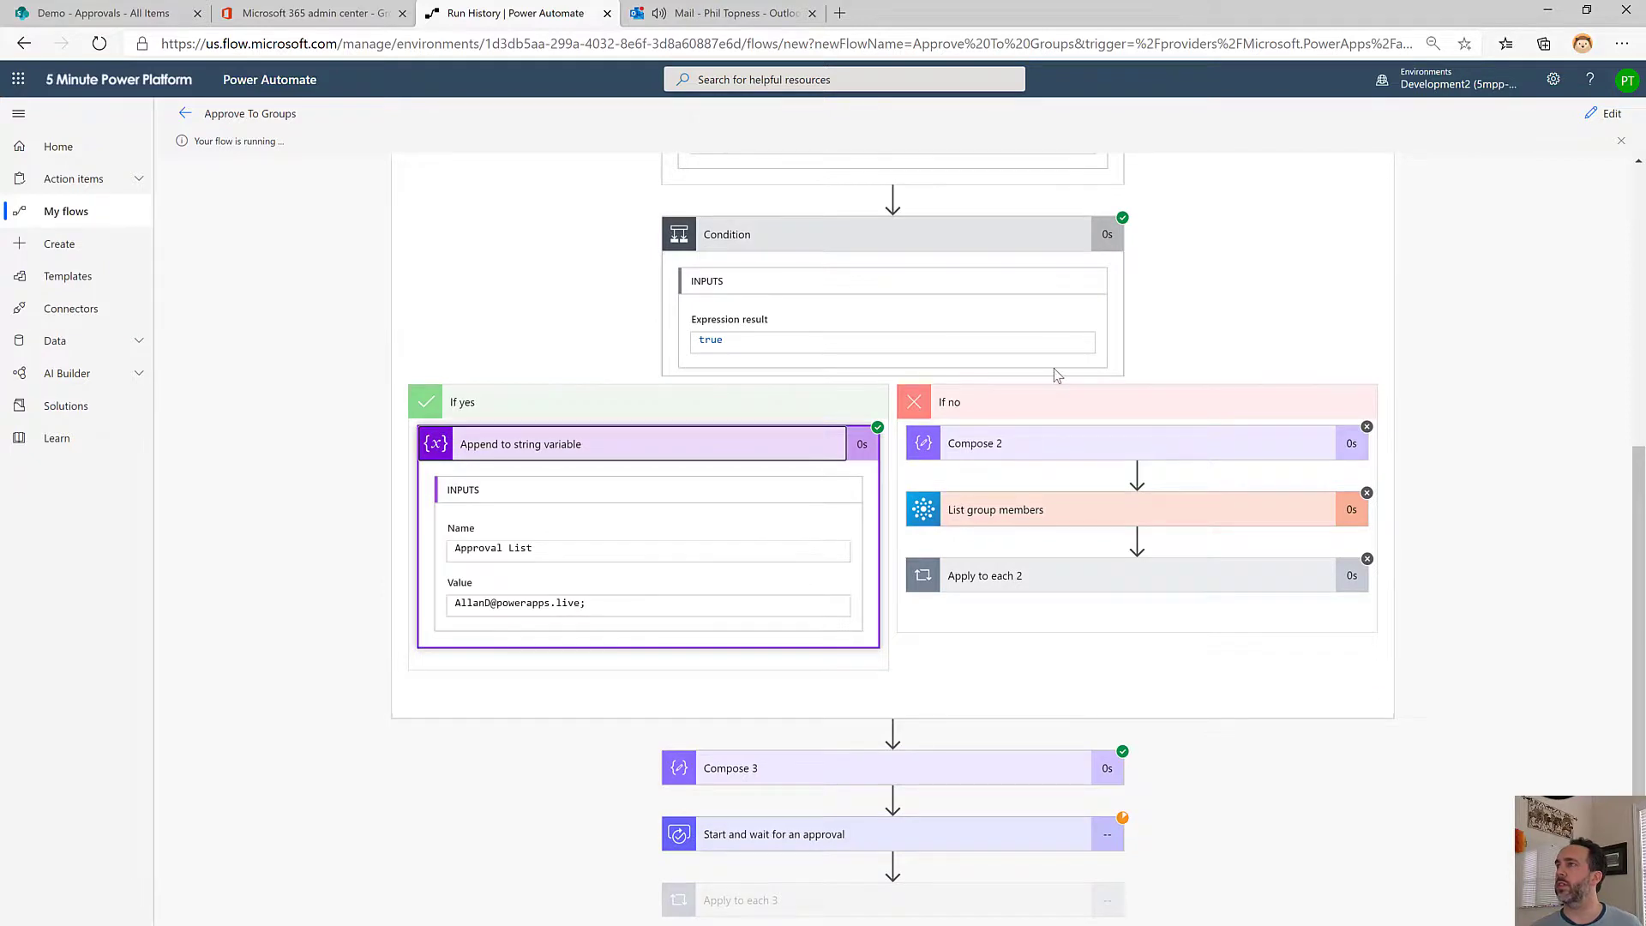
scroll(1056, 375, up, 4)
In the second iteration, check Compose 2's group id, List group members, and the first member's appended address
click(1347, 230)
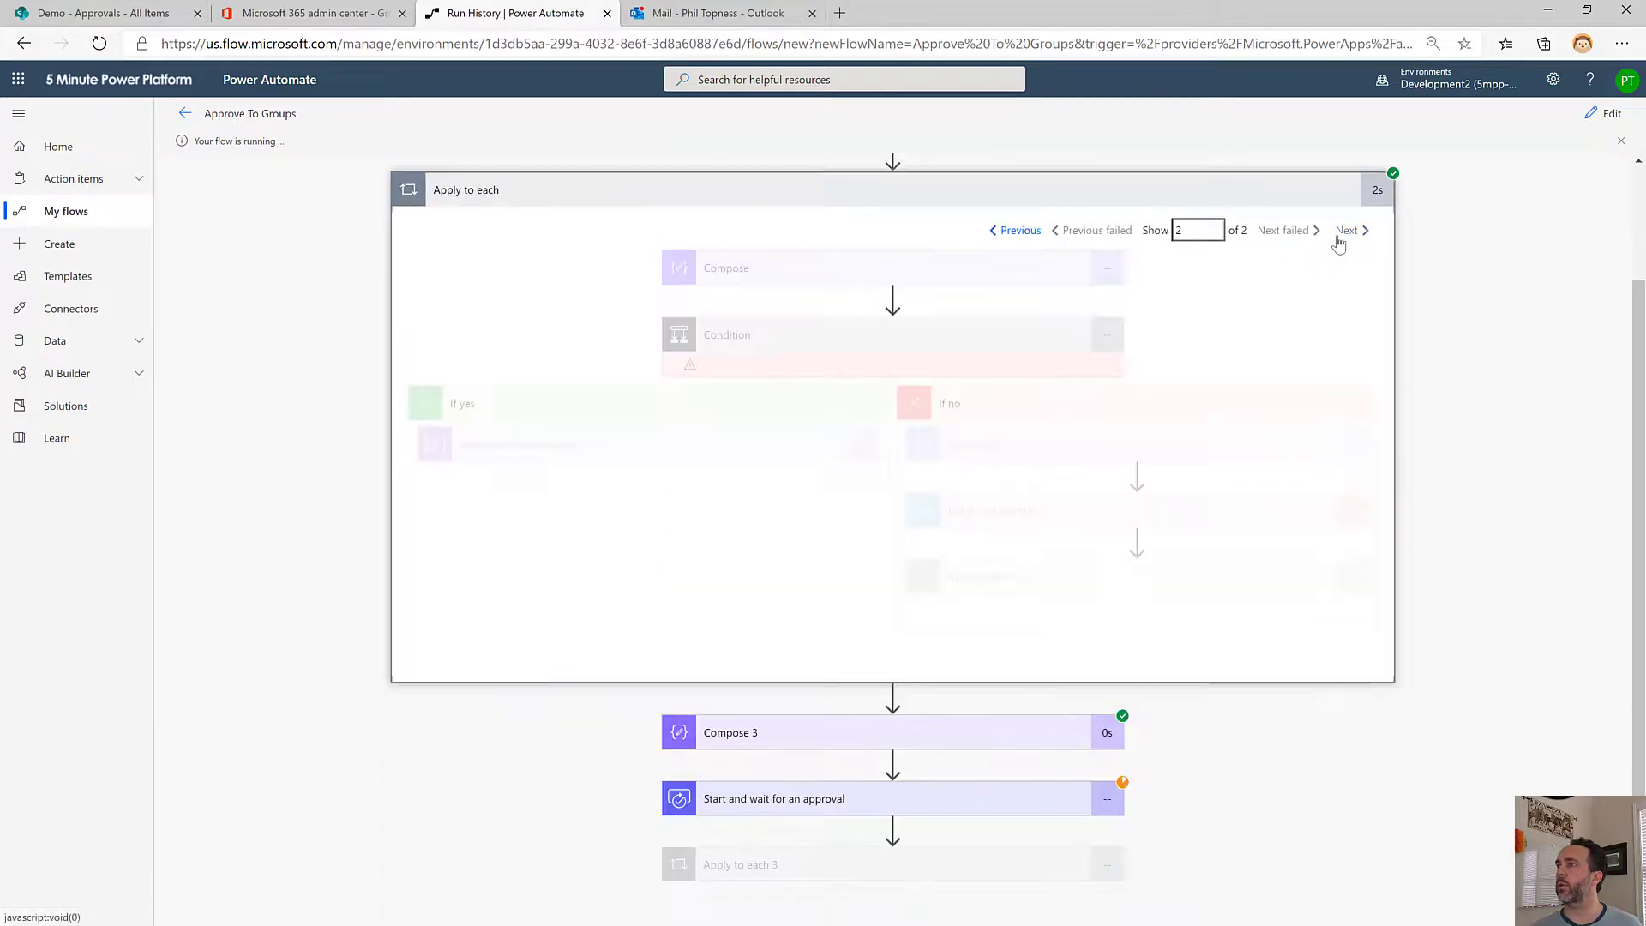
click(1085, 790)
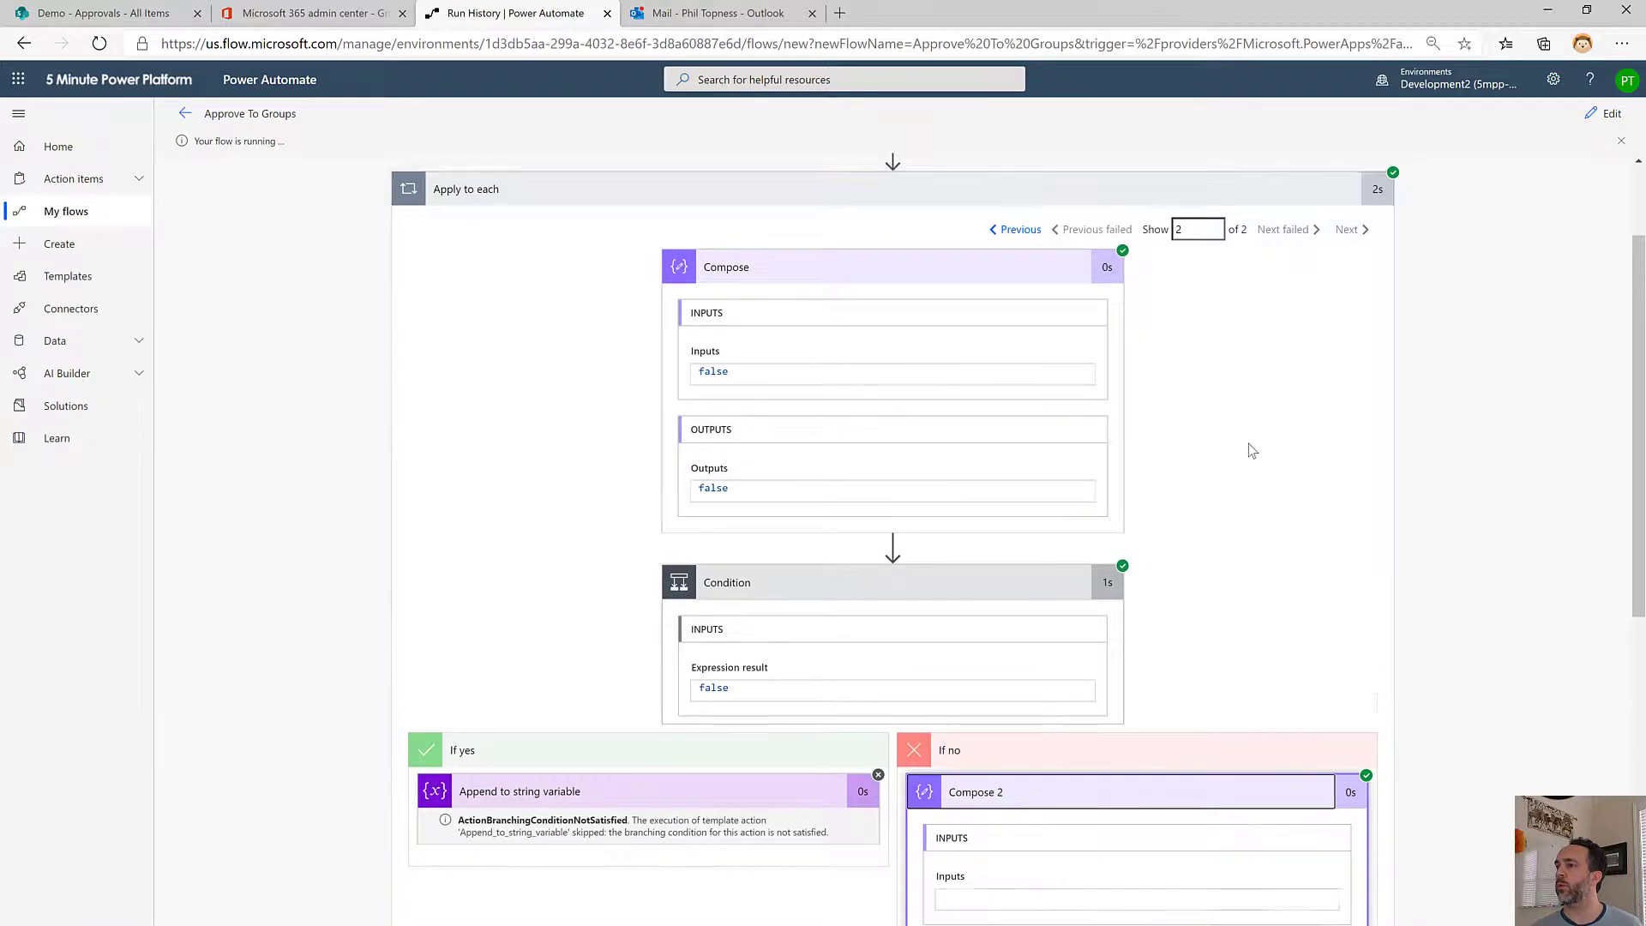
scroll(1248, 444, down, 5)
click(1085, 598)
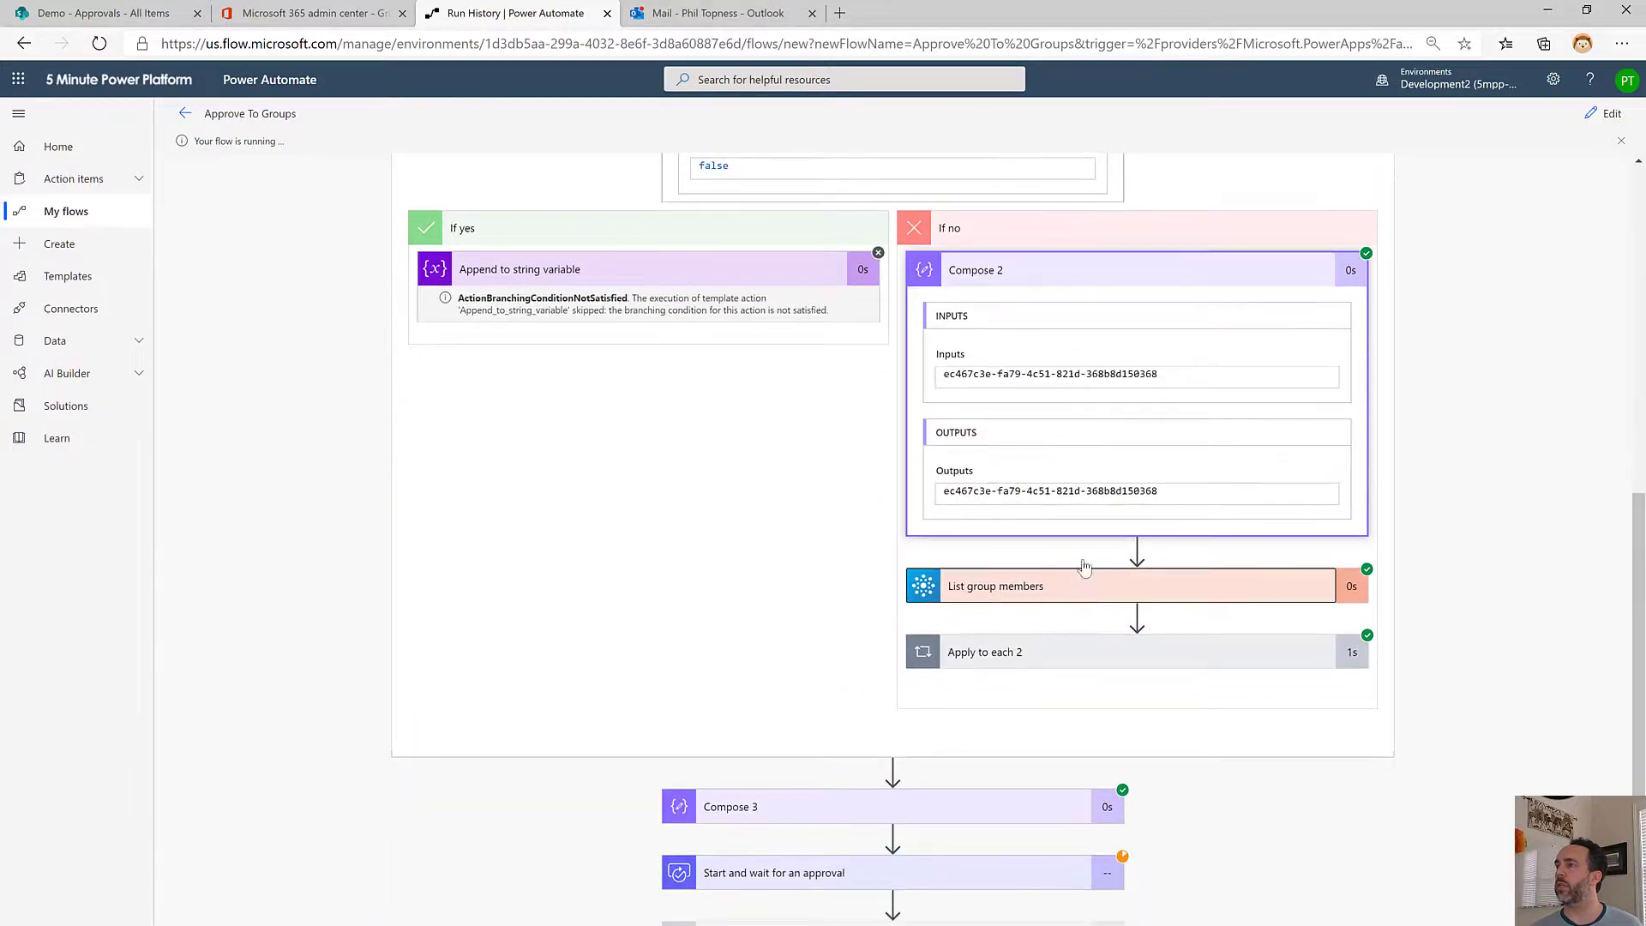
scroll(1088, 617, down, 5)
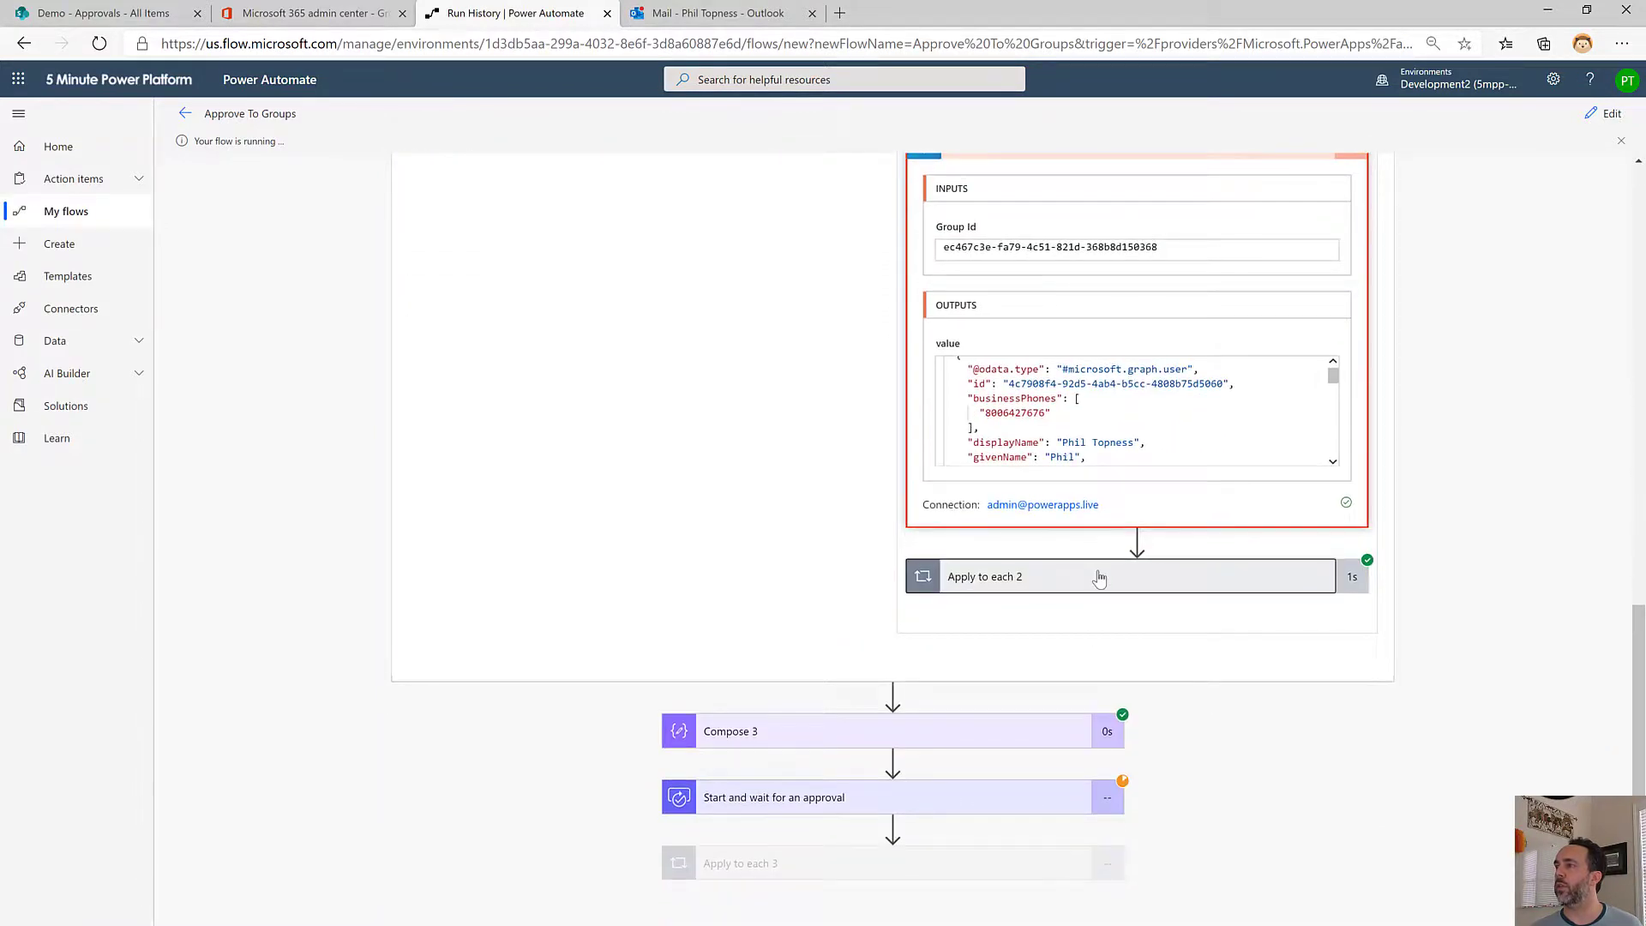
click(1095, 577)
scroll(1447, 454, down, 1)
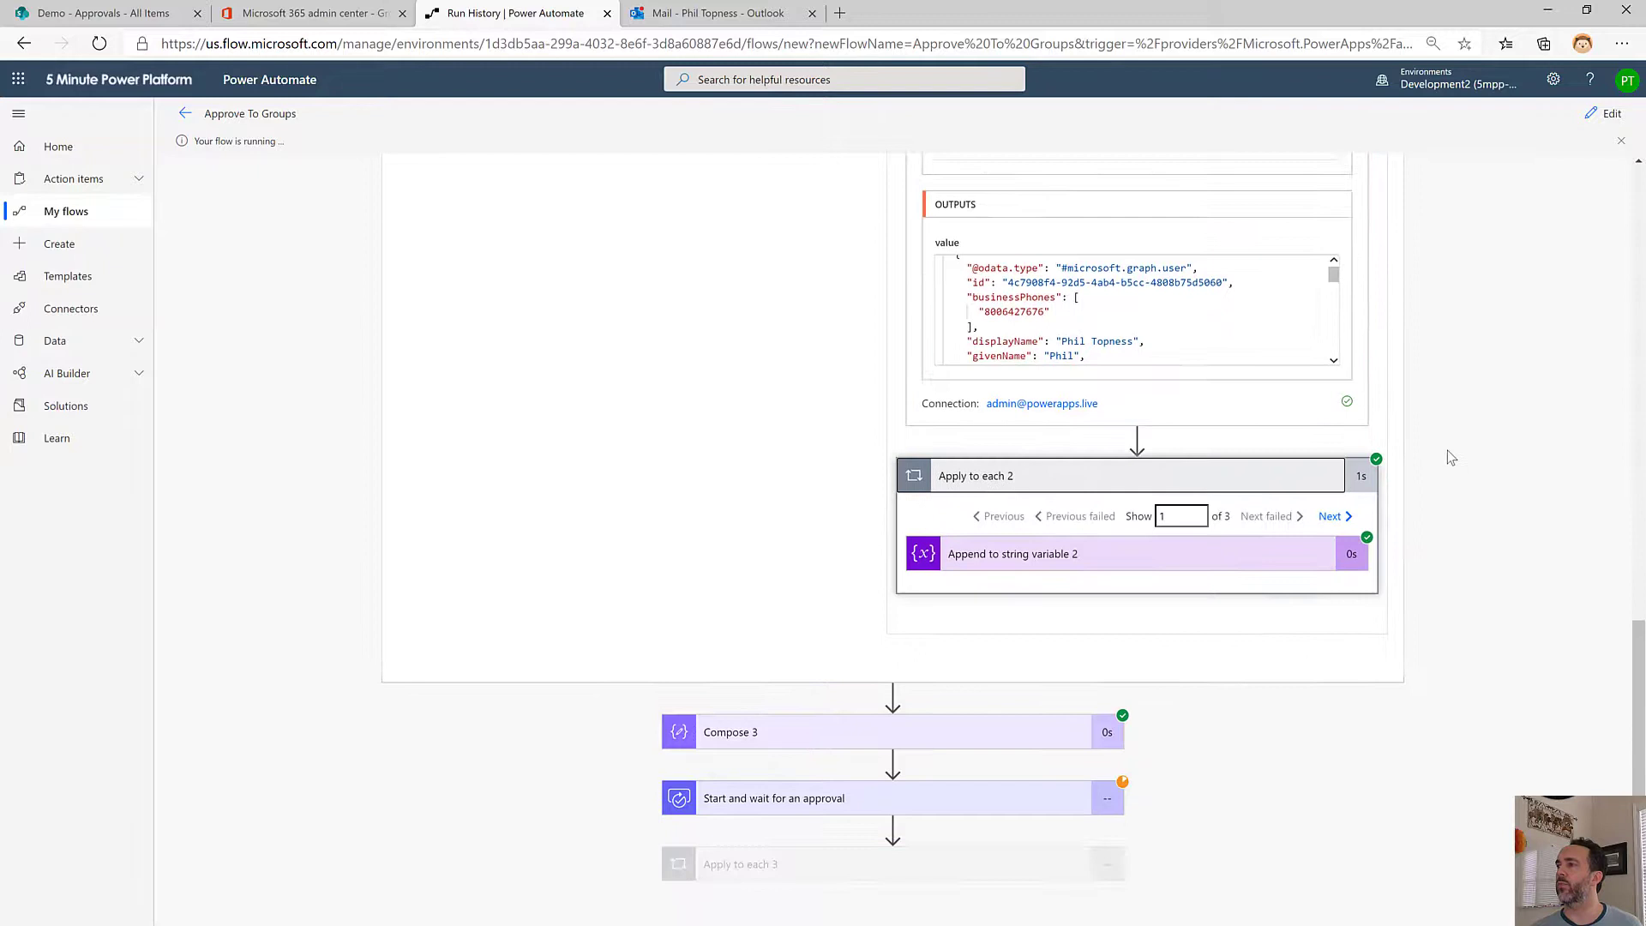
click(1268, 559)
scroll(1259, 570, down, 2)
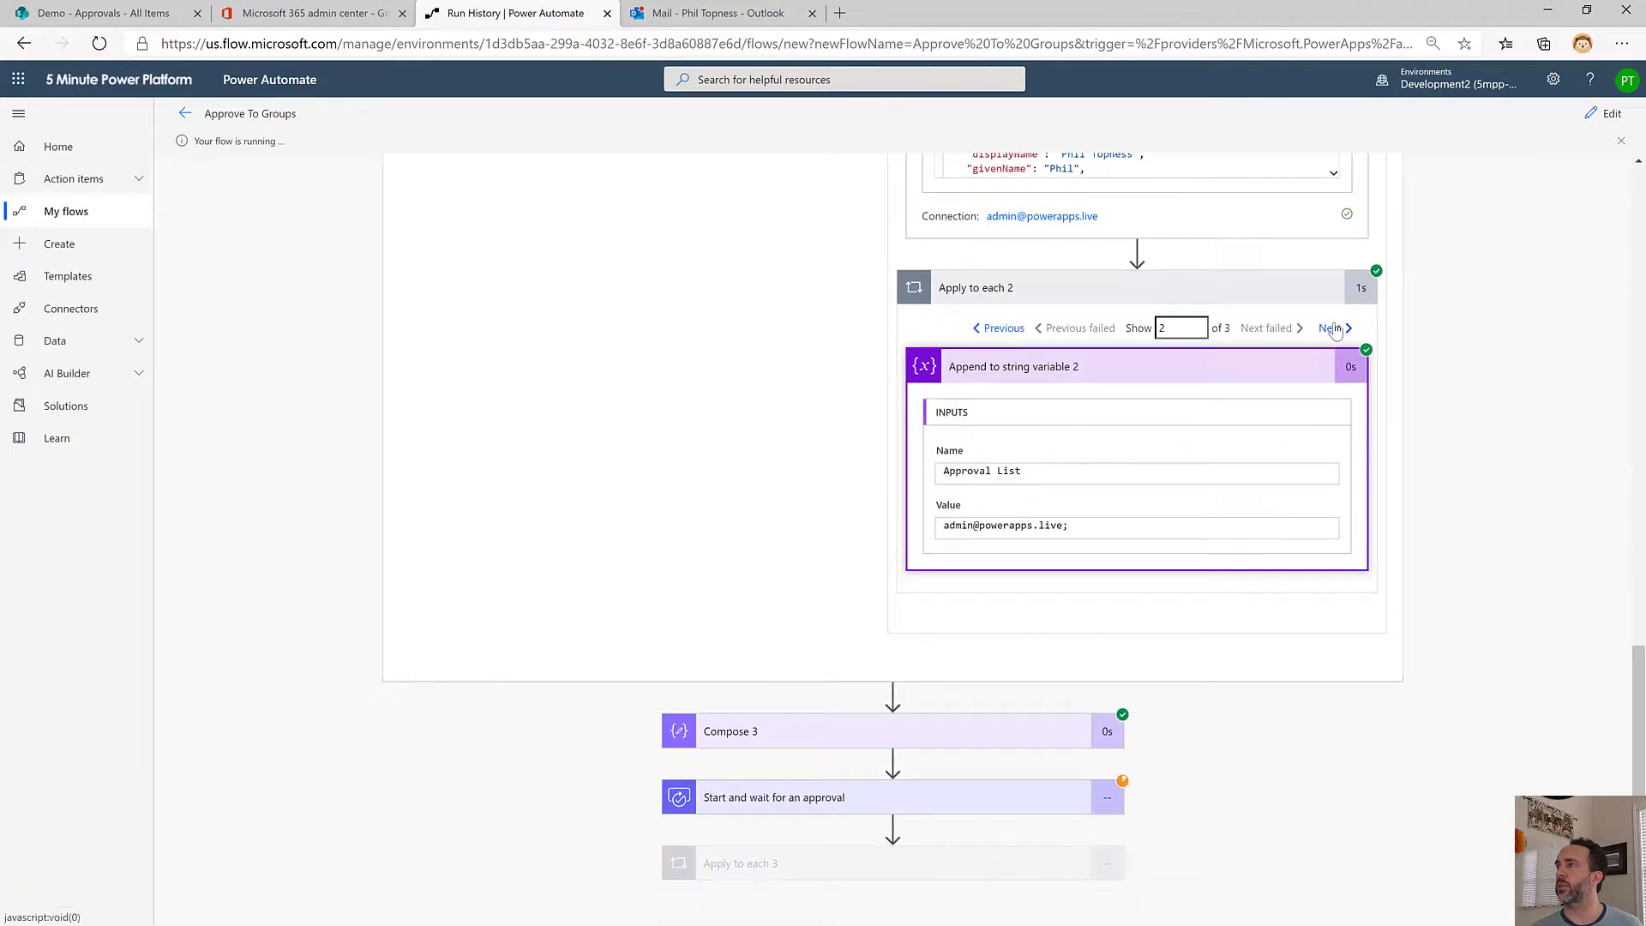
Check the second and third group member iterations and the combined address list in Compose 3
click(1360, 325)
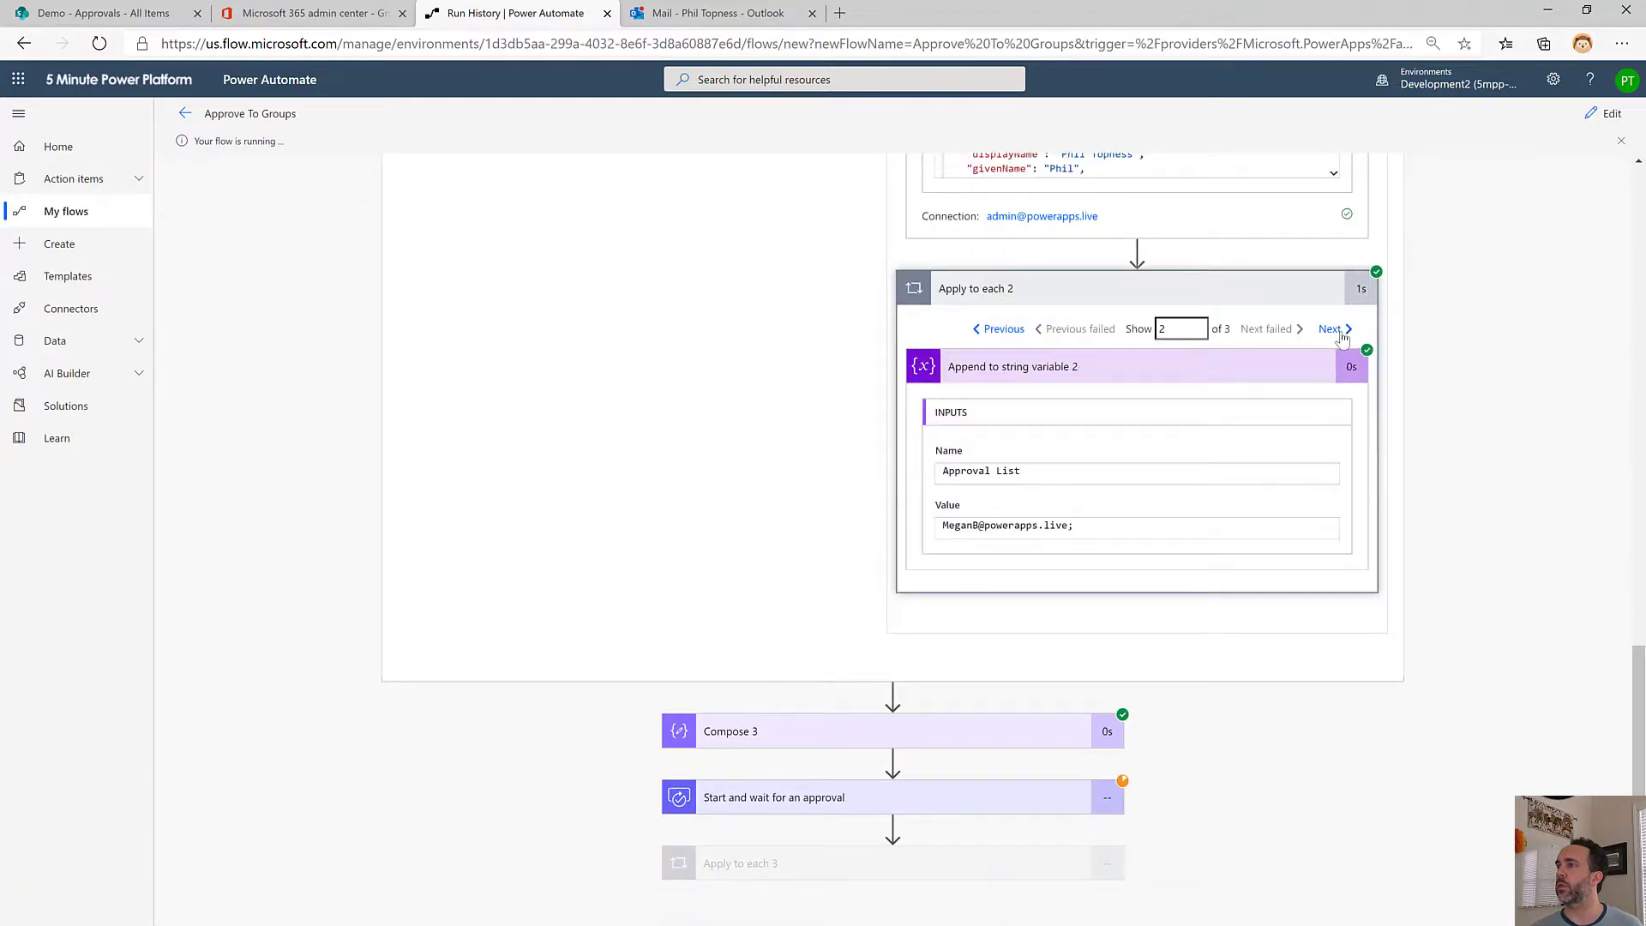
click(1340, 332)
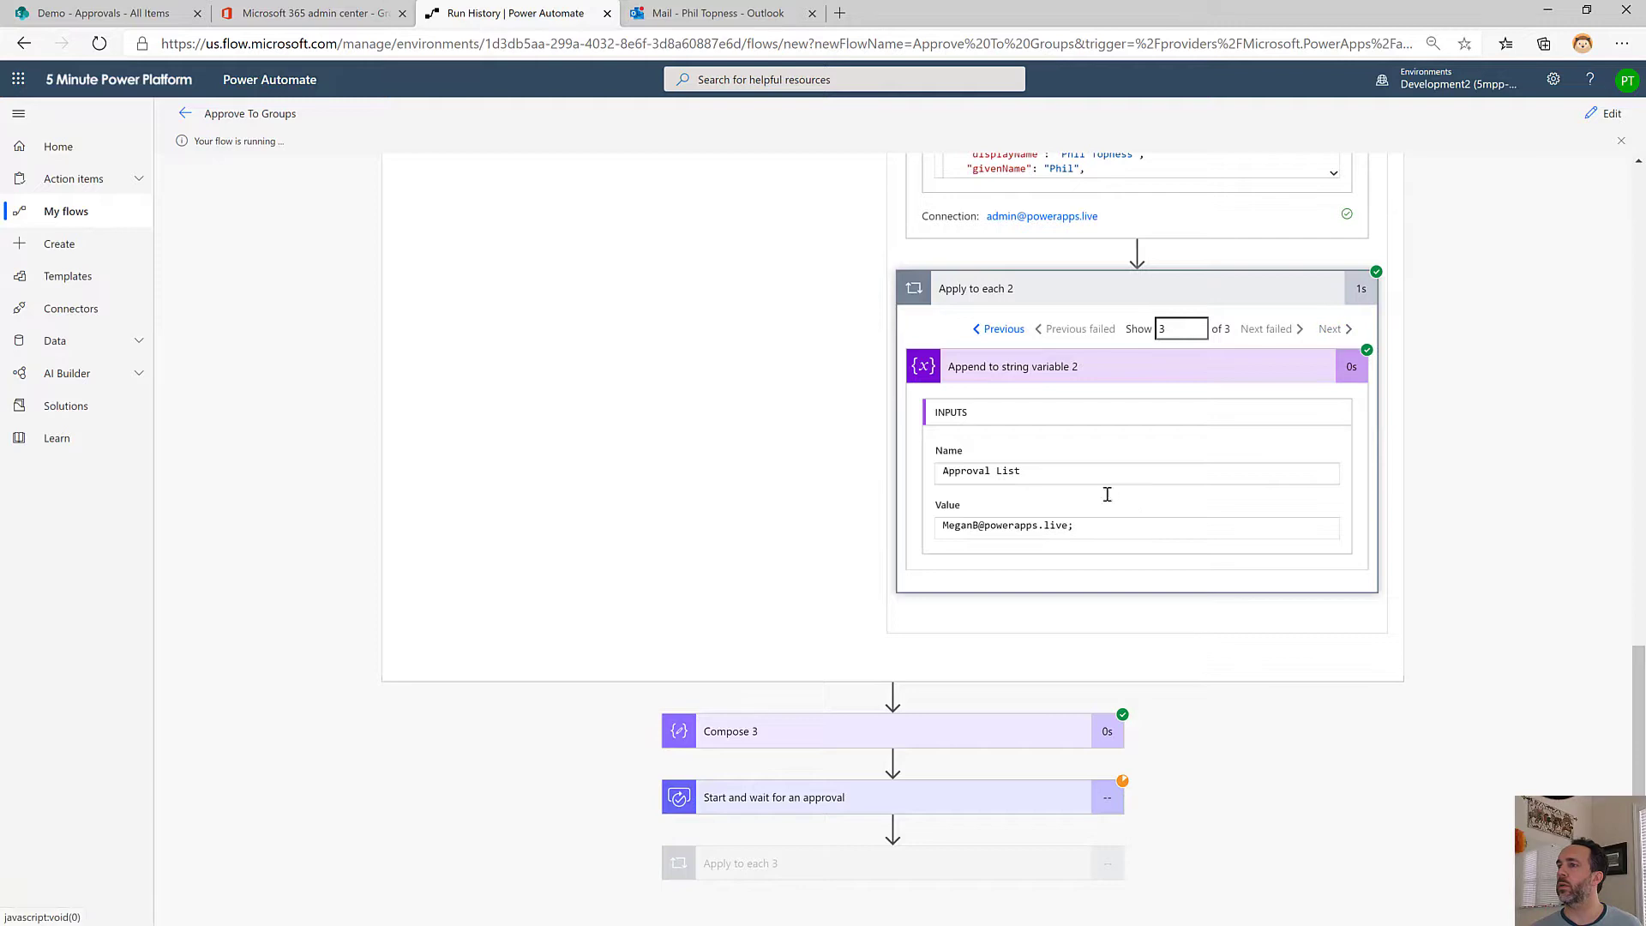
click(860, 742)
scroll(898, 677, down, 3)
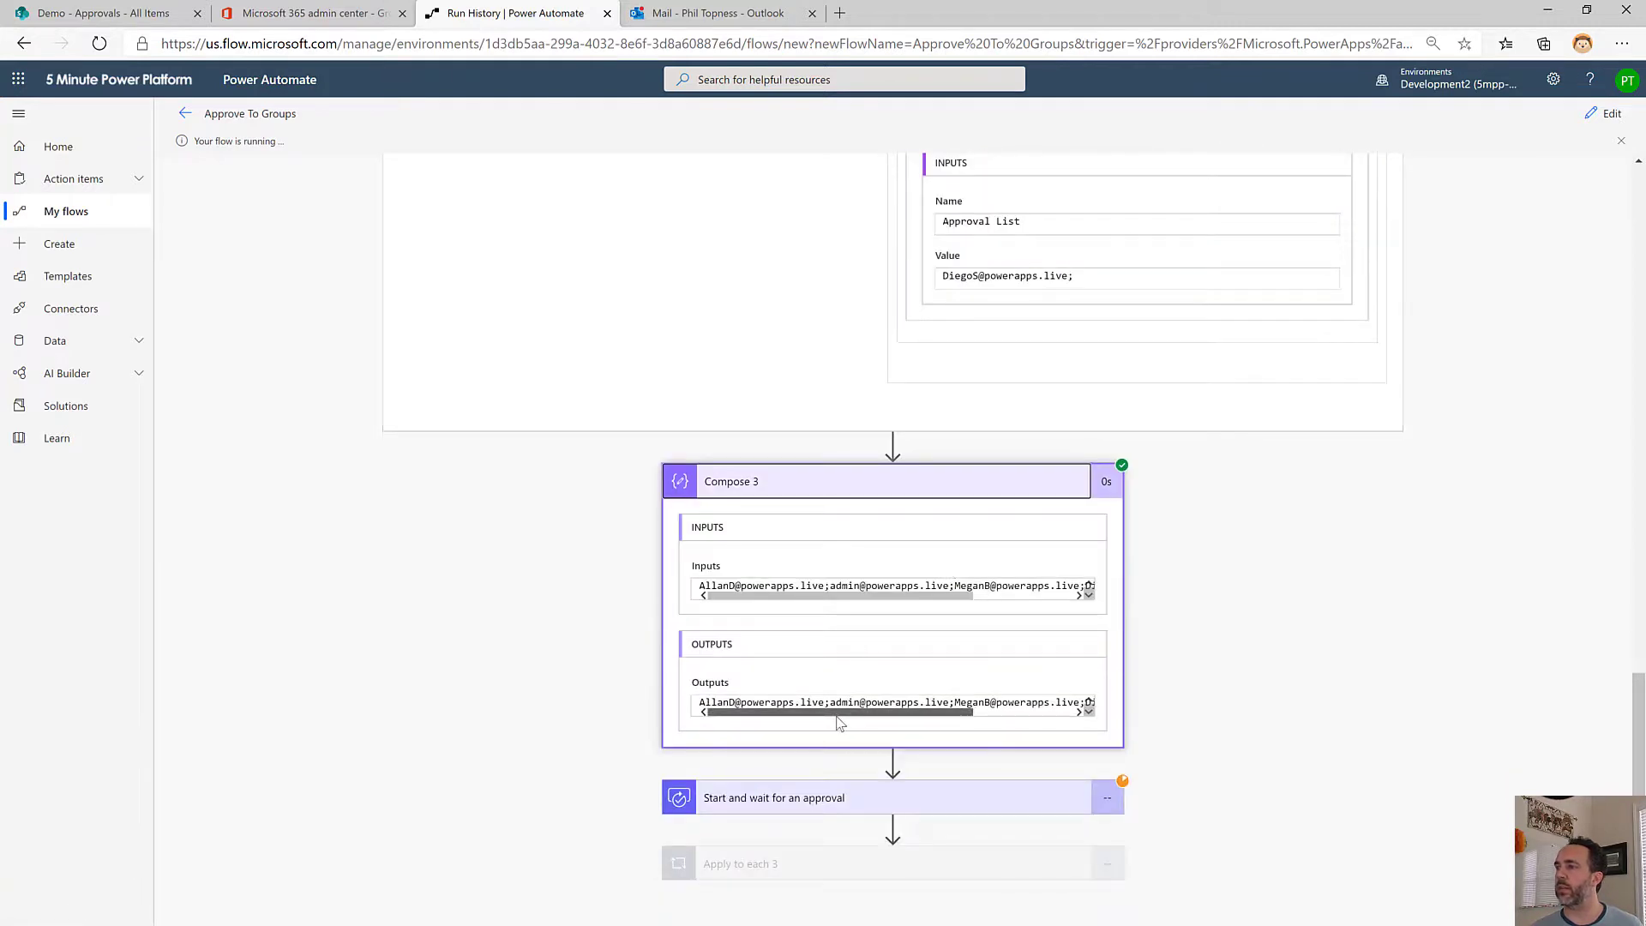
mouse_move(839, 713)
mouse_down()
mouse_move(977, 717)
mouse_move(841, 717)
mouse_up()
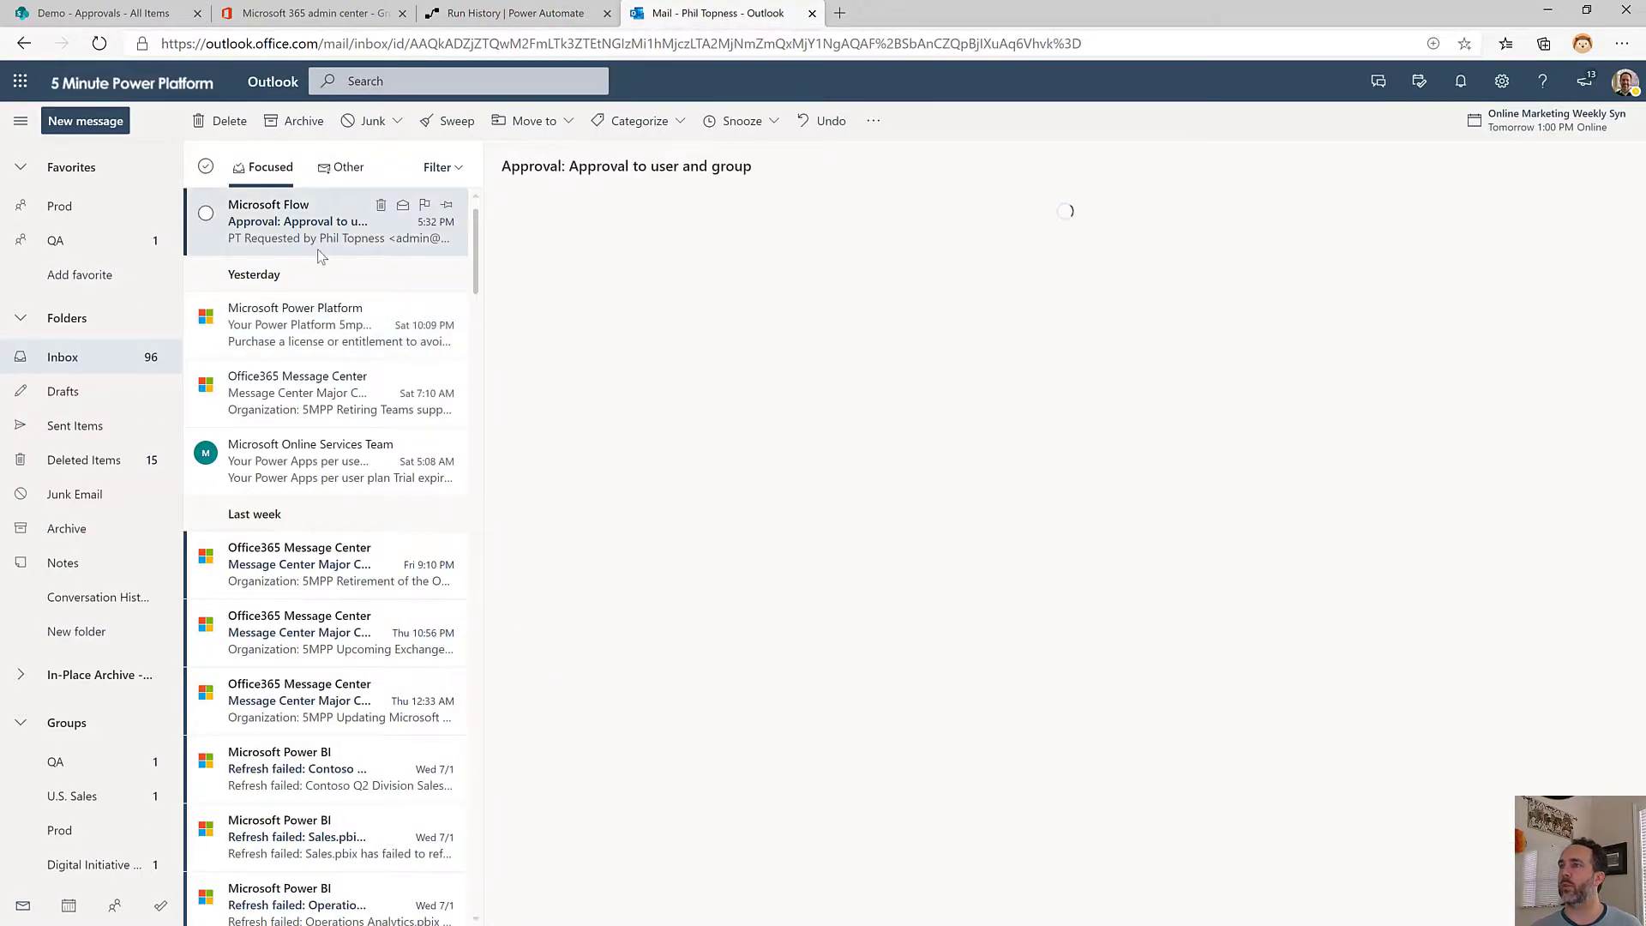
Approve the 'Approval to user and group' request with the reason 'It works!'
click(856, 554)
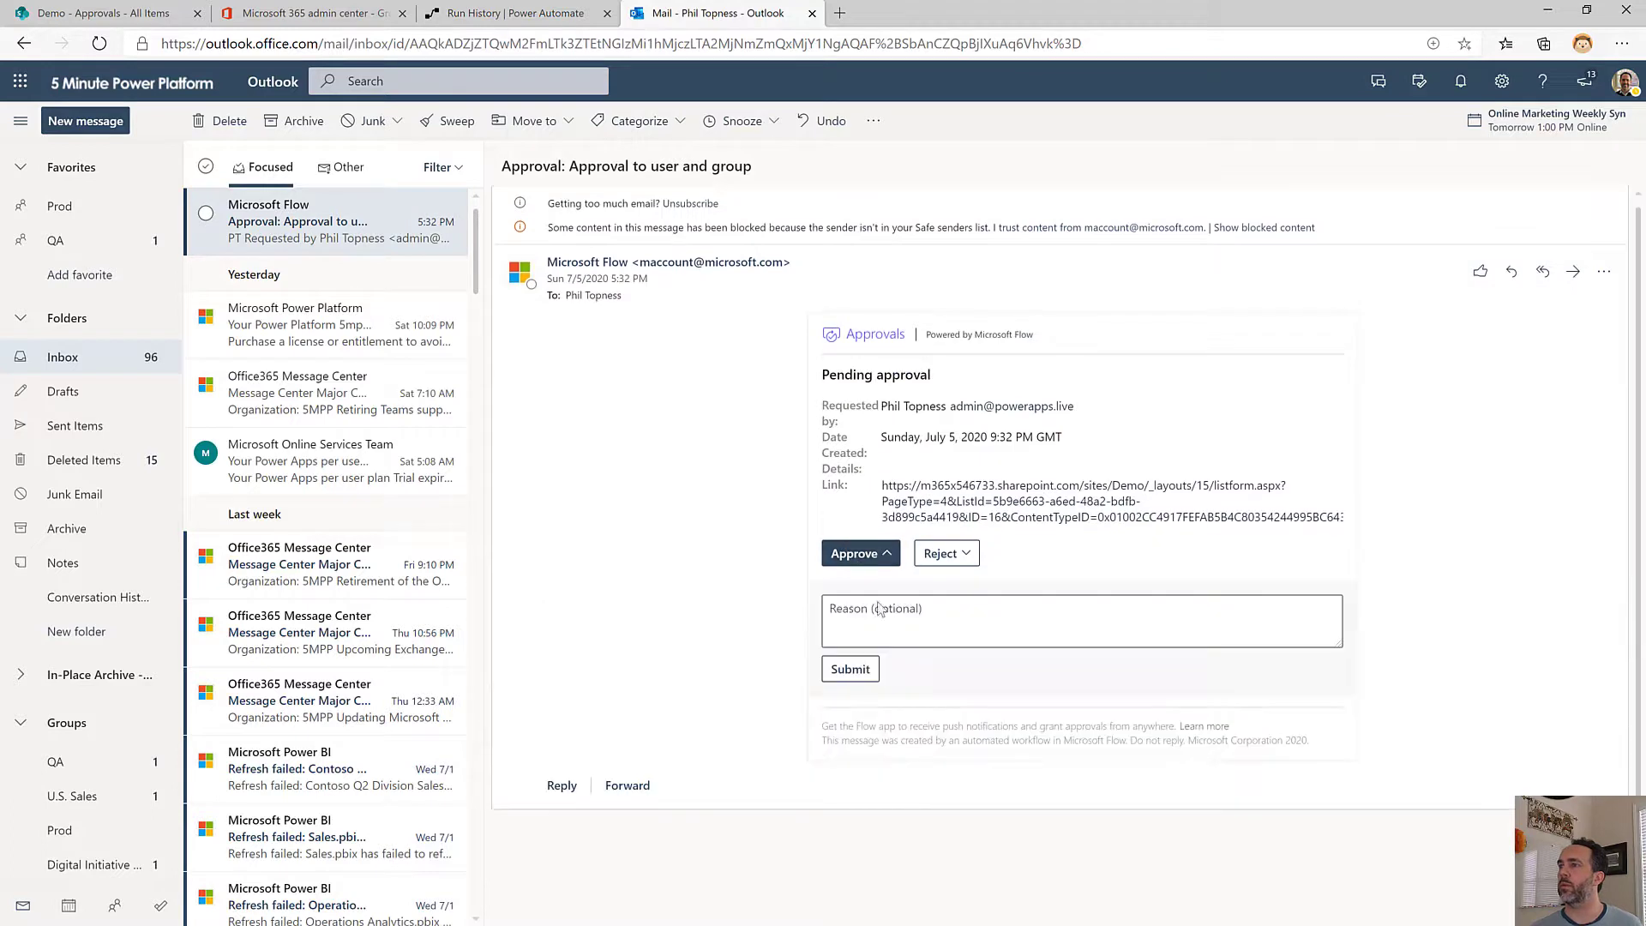
click(879, 608)
text(It works!)
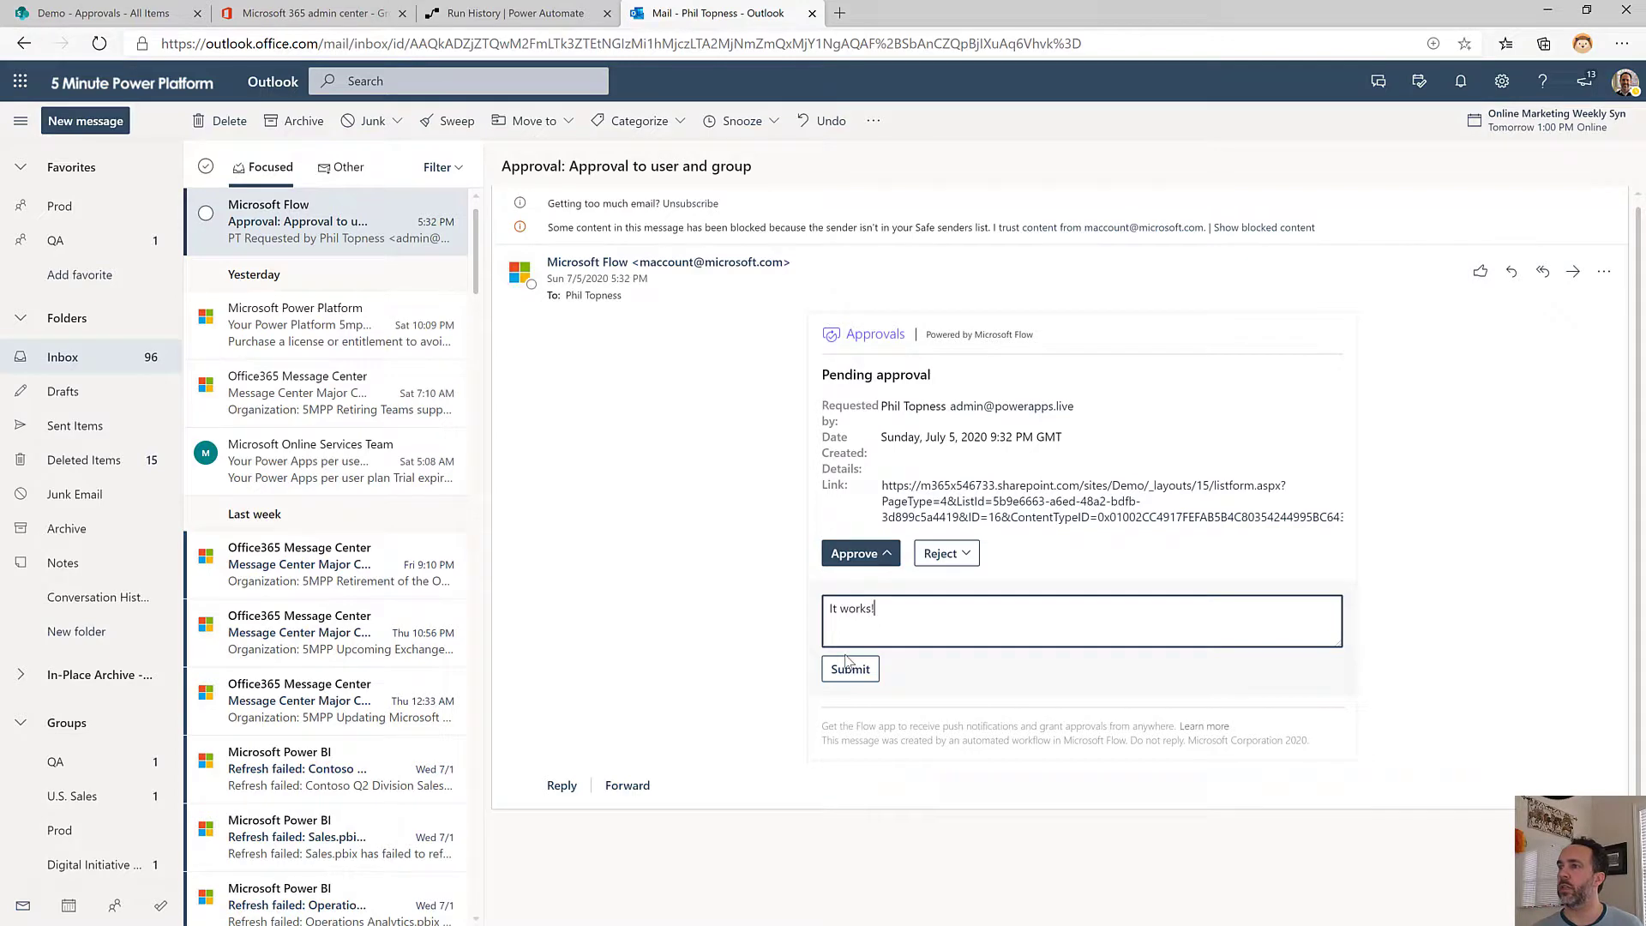
click(848, 667)
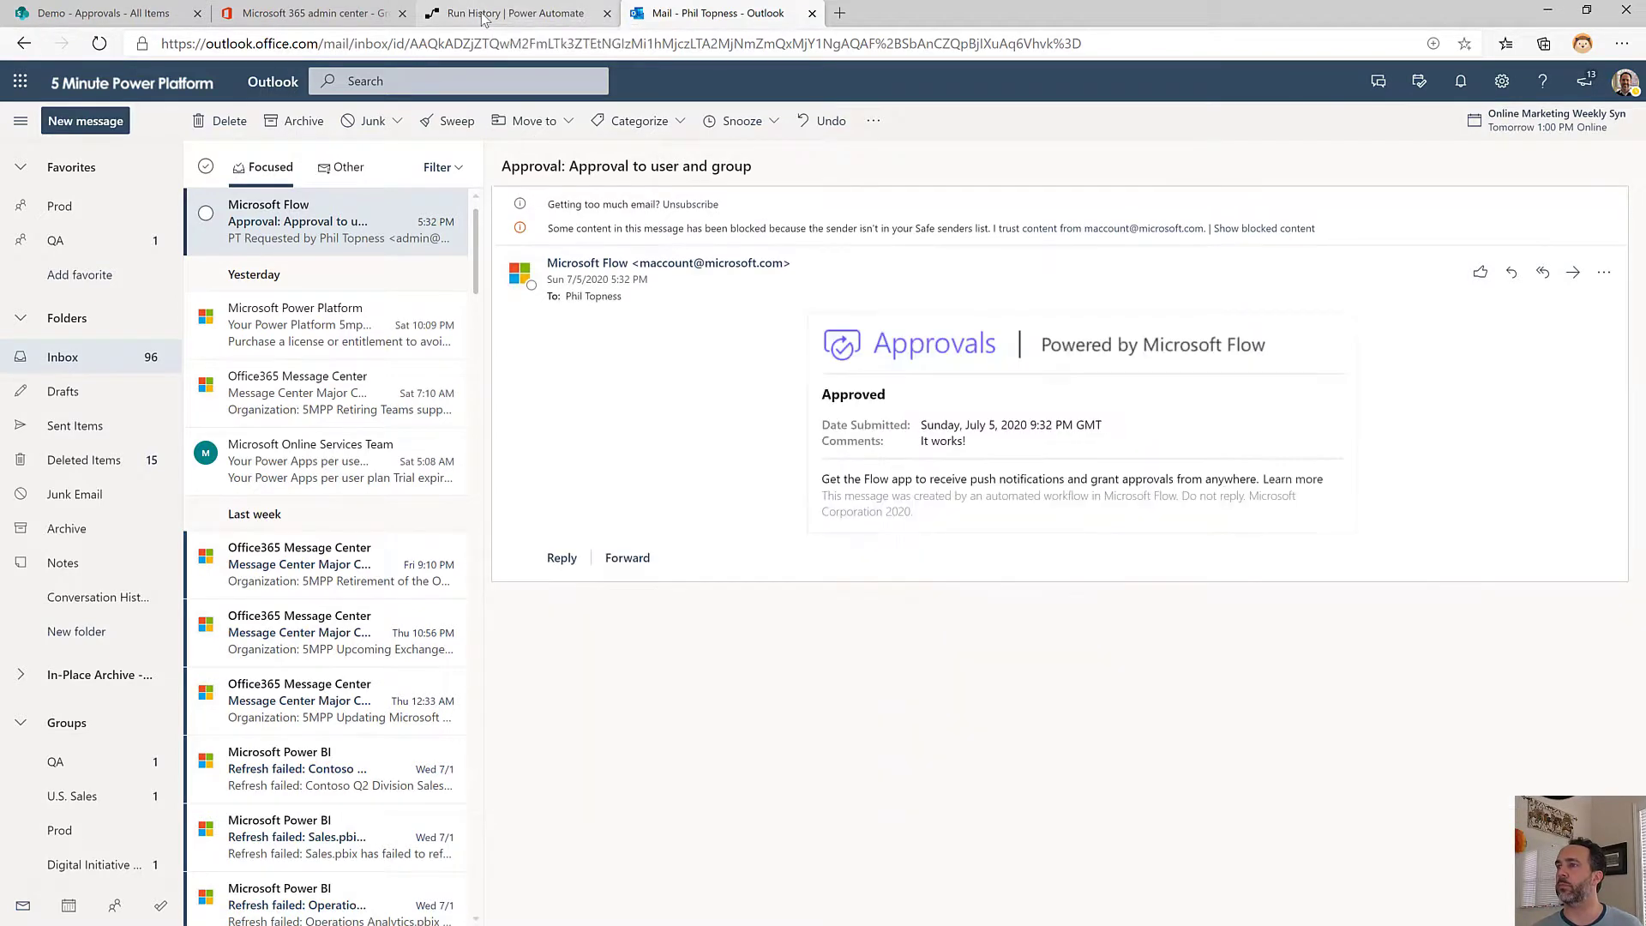
Back in the flow's run history, expand Apply to each 3 and check the Update item step's details
click(485, 15)
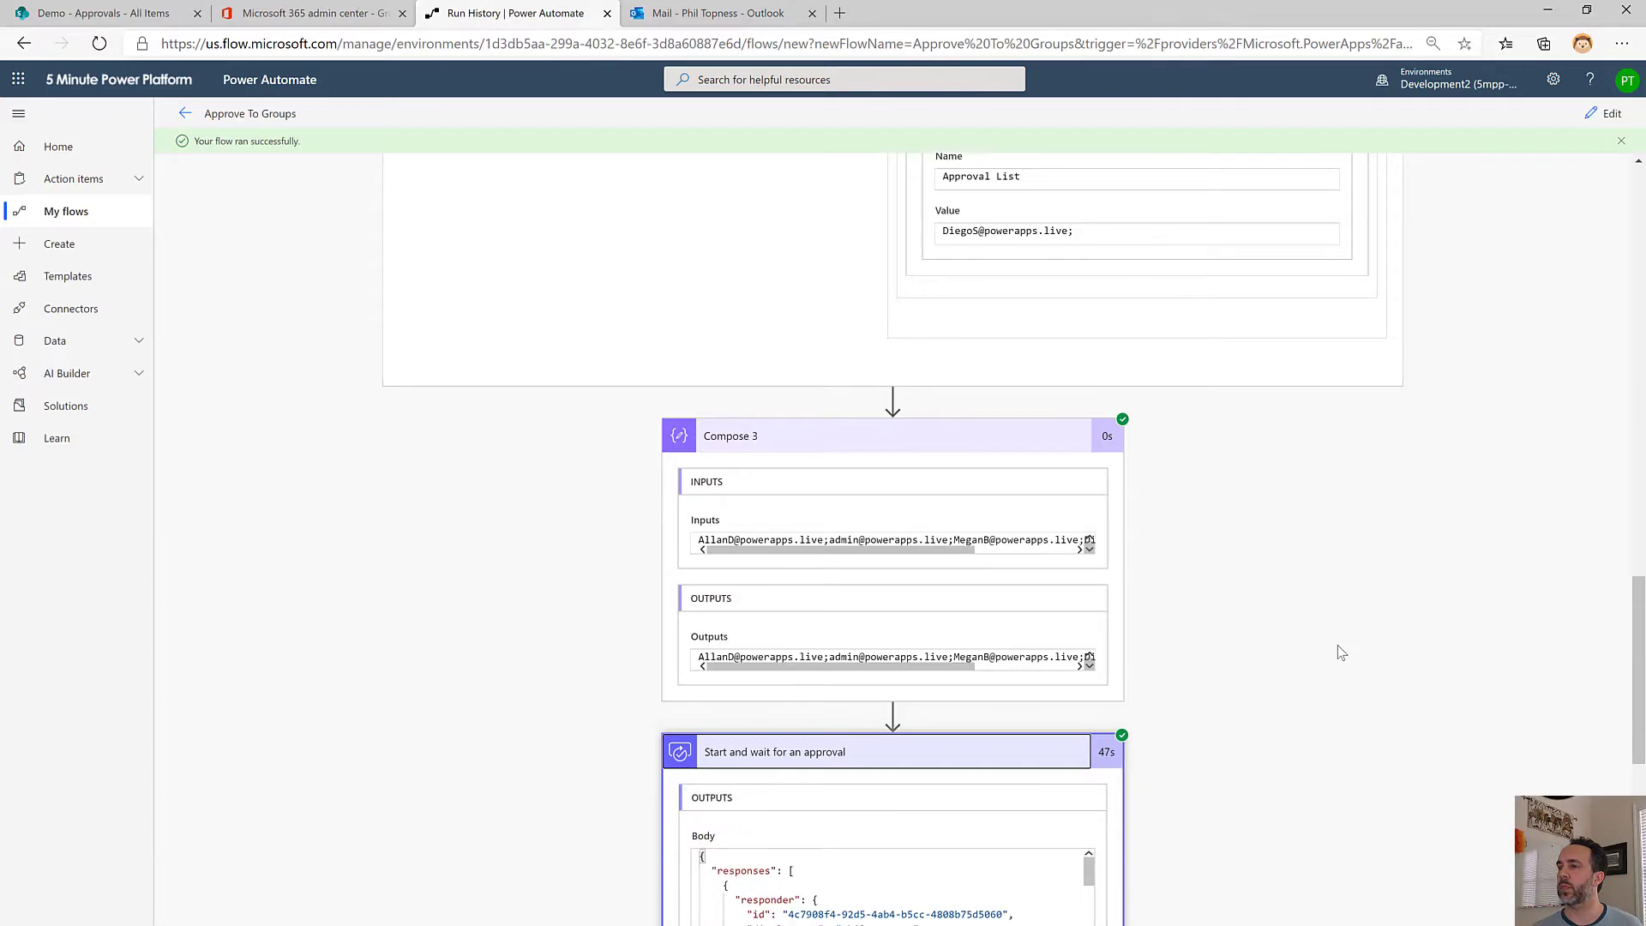
scroll(1323, 619, down, 7)
click(887, 866)
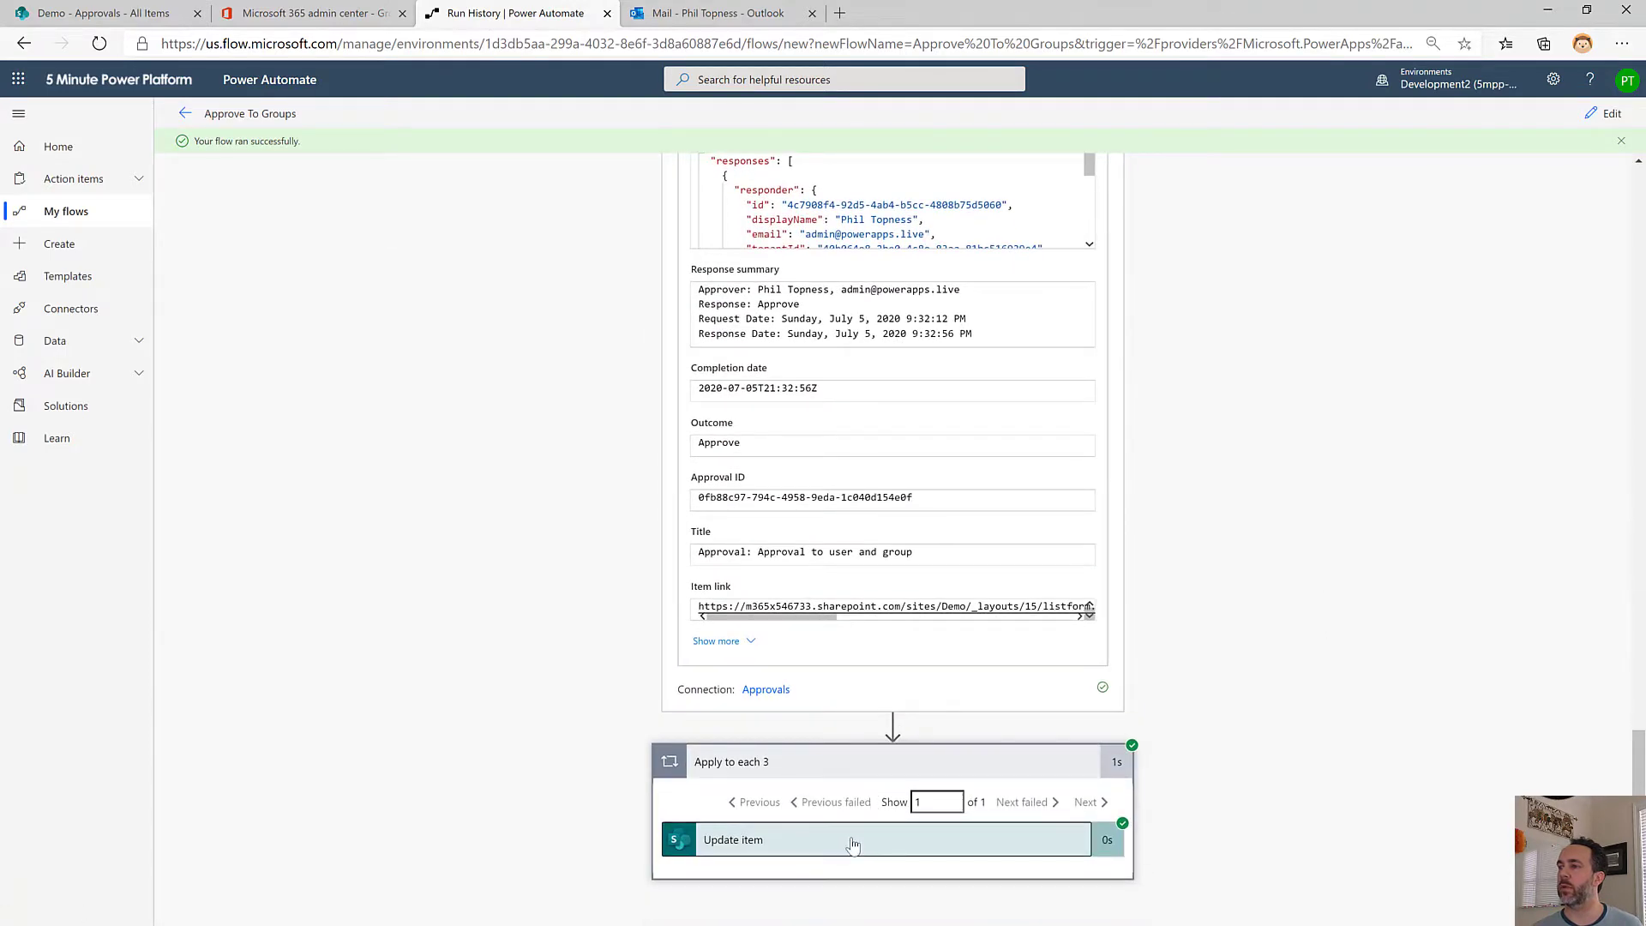
click(851, 844)
scroll(849, 746, down, 10)
Switch to the SharePoint 'Demo - Approvals - All Items' list
click(206, 10)
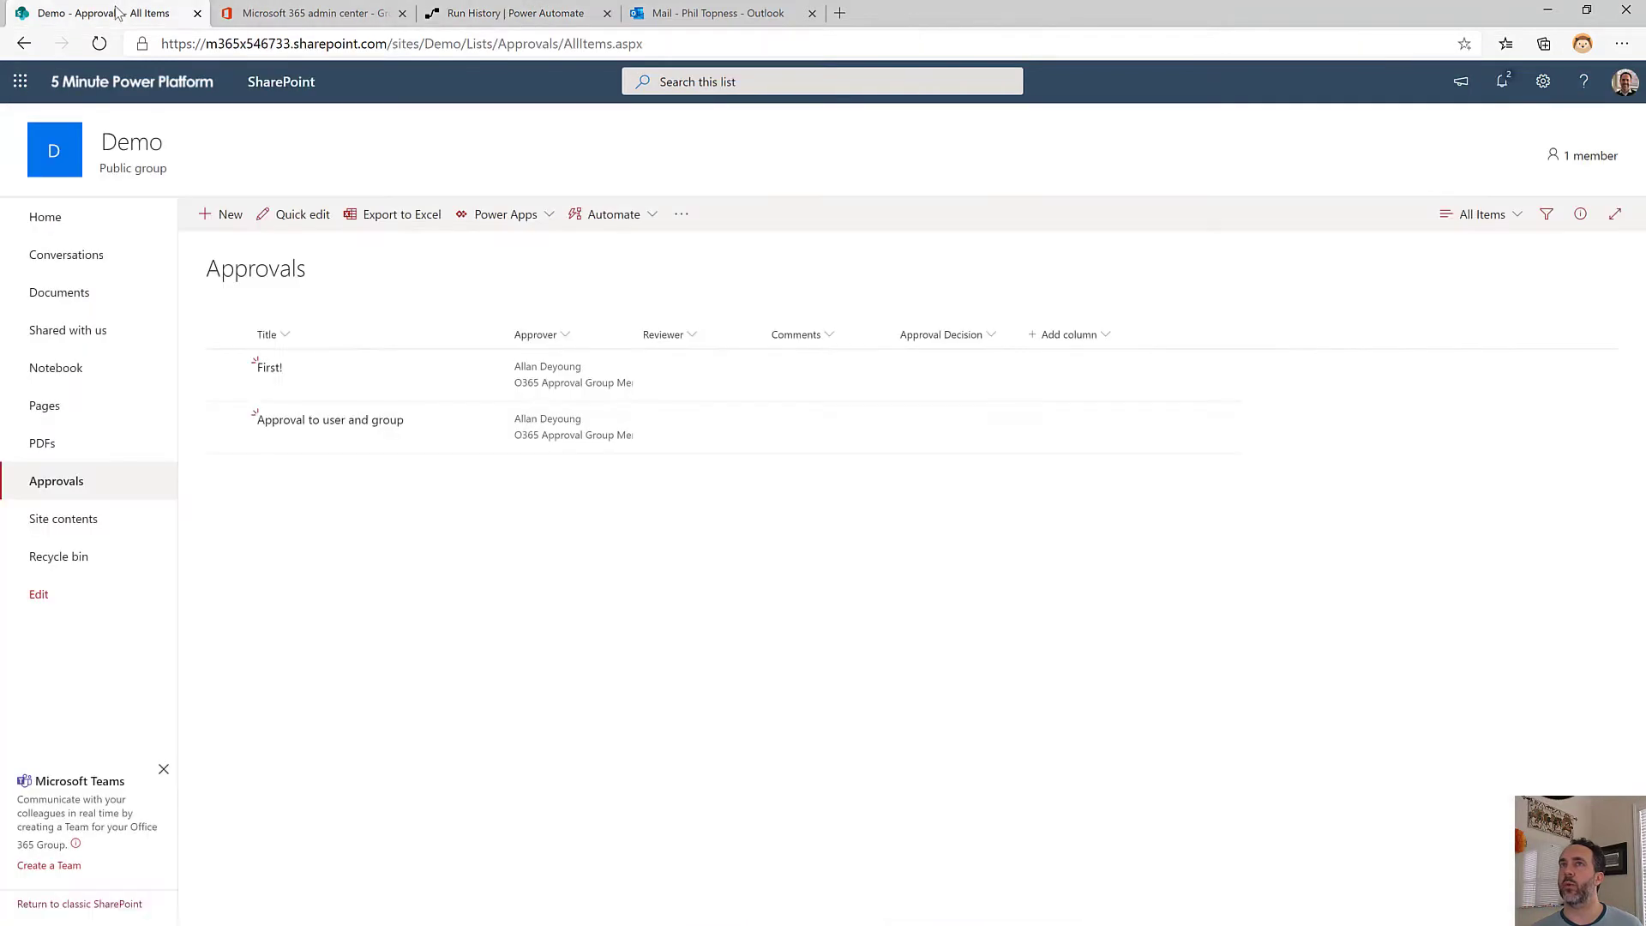